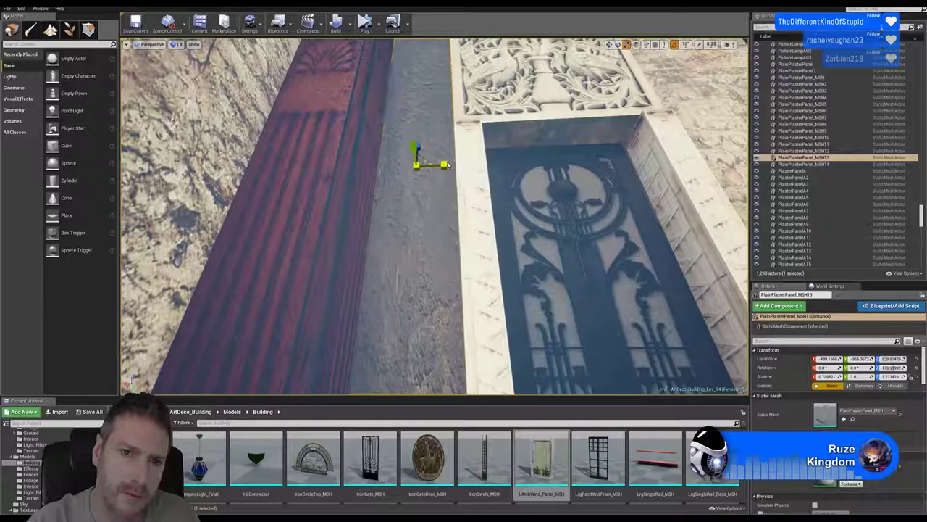
Step: Duplicate the plaster panel PlasterPanelA23 and move the copy along X to about -983, away from the original
key(Escape)
right_drag(486, 239, 609, 216)
right_drag(478, 145, 477, 172)
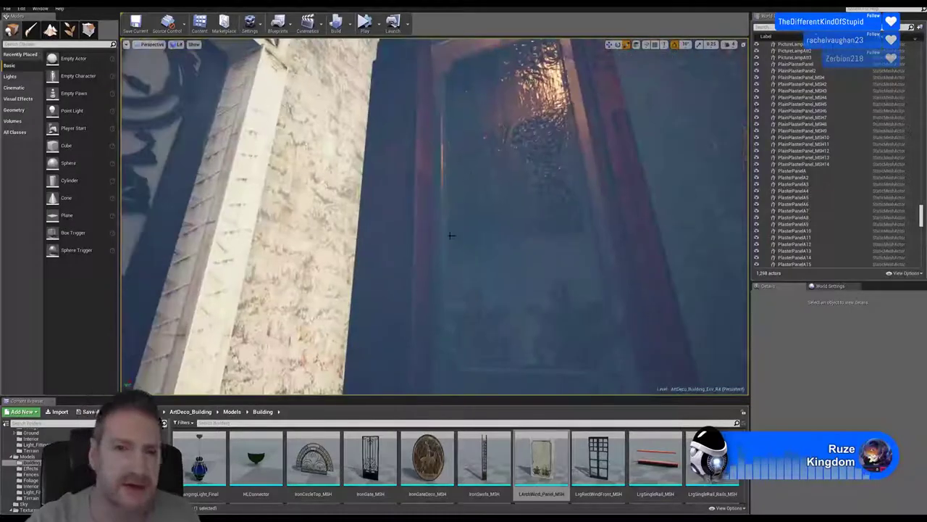
click(478, 173)
right_click(478, 172)
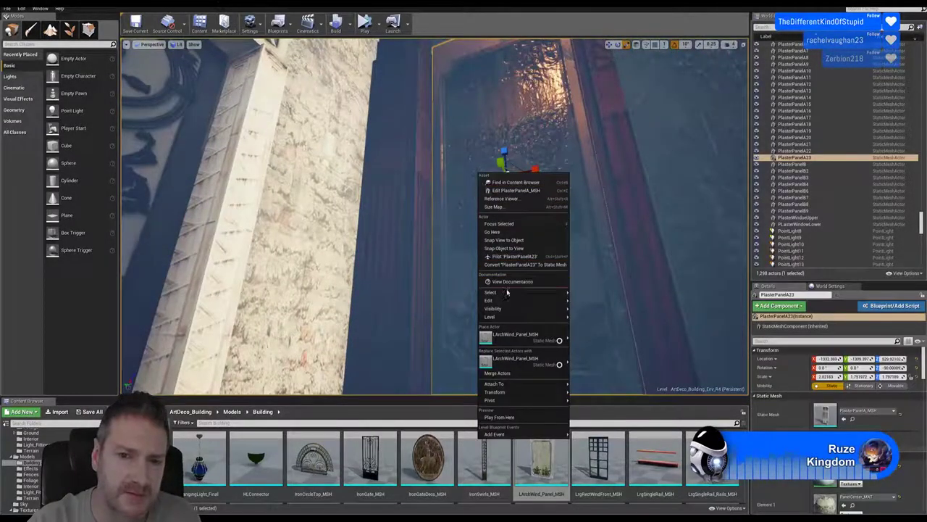
mouse_move(504, 303)
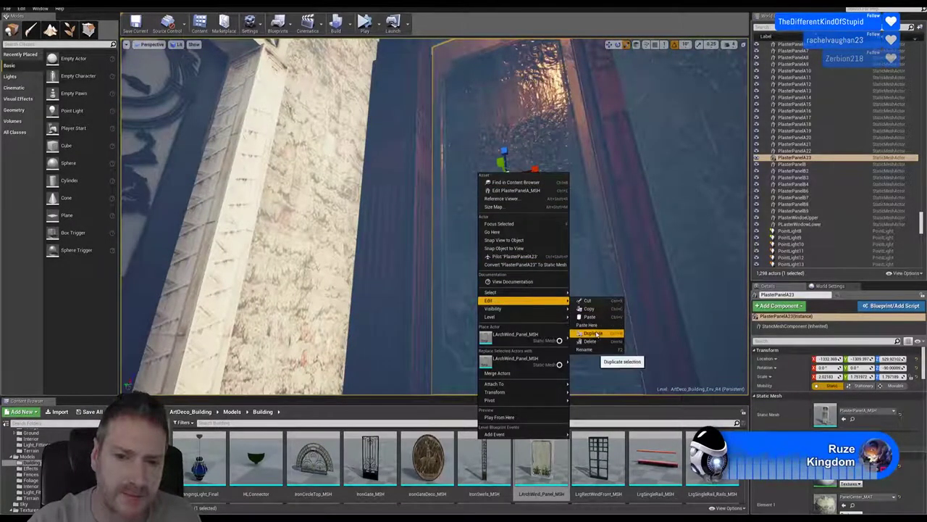
click(594, 334)
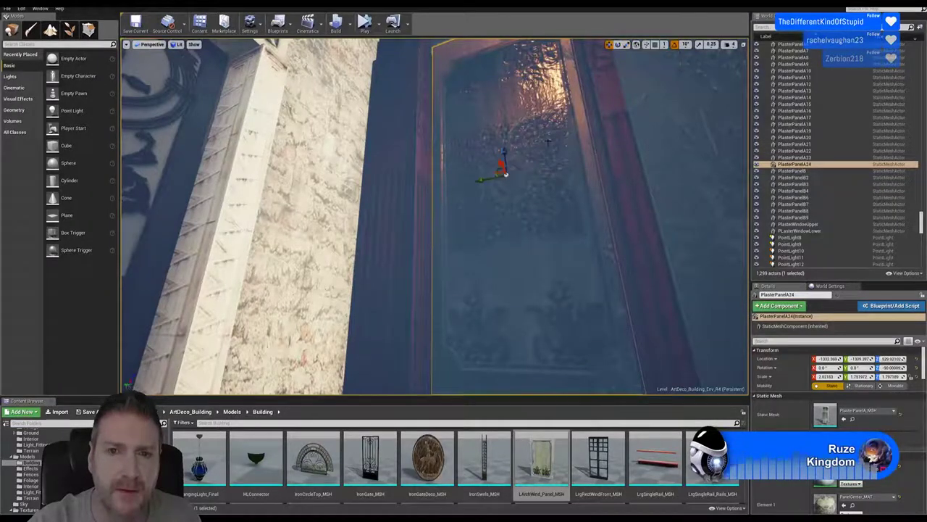
drag(497, 164, 432, 136)
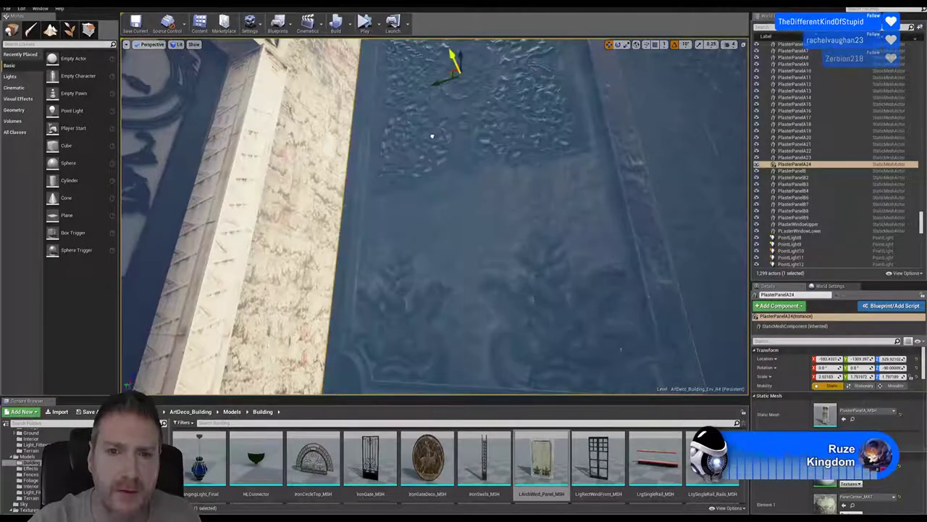
Step: Rotate the panel copy about its vertical axis to about 90° so it faces the opposite way
click(618, 45)
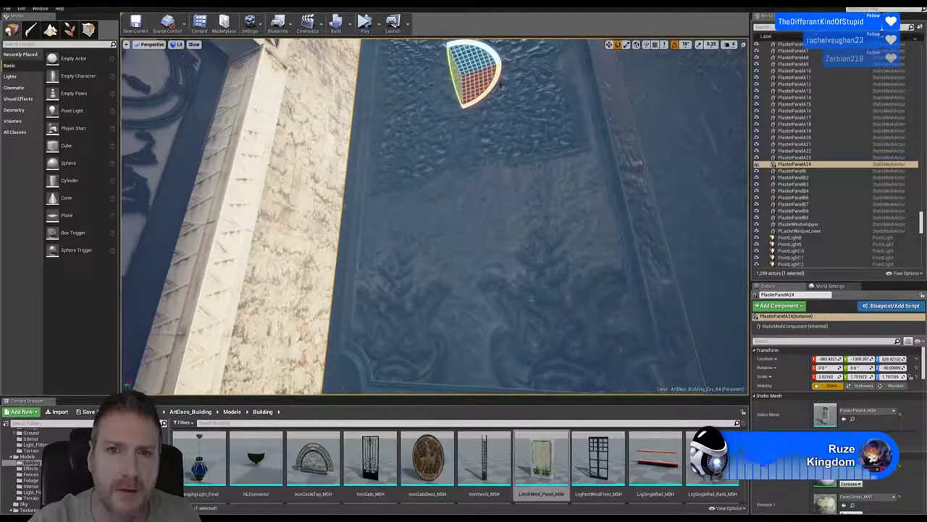
drag(482, 47, 488, 50)
drag(411, 88, 475, 105)
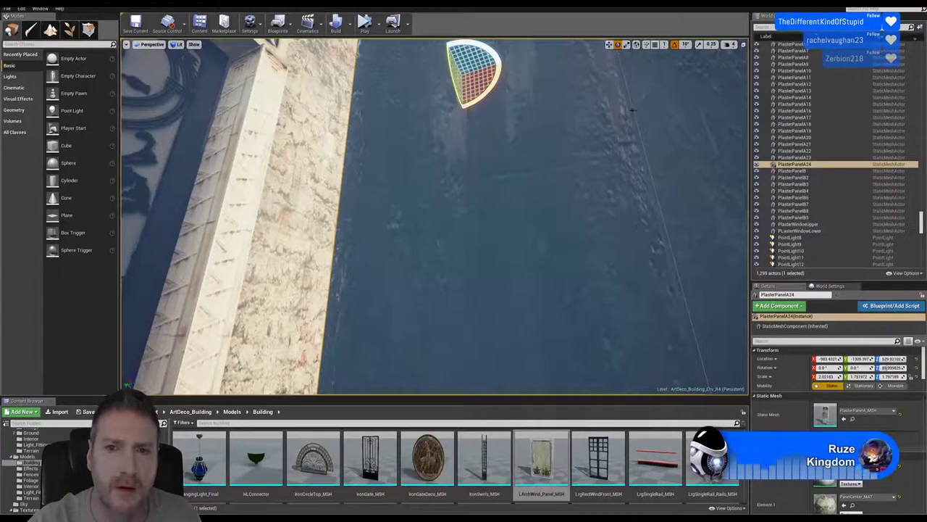
Step: Move the rotated panel along X to about -226, into the recess between the red columns beside the ornate door
click(611, 45)
right_drag(610, 70, 549, 71)
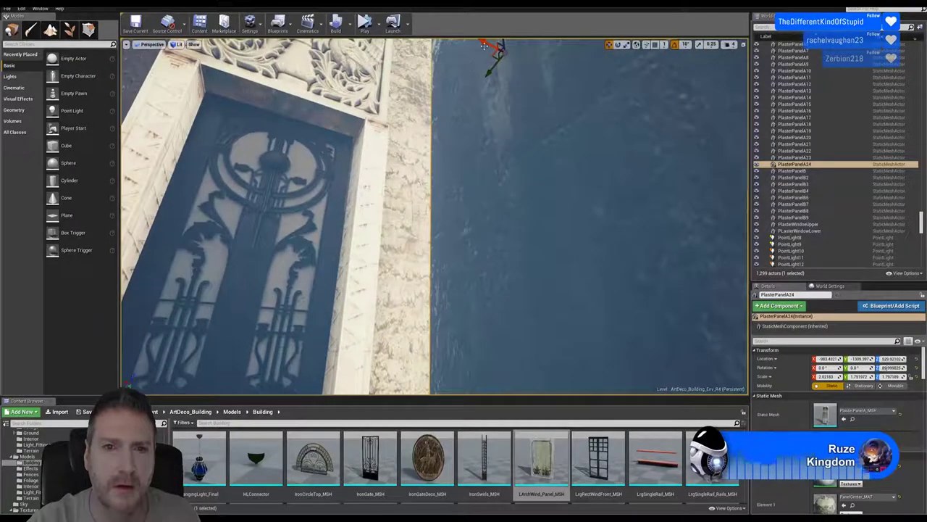
drag(484, 44, 427, 155)
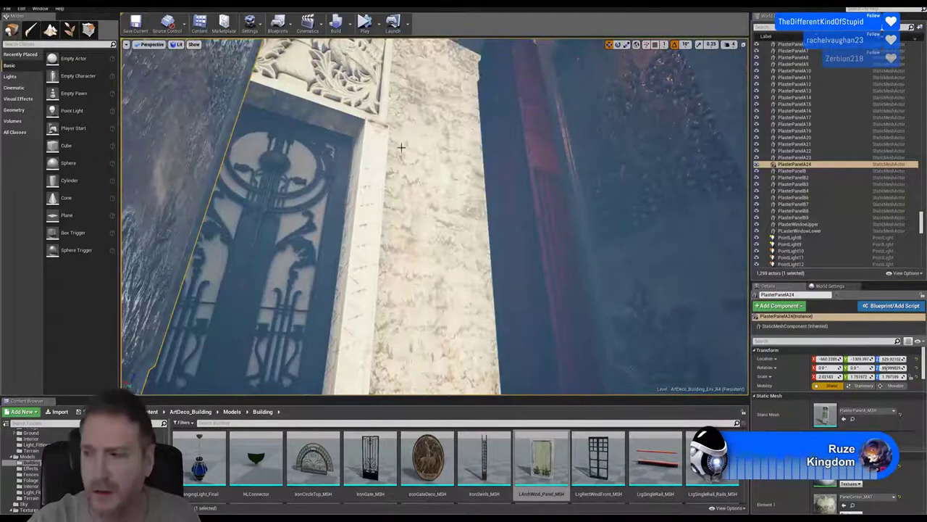
right_drag(457, 157, 319, 163)
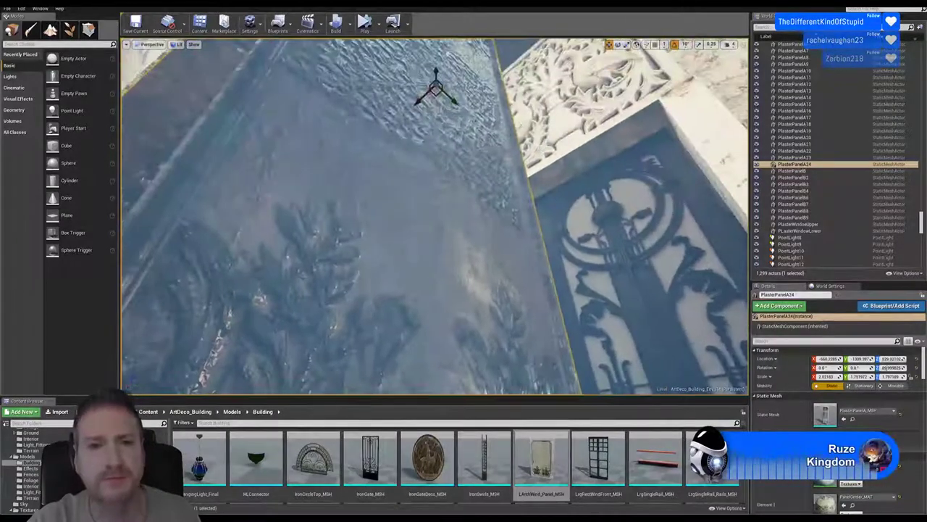
drag(420, 100, 300, 240)
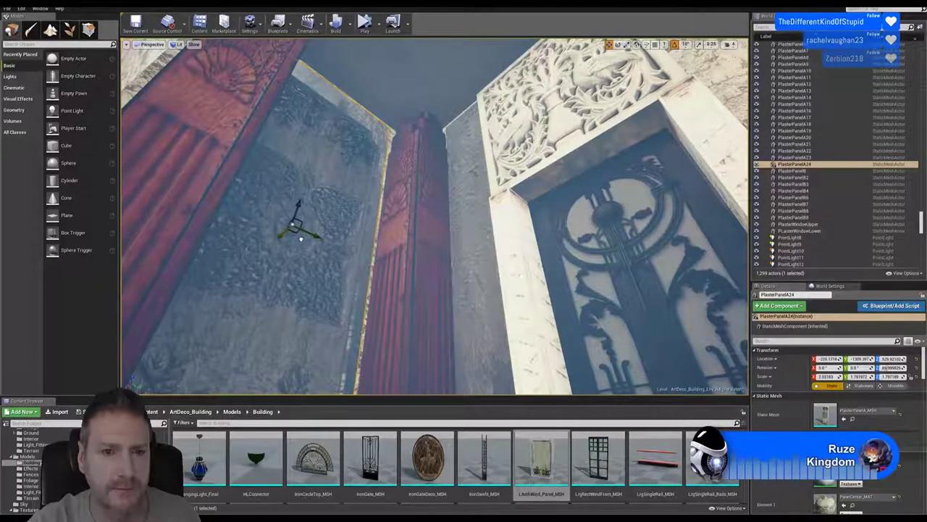
Step: Nudge the panel along Y to centre it between the red columns and fine-tune its depth against the wall
right_drag(351, 239, 357, 286)
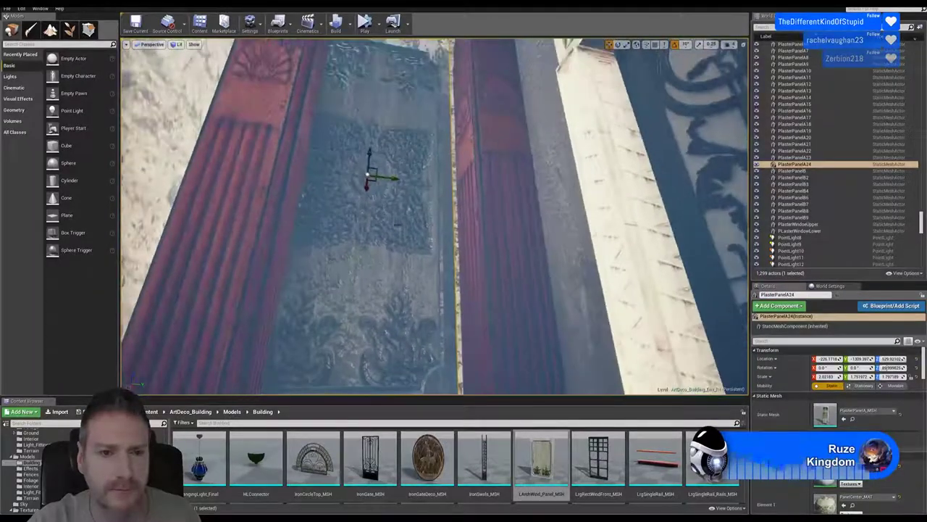
drag(392, 178, 407, 177)
right_drag(406, 234, 435, 221)
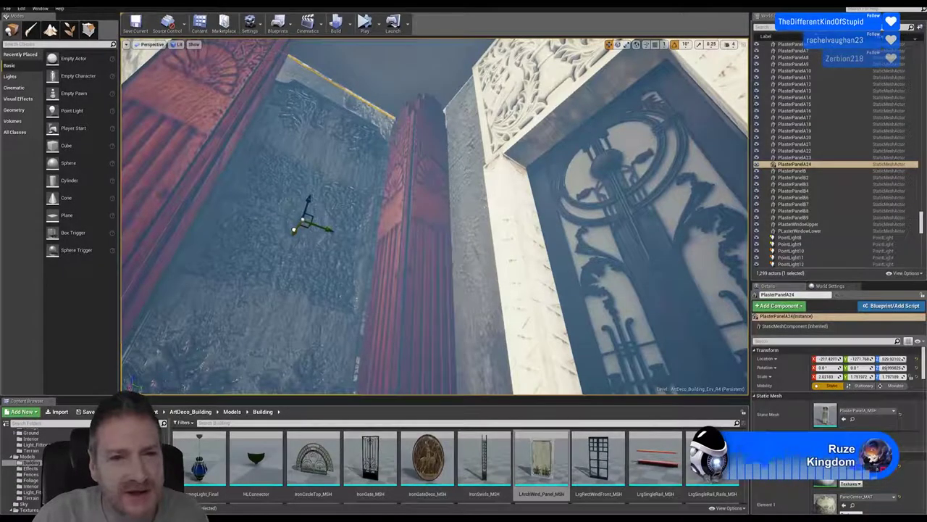
drag(294, 230, 295, 228)
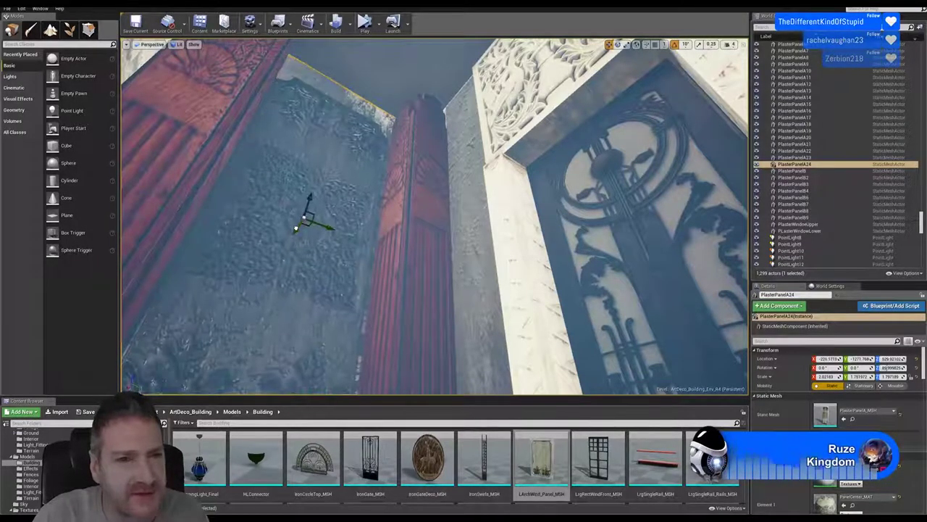
Step: Duplicate the fitted plaster panel and pull the copy out of the wall along X to about -406
right_drag(408, 238, 268, 265)
right_drag(366, 284, 316, 292)
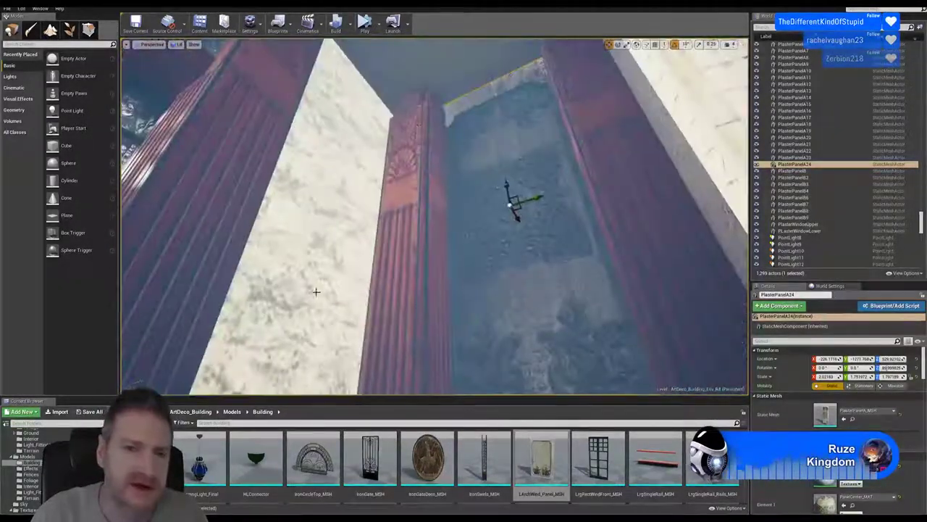
right_click(484, 234)
mouse_move(501, 360)
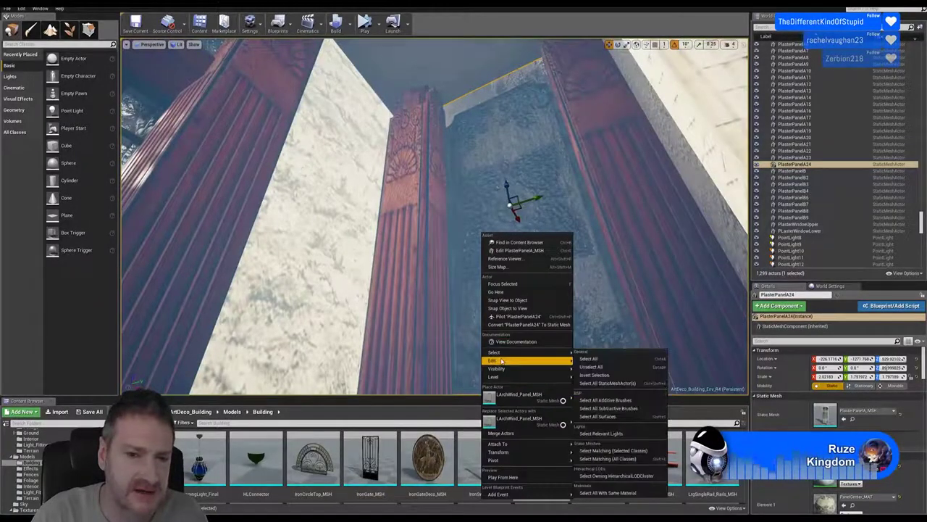
click(596, 393)
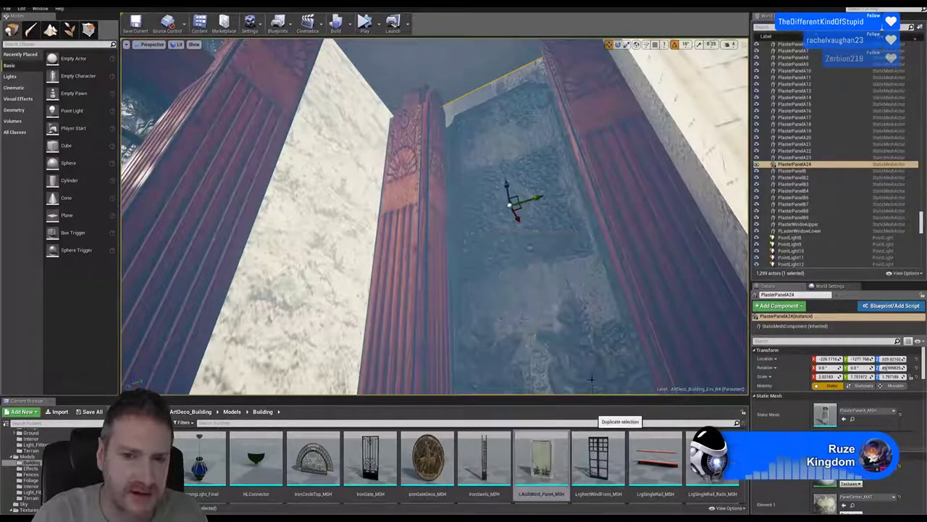
drag(518, 219, 554, 143)
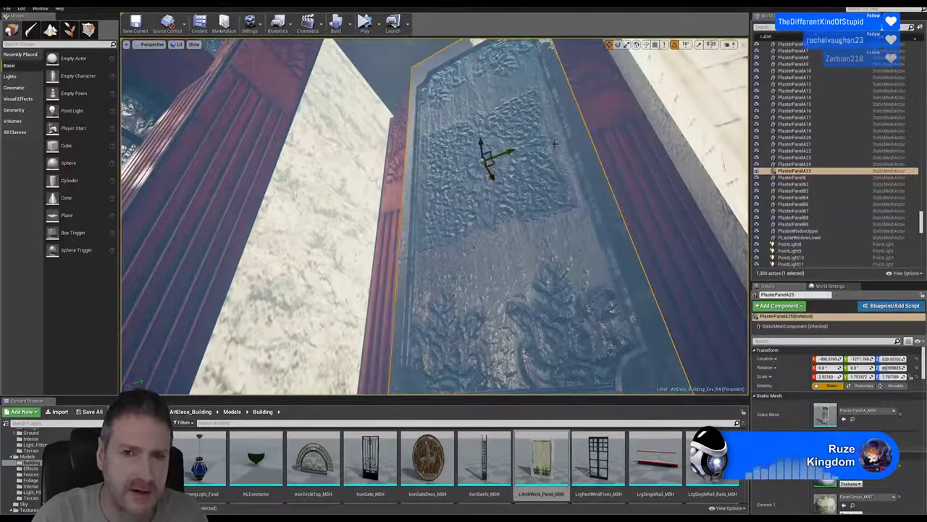
Step: Rotate the new copy about its vertical axis to about 0° and reduce its X scale to about 1.9
key(e)
drag(497, 133, 467, 113)
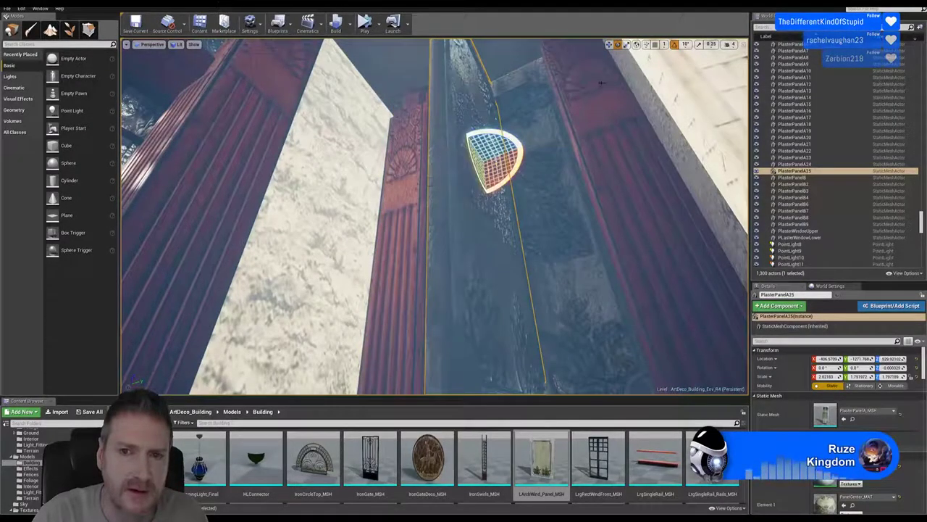
click(628, 45)
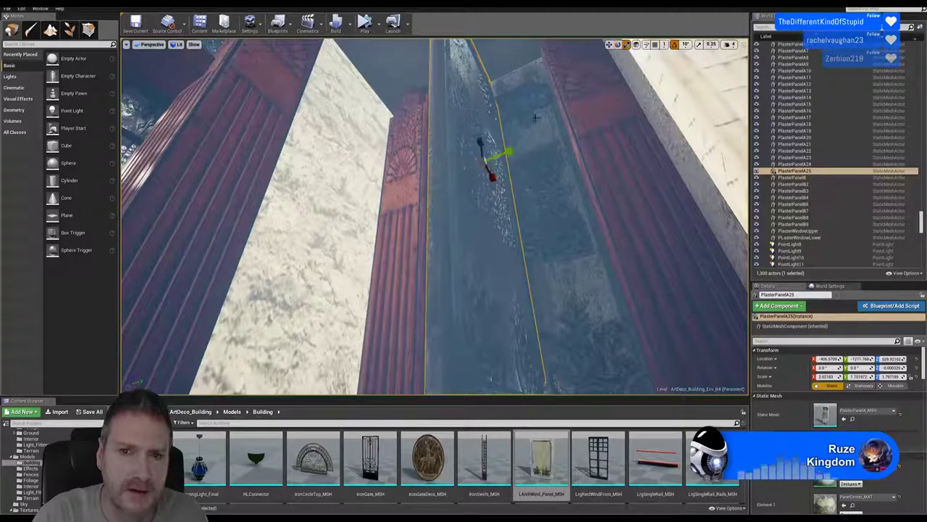
drag(492, 177, 498, 175)
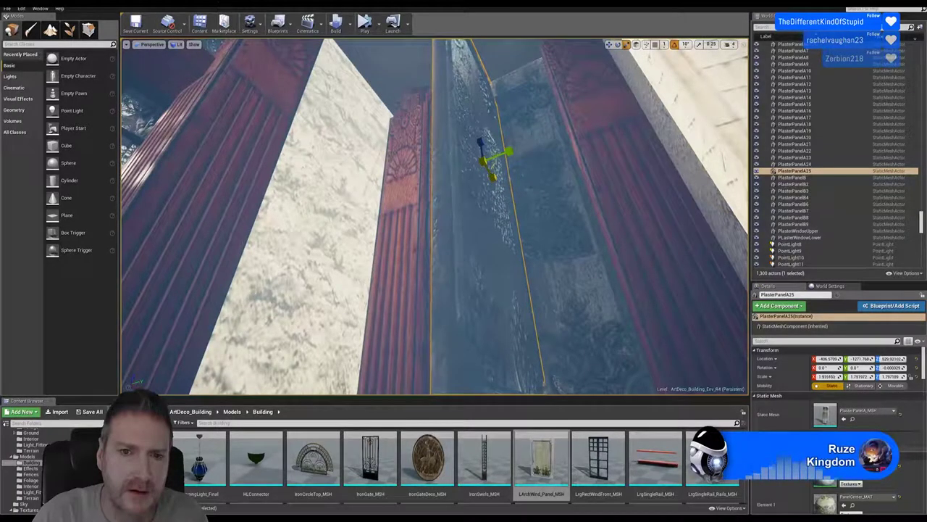
Step: Move the copy to Y about -1646 and X about -515, centring it between the red columns on the adjoining wall
click(610, 46)
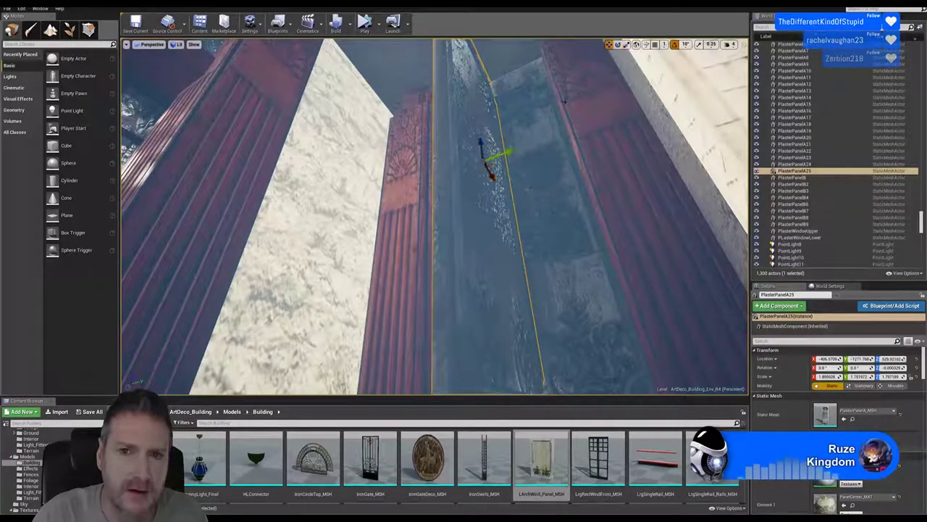
drag(516, 150, 365, 215)
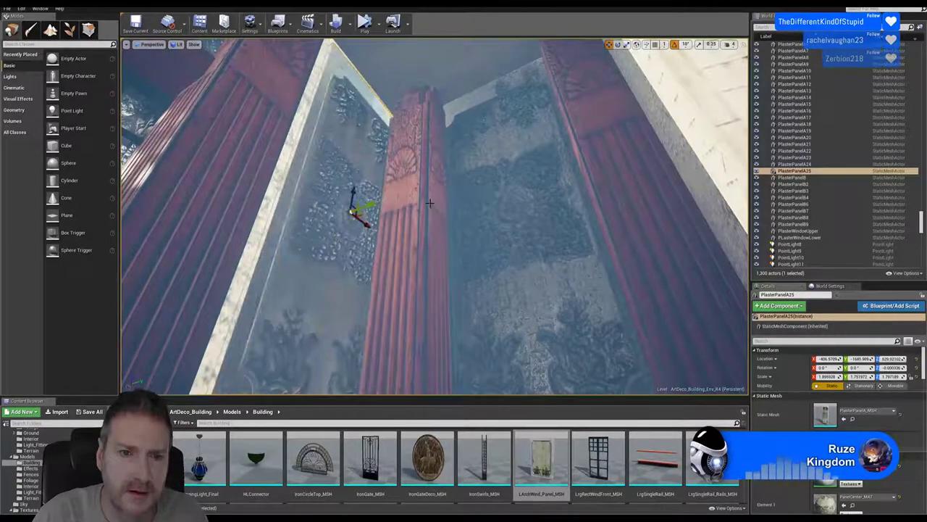
right_drag(430, 203, 449, 183)
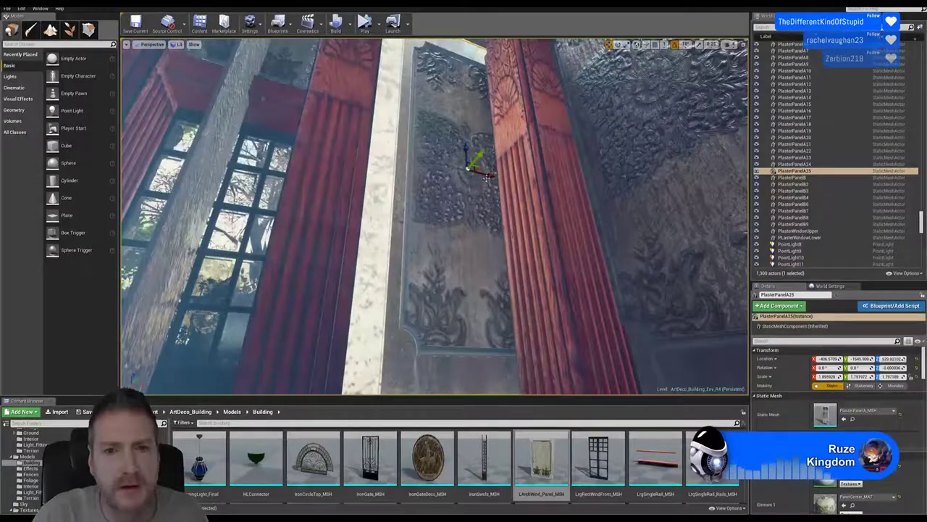
drag(488, 176, 459, 181)
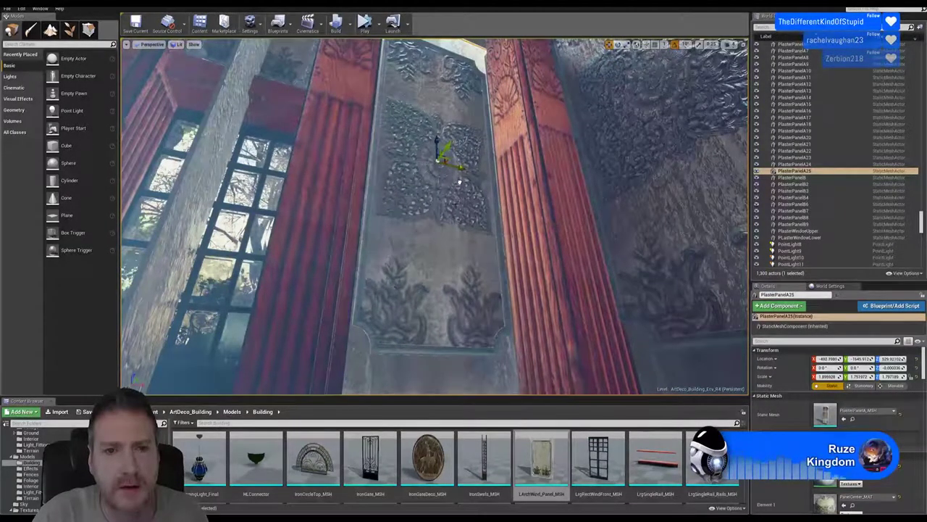
mouse_move(460, 181)
right_down()
mouse_move(538, 193)
mouse_move(477, 181)
right_up()
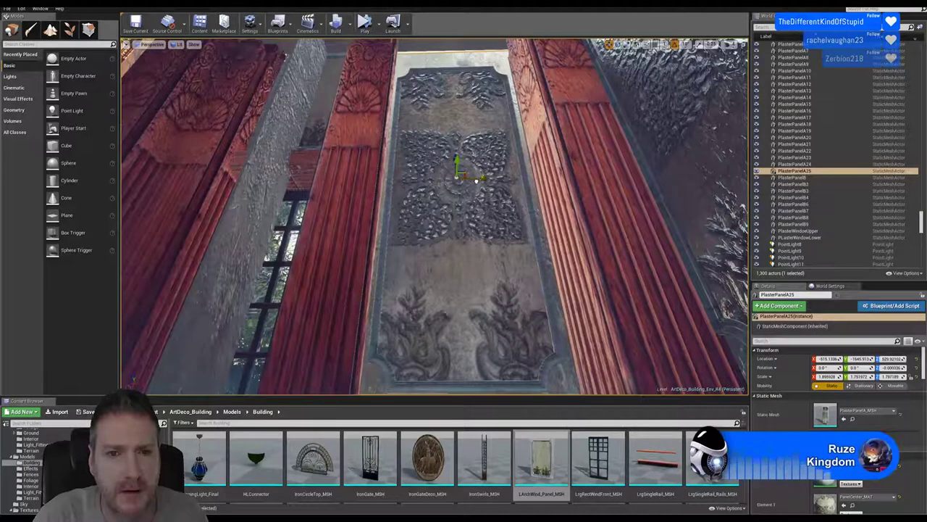
Step: Shift the red corner column between the two panels along Y to cover the gap beside the panel edge
right_drag(500, 228, 136, 212)
right_drag(420, 187, 455, 166)
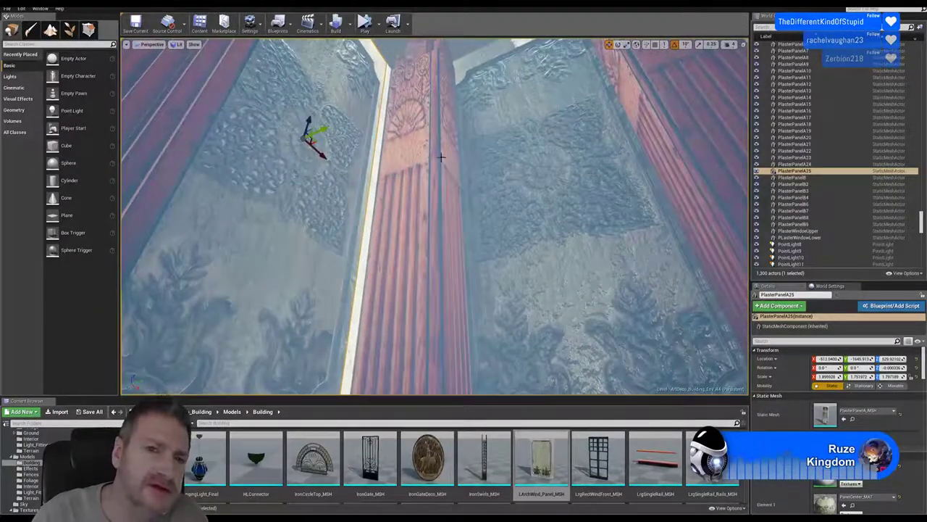
click(411, 147)
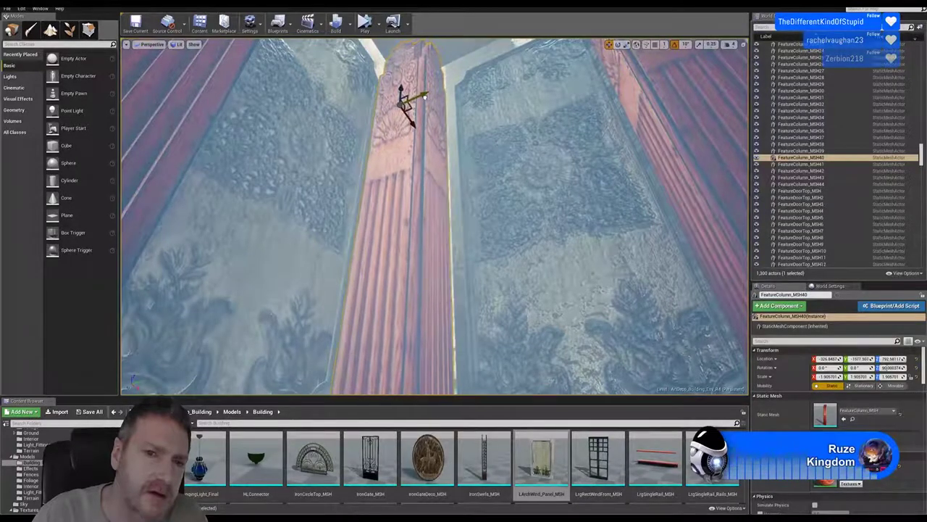
Step: Nudge the plaster panel PlasterPanelA24 along Y to about -1289 to recentre it between its columns
right_drag(509, 145, 482, 143)
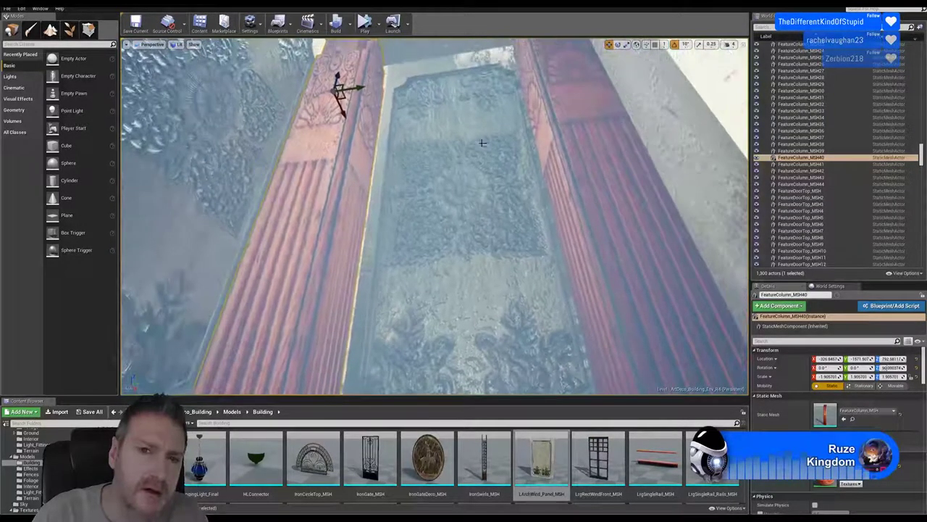
click(464, 151)
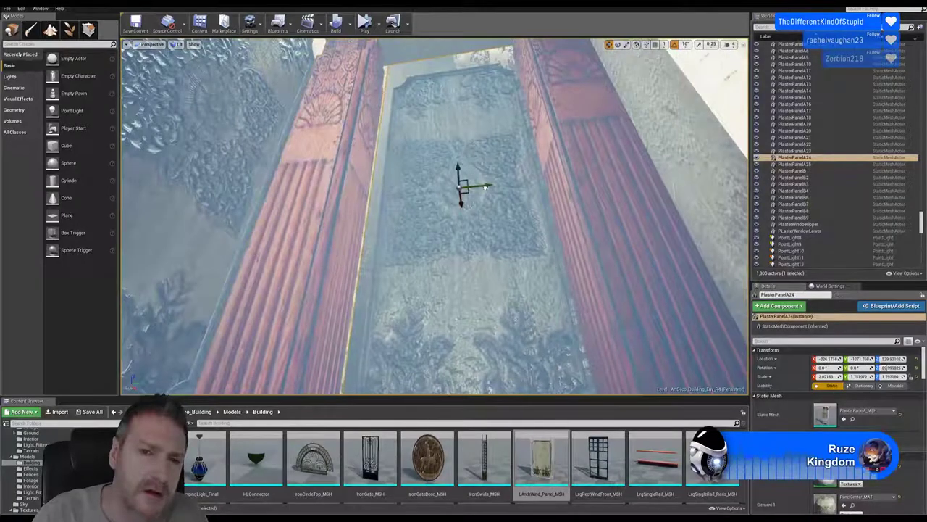
drag(486, 188, 480, 186)
right_drag(587, 182, 518, 205)
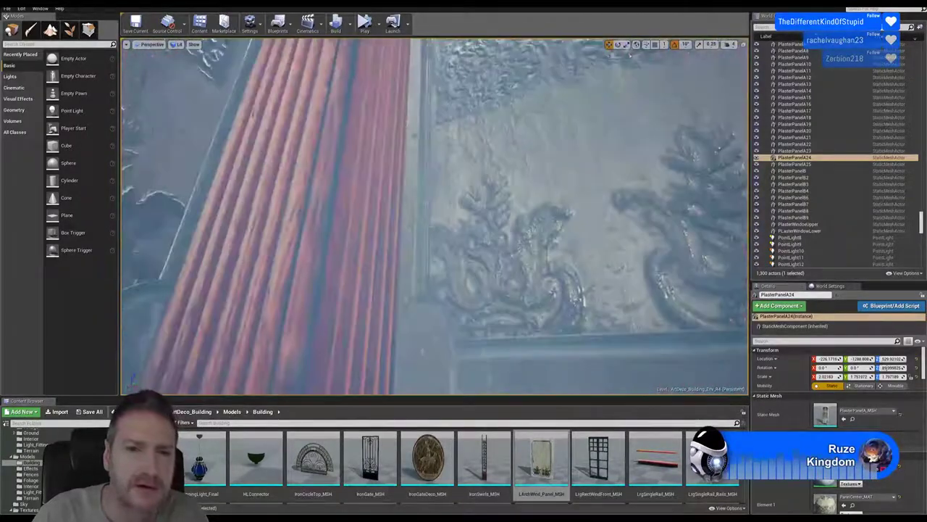
Step: Duplicate the plaster panel between the red columns and move the copy along Y to about -1564
right_drag(598, 212, 613, 211)
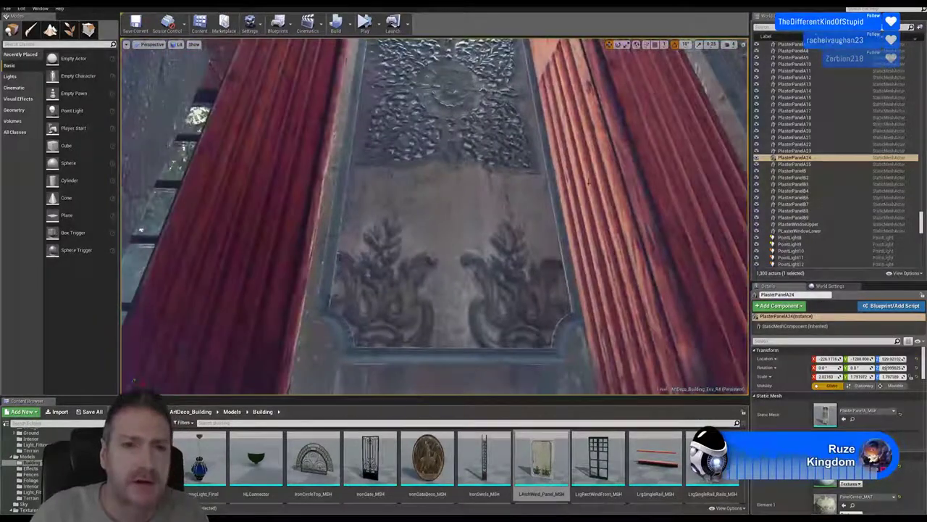
click(473, 137)
right_click(474, 136)
mouse_move(509, 269)
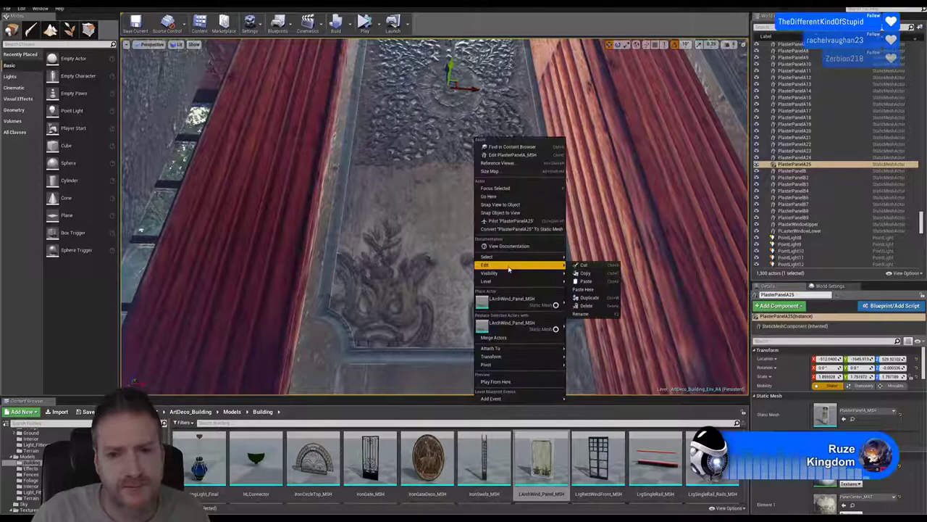
click(610, 297)
right_drag(610, 298, 594, 272)
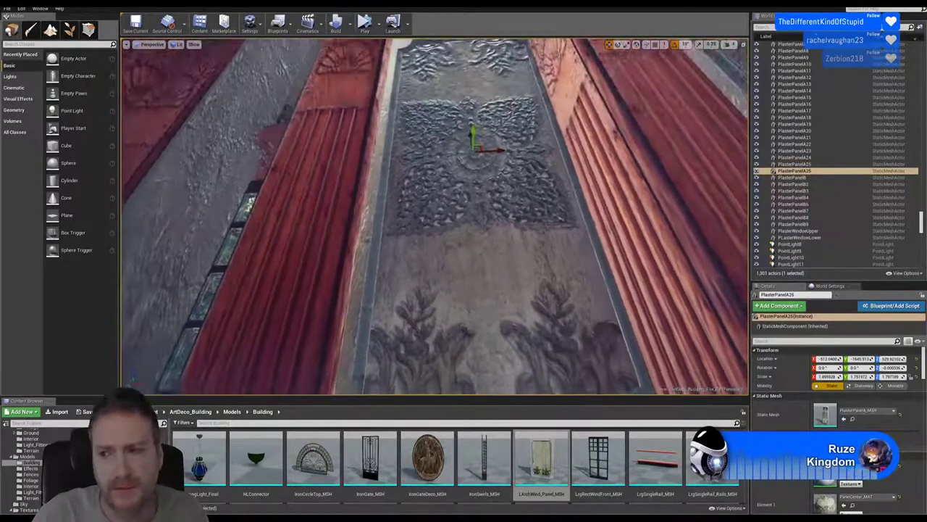
right_drag(506, 136, 506, 131)
drag(476, 135, 482, 89)
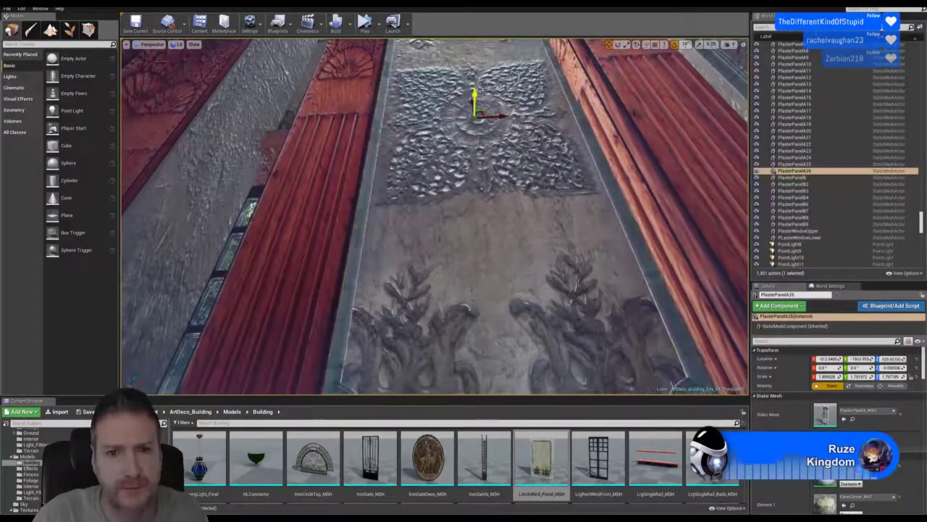
Step: Rotate the duplicated plaster panel about its vertical axis to about 180° so it faces the opposite wall
click(618, 45)
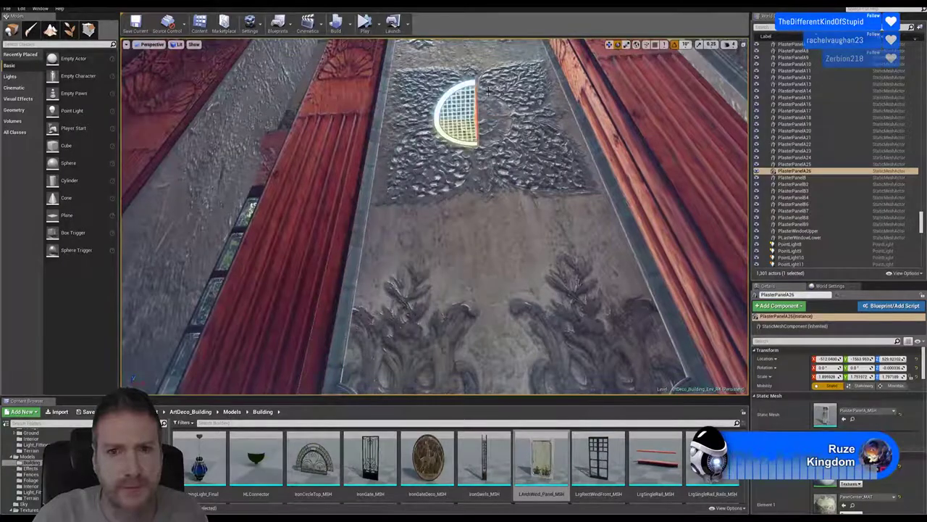
drag(440, 102, 500, 78)
drag(348, 119, 319, 120)
drag(431, 115, 432, 122)
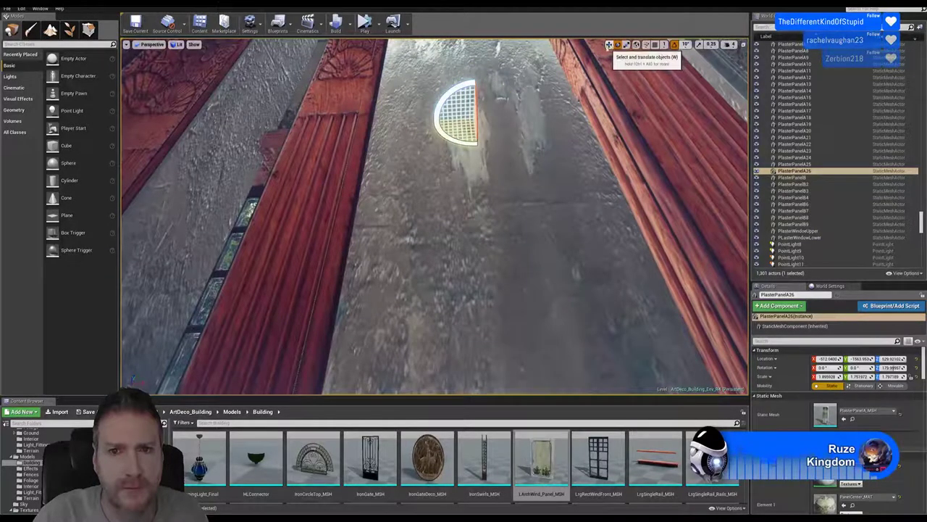
Step: Move the rotated panel along Y to about -1116, across the room towards the wall with the ornate door
click(610, 45)
drag(476, 92, 474, 54)
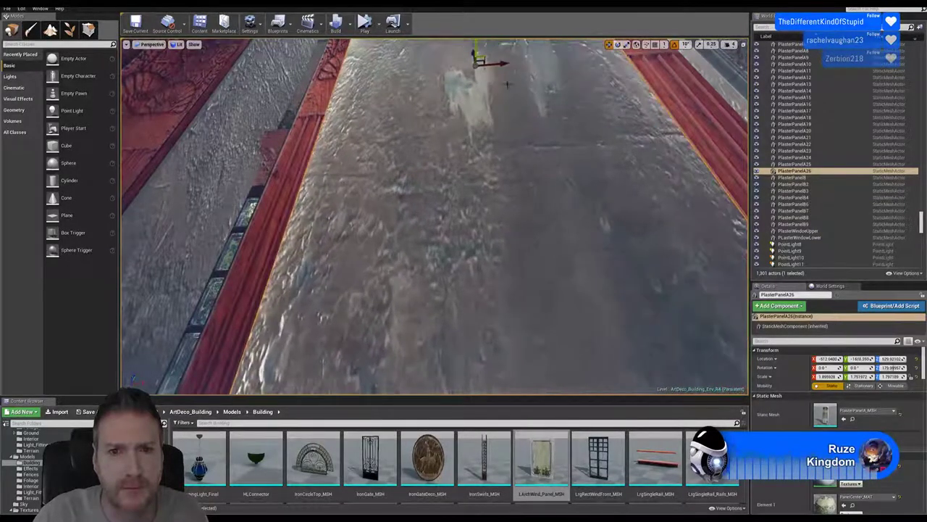
right_drag(475, 54, 348, 44)
right_drag(384, 195, 358, 187)
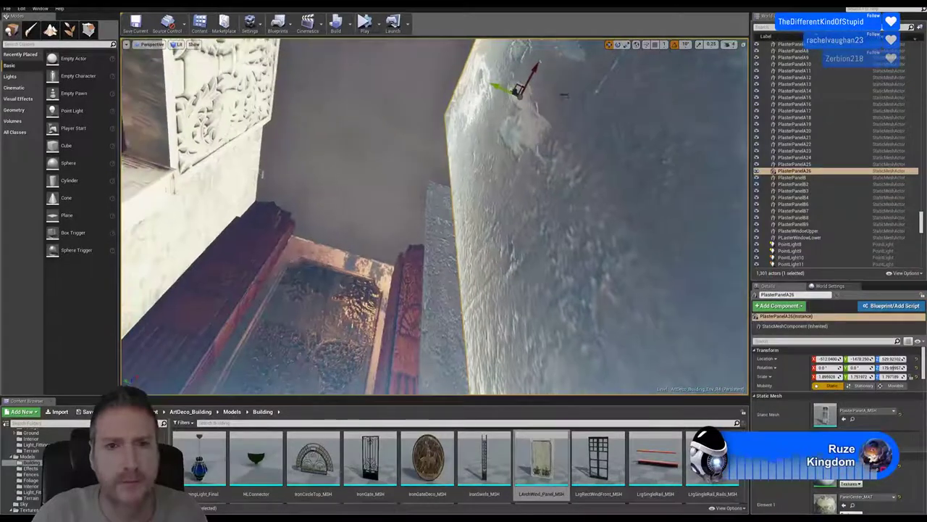
drag(507, 91, 203, 89)
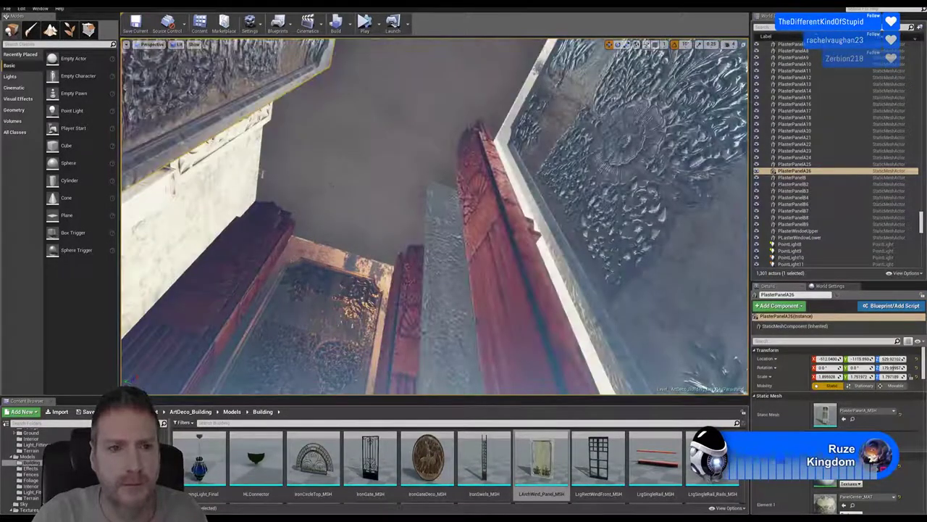
key(f)
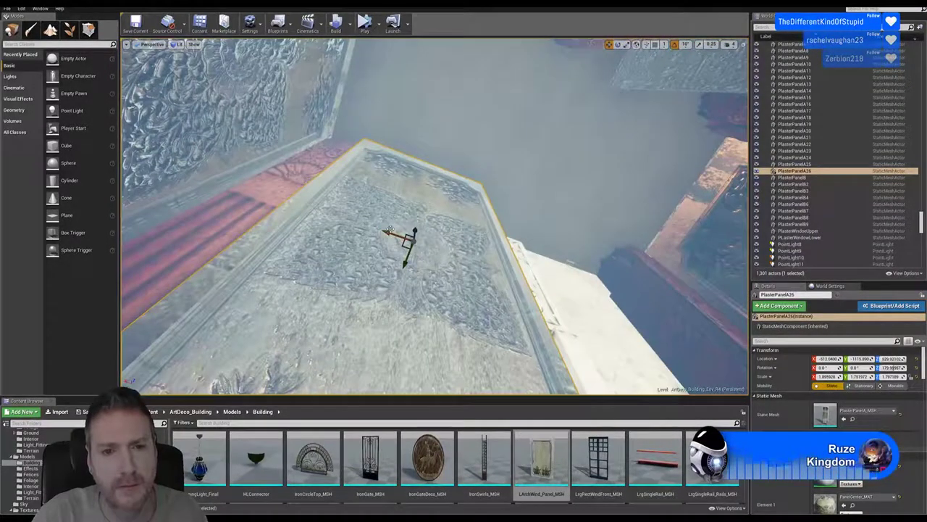
Step: Fit the panel against the wall beside the white door frame at X about -1064 and Y about -961
drag(389, 233, 683, 261)
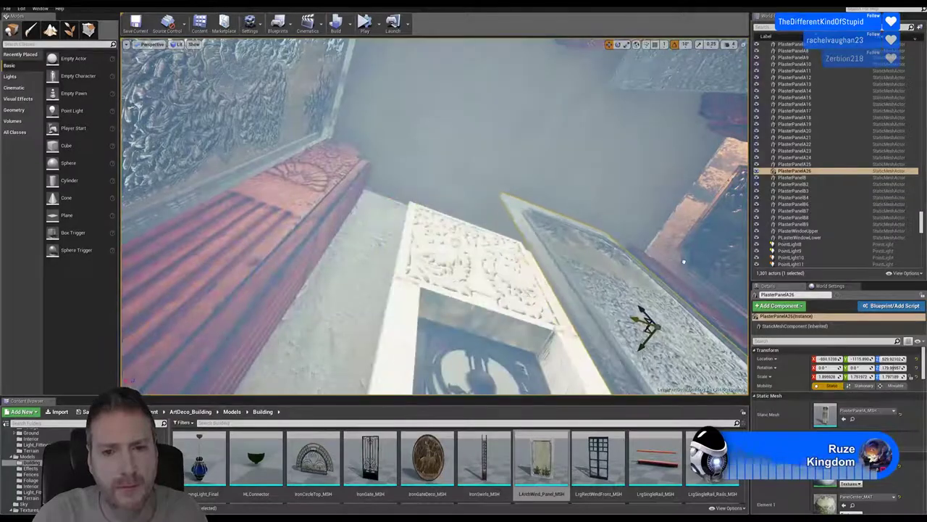
right_drag(637, 240, 673, 294)
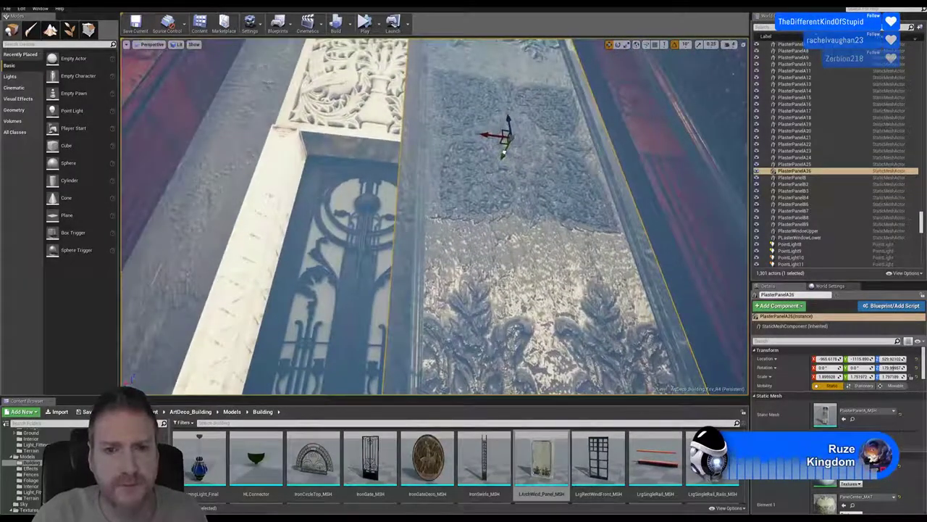
drag(504, 153, 508, 179)
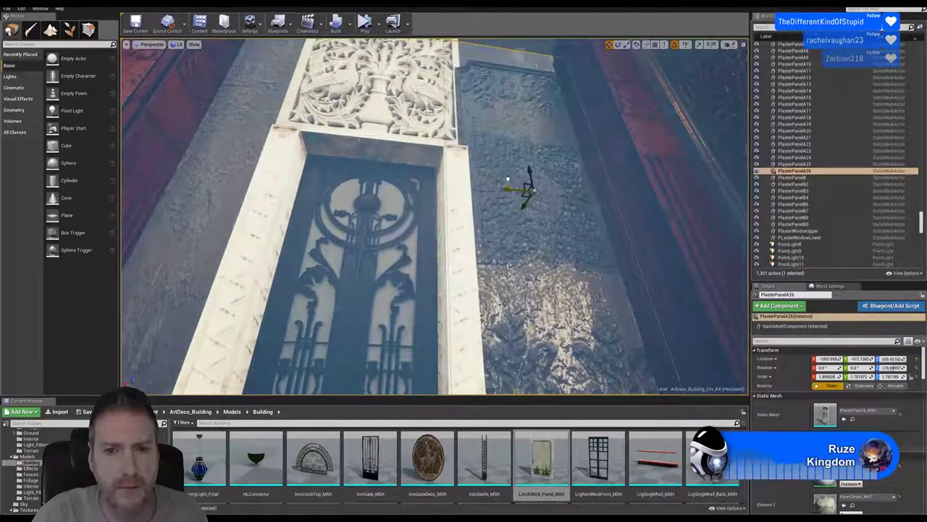
right_drag(563, 240, 581, 252)
right_drag(510, 215, 522, 199)
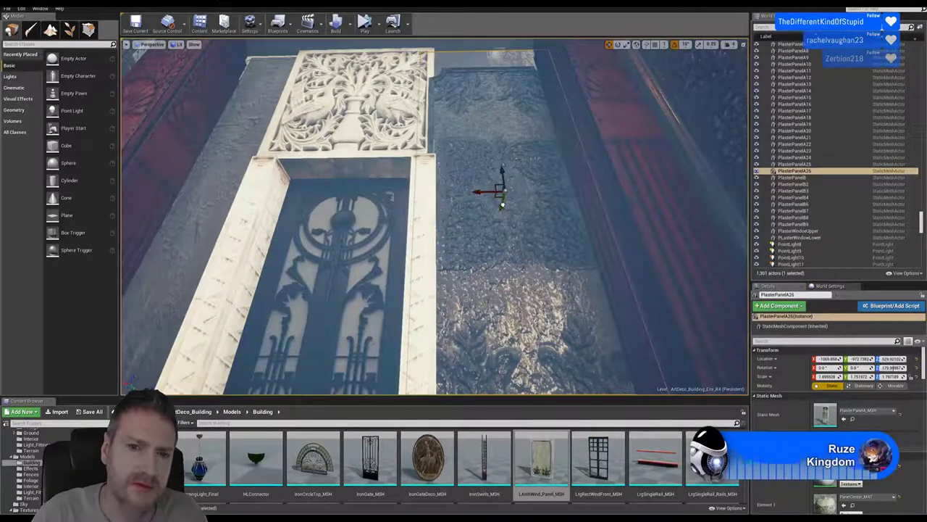
drag(503, 205, 500, 208)
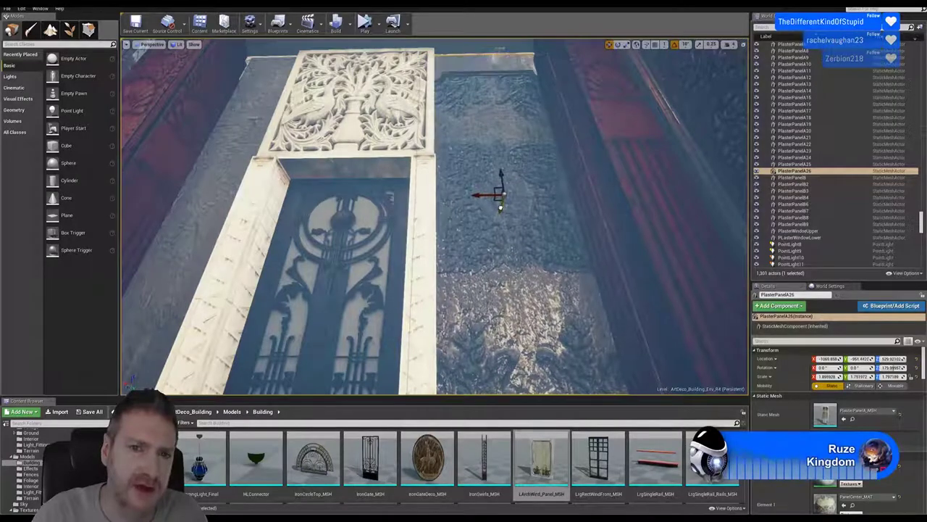
right_drag(632, 201, 657, 240)
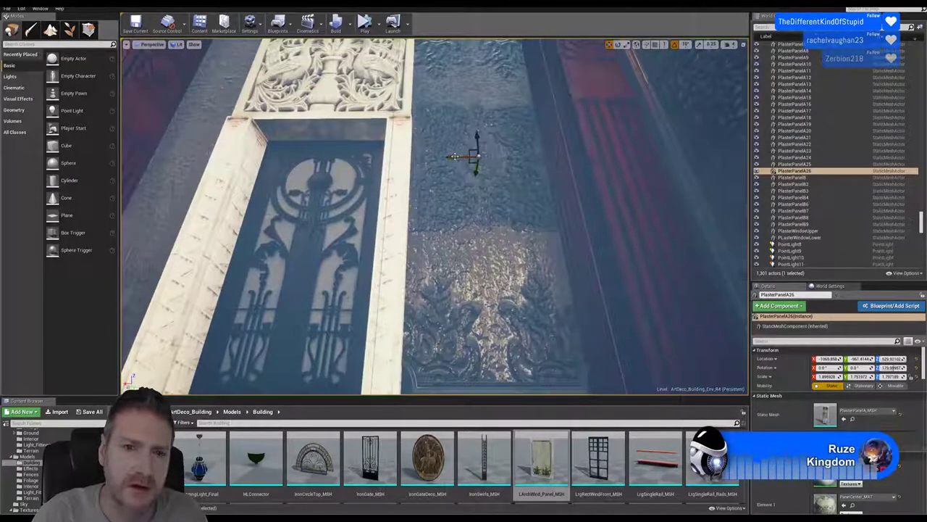
drag(452, 156, 451, 157)
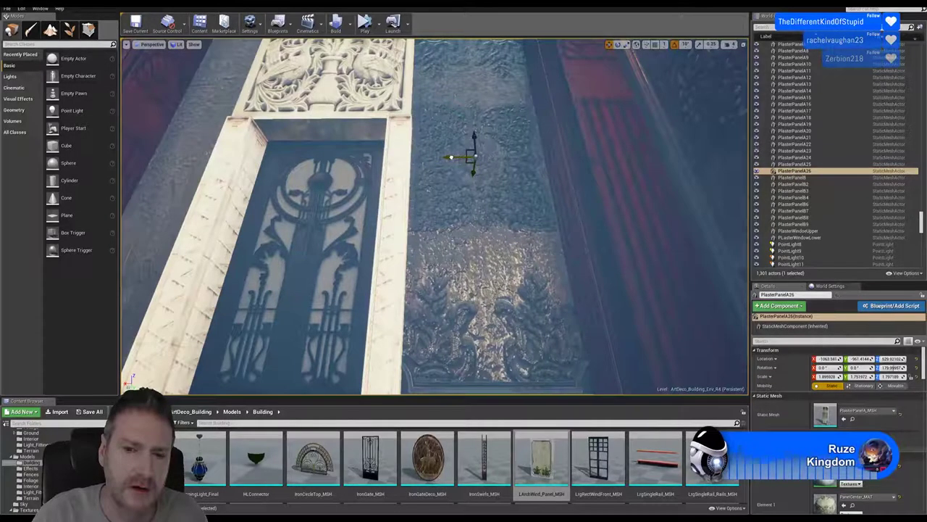
Step: Reduce the door-side panel's X scale to about 1.6, recentre it at X about -1068, and deselect it
right_drag(525, 207, 525, 171)
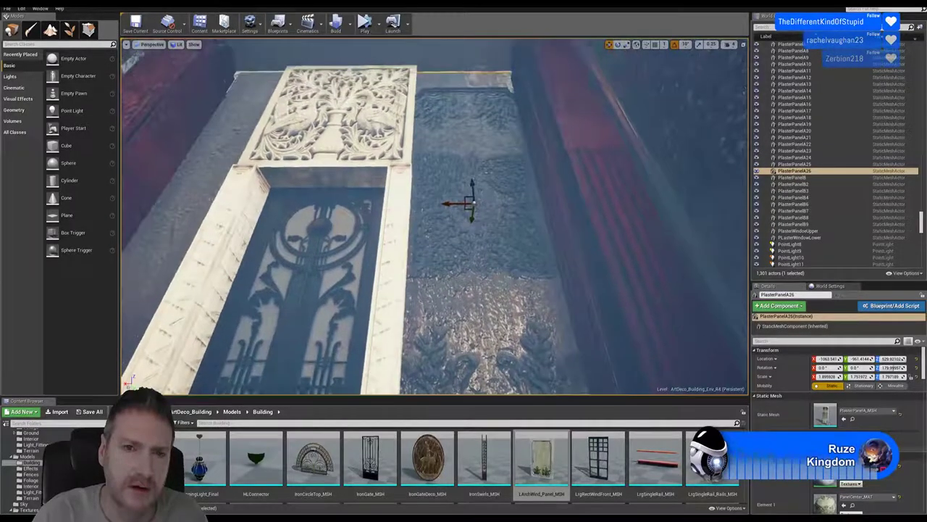
click(628, 45)
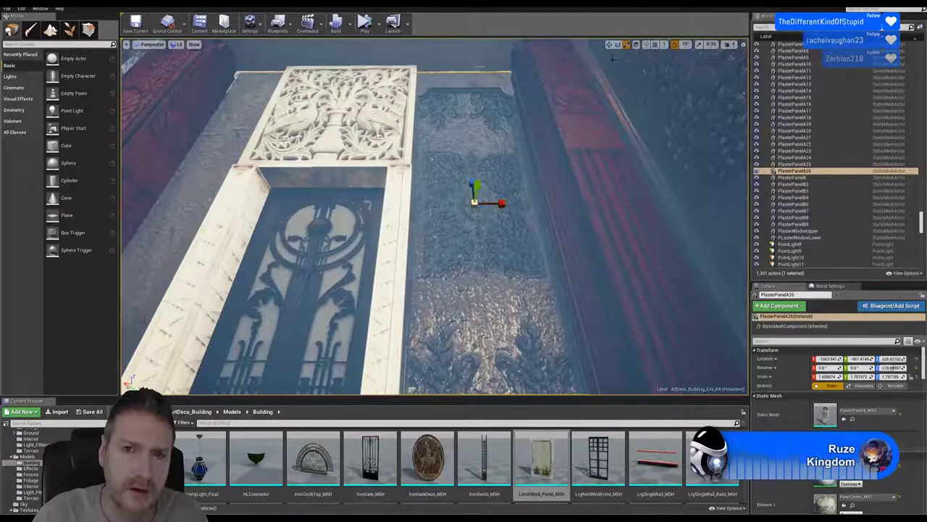
key(w)
right_drag(434, 217, 464, 202)
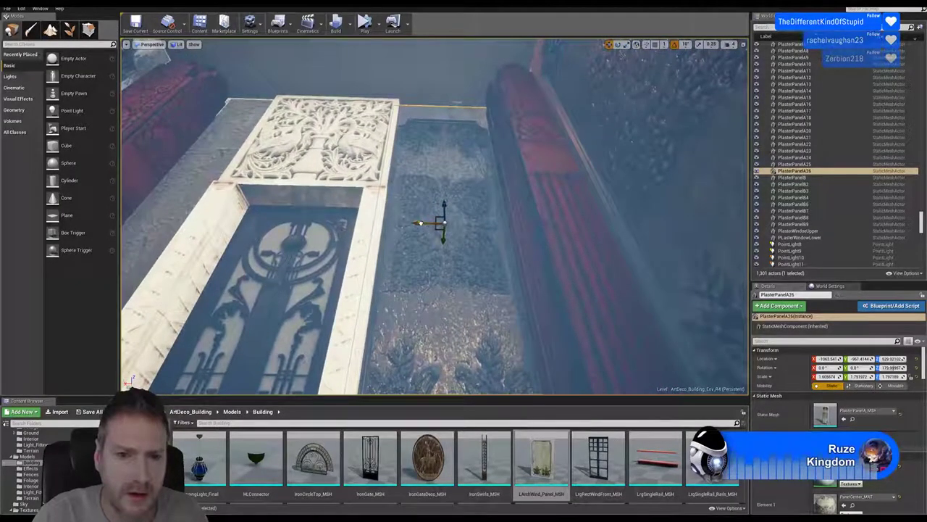
drag(421, 222, 425, 222)
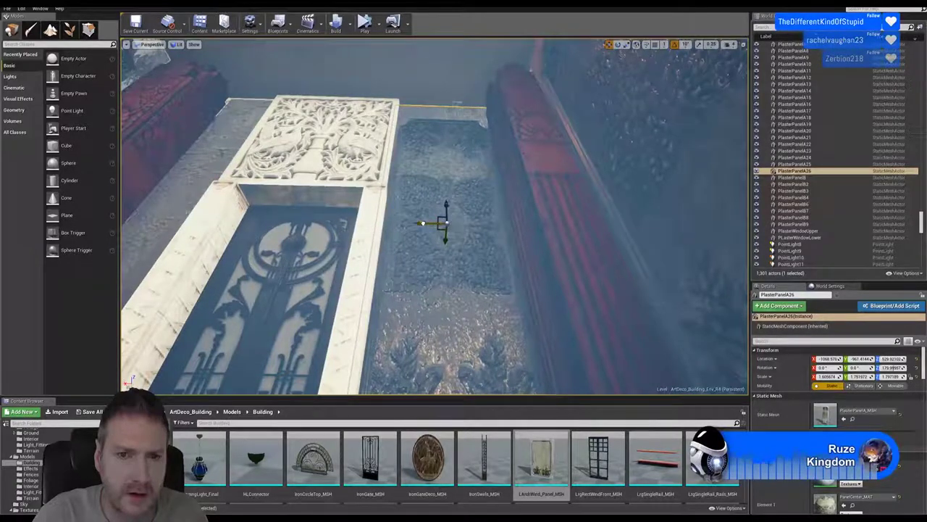
right_drag(435, 218, 346, 212)
right_drag(402, 189, 384, 203)
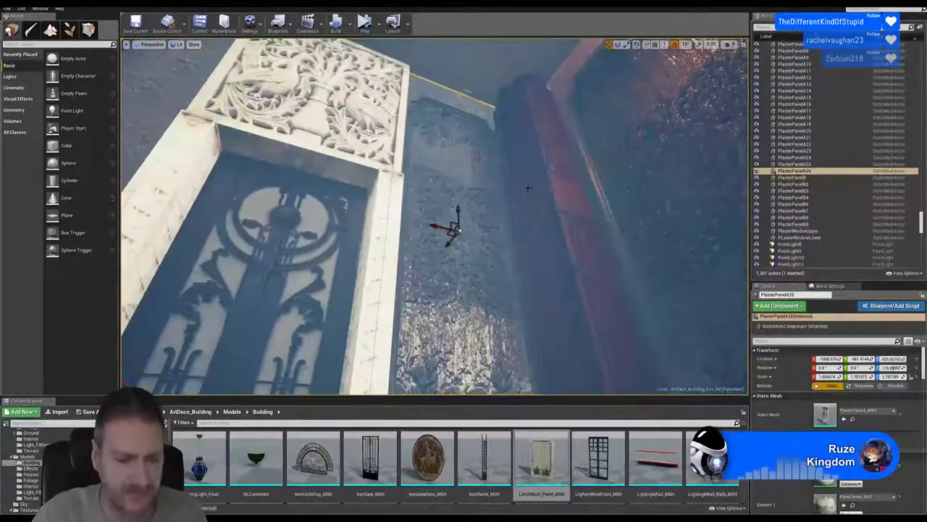
right_drag(528, 188, 464, 280)
key(Escape)
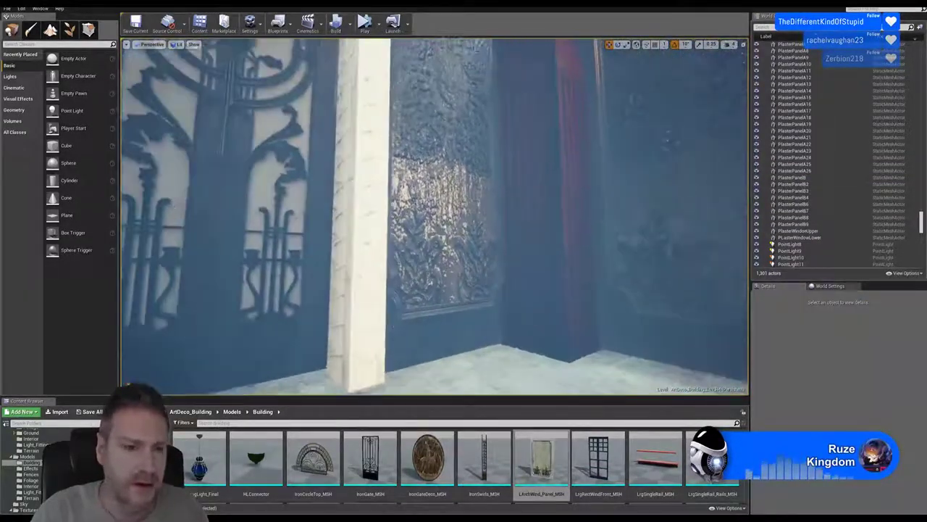
Step: Duplicate the white ceiling piece CeilingMainRoom_MSH4
right_drag(434, 239, 532, 139)
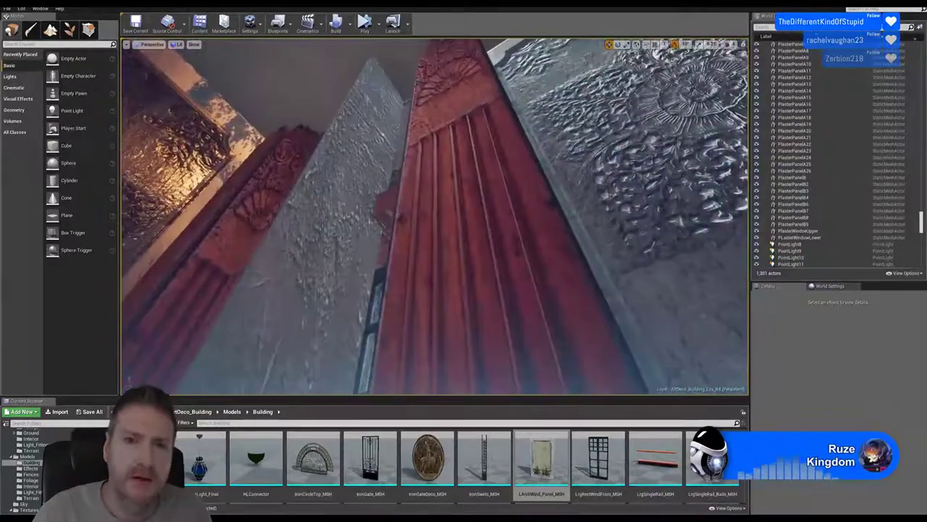
right_drag(474, 174, 352, 218)
right_drag(434, 217, 367, 250)
right_drag(440, 251, 441, 217)
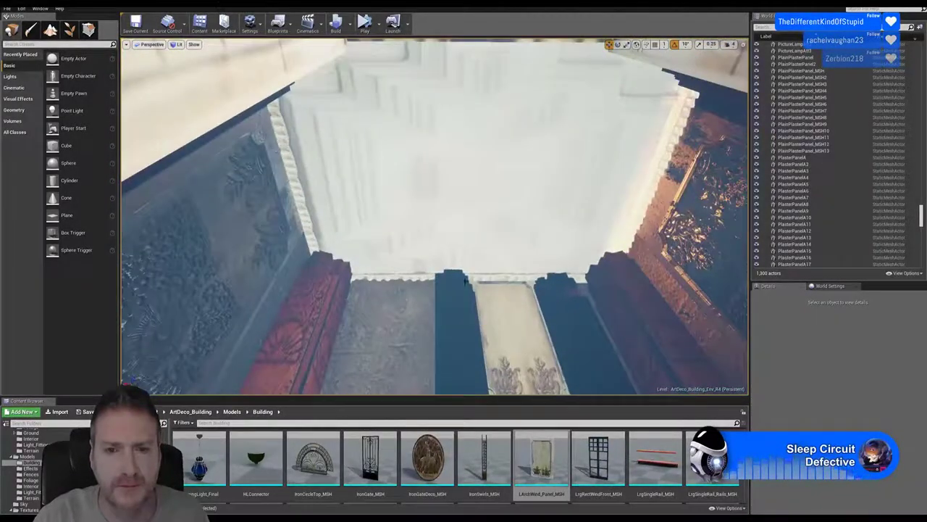
click(486, 185)
right_click(486, 185)
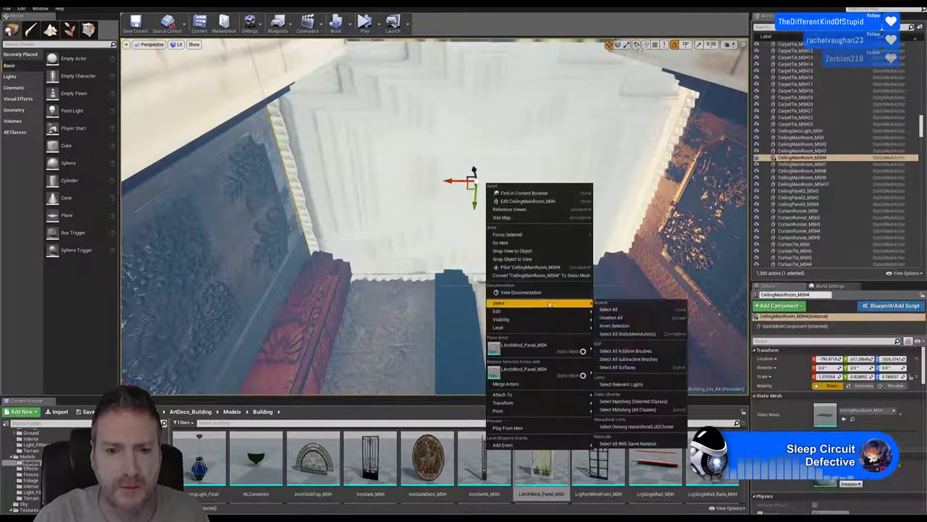
mouse_move(530, 313)
click(616, 344)
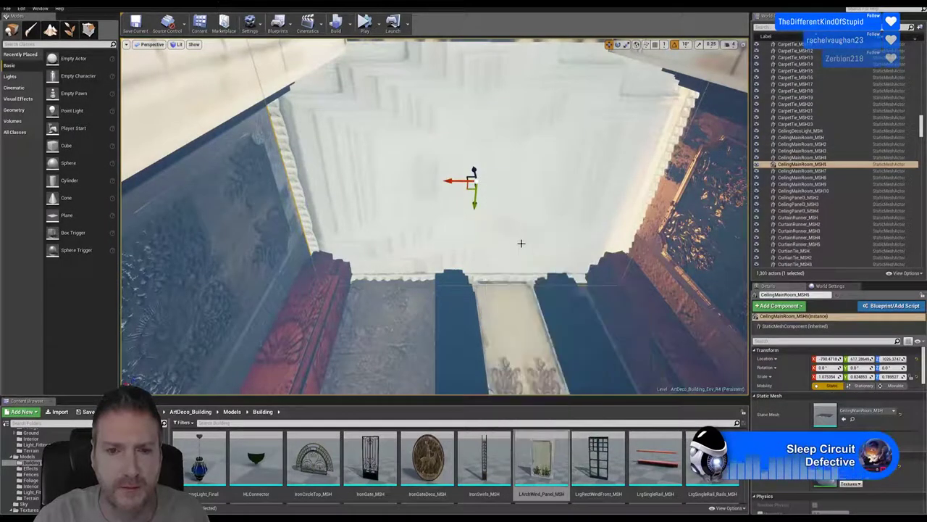
Step: Move the duplicated ceiling piece along Y to about -1294, over the area beside the ornate door
drag(473, 206, 479, 47)
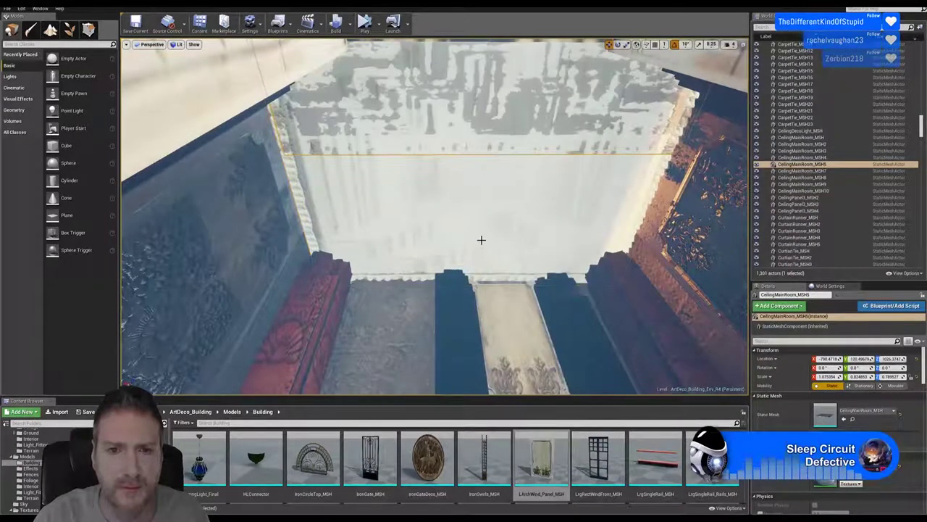
right_drag(481, 240, 554, 187)
drag(445, 238, 674, 239)
right_drag(464, 232, 673, 184)
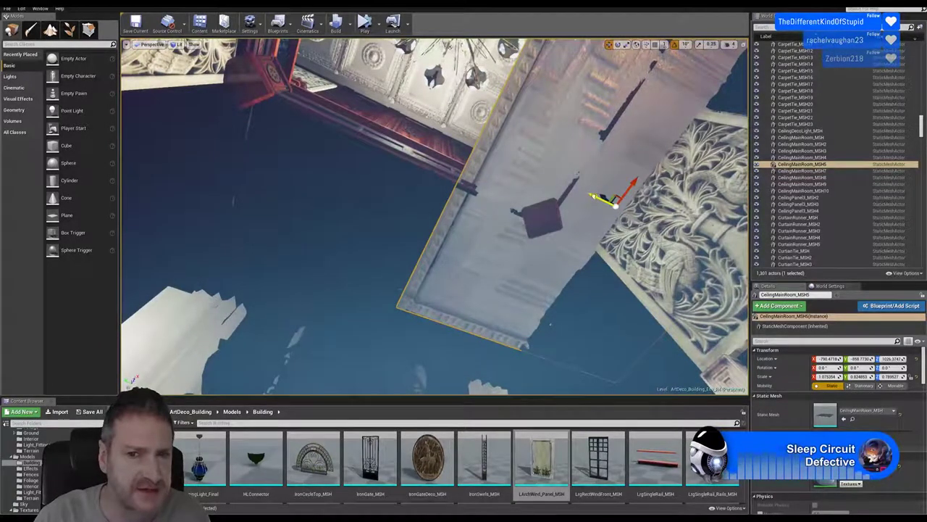
drag(595, 196, 744, 233)
right_drag(464, 217, 457, 127)
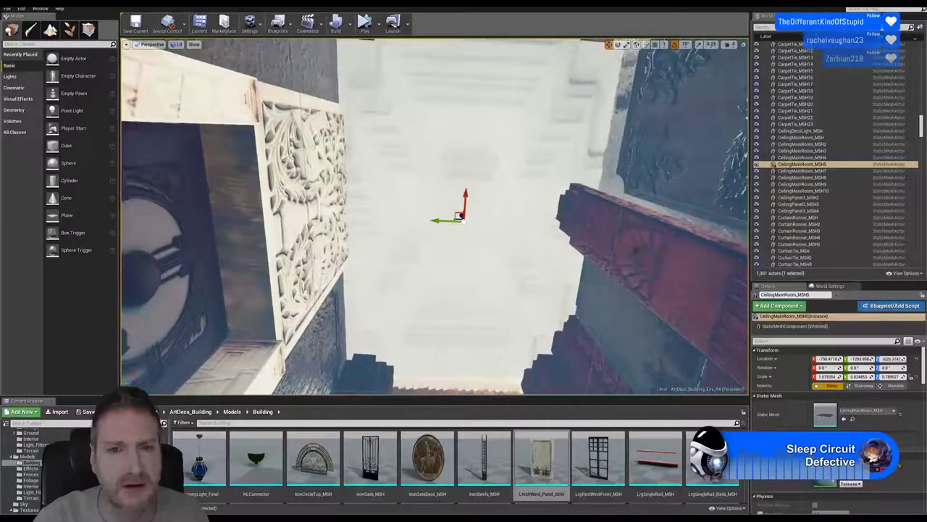
Step: Reduce the ceiling copy's Y scale to about 0.67 and shift it to Y about -1309 to fit between the walls
click(627, 44)
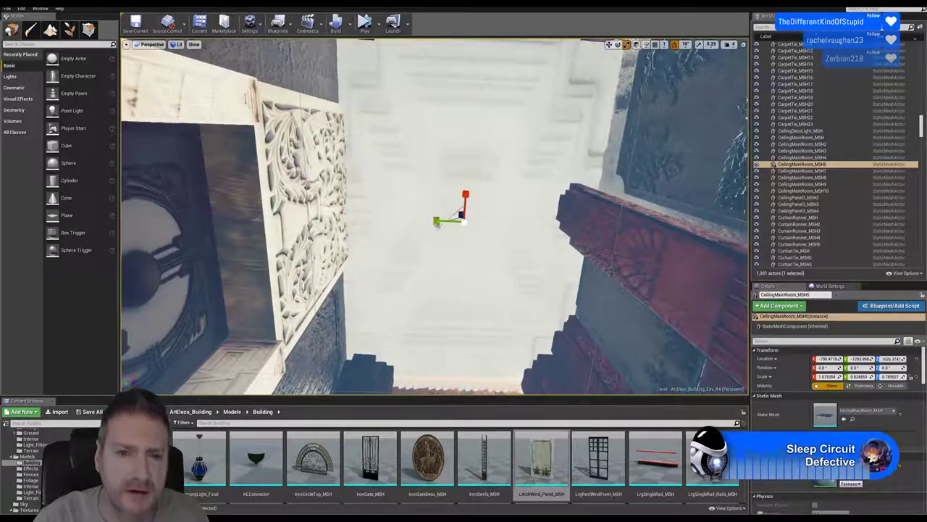
drag(437, 221, 430, 221)
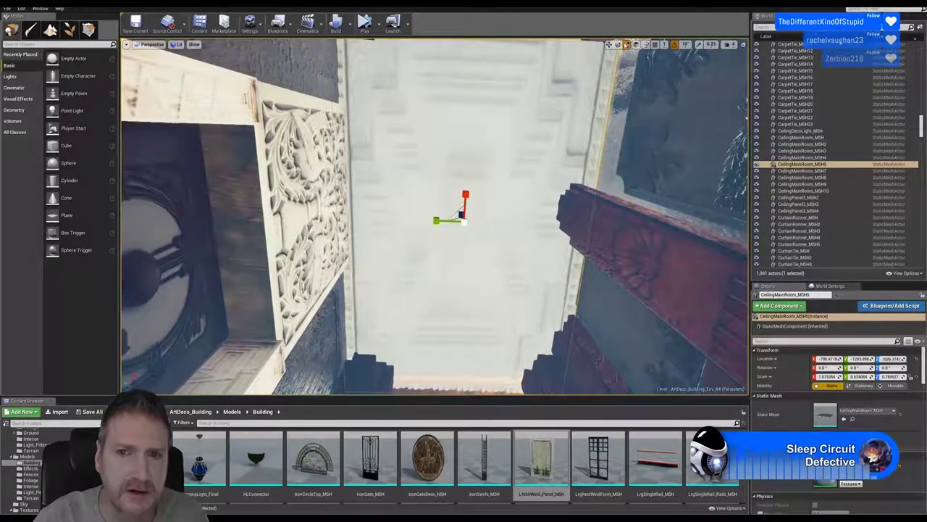
click(610, 45)
mouse_move(522, 196)
right_down()
mouse_move(523, 159)
mouse_move(523, 181)
right_up()
drag(438, 261, 445, 255)
Step: Shift the ceiling copy to X about -774 and increase its X scale to about 1.09
right_drag(452, 164, 569, 173)
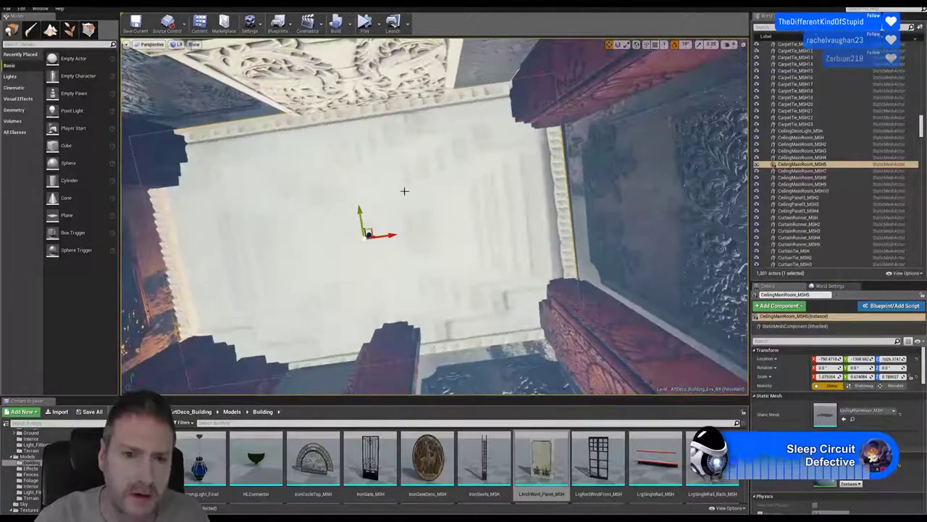
drag(392, 235, 397, 232)
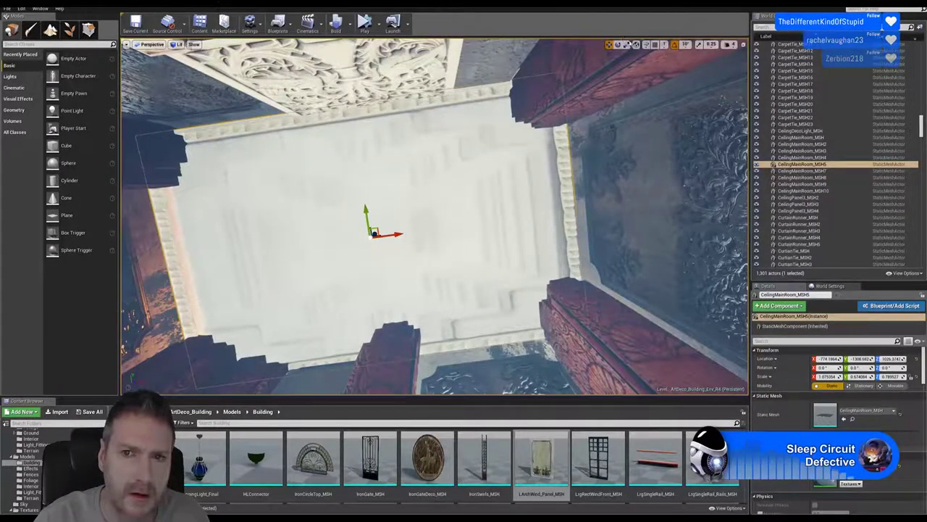
drag(398, 233, 399, 234)
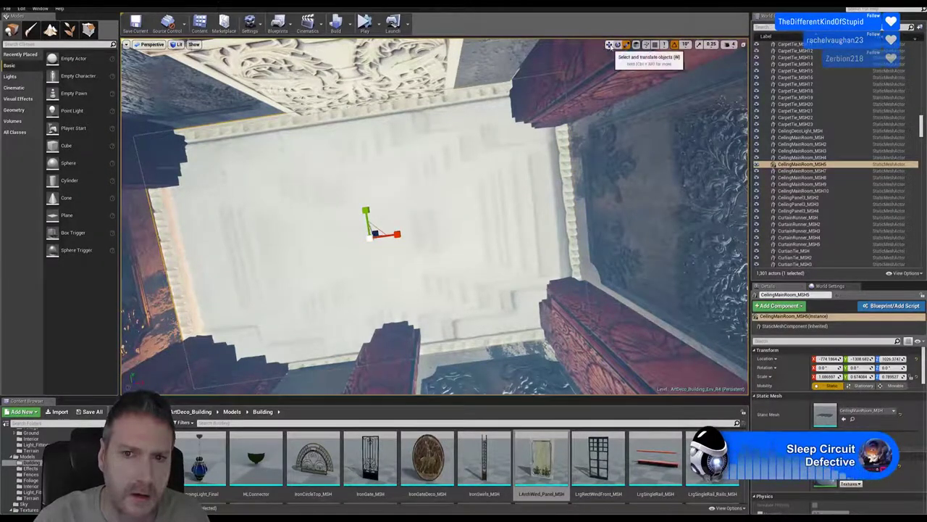
Step: Nudge the ceiling copy to X about -778 and Y about -1307, and clear the selection
click(609, 44)
drag(397, 234, 397, 234)
right_drag(476, 236, 374, 222)
right_drag(580, 235, 637, 239)
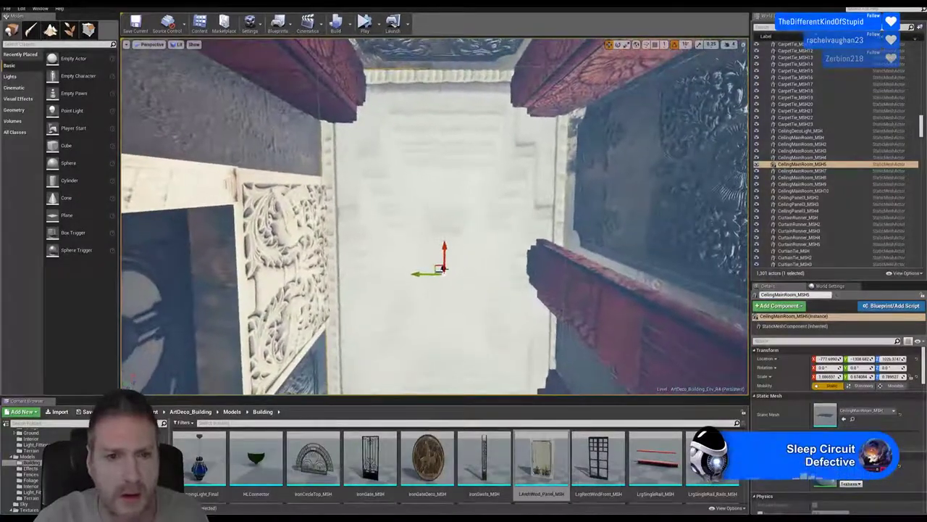
drag(421, 274, 423, 273)
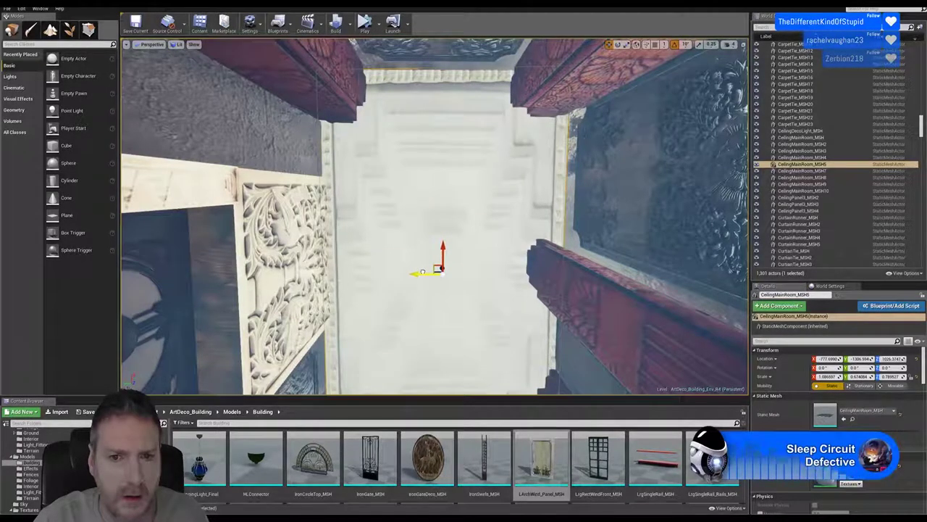
key(Escape)
Step: Look around the stair hall and past the ornate doors to examine the adjoining areas of the building
right_drag(425, 289, 427, 363)
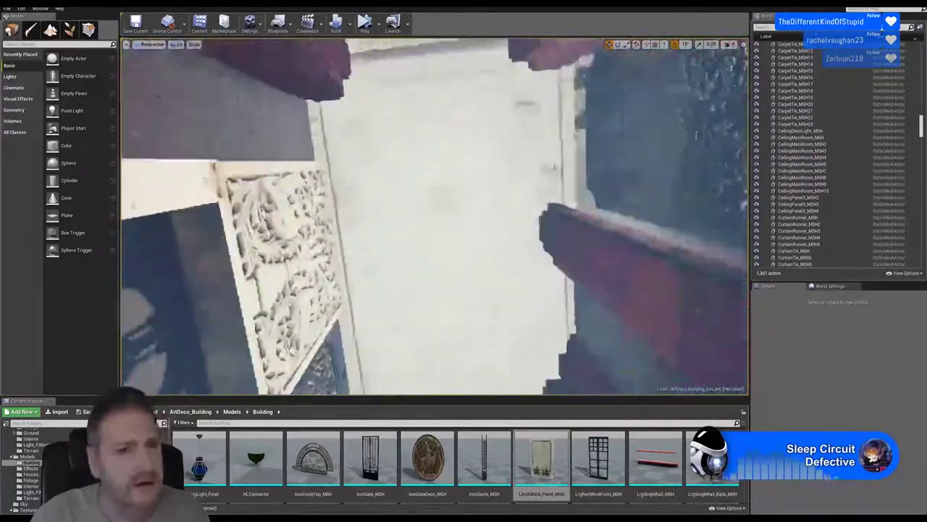
mouse_move(435, 217)
right_down()
mouse_move(417, 290)
mouse_move(442, 203)
right_up()
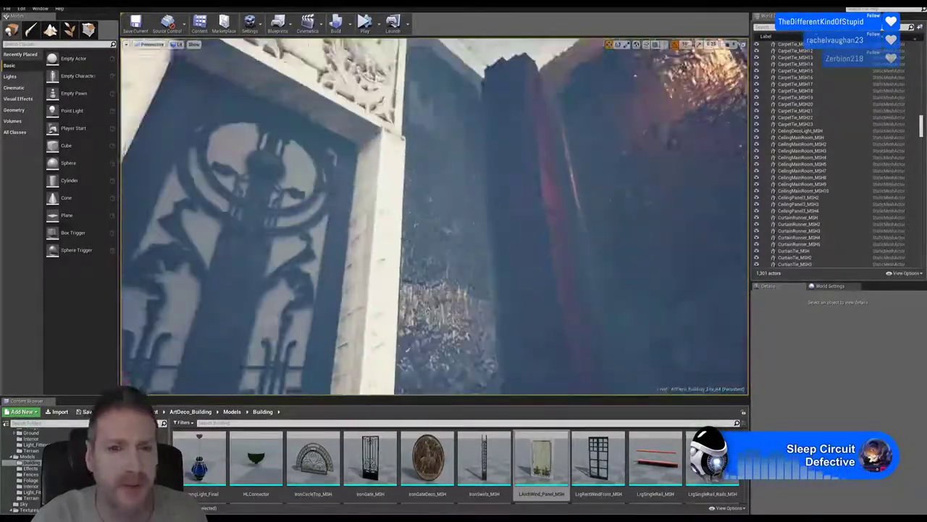
right_drag(435, 217, 395, 253)
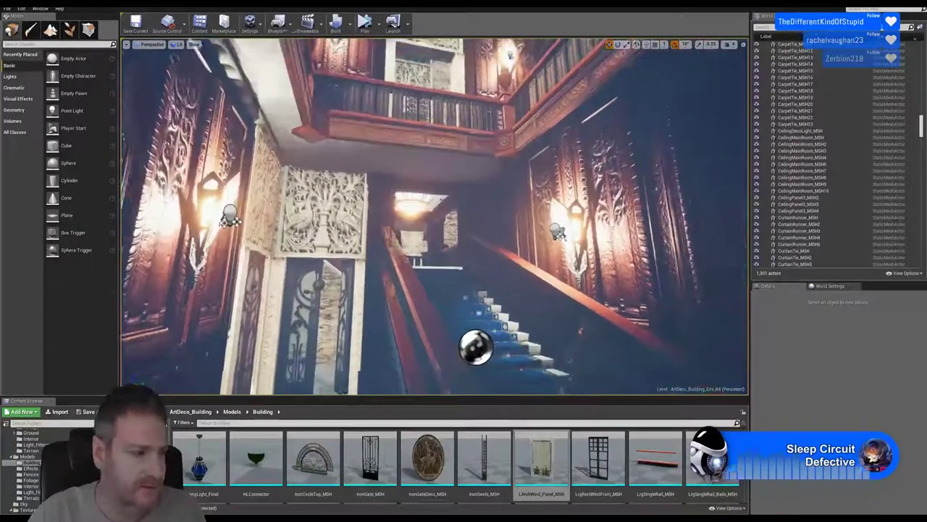
right_drag(435, 217, 431, 145)
right_drag(434, 217, 428, 173)
right_drag(503, 75, 570, 105)
right_drag(434, 217, 478, 239)
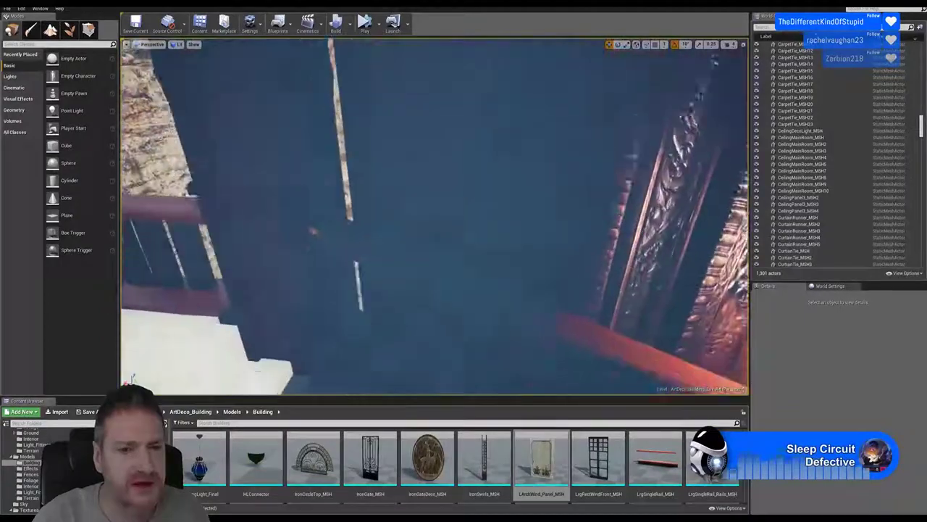
right_drag(591, 65, 684, 295)
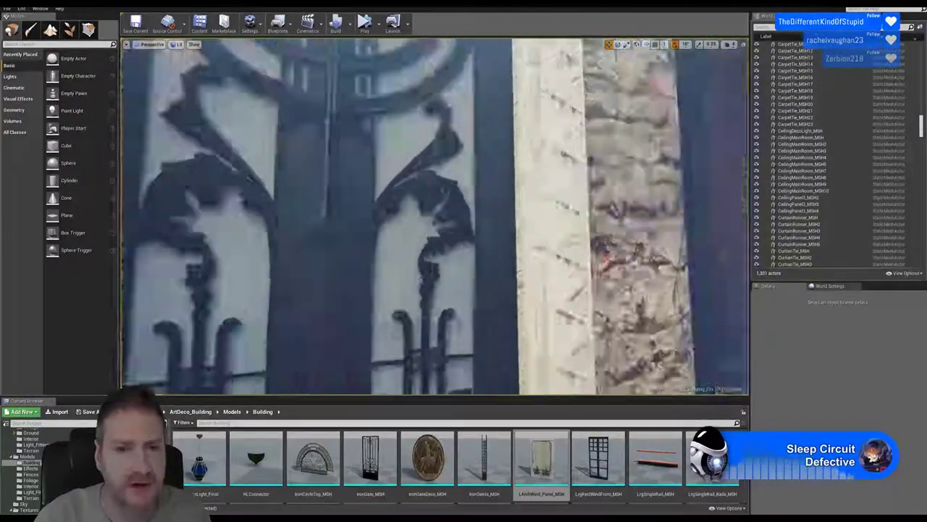
mouse_move(434, 217)
right_down()
mouse_move(478, 224)
mouse_move(446, 217)
right_up()
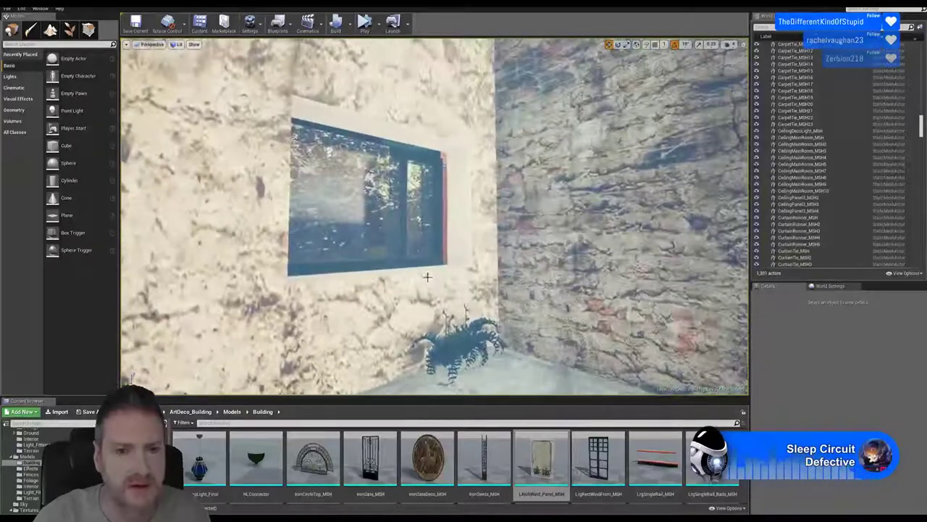
Step: Delete the two fern foliage instances in the corner below the window, and return to the object placement mode
right_drag(427, 276, 443, 335)
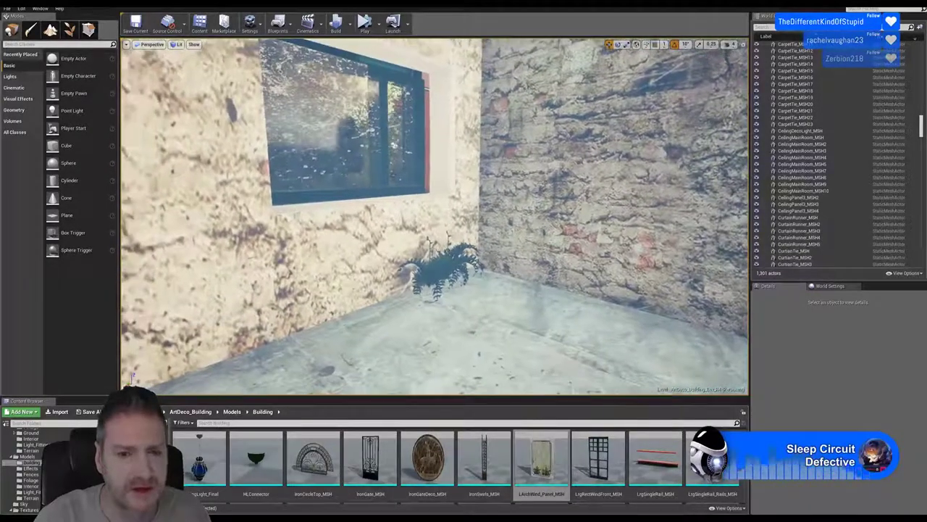
right_drag(464, 295, 506, 313)
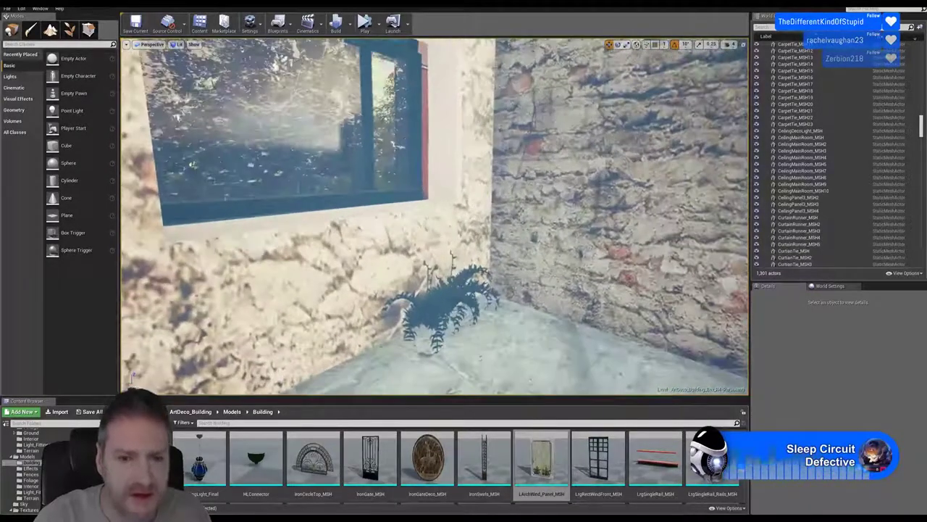
click(436, 306)
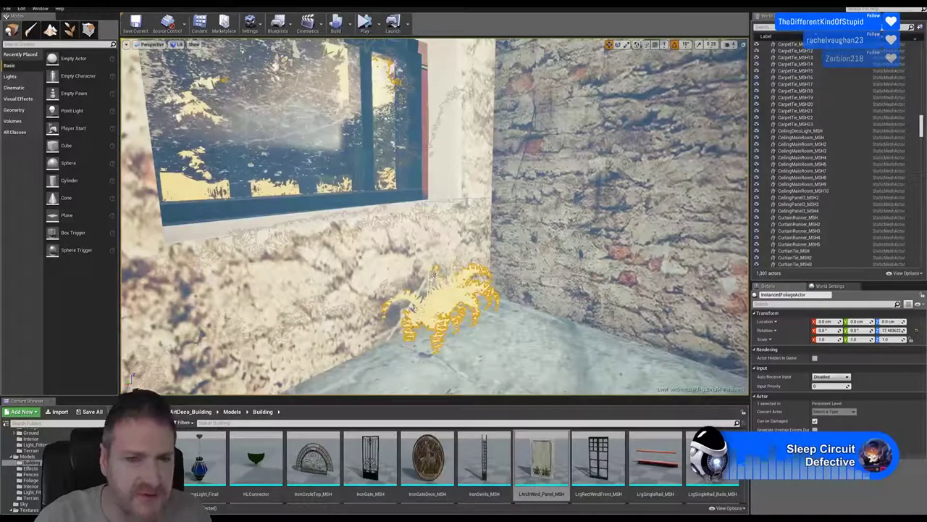
click(69, 31)
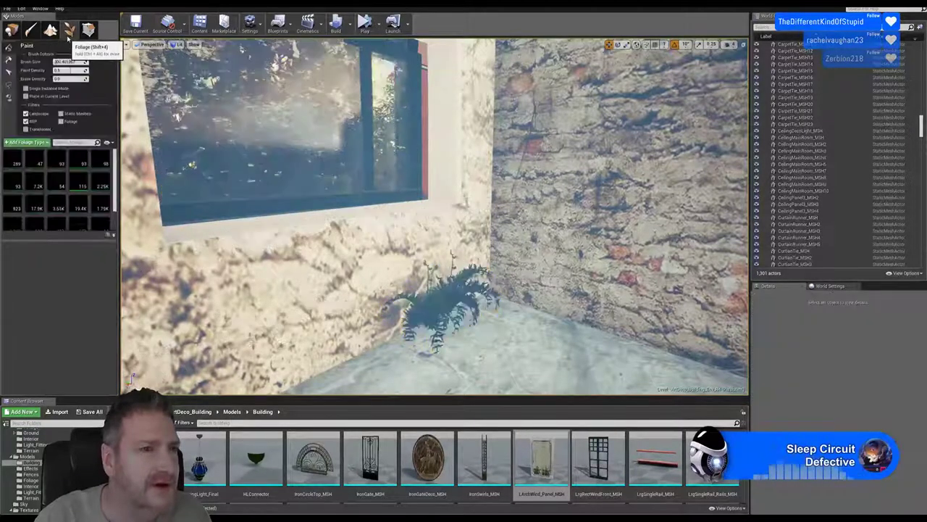
click(9, 74)
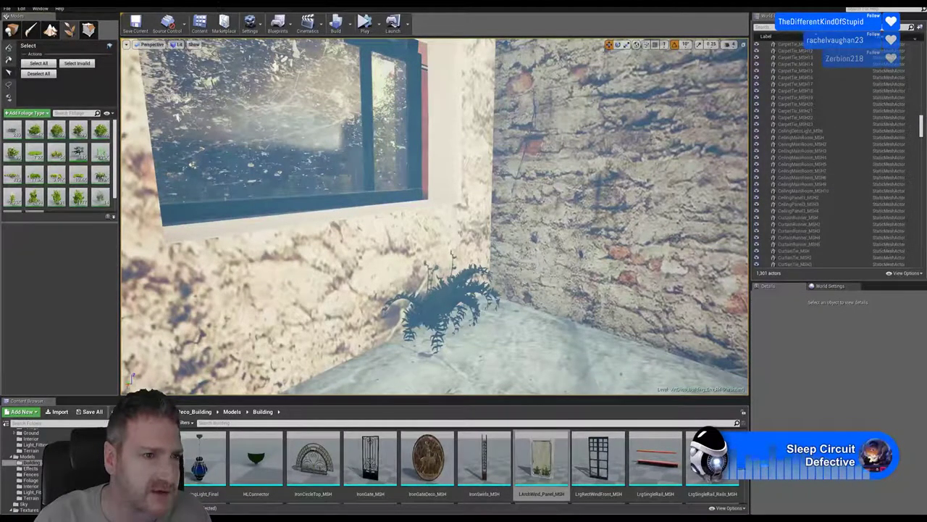
click(428, 308)
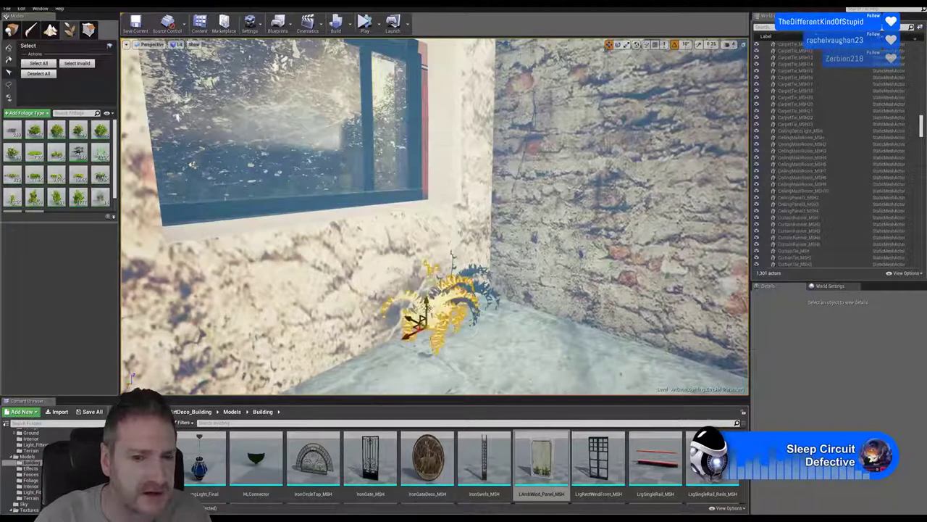
key(Delete)
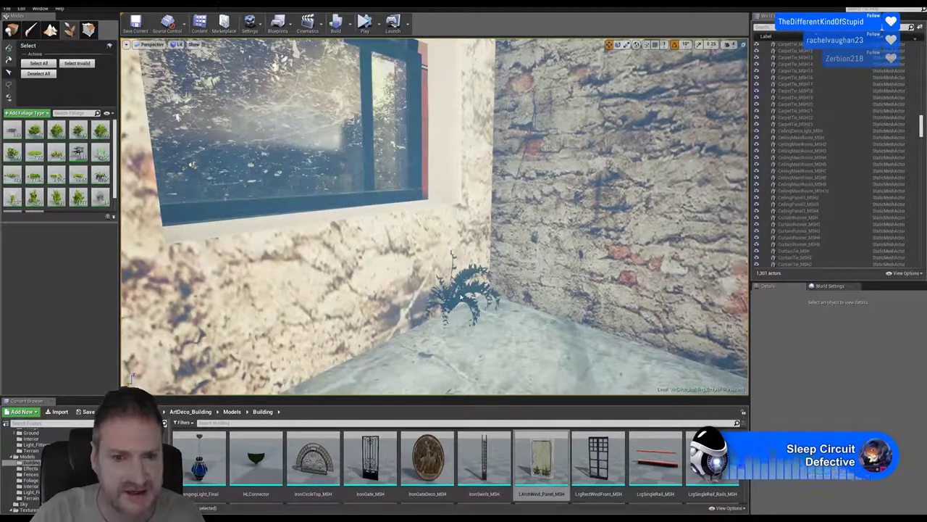
click(458, 293)
key(Delete)
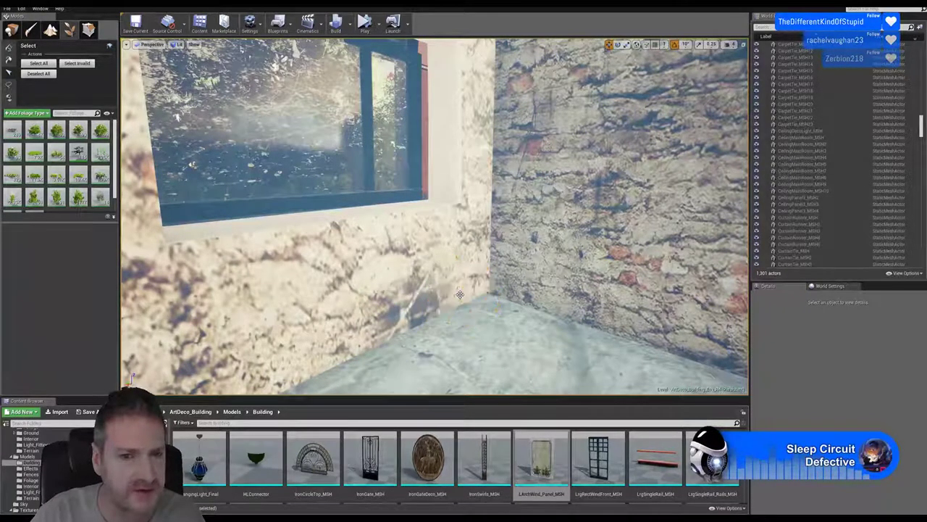
click(11, 29)
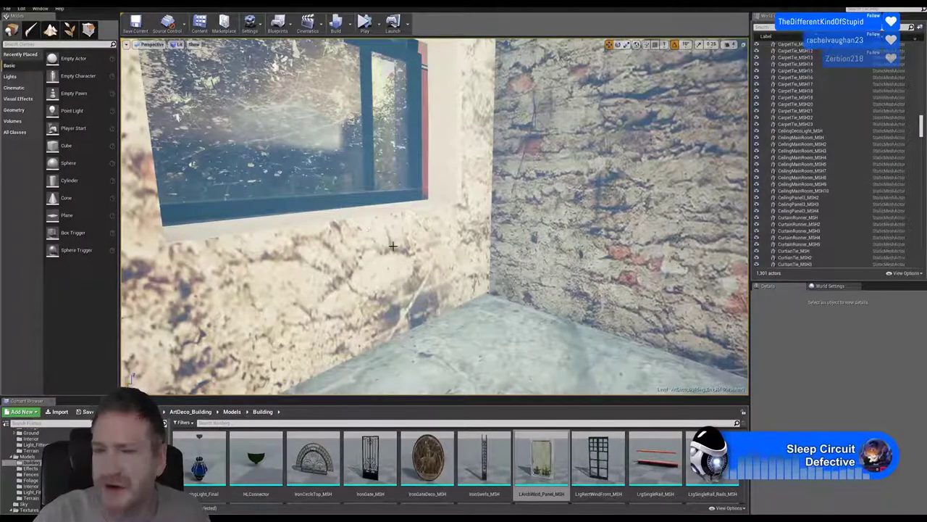
Step: Duplicate the feature column FeatureColumn_MSH20 beside the four-pane window
right_drag(410, 246, 384, 257)
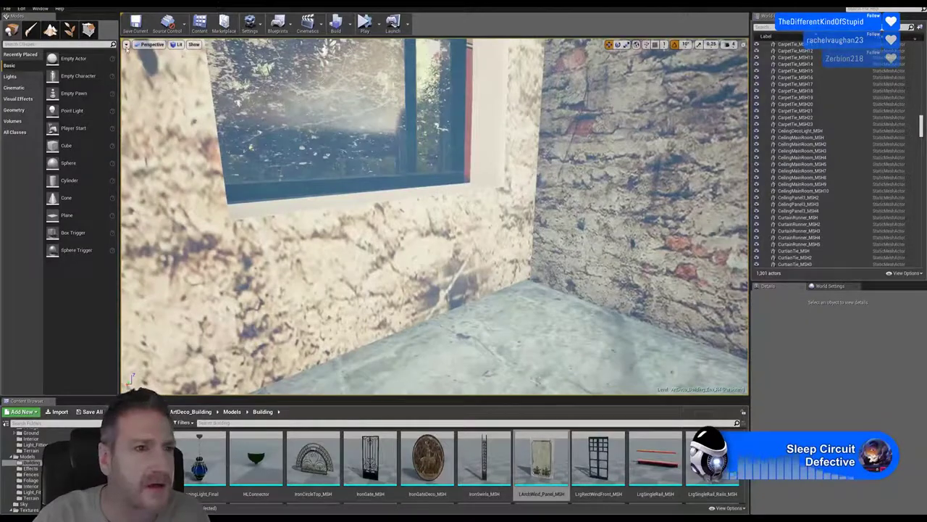
click(126, 46)
click(126, 47)
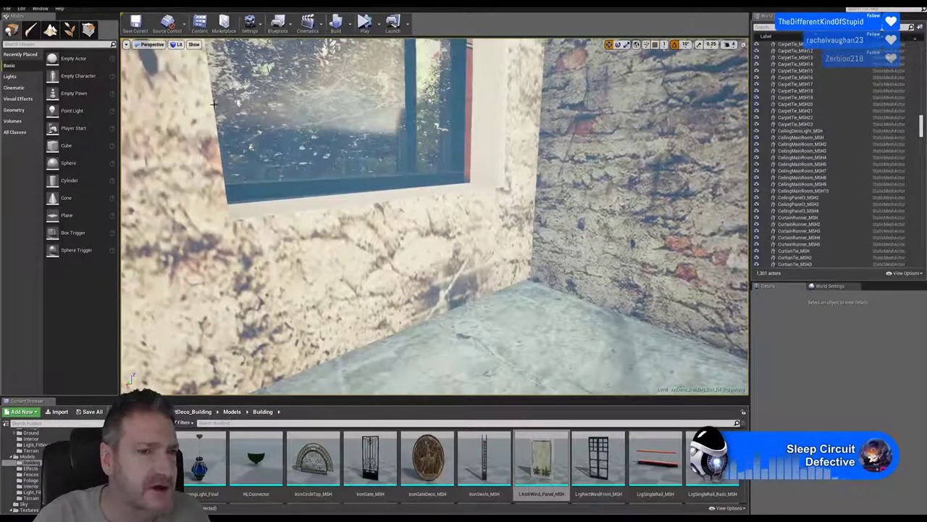
right_drag(435, 218, 232, 187)
right_drag(355, 214, 482, 259)
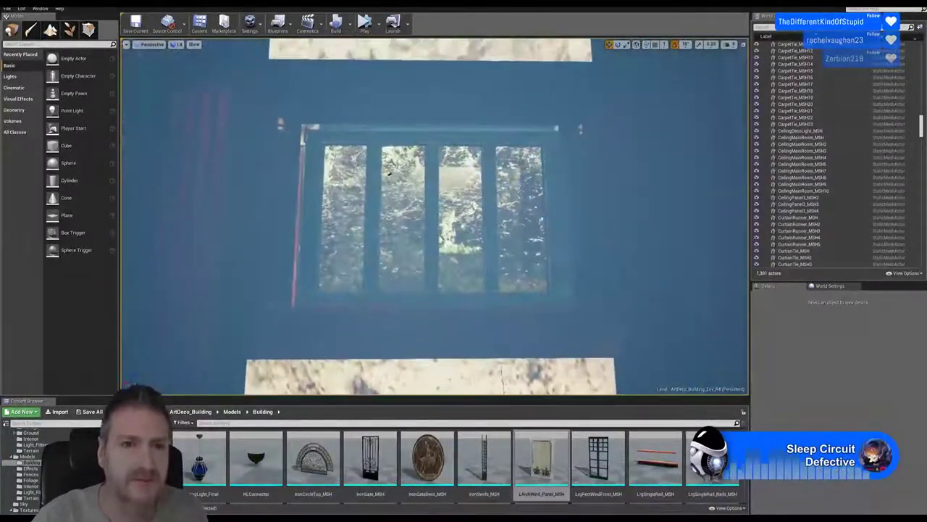
right_drag(390, 174, 449, 246)
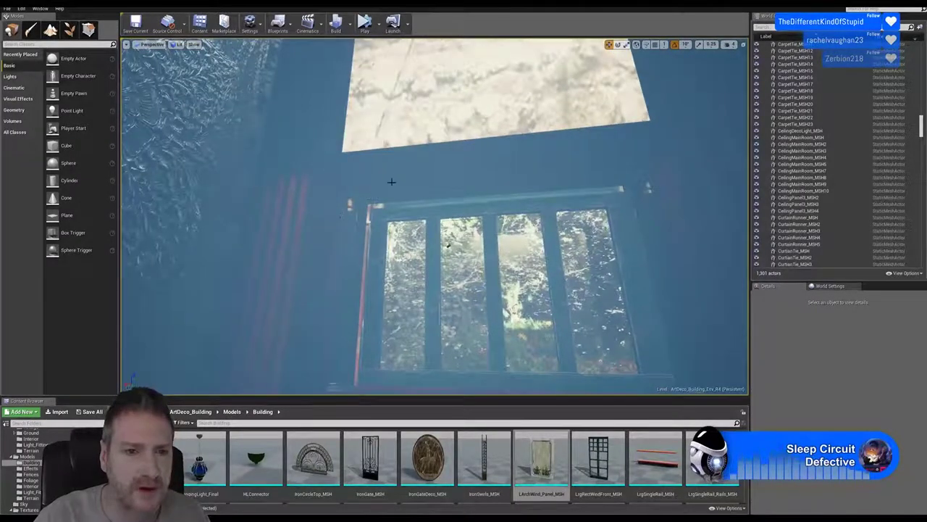
right_drag(405, 171, 689, 173)
click(617, 178)
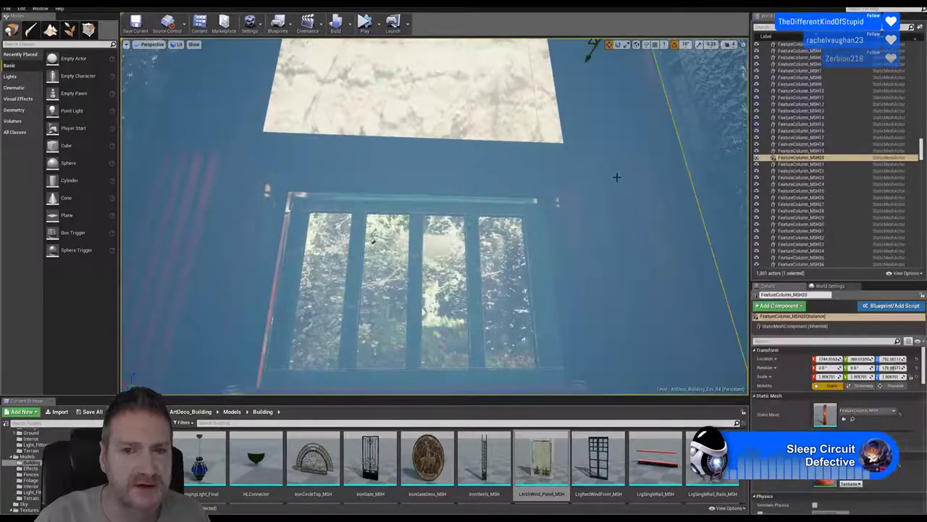
right_click(617, 178)
mouse_move(650, 307)
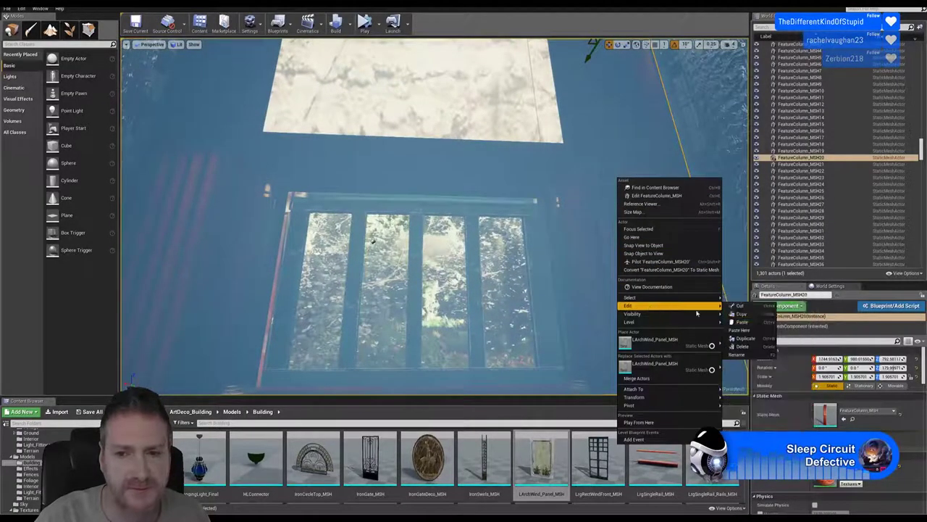
click(746, 339)
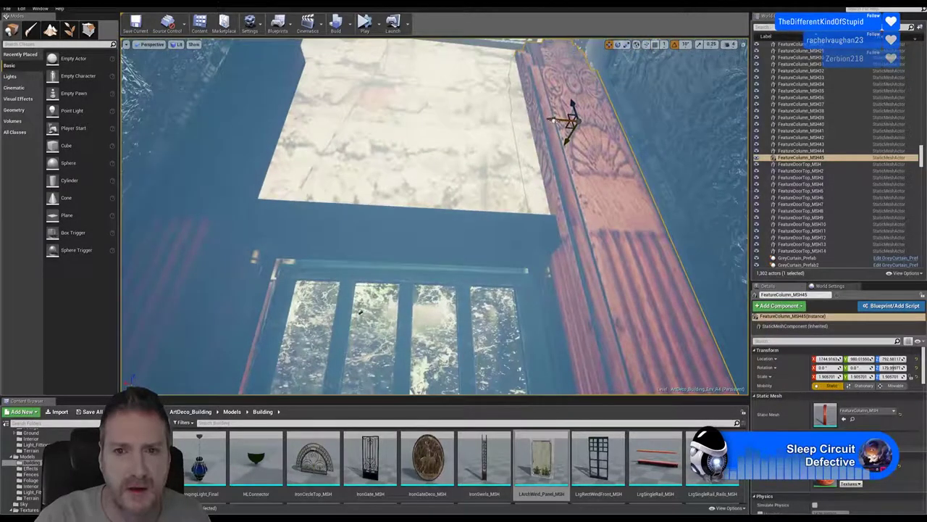
Step: Move the duplicated column along X to about -115, beside the window in the bare stone room
drag(556, 118, 740, 128)
key(f)
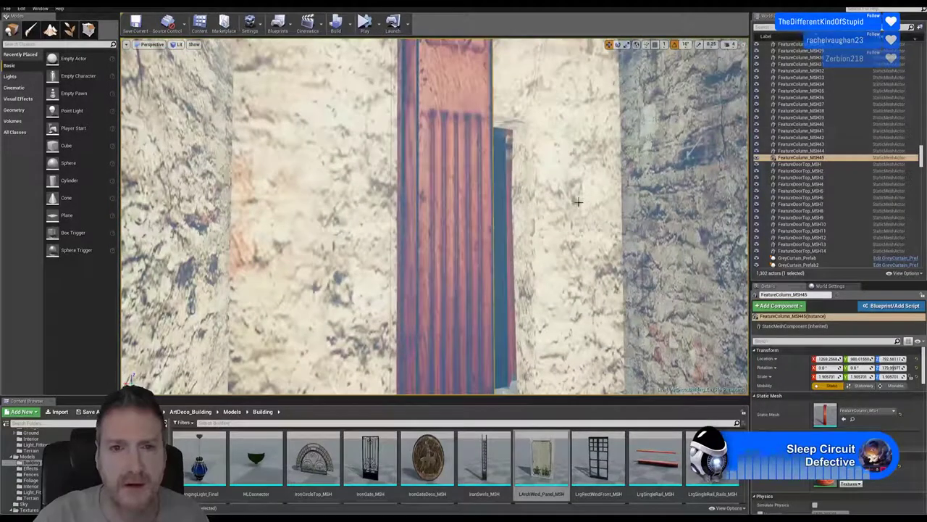
right_drag(434, 217, 436, 138)
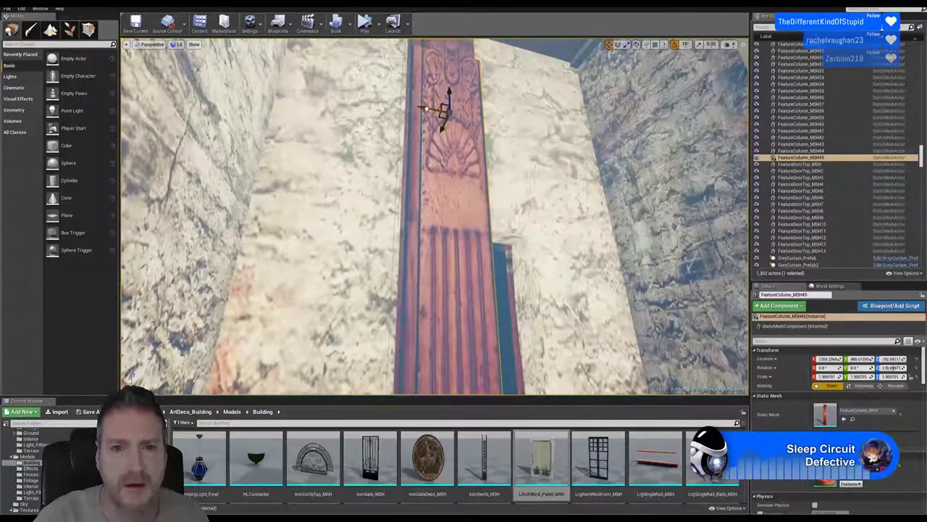
drag(426, 109, 693, 153)
right_drag(702, 162, 717, 311)
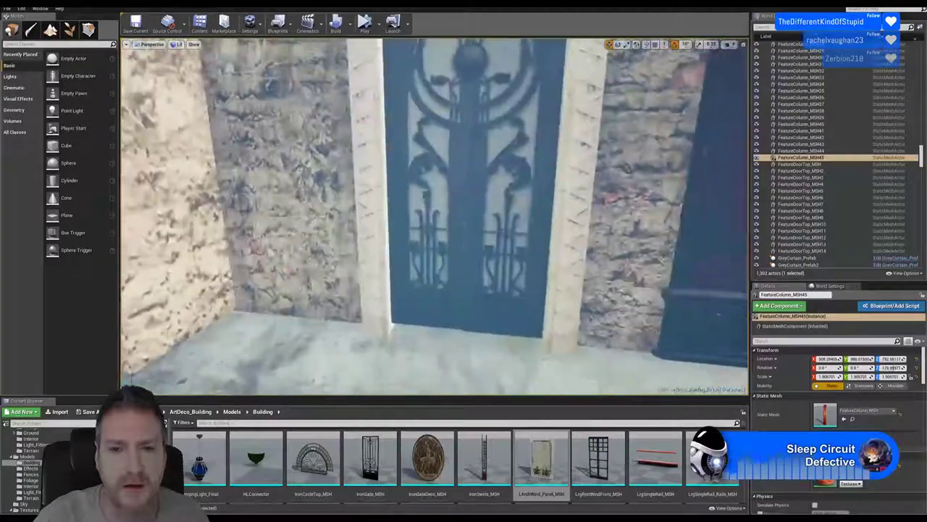
key(w)
right_drag(435, 217, 451, 138)
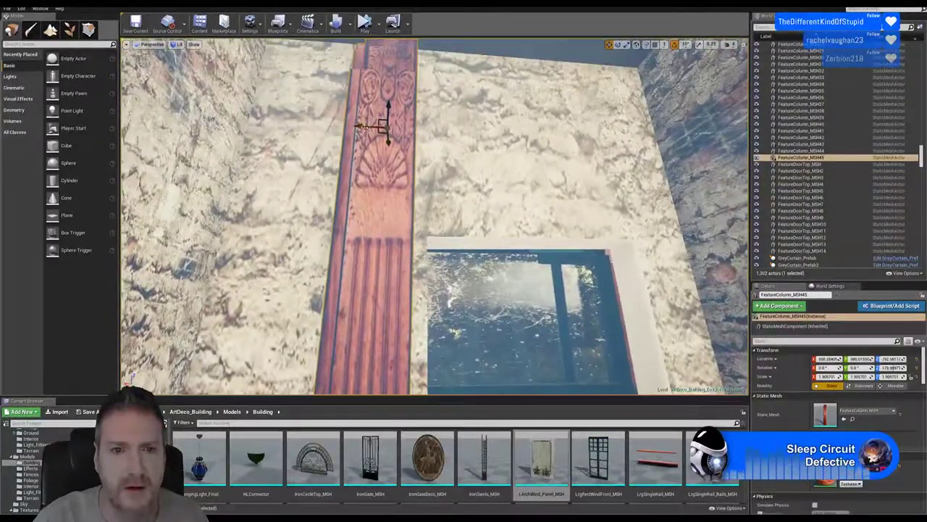
drag(359, 127, 643, 136)
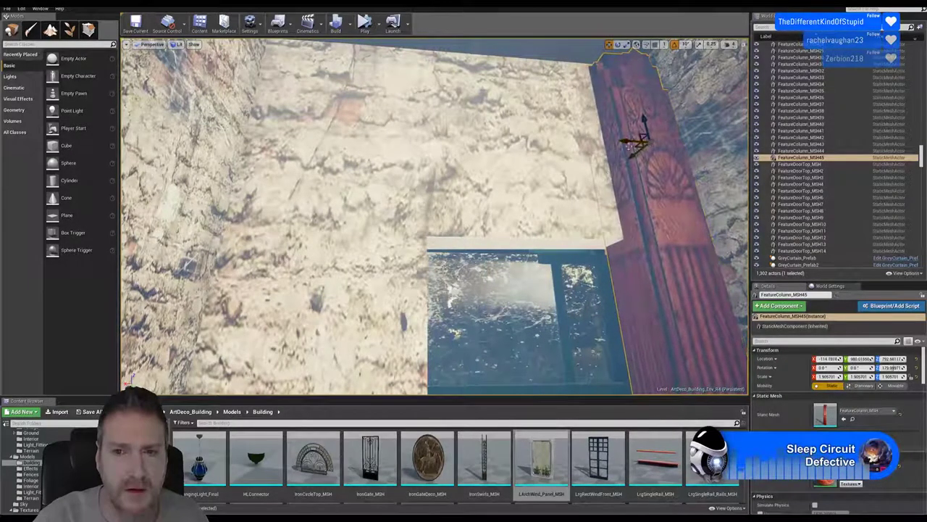
Step: Duplicate the column again, shift the copy to X about 274, and rotate it to about 90° around Z
right_drag(577, 131, 616, 188)
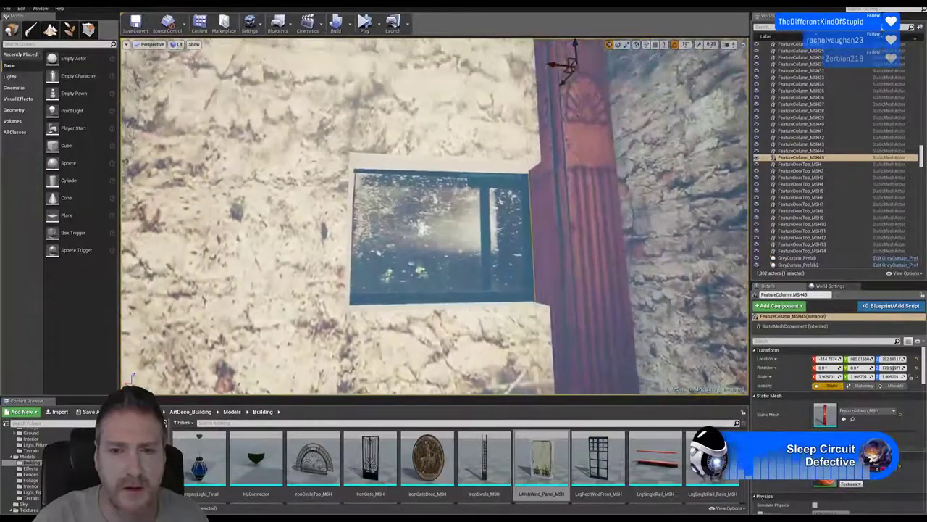
right_click(577, 132)
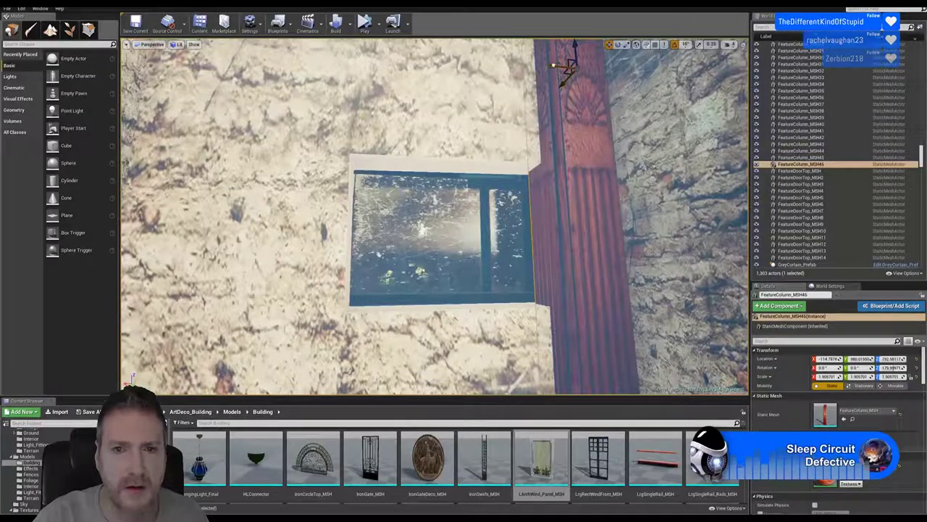
alt+drag(553, 65, 382, 76)
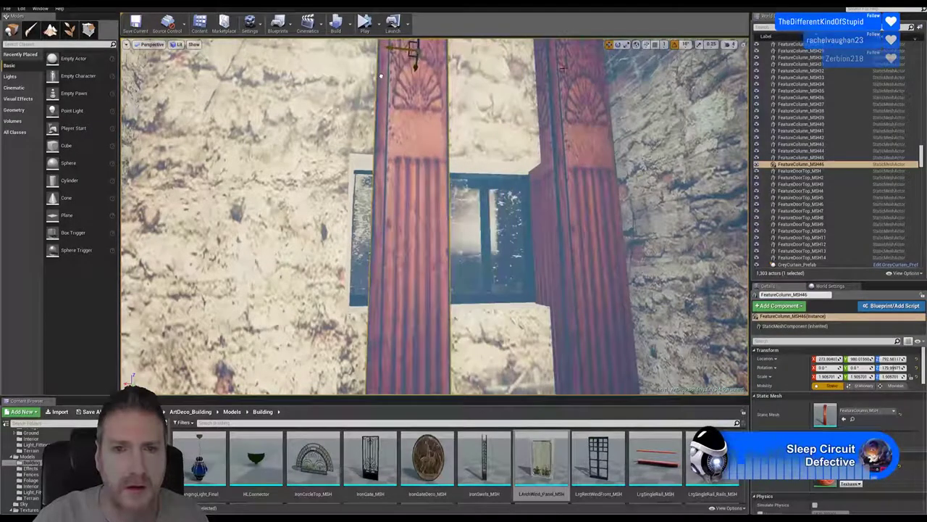
click(618, 46)
right_drag(444, 91, 443, 49)
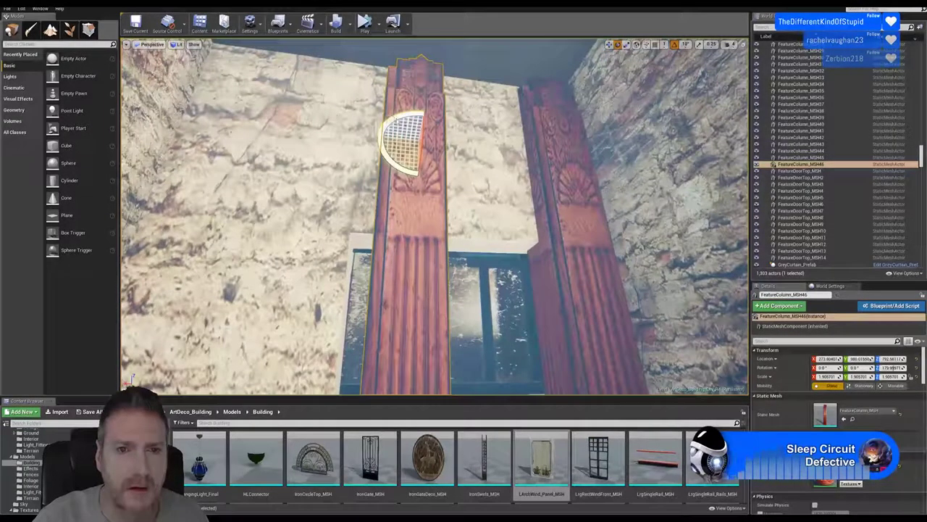
drag(392, 125, 465, 127)
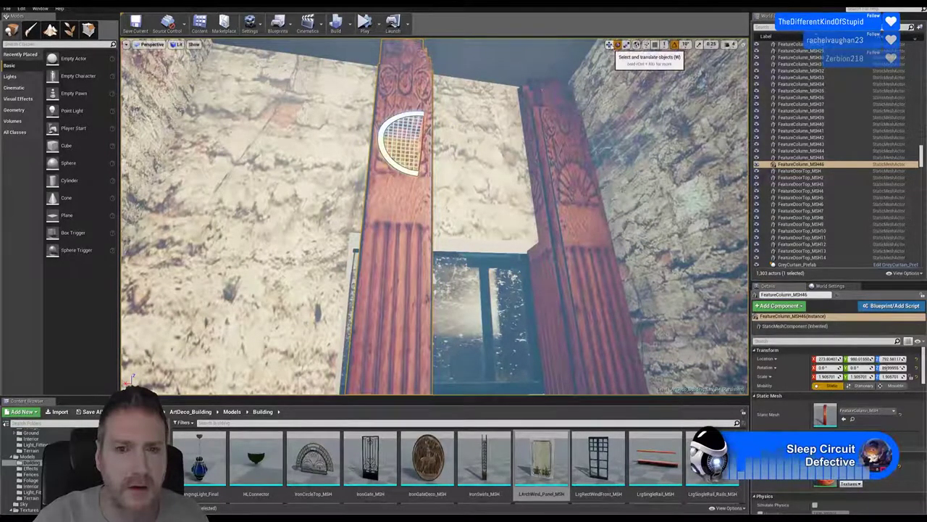
Step: Move the rotated column to X about 427 and Y about 1090, on the opposite side of the window
click(610, 45)
right_drag(492, 153, 424, 145)
drag(524, 117, 459, 167)
right_drag(513, 212, 550, 202)
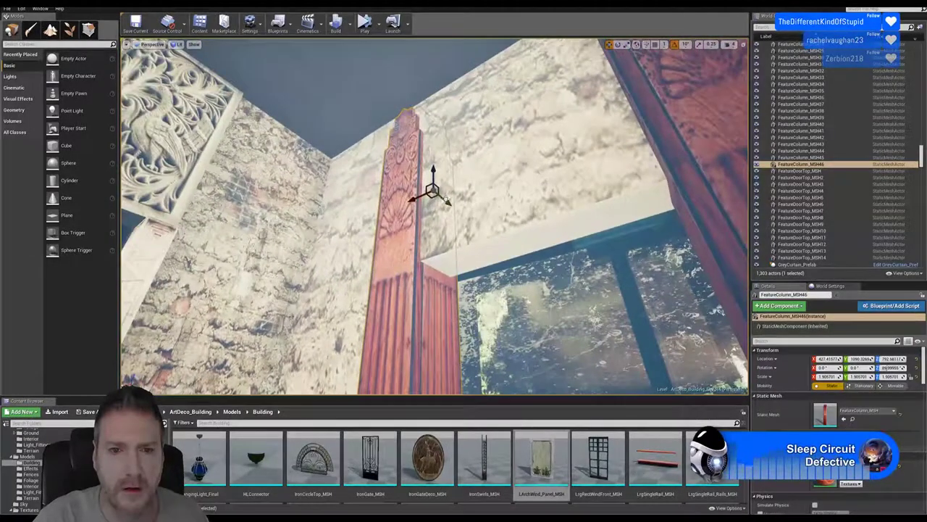
Step: Shift the two columns flanking the bare window along Y, FeatureColumn_MSH46 to about 1064 and FeatureColumn_MSH45 to about 1018
drag(447, 199, 438, 194)
right_drag(438, 197, 538, 228)
click(594, 179)
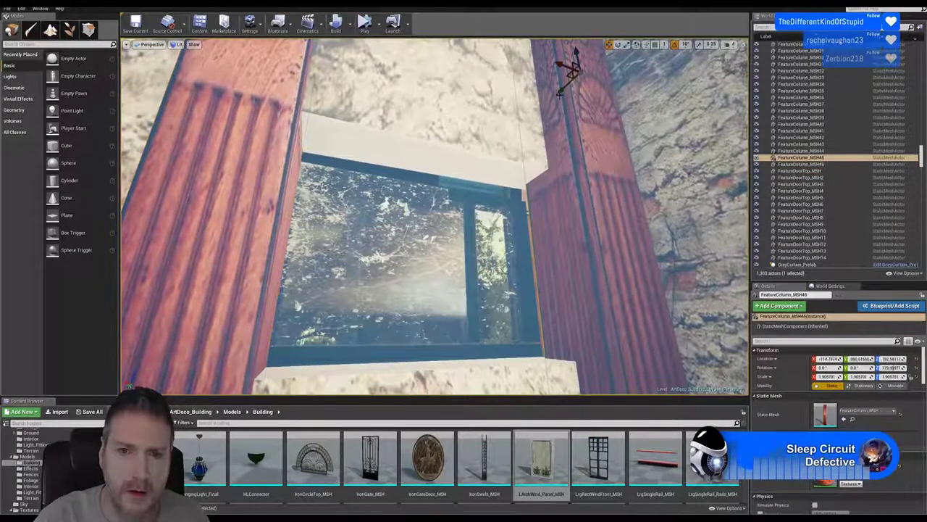
drag(559, 92, 546, 99)
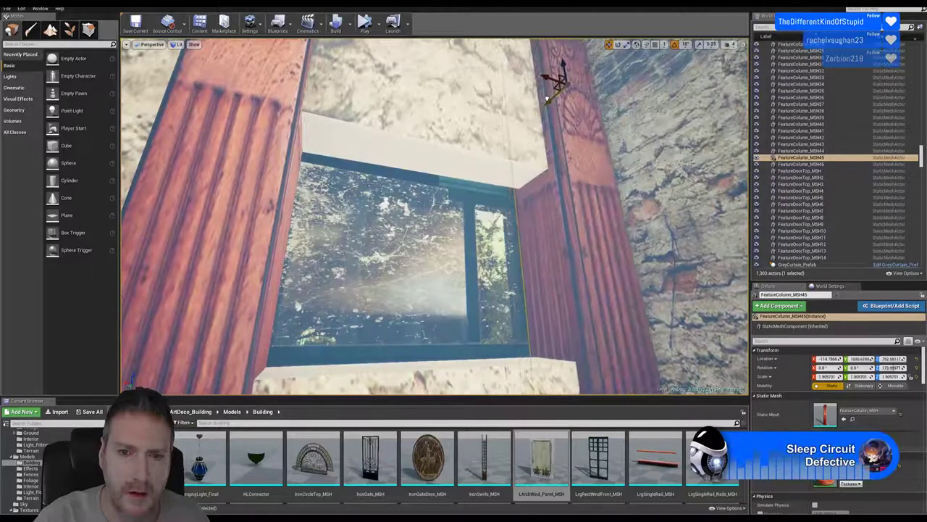
right_drag(549, 100, 511, 69)
Step: Duplicate the two FeatureDoorTop trim pieces above and below the neighbouring room's four-pane window
right_drag(435, 218, 232, 286)
right_drag(435, 275, 446, 239)
right_drag(508, 179, 428, 263)
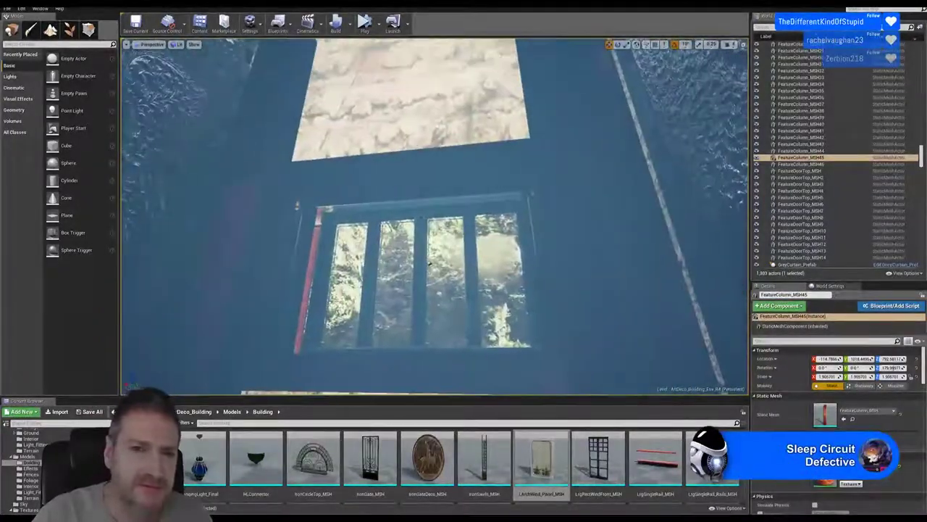
click(413, 175)
ctrl+click(418, 370)
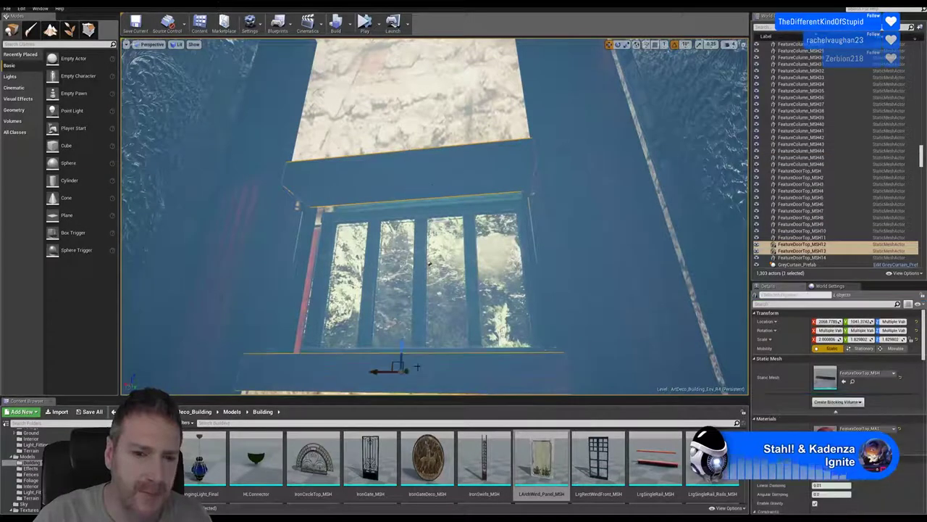
right_click(432, 174)
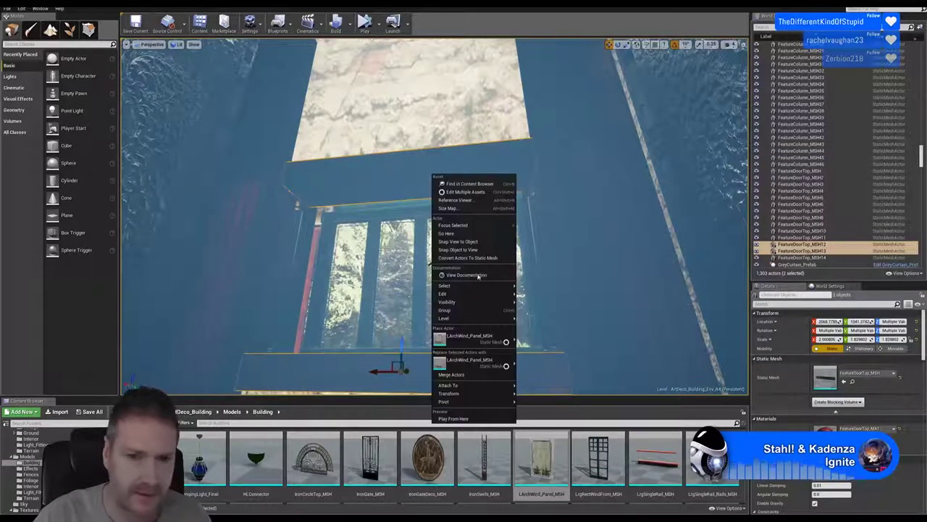
mouse_move(473, 294)
mouse_move(503, 301)
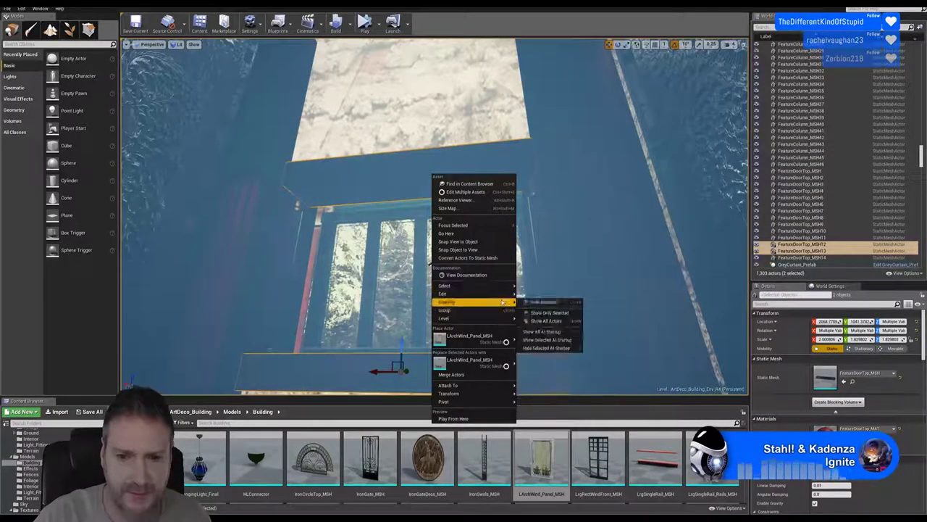
click(549, 327)
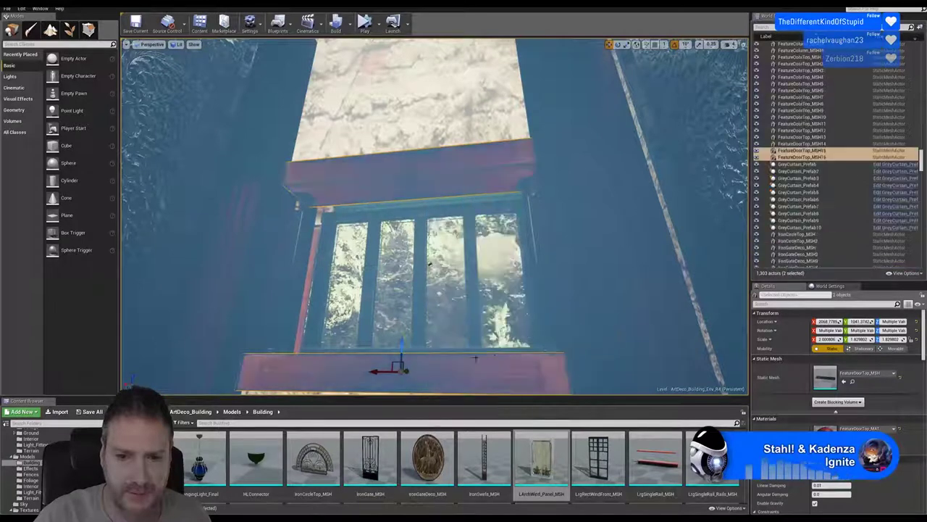
Step: Move the two duplicated trim pieces along X to about 171, spanning the bare window between the two feature columns
right_drag(475, 359, 491, 411)
drag(360, 318, 645, 312)
mouse_move(506, 251)
right_down()
mouse_move(689, 258)
mouse_move(508, 251)
right_up()
key(w)
key(s)
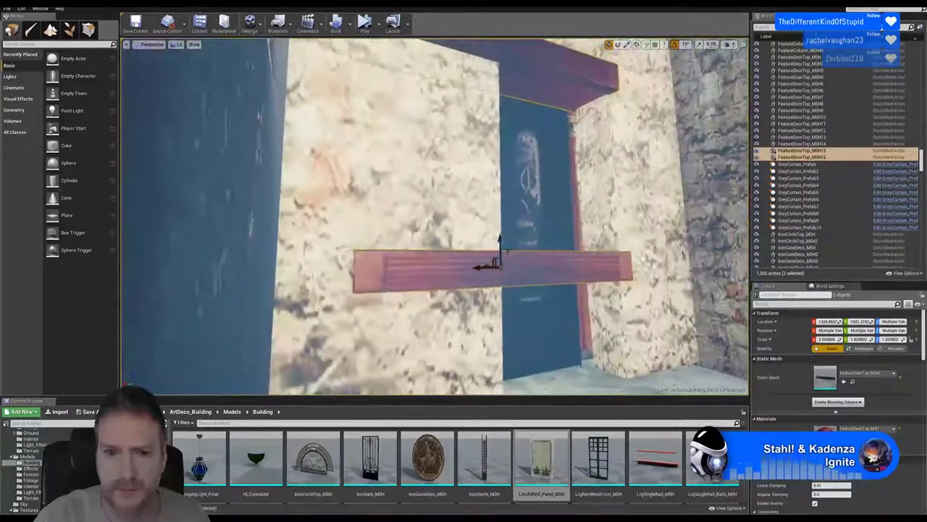
drag(476, 270, 725, 264)
key(w)
right_drag(642, 273, 710, 273)
key(d)
right_drag(561, 253, 567, 204)
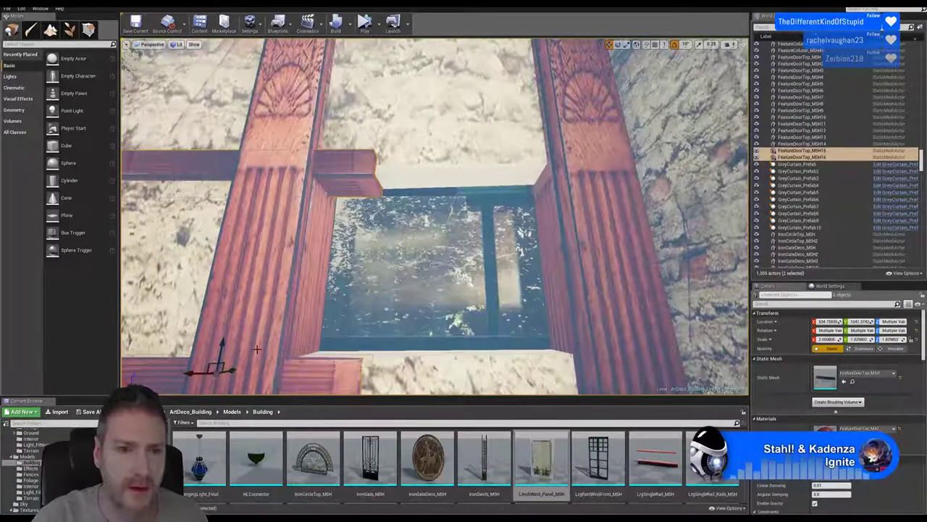
drag(192, 373, 424, 369)
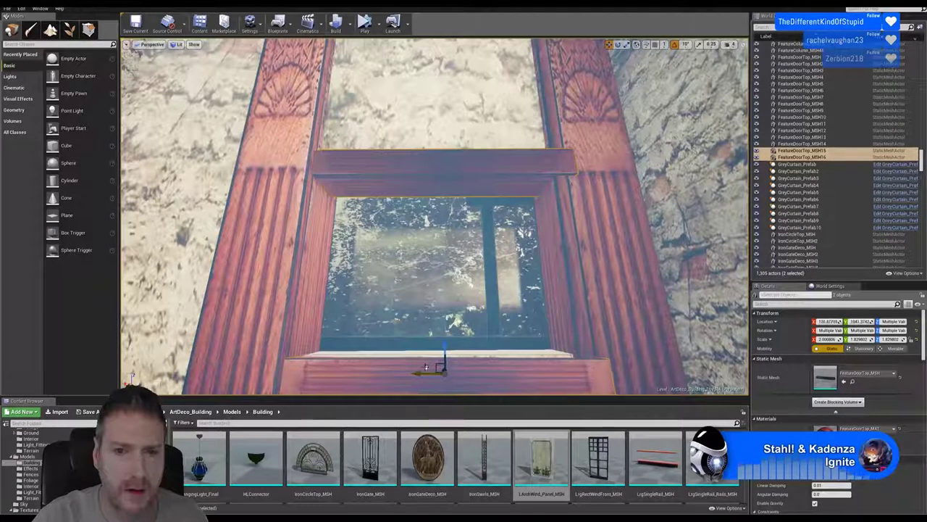
right_drag(426, 368, 395, 391)
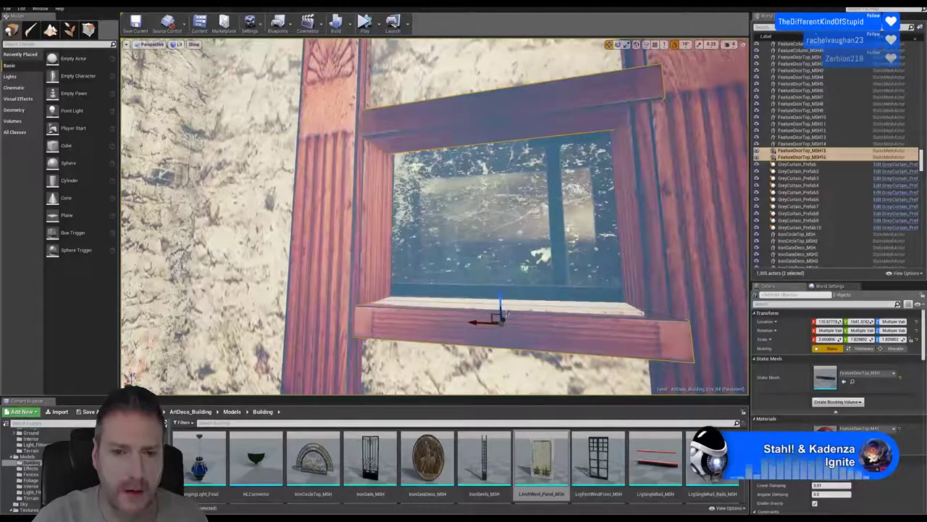
Step: Raise the two trim pieces slightly and move them along Y to about 1062, seating them against the window opening
drag(500, 300, 498, 292)
mouse_move(582, 249)
right_down()
mouse_move(492, 263)
mouse_move(475, 283)
mouse_move(597, 243)
right_up()
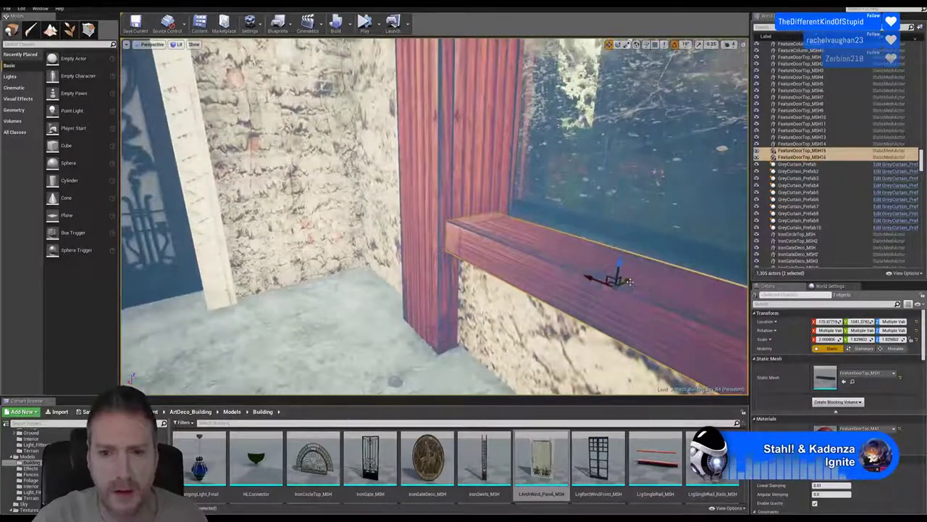
drag(630, 282, 638, 278)
right_drag(636, 278, 670, 217)
Step: Undo the stray moves of the two trim pieces and deselect them
key(ctrl+z)
key(ctrl+z)
key(ctrl+z)
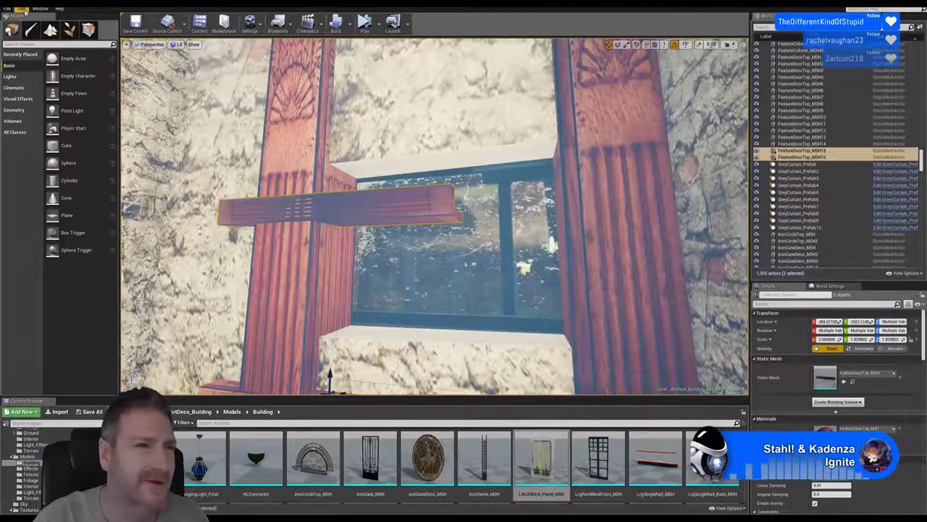
click(22, 9)
click(44, 23)
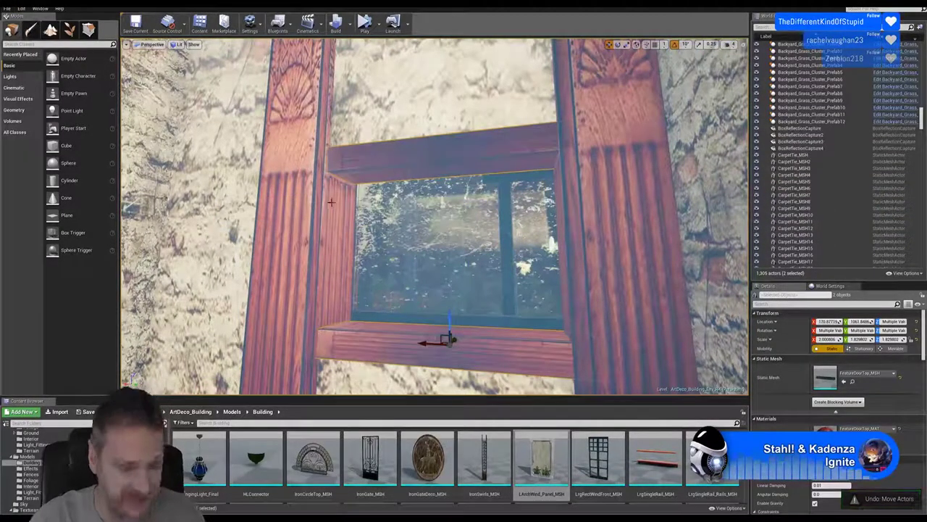
key(Escape)
Step: Rotate the glass pane of FrontBottomWindow_Prefab3 around Z to about -20.8° so it lies parallel to the window frame
right_drag(371, 219, 407, 222)
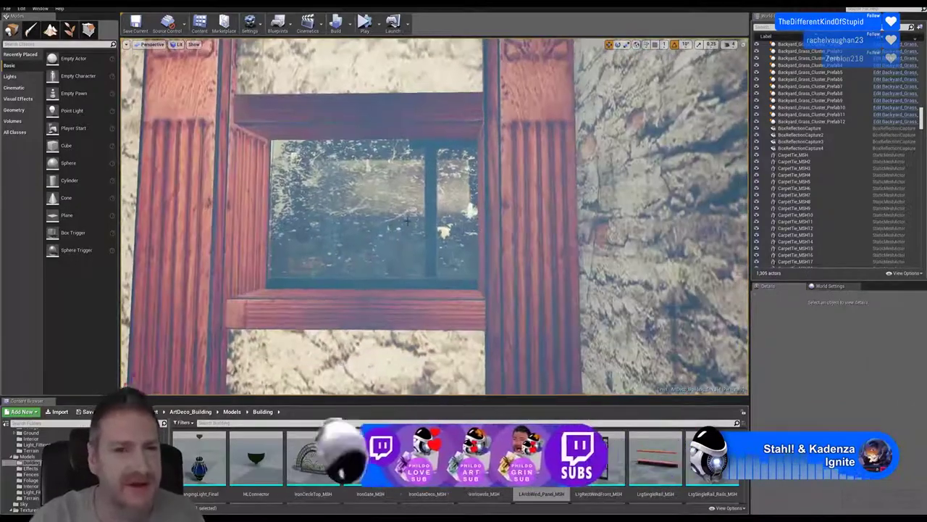
click(383, 186)
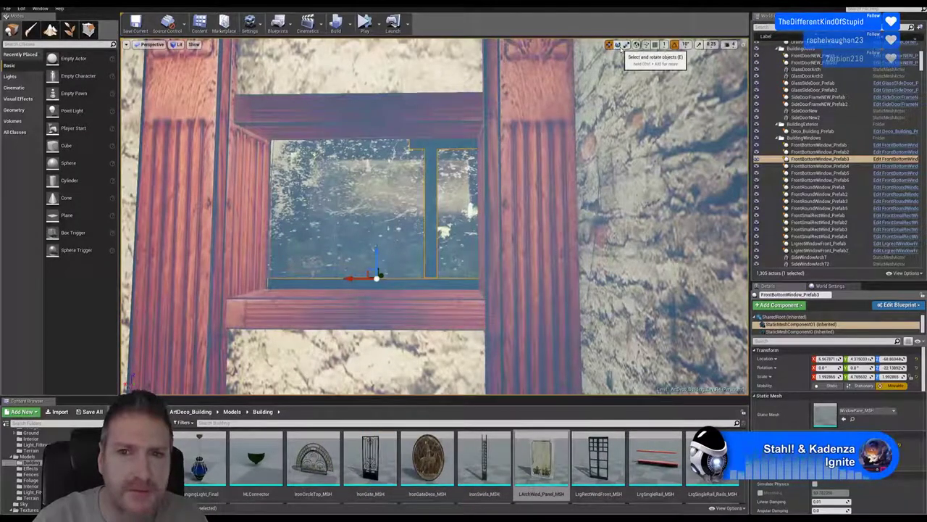
click(618, 44)
mouse_move(454, 274)
right_down()
mouse_move(454, 319)
mouse_move(454, 274)
right_up()
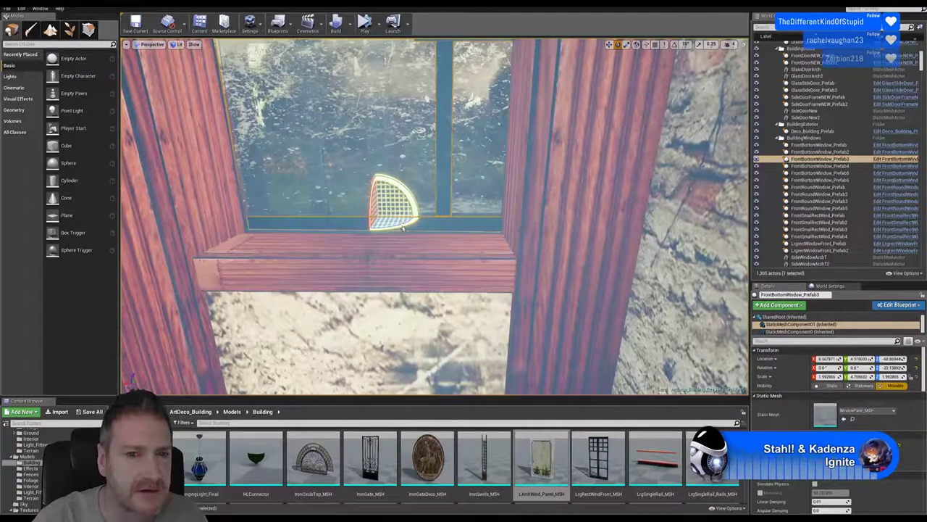
drag(403, 227, 498, 216)
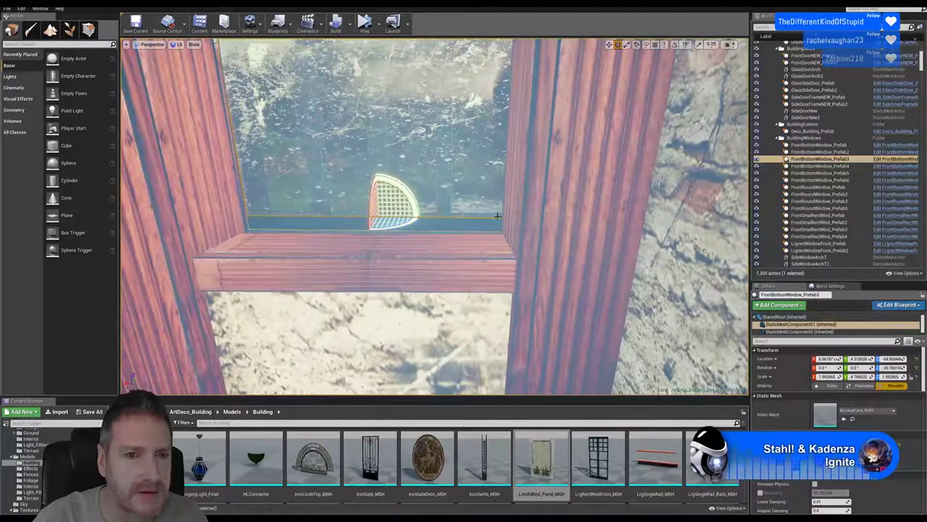
Step: Move the glass pane back behind the window bars to X about 2.2 and Y about 6.1, and re-enable rotation snapping
click(610, 44)
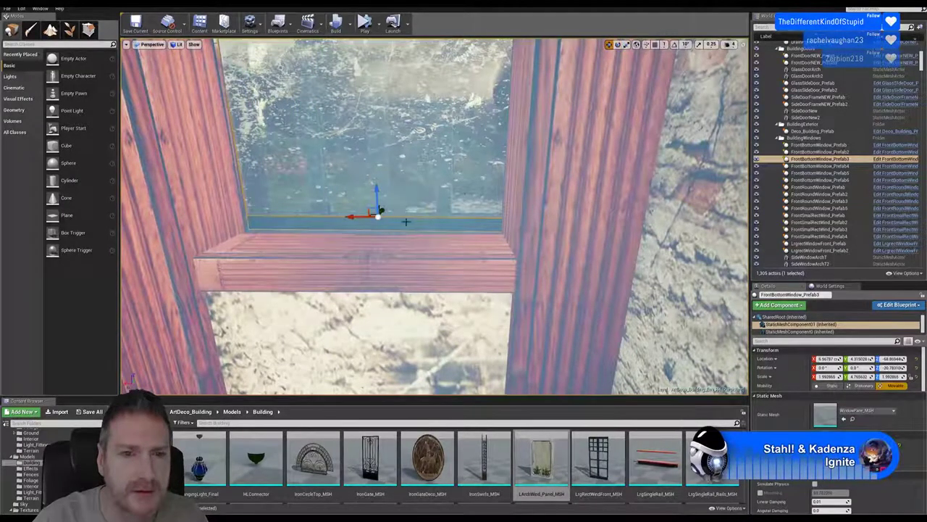
mouse_move(406, 222)
right_down()
mouse_move(377, 224)
mouse_move(403, 210)
right_up()
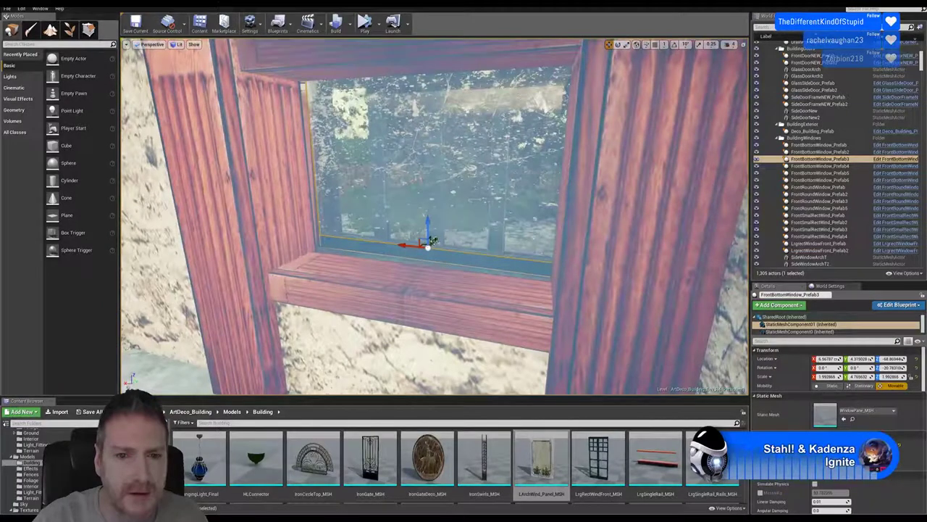
drag(433, 241, 435, 240)
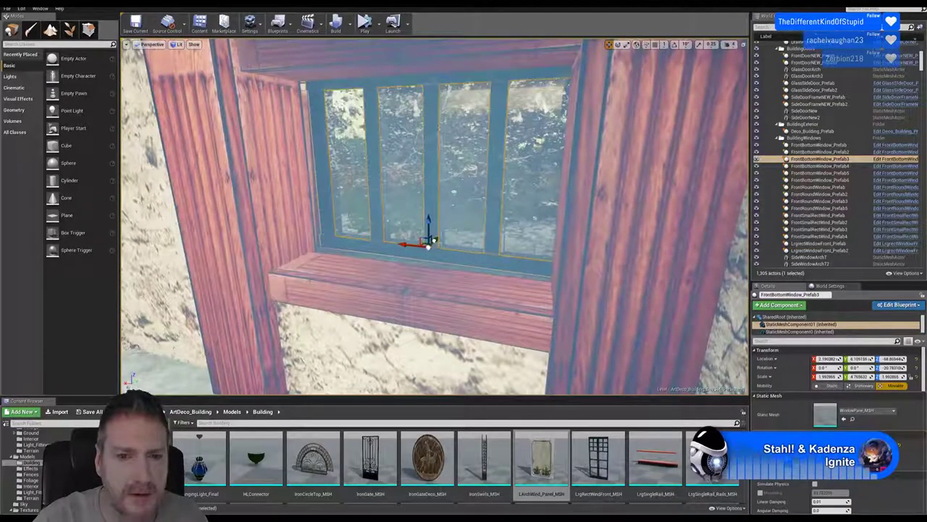
alt+drag(495, 270, 496, 267)
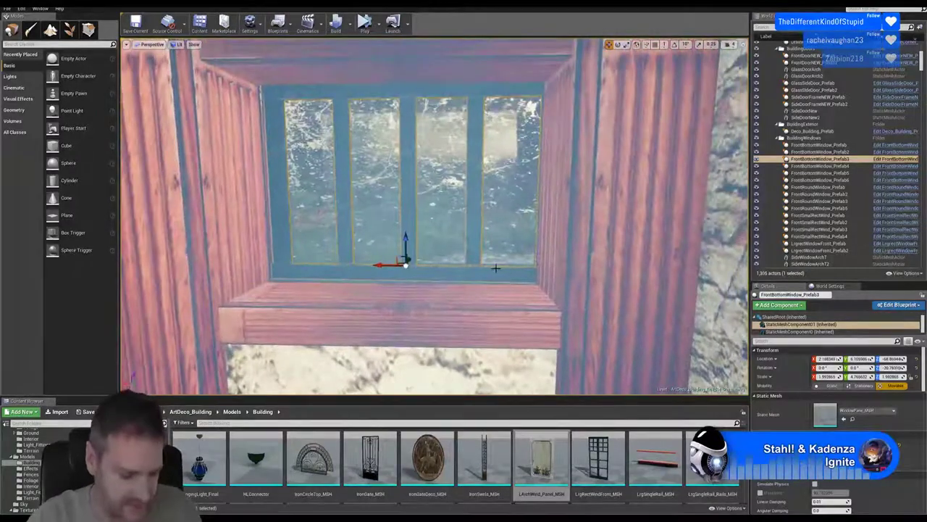
key(Escape)
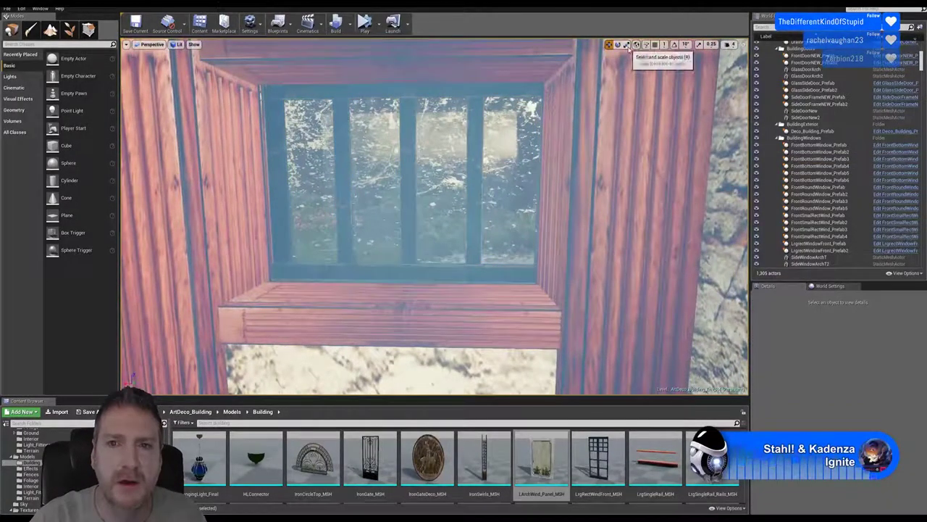
click(675, 47)
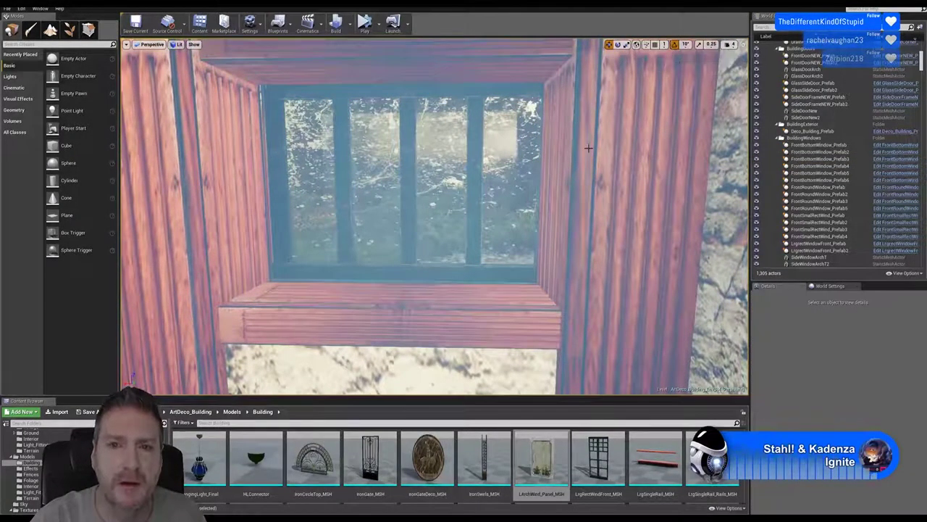
mouse_move(587, 148)
right_down()
mouse_move(586, 123)
mouse_move(581, 153)
mouse_move(587, 142)
right_up()
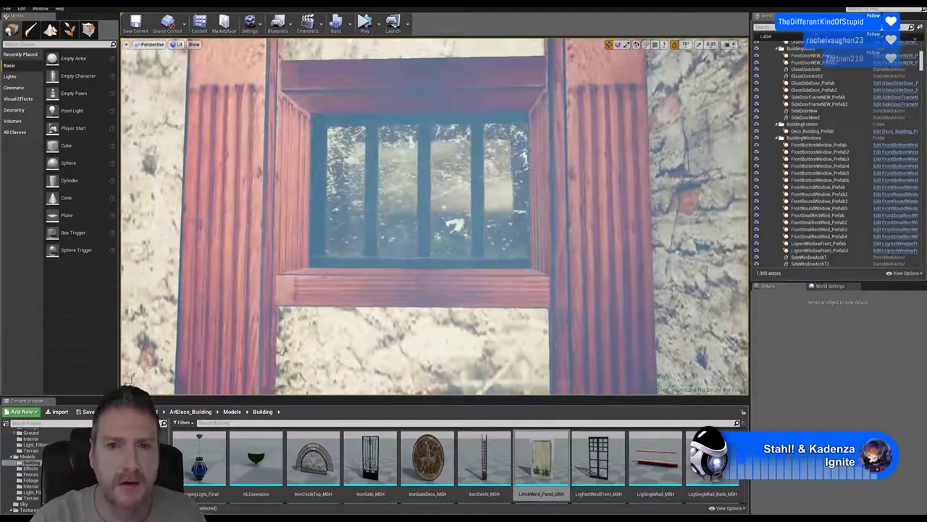
Step: Move FeatureColumn_MSH45 beside the window along X to about -133
click(563, 216)
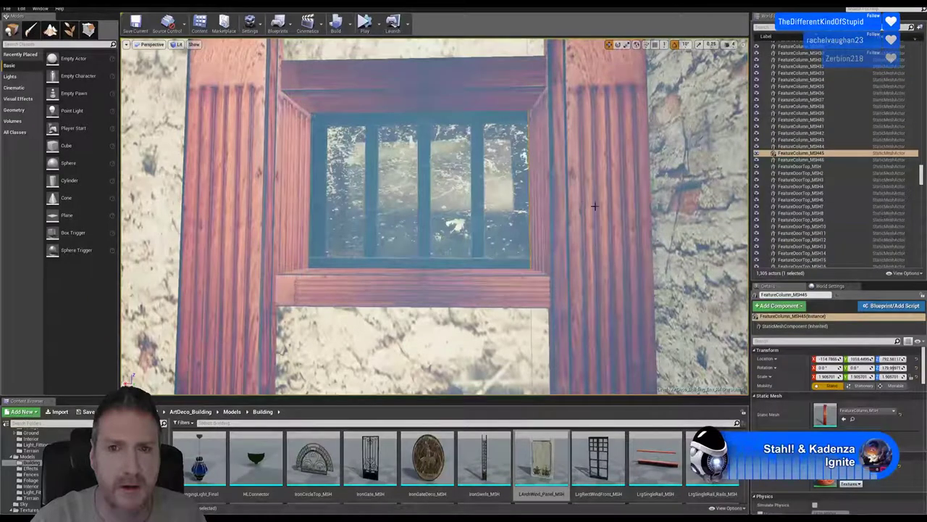
right_drag(595, 205, 584, 138)
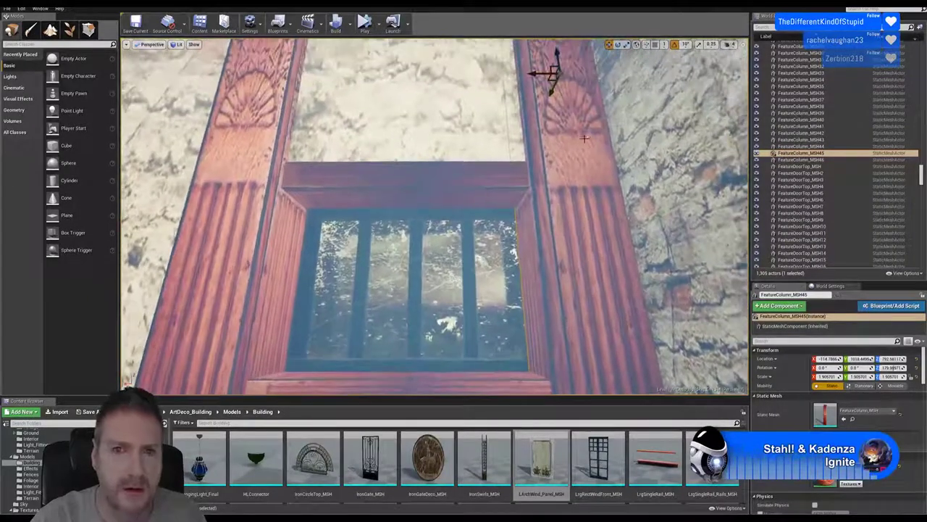
drag(534, 72, 543, 73)
right_drag(544, 73, 512, 104)
mouse_move(458, 208)
right_down()
mouse_move(443, 212)
mouse_move(459, 208)
right_up()
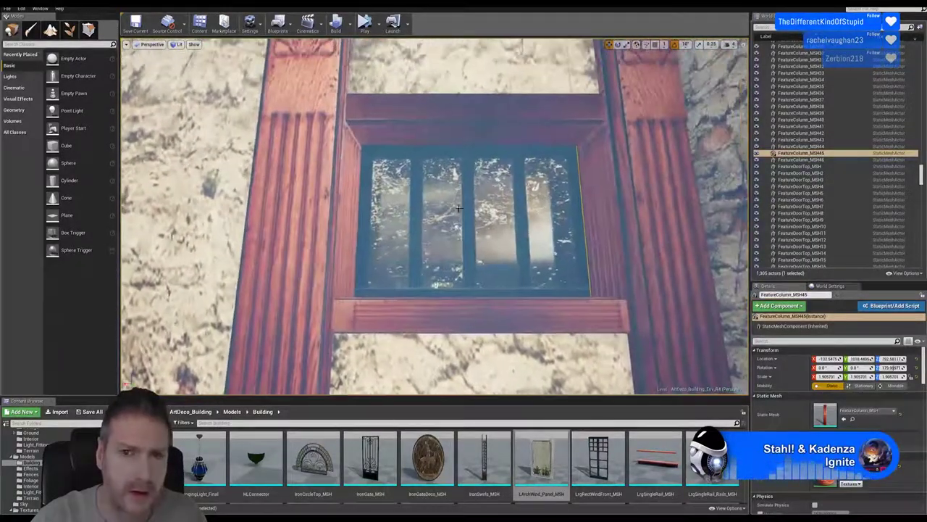
Step: Move the trim pieces above and below the window together along X to about 180.5, centring them between the columns
click(485, 320)
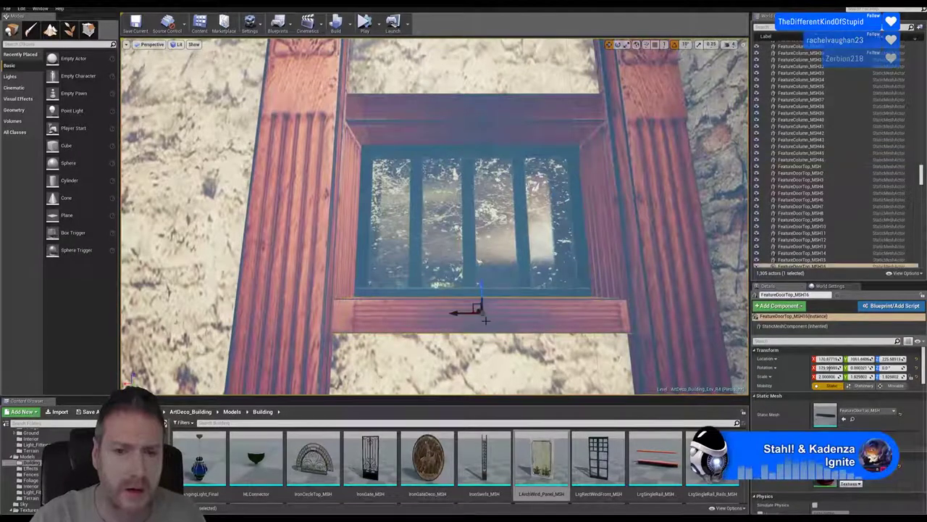
ctrl+click(482, 107)
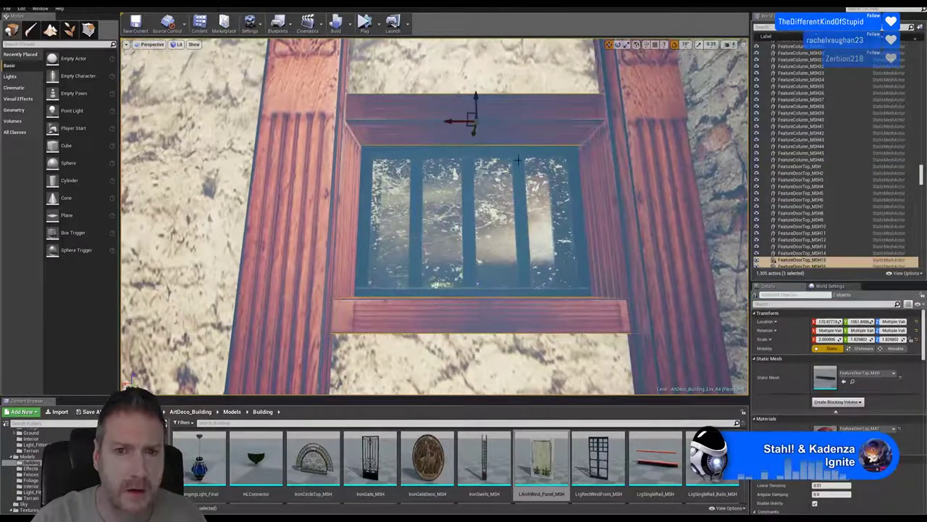
click(454, 119)
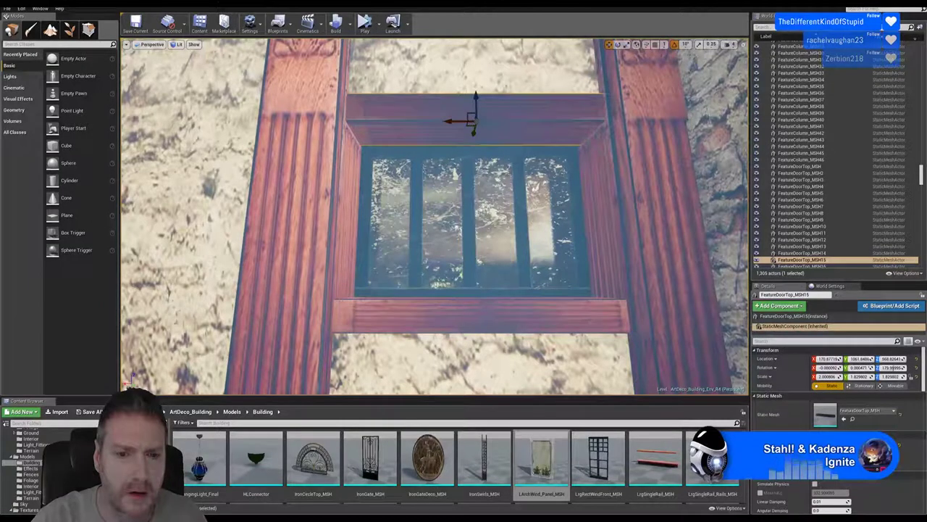
click(478, 317)
ctrl+click(440, 117)
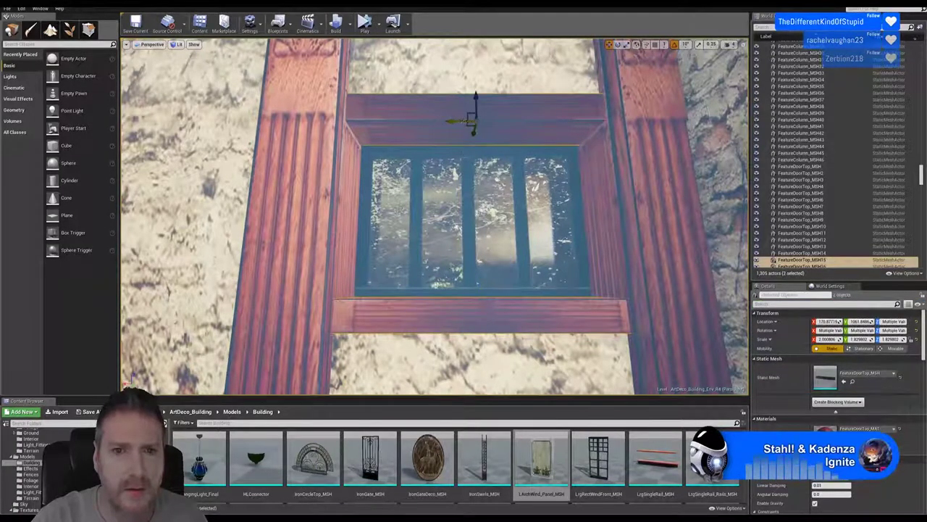
drag(460, 120, 457, 120)
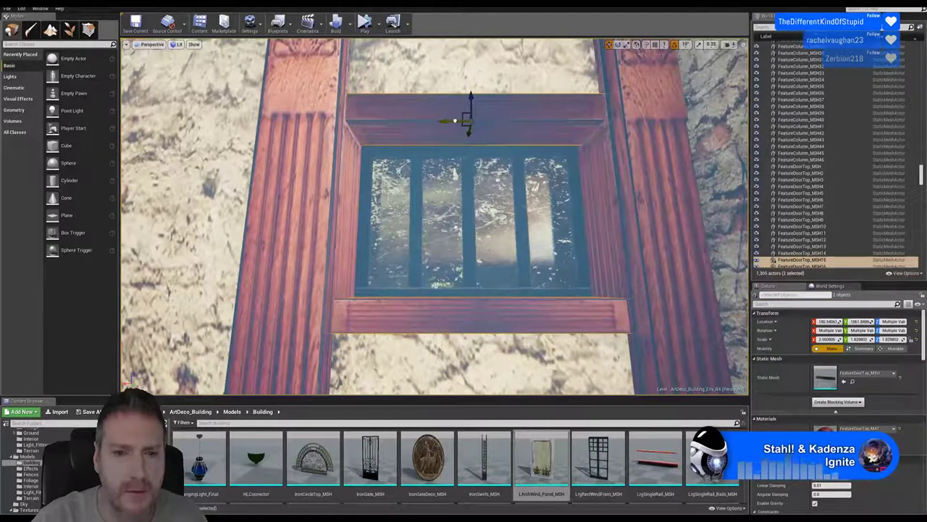
key(Escape)
right_drag(457, 197, 511, 210)
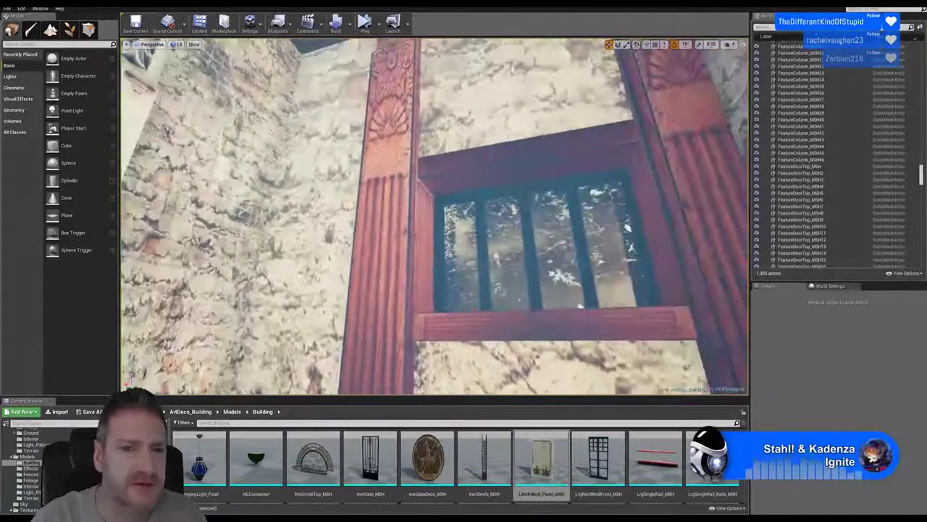
Step: Duplicate FeatureColumn_MSH46 and move the copy away from the window toward the adjoining wall, to X about 716
click(378, 147)
right_click(379, 147)
mouse_move(416, 277)
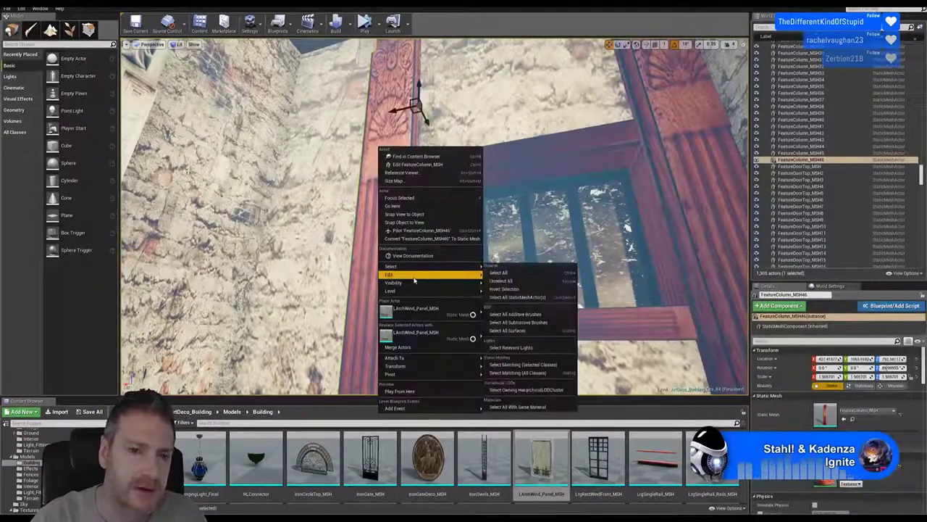
click(507, 307)
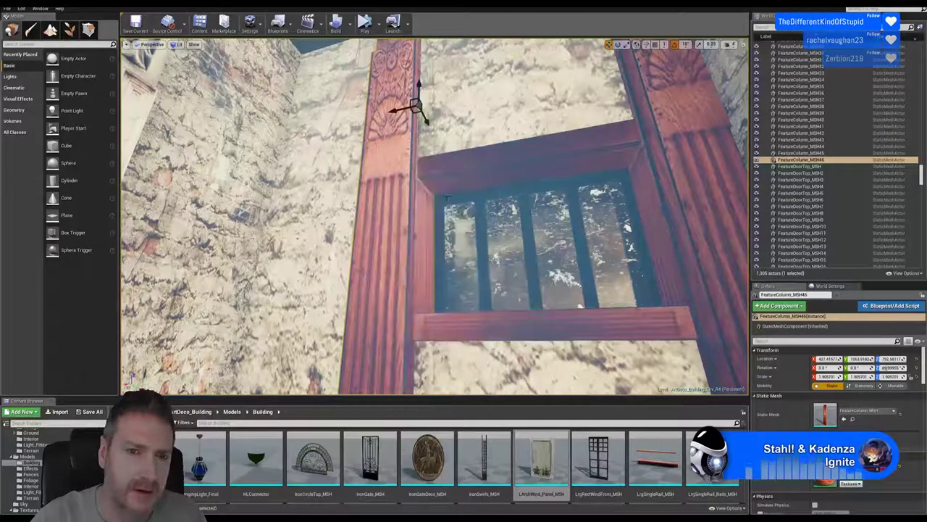
drag(401, 113, 326, 122)
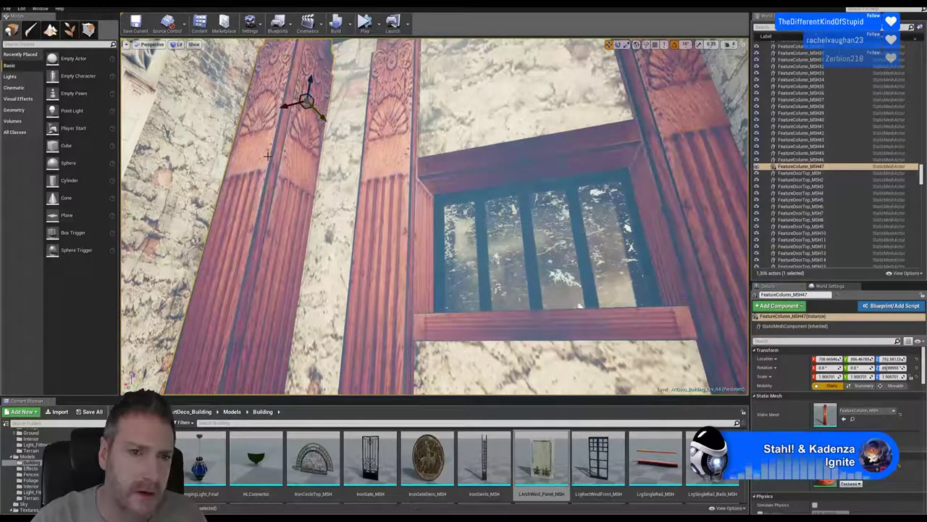
drag(288, 106, 285, 107)
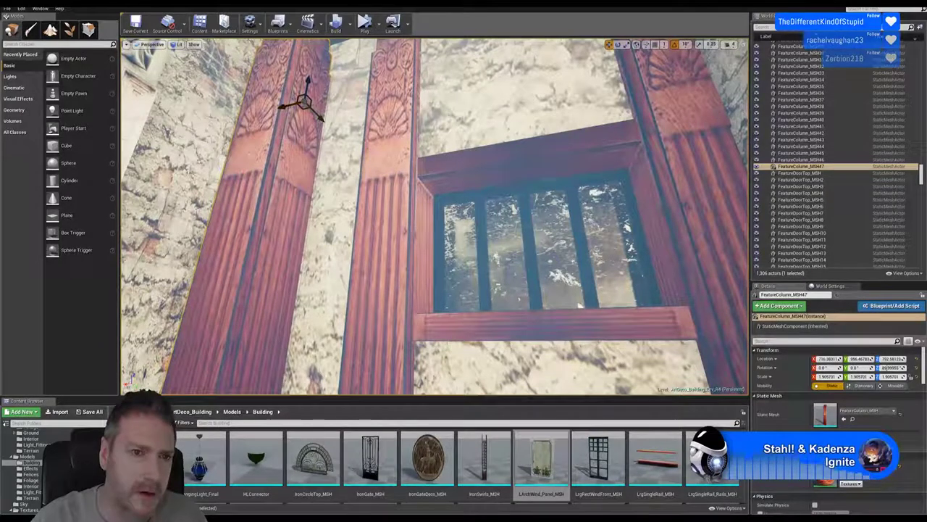
Step: Duplicate FeatureColumn_MSH47, move the copy along Y in front of the ornate door, and rotate it to about 0° around Z
right_drag(580, 306, 307, 194)
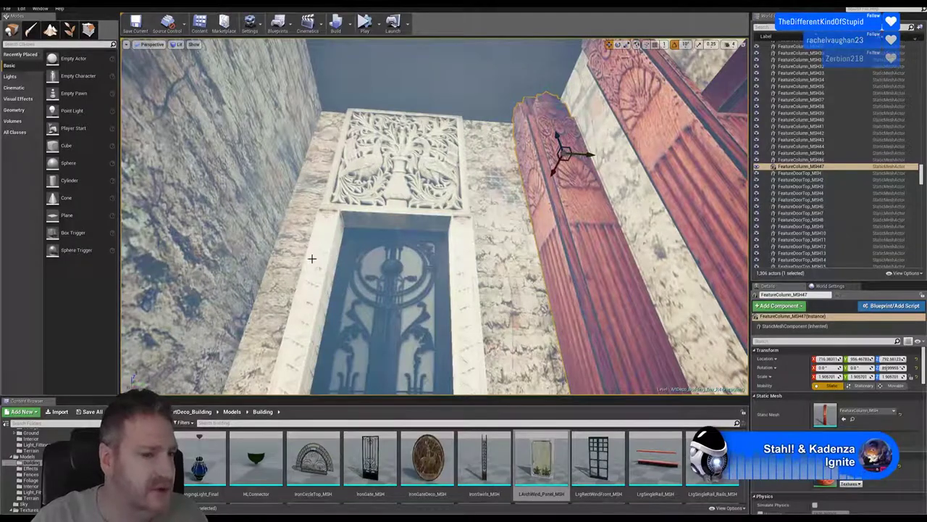
right_drag(312, 259, 316, 276)
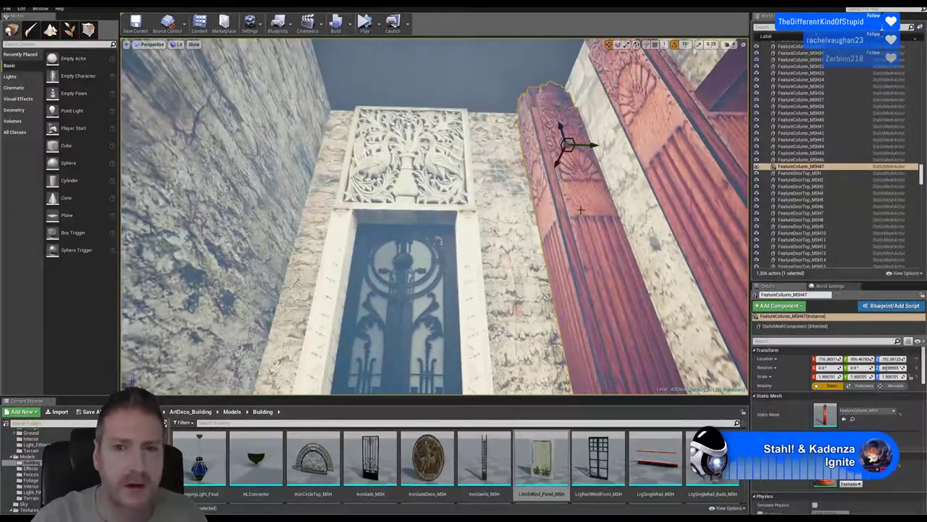
right_click(572, 179)
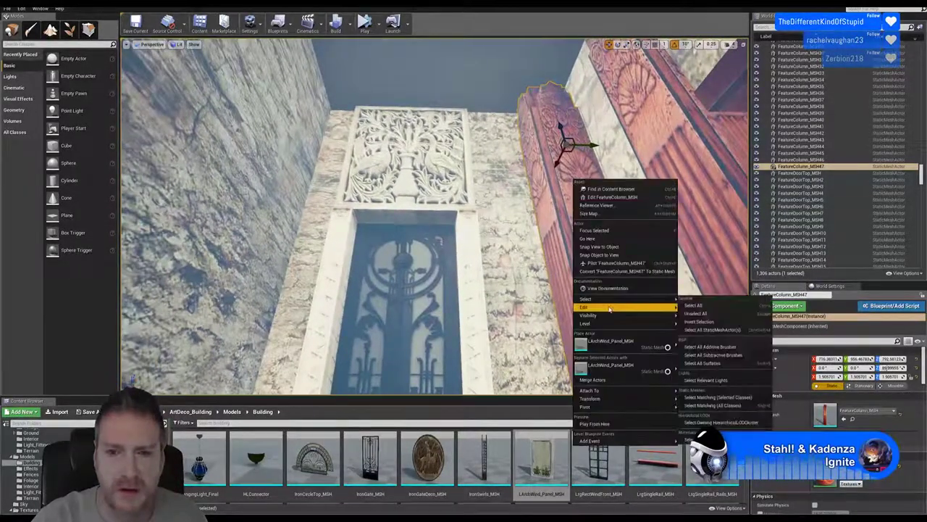
click(717, 368)
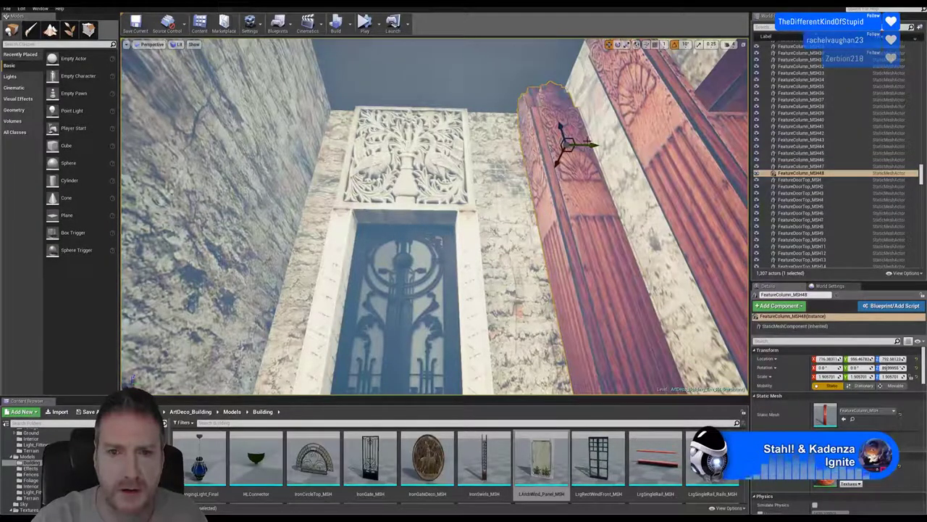
right_drag(589, 141, 569, 141)
drag(624, 128, 468, 139)
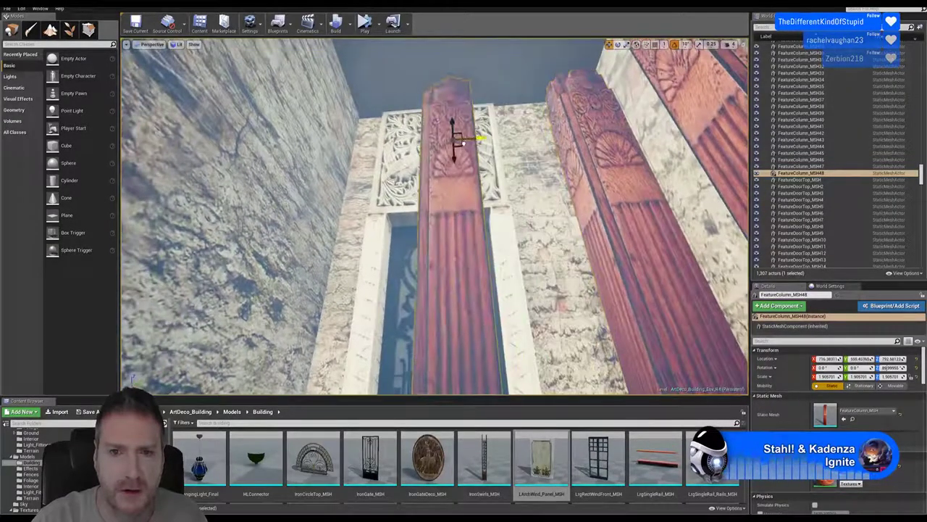
click(618, 47)
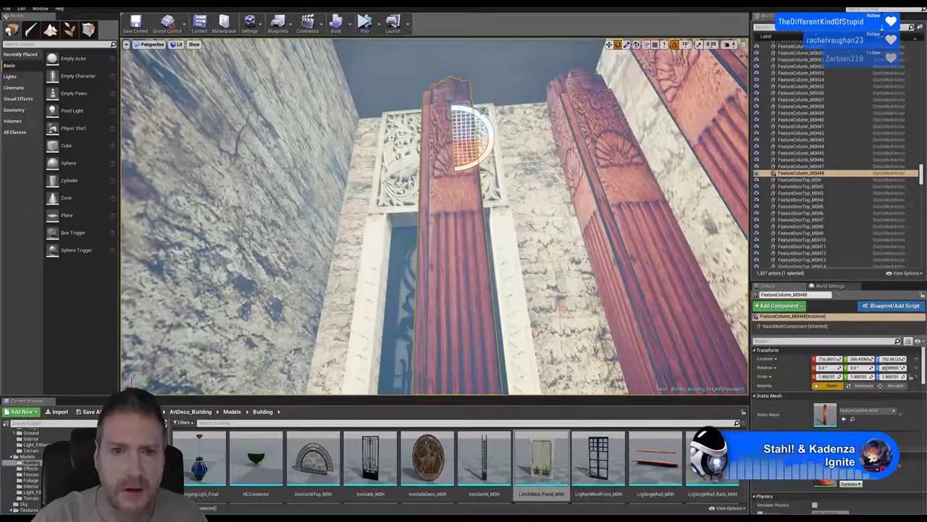
drag(479, 114, 448, 126)
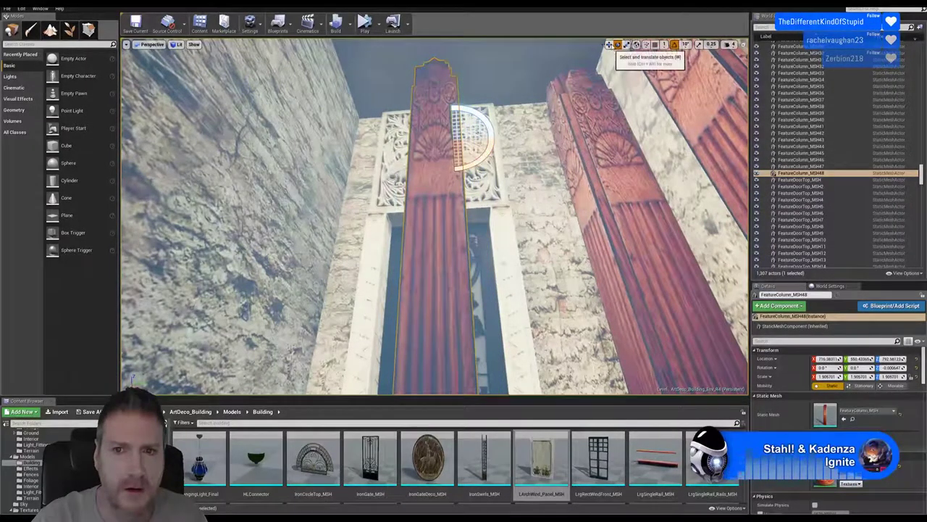
Step: Move the rotated column beside the door frame to X about 750 and Y about 289, and reduce its Y scale to about 1.48
click(609, 44)
drag(472, 142, 386, 143)
right_drag(411, 187, 351, 183)
mouse_move(494, 175)
mouse_down()
mouse_move(499, 183)
mouse_move(510, 174)
mouse_up()
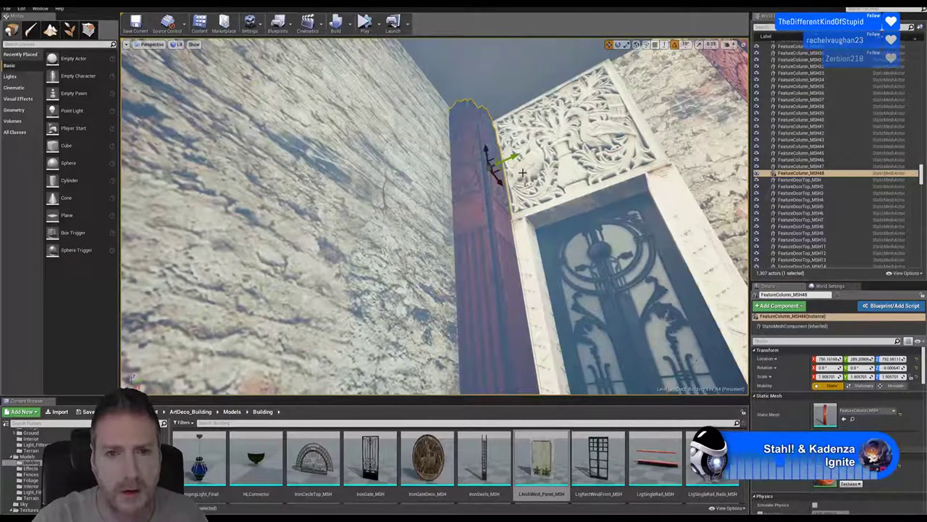
right_drag(514, 189, 514, 185)
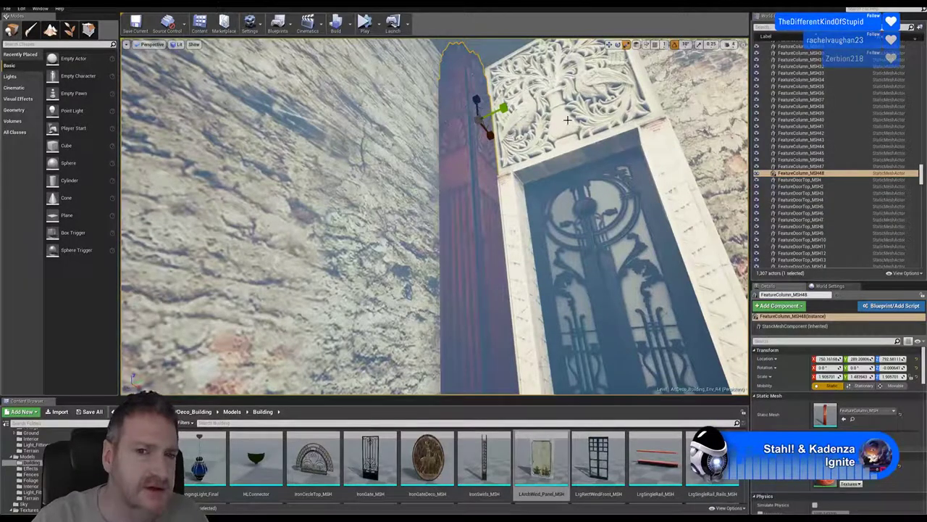
click(609, 45)
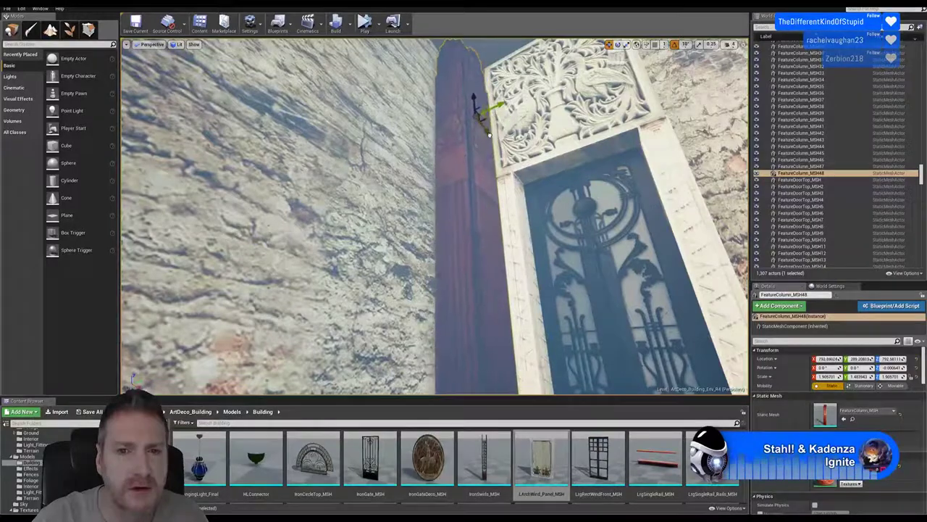
Step: Duplicate FeatureColumn_MSH45 beside the window and move the copy along Y away from the window wall
right_drag(531, 177, 706, 139)
right_drag(641, 236, 636, 188)
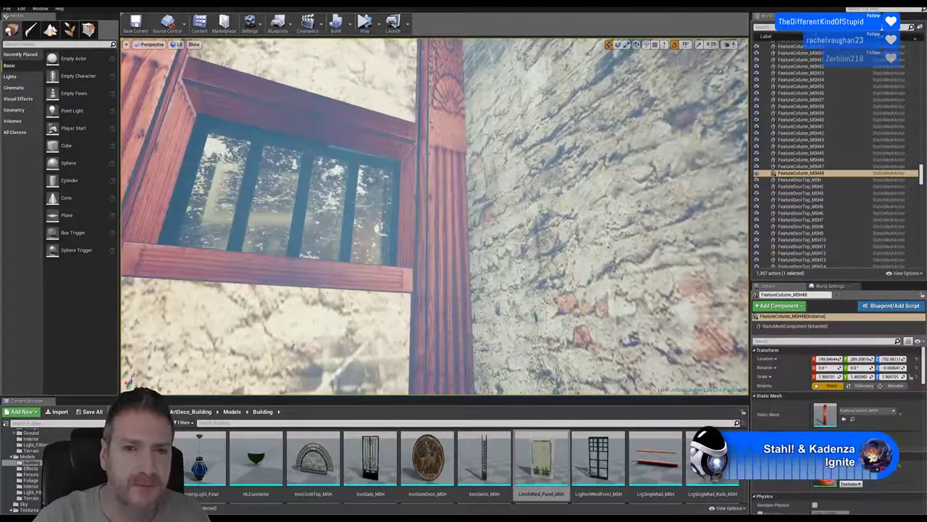
click(447, 133)
right_click(448, 135)
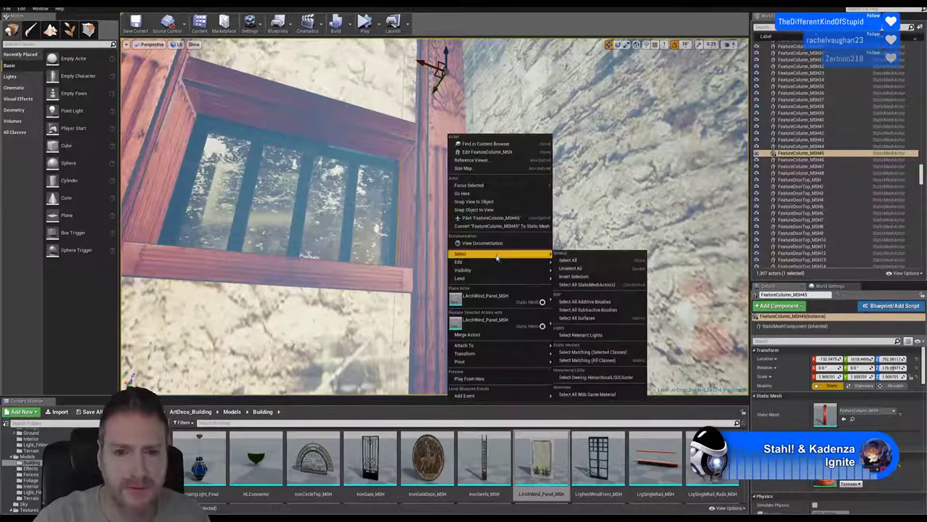
mouse_move(507, 262)
click(576, 294)
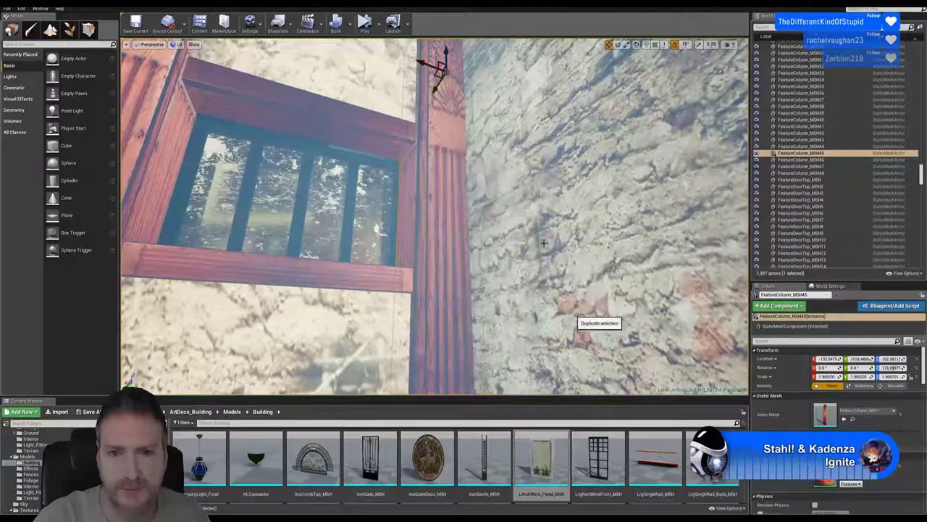
right_drag(579, 305, 550, 302)
mouse_move(436, 179)
right_down()
mouse_move(426, 193)
mouse_move(436, 178)
right_up()
drag(387, 175, 492, 115)
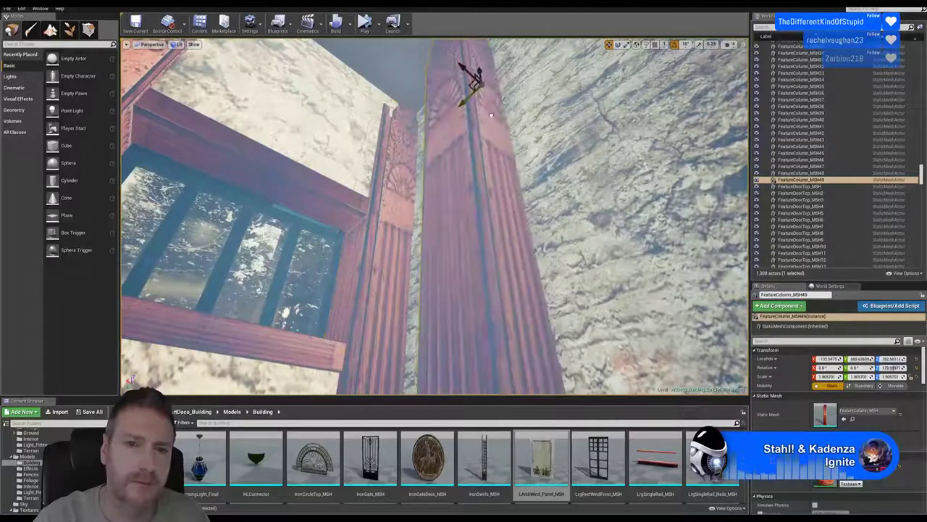
Step: Rotate the copied column to -90° around Z and move it into the far wall corner at Y about 258
click(617, 44)
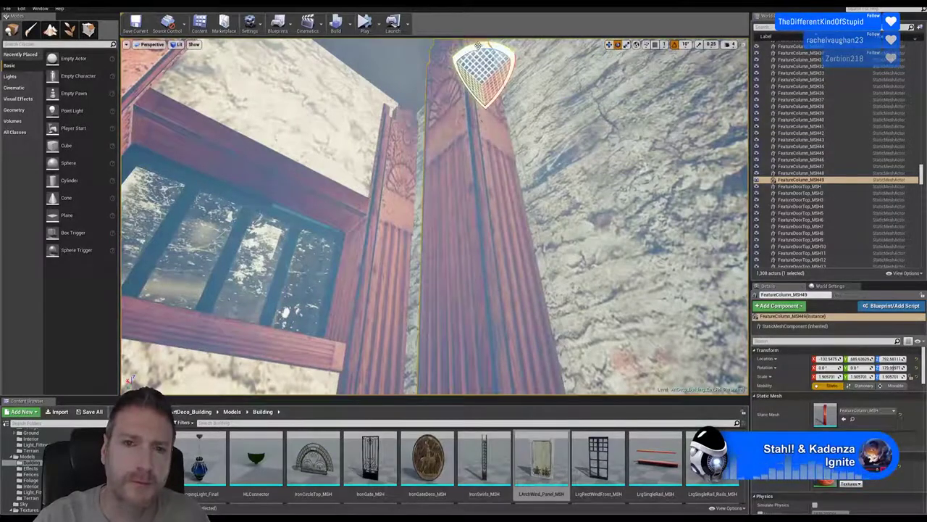
drag(472, 49, 444, 122)
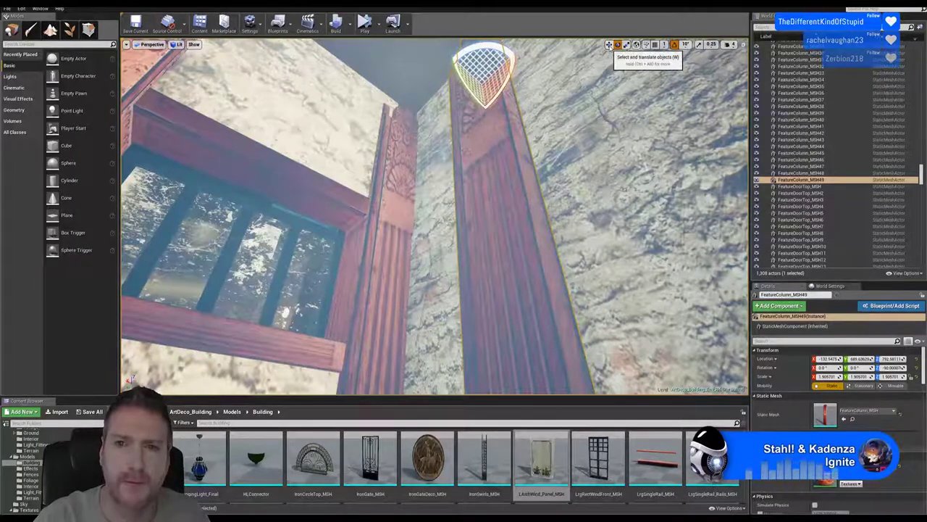
click(609, 45)
mouse_move(562, 140)
right_down()
mouse_move(550, 171)
mouse_move(561, 135)
right_up()
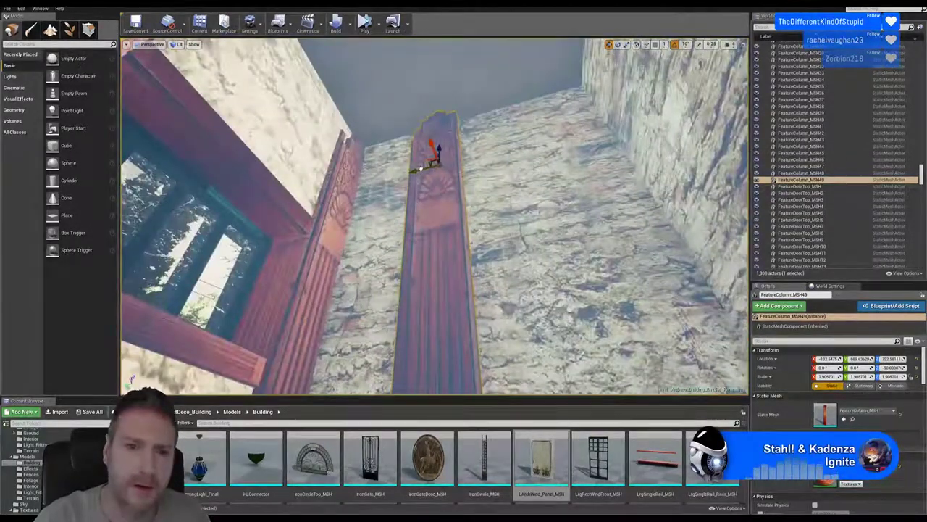
drag(421, 169, 571, 142)
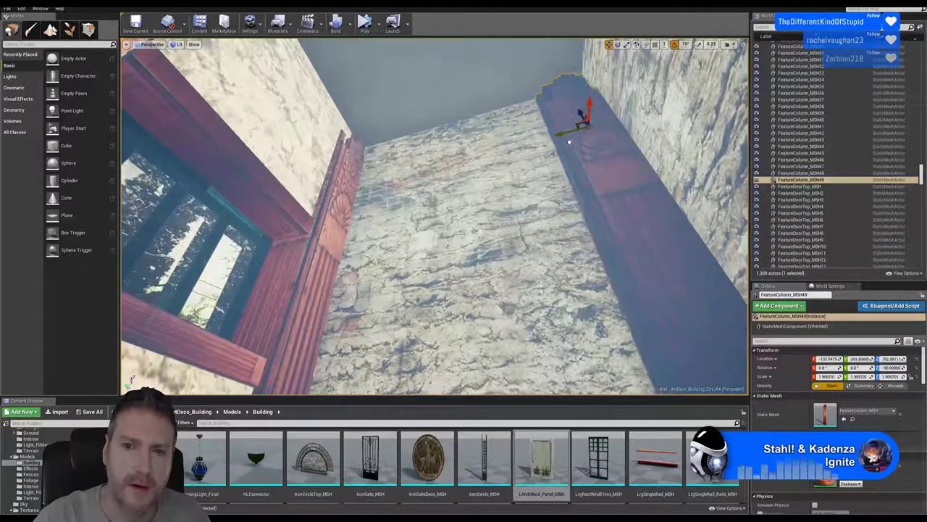
right_drag(568, 140, 476, 180)
drag(416, 182, 439, 171)
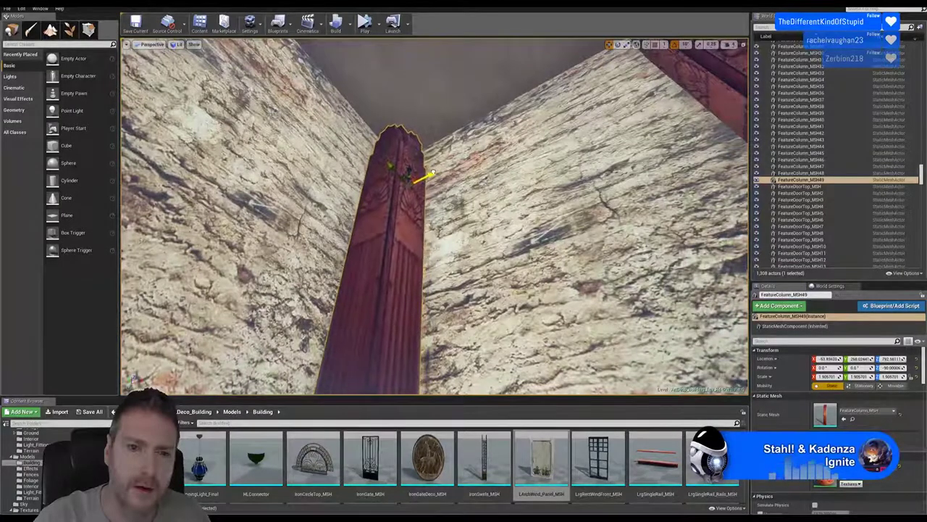
Step: Duplicate PlasterPanelA21 and move the copy onto the bare wall between the two feature columns, to X about -173
mouse_move(455, 186)
right_down()
mouse_move(475, 235)
mouse_move(511, 250)
mouse_move(518, 202)
mouse_move(607, 190)
mouse_move(514, 171)
mouse_move(442, 203)
mouse_move(423, 197)
mouse_move(521, 210)
mouse_move(464, 199)
mouse_move(467, 233)
mouse_move(471, 179)
right_up()
click(471, 179)
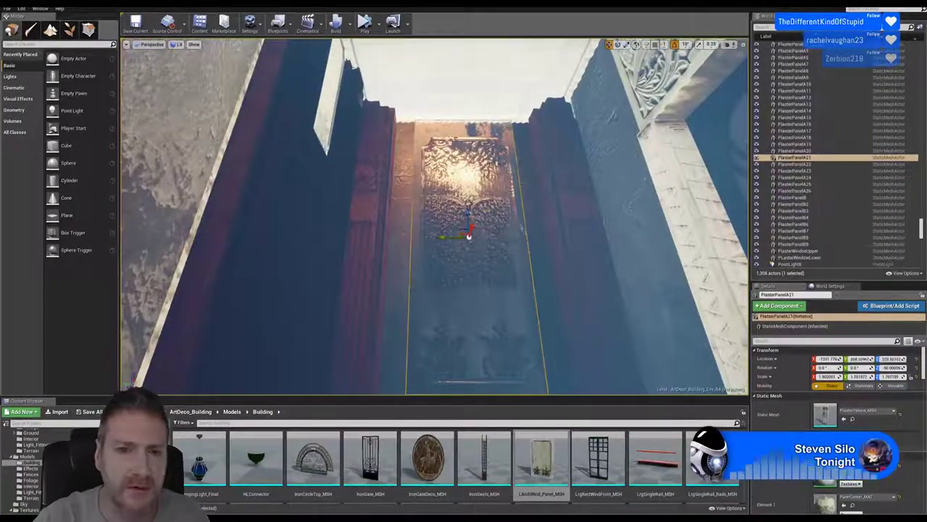
right_click(471, 179)
mouse_move(512, 310)
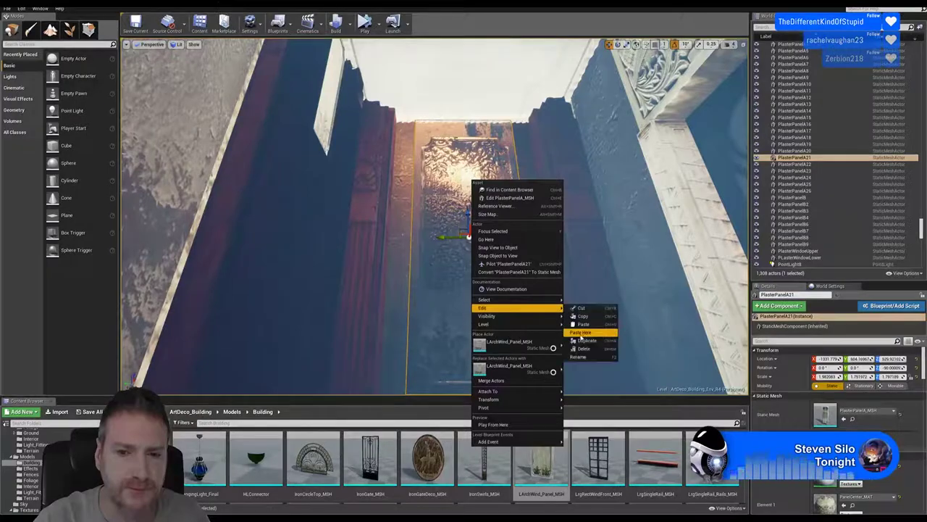
click(585, 340)
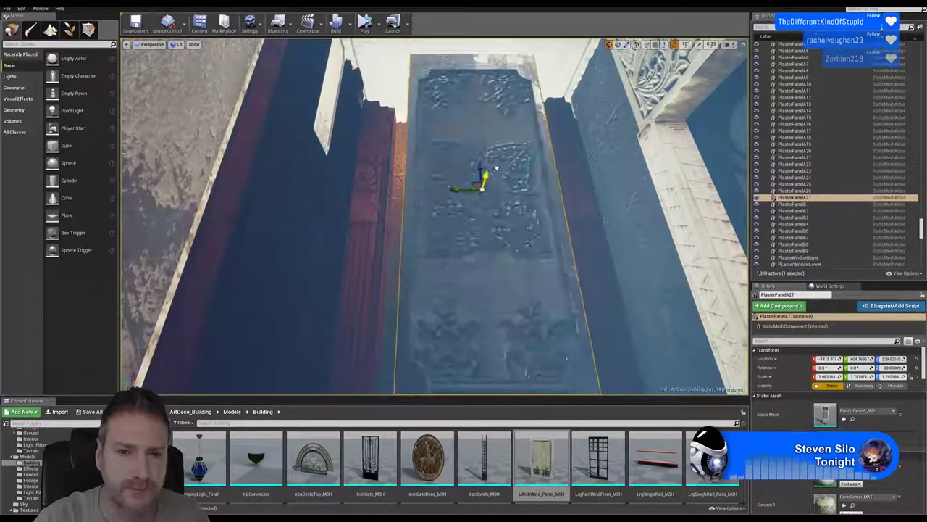
drag(487, 174, 514, 70)
right_drag(514, 69, 510, 158)
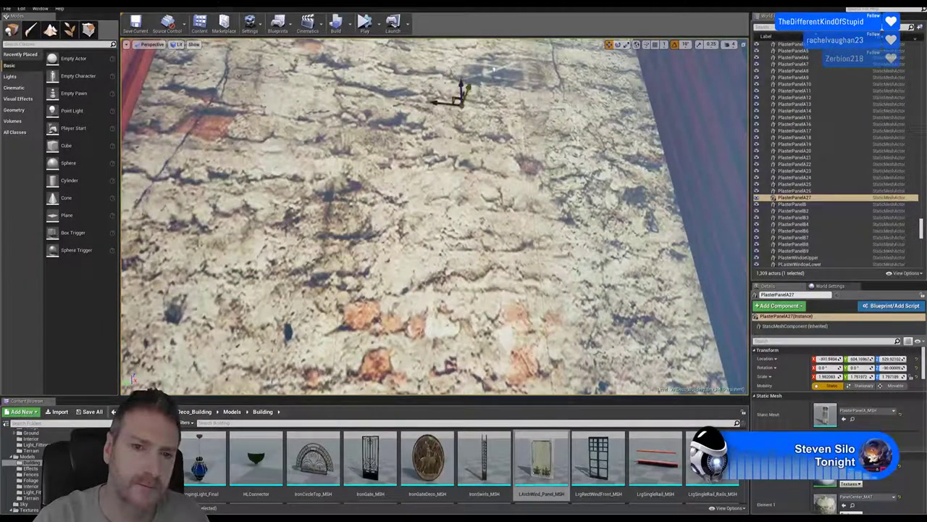
right_drag(480, 151, 436, 132)
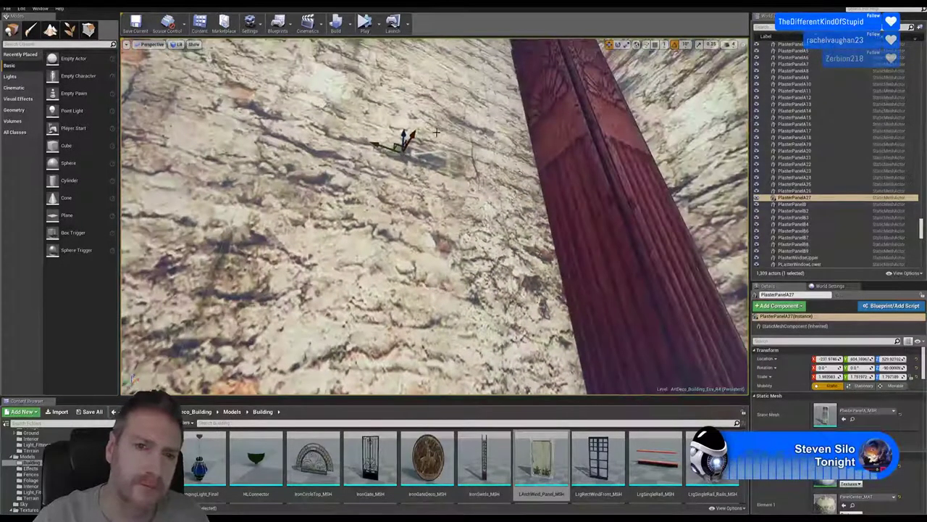
drag(412, 135, 443, 110)
right_drag(443, 110, 393, 99)
right_drag(544, 197, 535, 155)
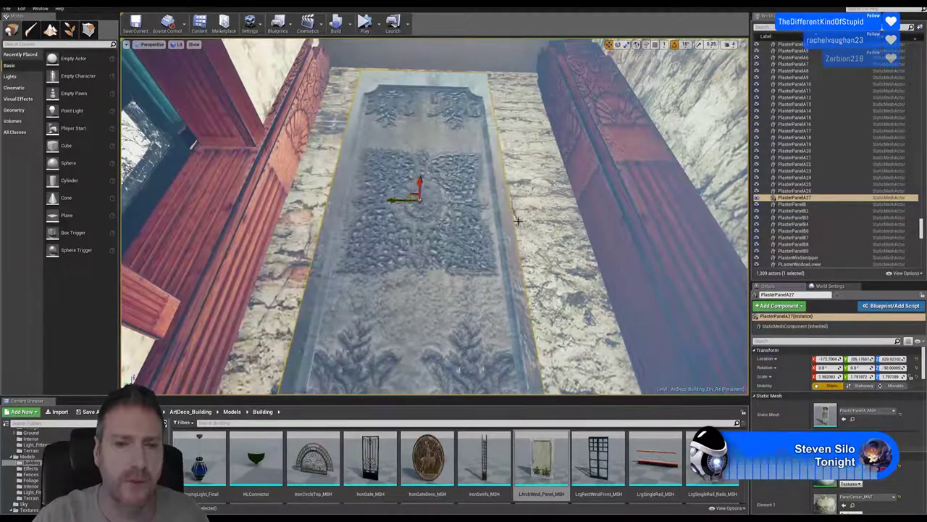
Step: Duplicate PlasterPanelB from the finished wall and shift the copy along Y, clear of the original
right_drag(434, 217, 463, 272)
key(w)
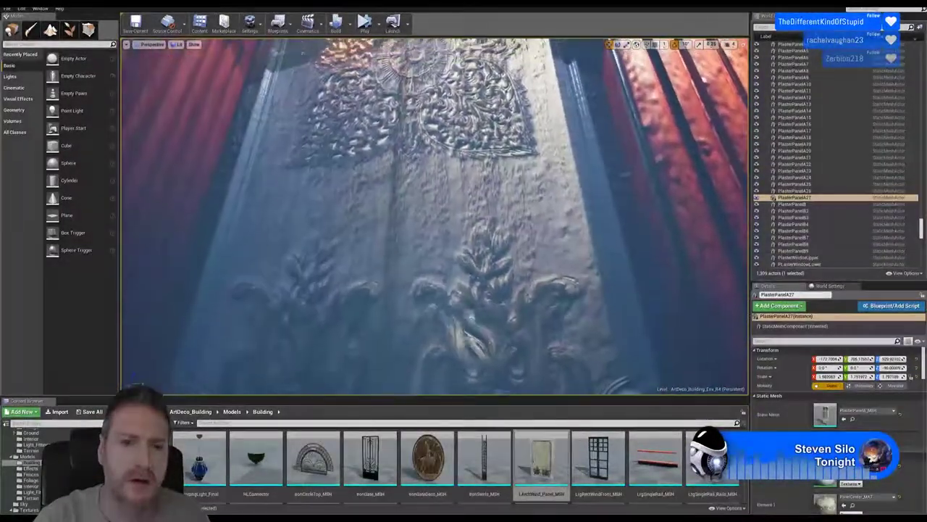
right_drag(538, 258, 348, 236)
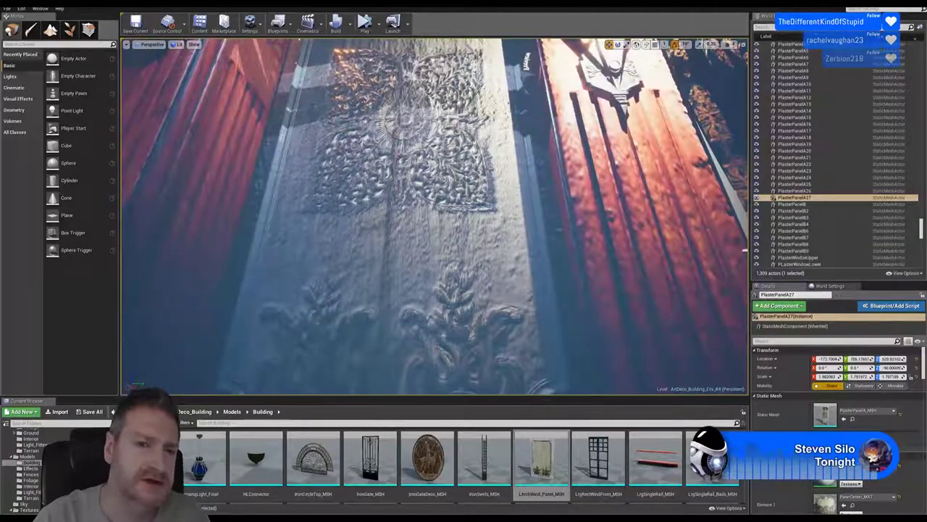
right_click(444, 169)
mouse_move(519, 297)
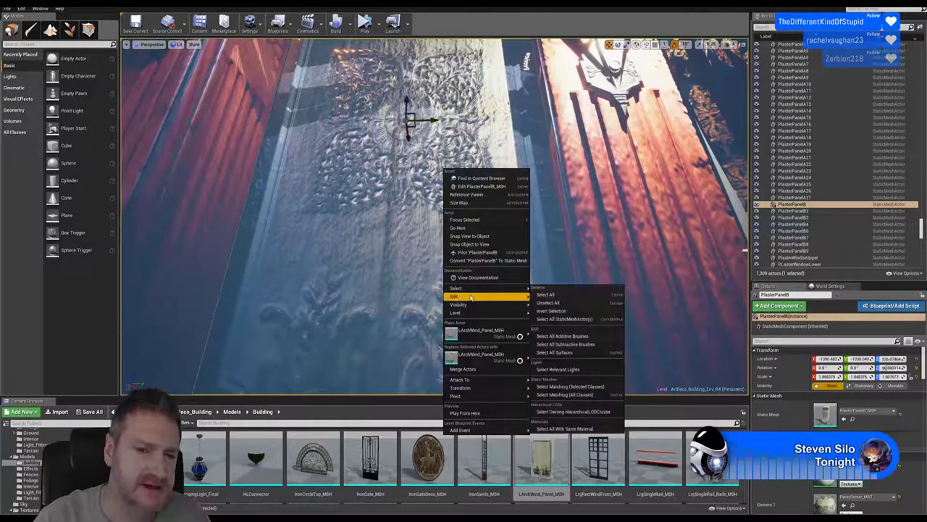
click(550, 330)
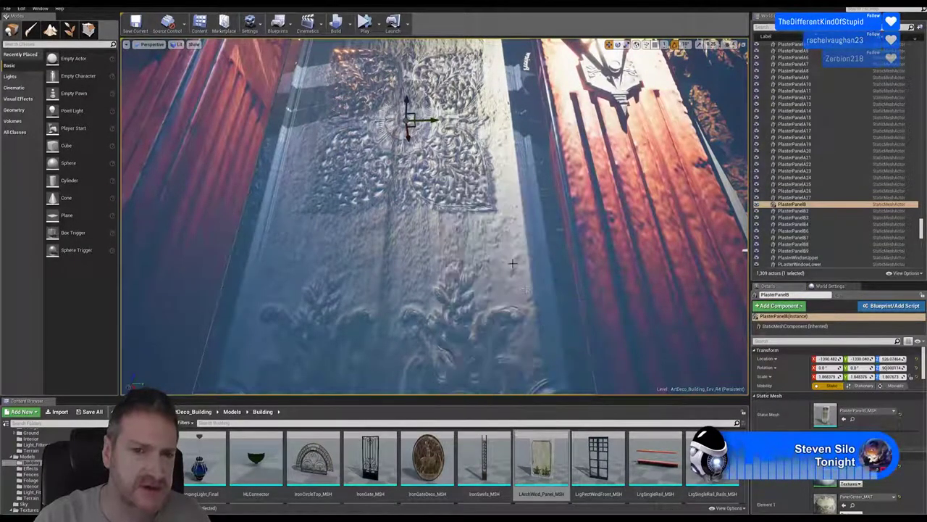
drag(434, 119, 727, 111)
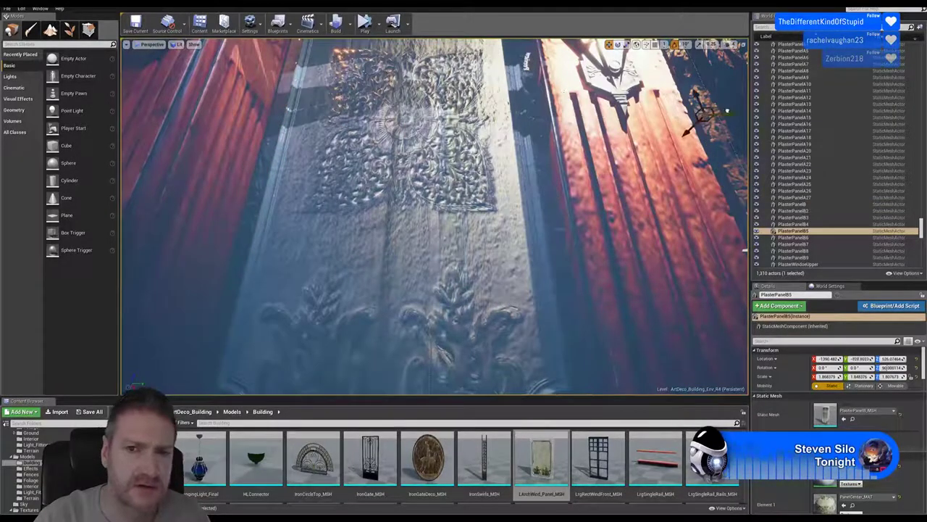
Step: Move the copied panel across to the wall beside the window, rotate it to -90° around Z and place it at X about 219
right_drag(725, 113, 857, 97)
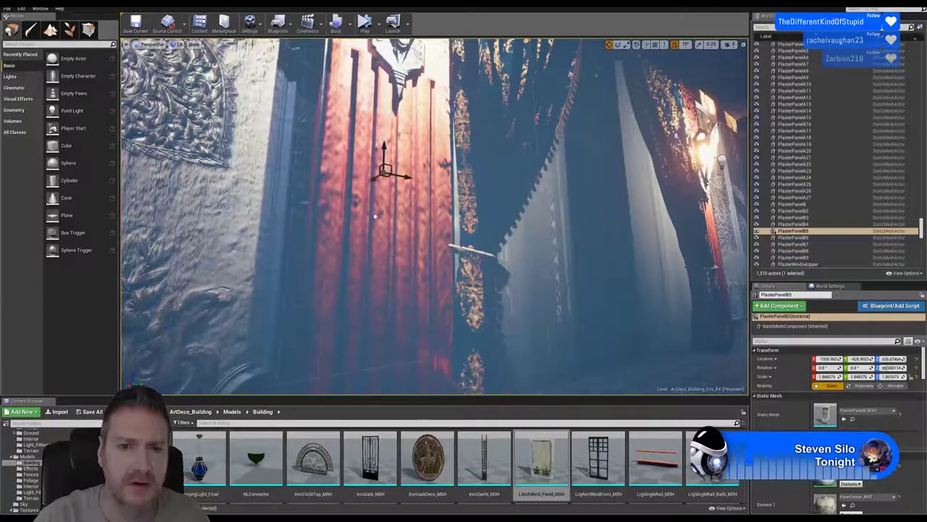
right_drag(435, 217, 369, 218)
right_drag(441, 266, 442, 206)
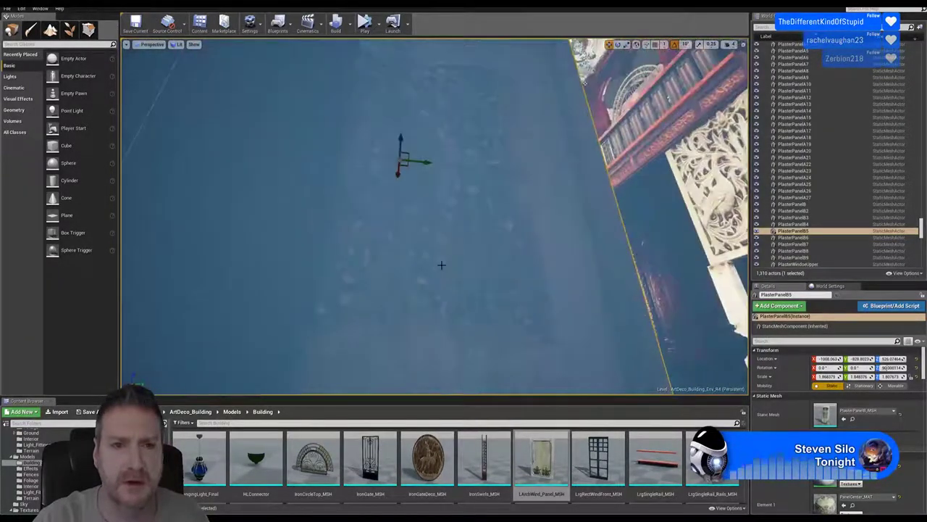
drag(398, 169, 680, 333)
right_drag(680, 333, 527, 358)
key(w)
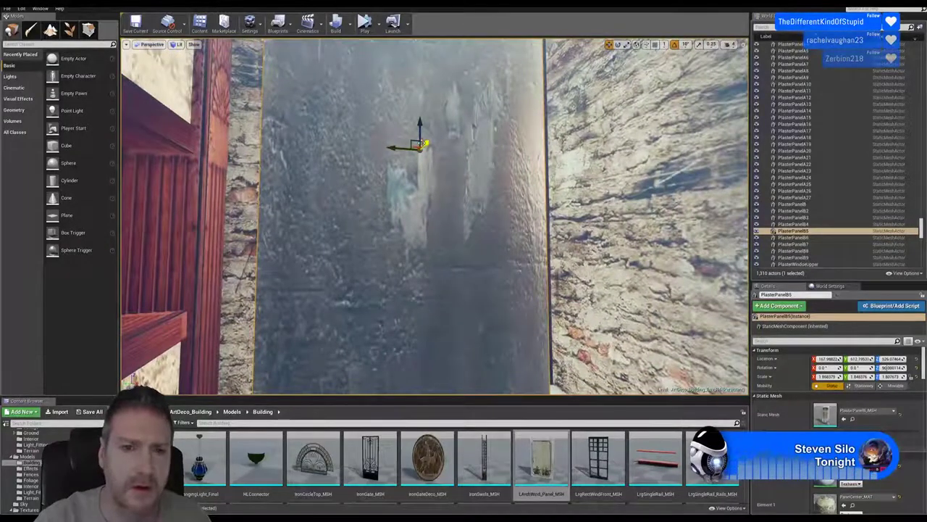
drag(426, 143, 493, 142)
click(618, 45)
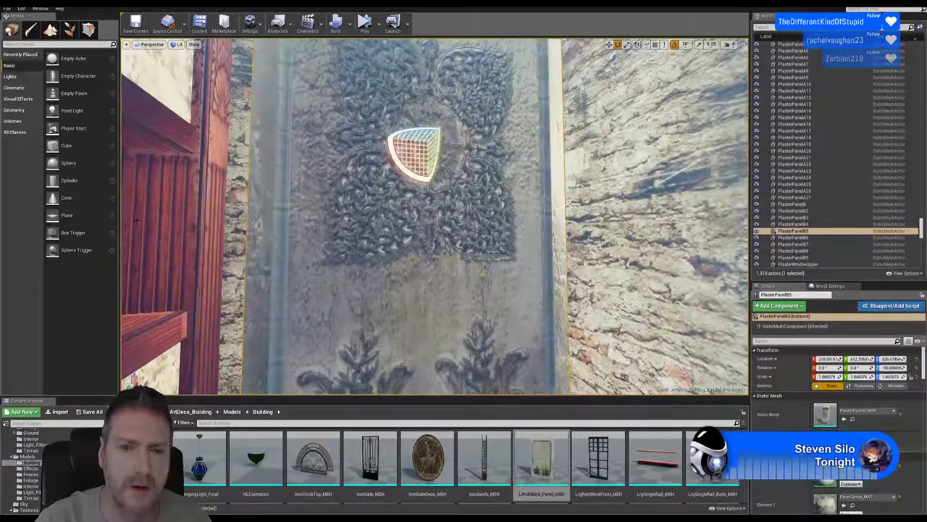
right_drag(524, 200, 592, 214)
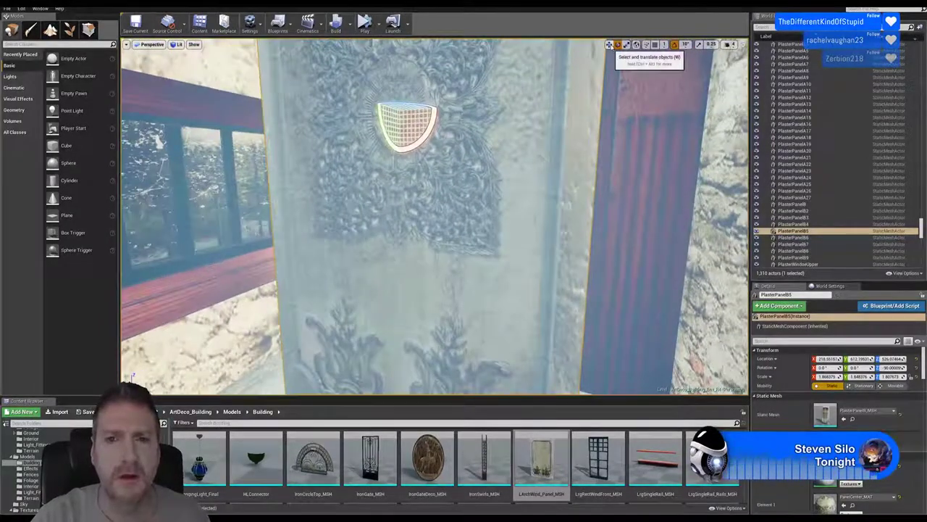
Step: Pull PlasterPanelA27 off the wall between the feature columns along X, out into the room
click(609, 44)
mouse_move(610, 106)
right_down()
mouse_move(584, 99)
mouse_move(622, 105)
mouse_move(610, 100)
right_up()
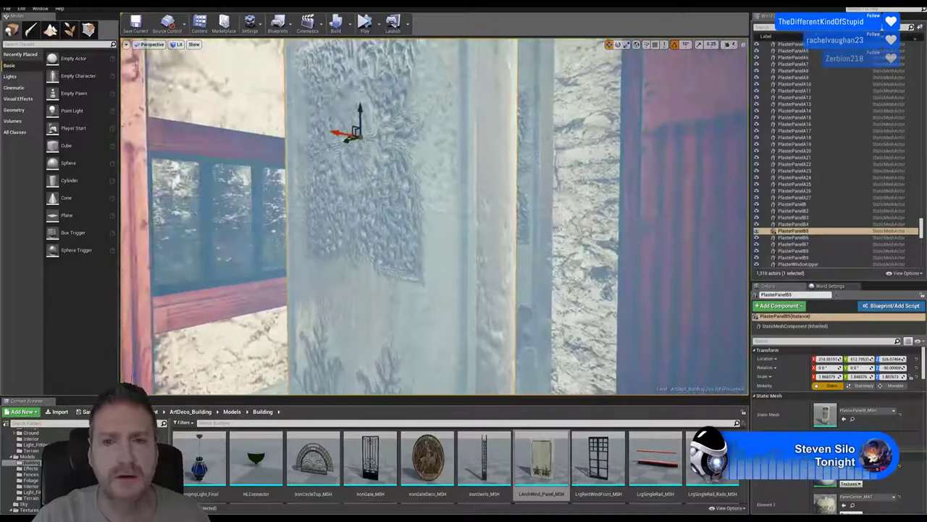
click(544, 122)
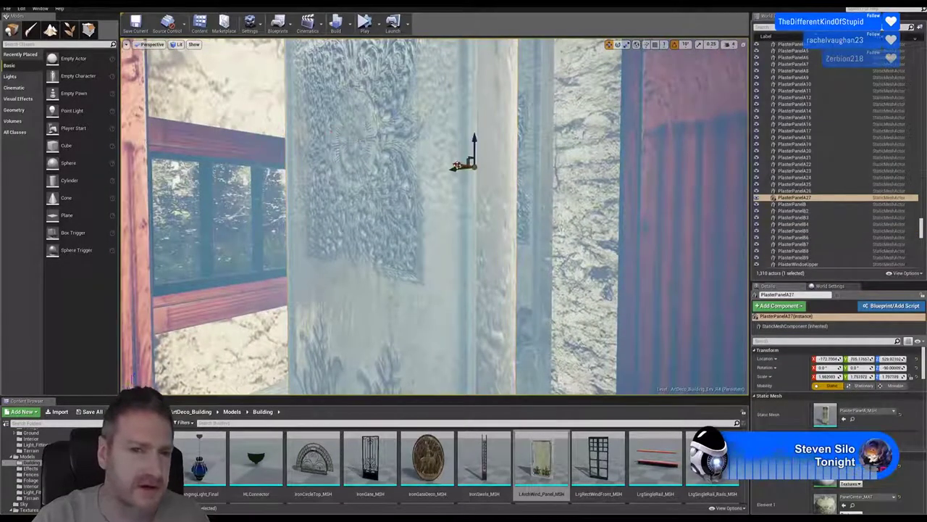
drag(455, 166, 128, 112)
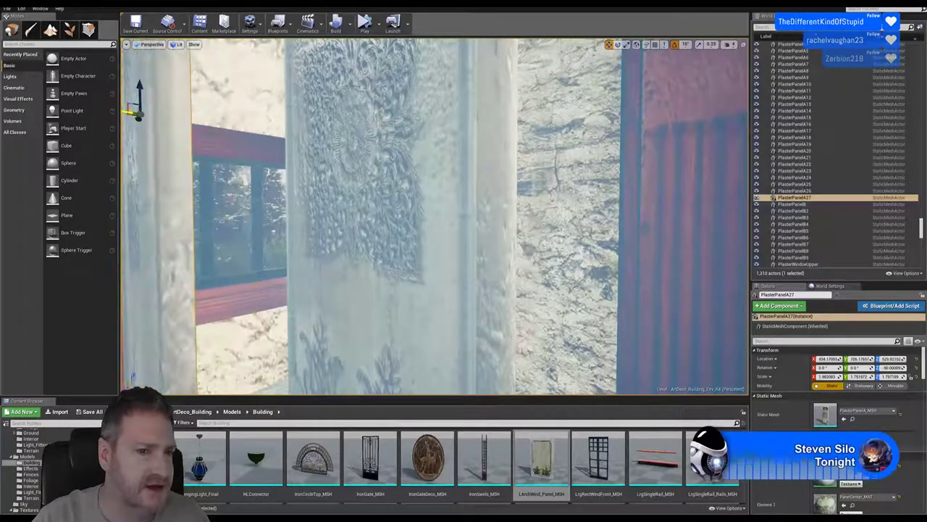
Step: Move PlasterPanelB5 into the space between the two feature columns, at X about -137 and Y about 665
click(329, 147)
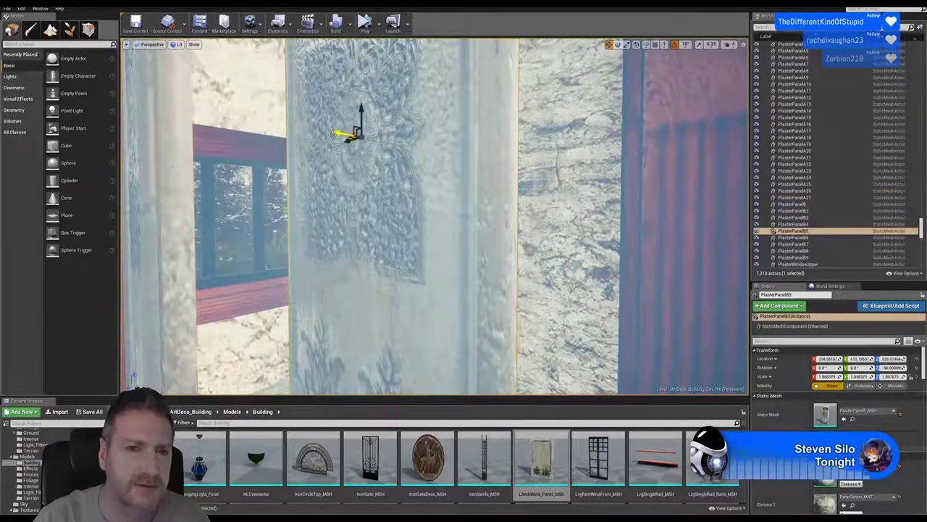
drag(334, 134, 490, 146)
right_drag(490, 145, 571, 152)
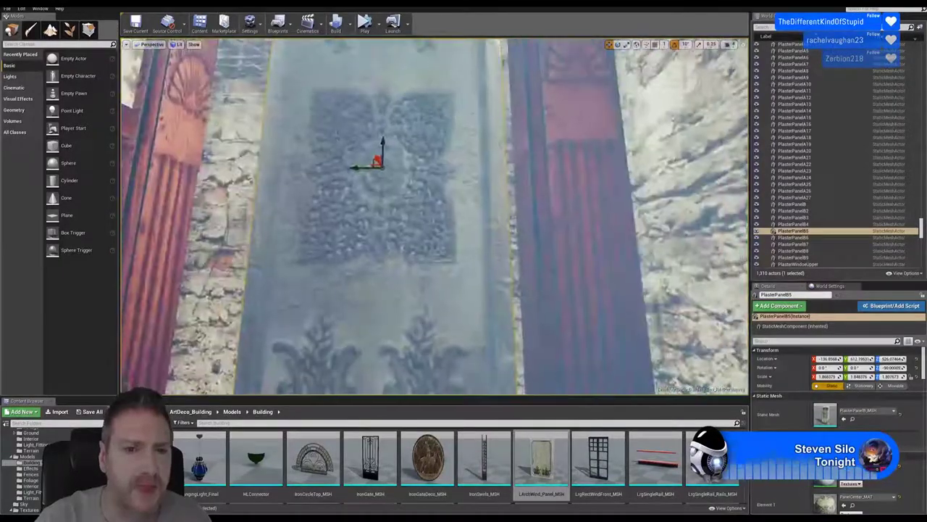
drag(356, 168, 326, 168)
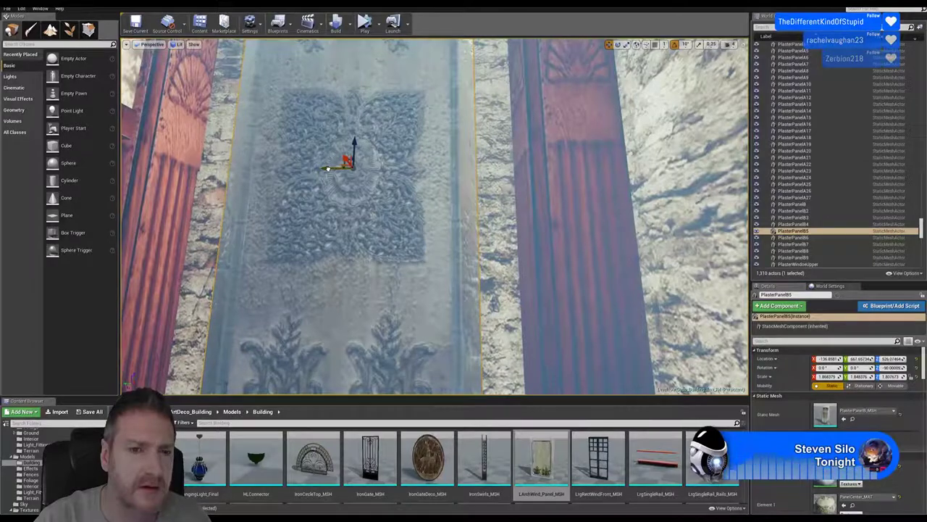
drag(328, 168, 331, 169)
mouse_move(331, 169)
right_down()
mouse_move(328, 138)
mouse_move(329, 168)
right_up()
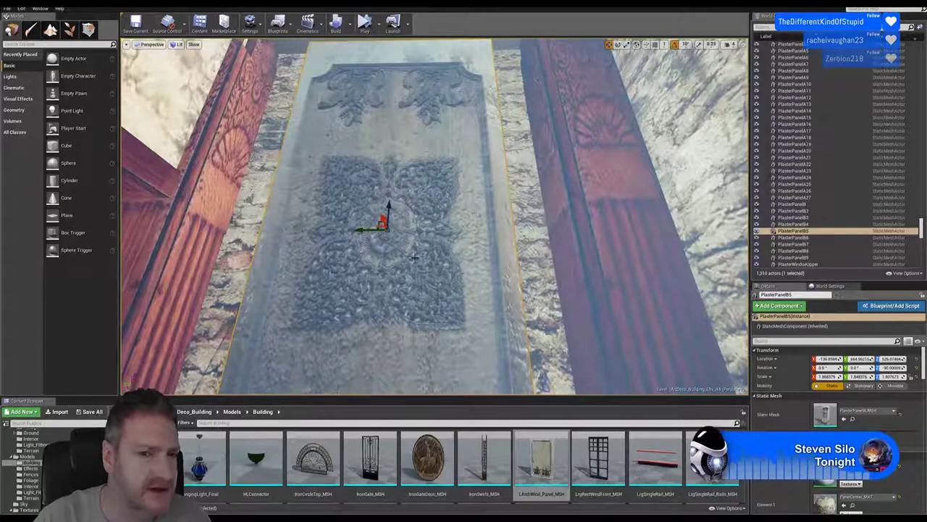
Step: Widen PlasterPanelB5 to an X scale of about 1.9 and shift it along Y to about 675
right_drag(458, 250, 458, 250)
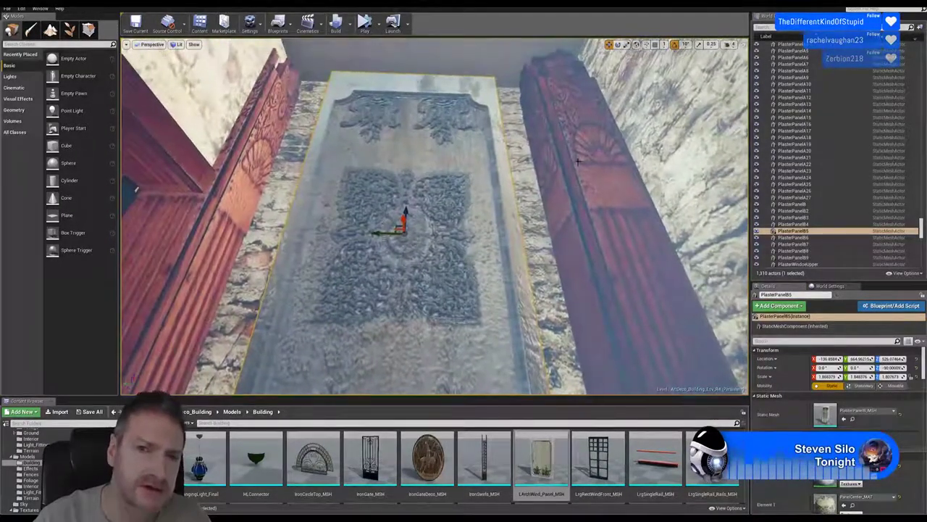
click(626, 45)
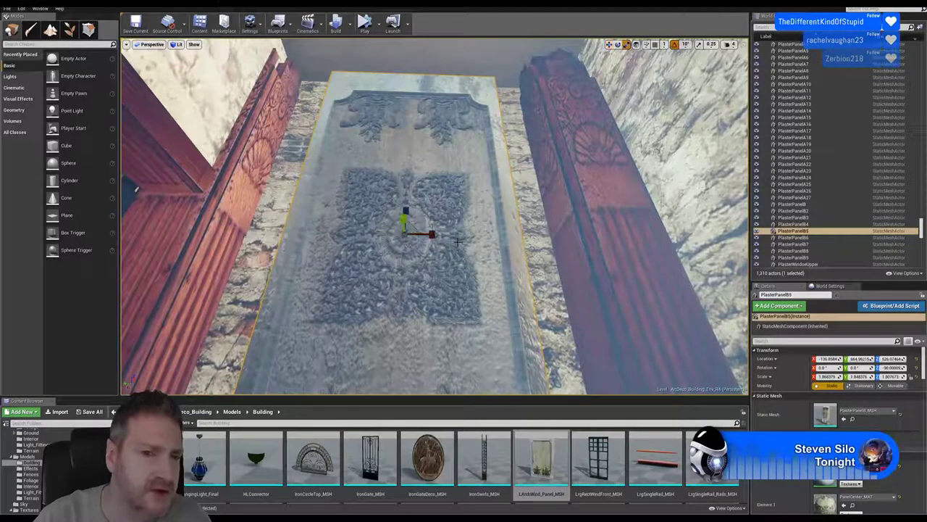
mouse_move(434, 236)
mouse_down()
mouse_move(471, 236)
mouse_move(439, 236)
mouse_up()
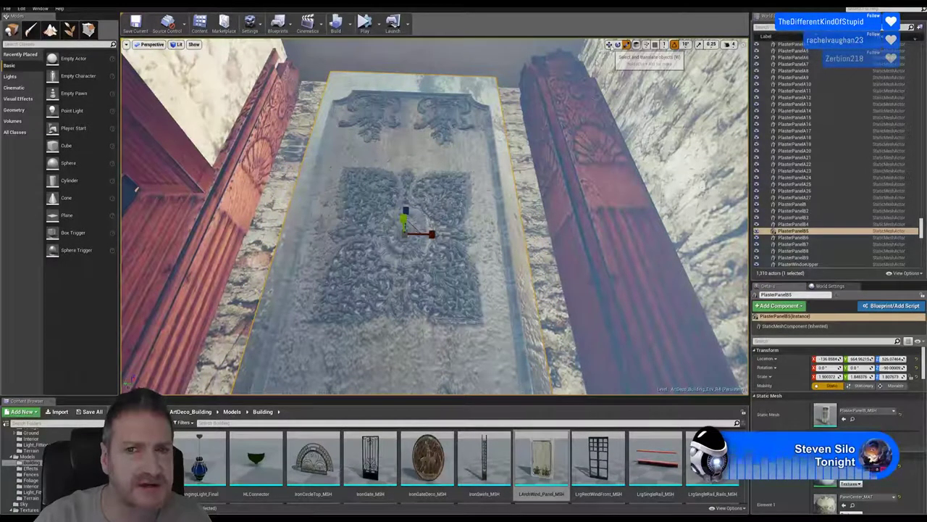
click(608, 45)
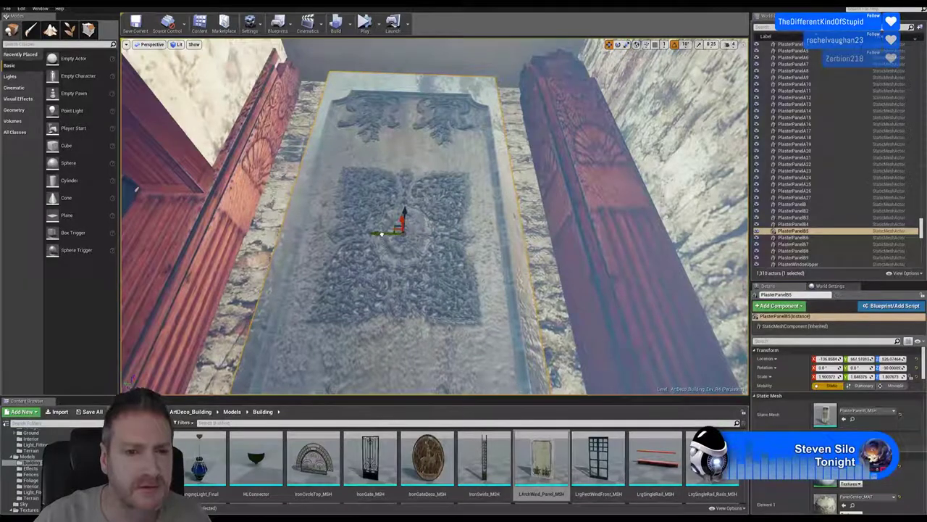
drag(382, 233, 375, 233)
Step: Push the widened panel back toward the wall to X about -175 and centre it between the columns at Y about 670
right_drag(375, 234, 337, 200)
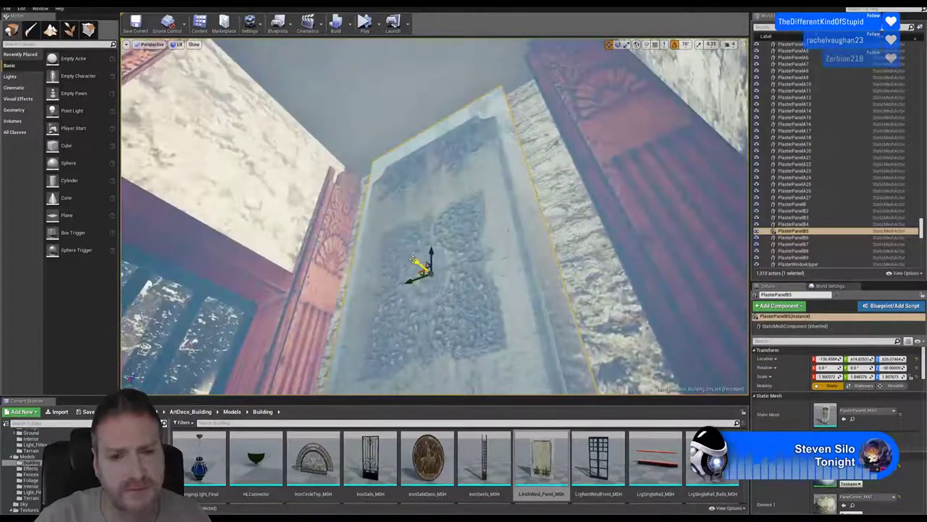
drag(413, 261, 428, 270)
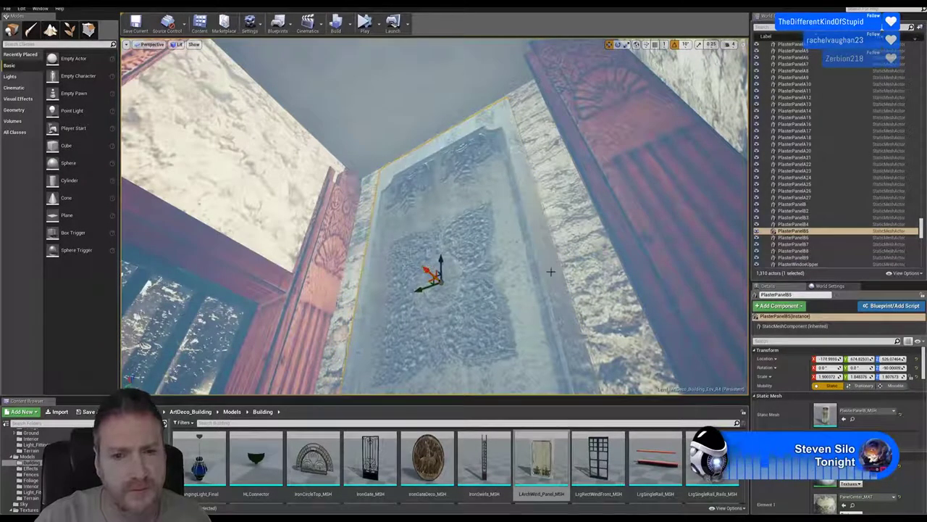
right_drag(550, 271, 501, 244)
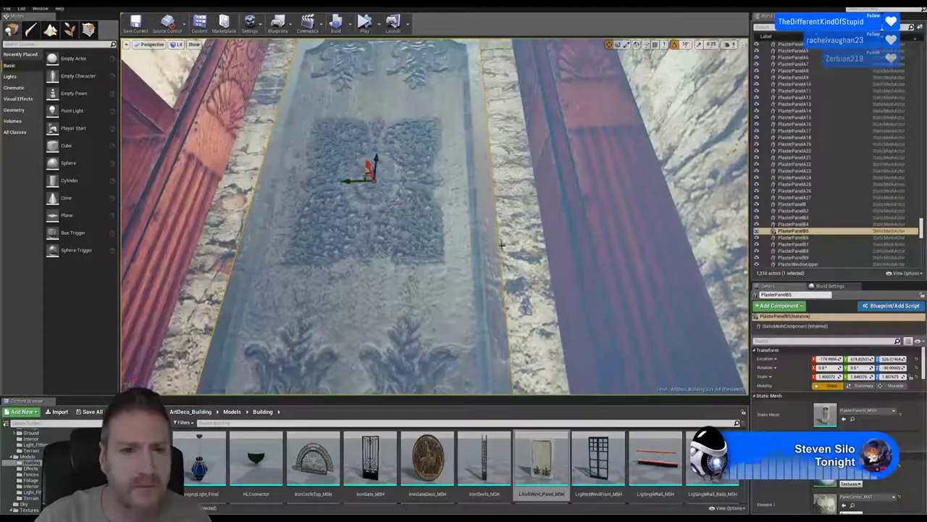
drag(355, 182, 357, 182)
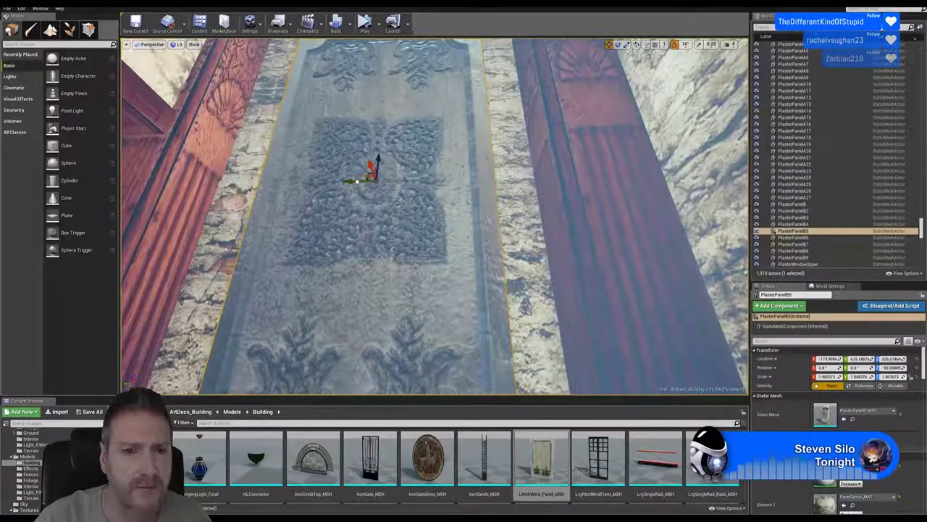
Step: Duplicate the plain plaster panels PlainPlasterPanel_MSH5 and PlainPlasterPanel_MSH6 together and move the copies along X away from their wall
right_drag(536, 267, 538, 293)
right_drag(514, 323, 526, 273)
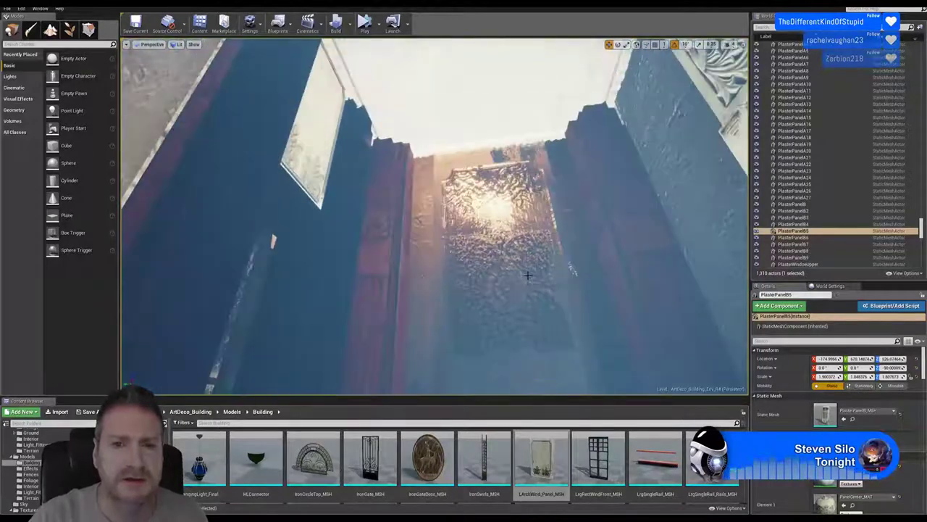
click(493, 185)
ctrl+click(421, 185)
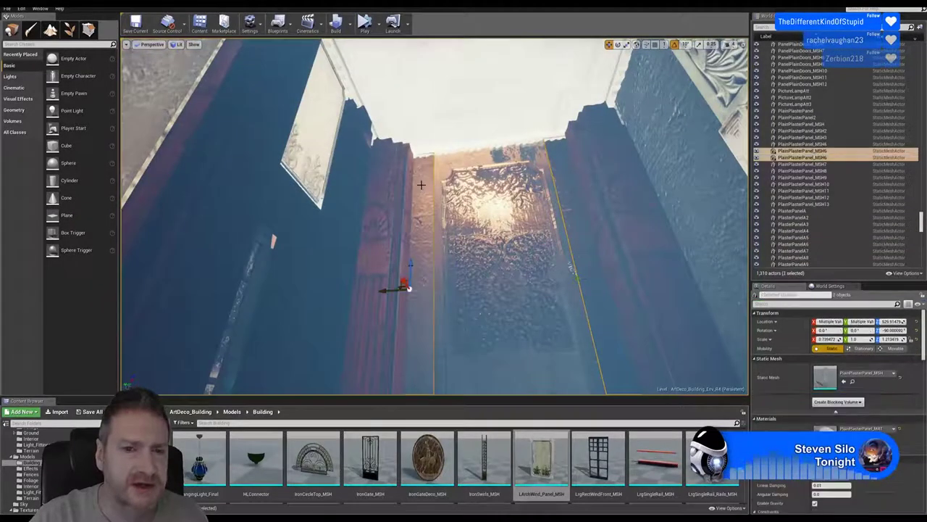
right_click(422, 187)
mouse_move(471, 305)
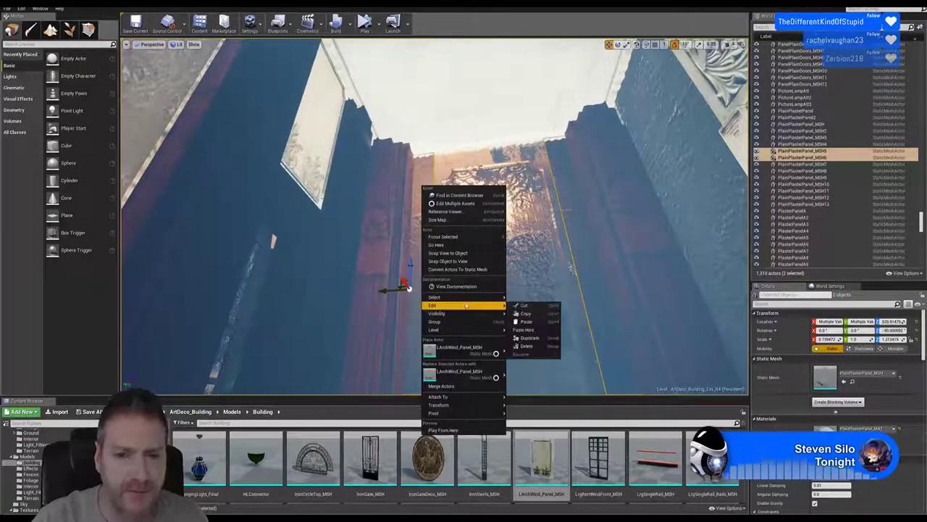
click(522, 331)
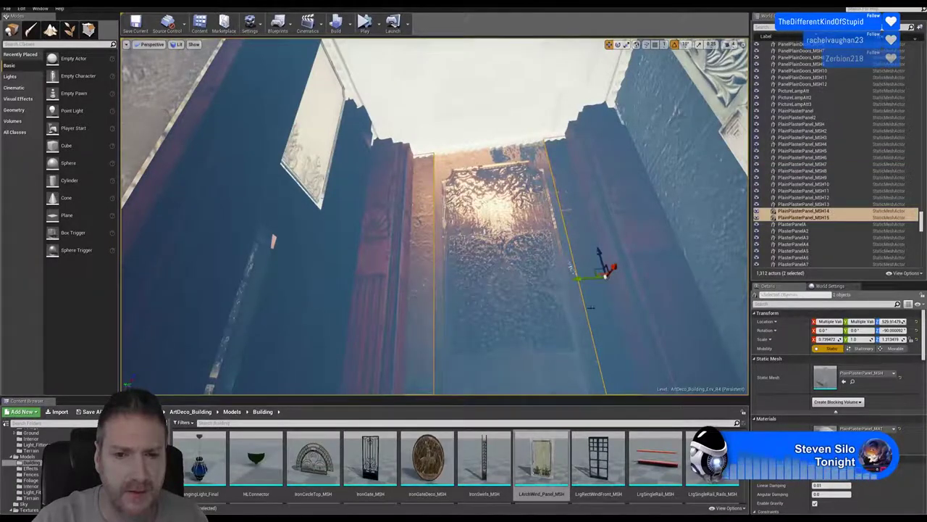
drag(612, 268, 704, 146)
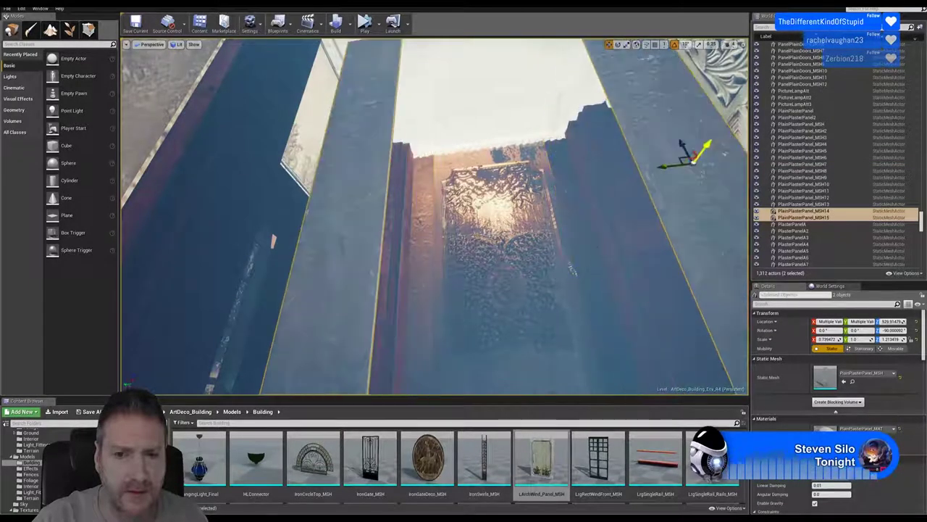
Step: Bring the two copied plain panels onto the wall behind the decorative panel and shift them along Y toward the window
right_drag(705, 146, 718, 210)
right_drag(526, 342, 541, 189)
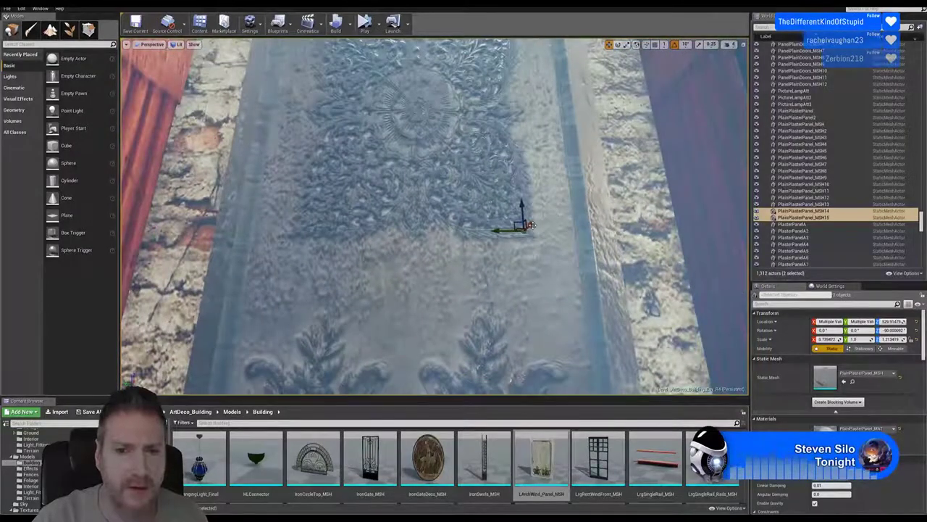
drag(532, 226, 675, 84)
right_drag(675, 84, 645, 134)
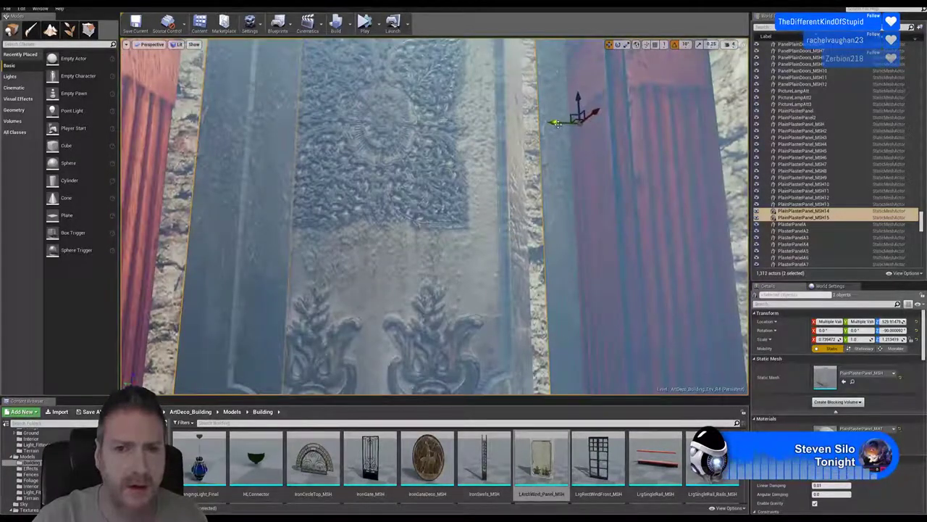
drag(558, 123, 538, 123)
right_drag(539, 123, 547, 93)
Step: Slide PlainPlasterPanel_MSH14 and PlainPlasterPanel_MSH15 individually along Y to fill the bare strips on either side of the decorative panel
click(263, 170)
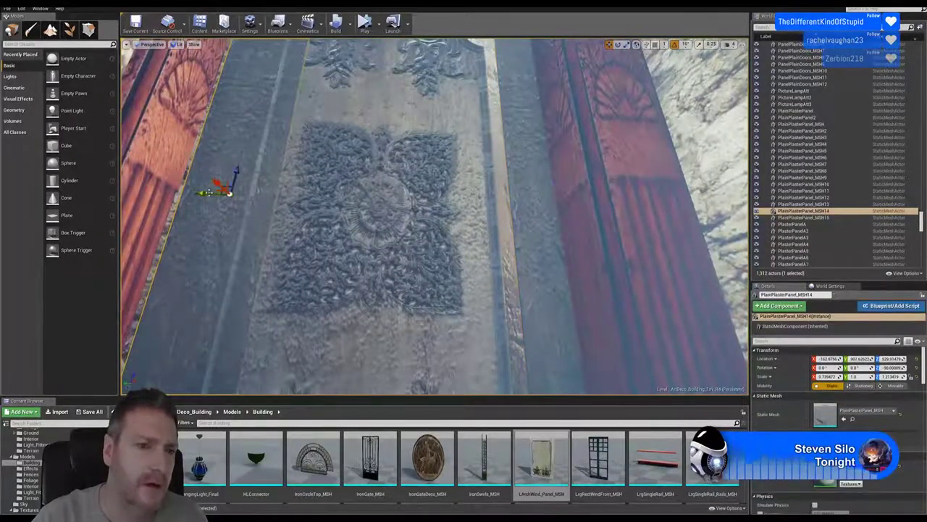
drag(202, 194, 174, 190)
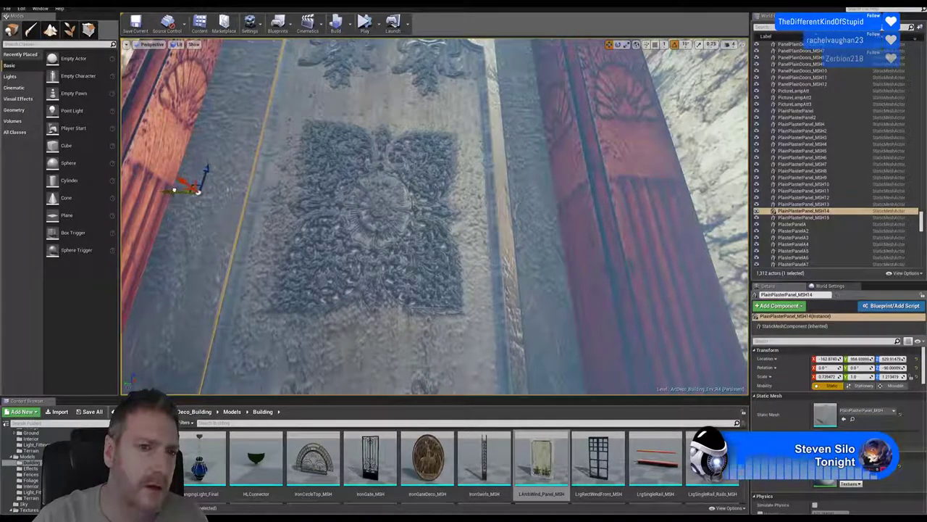
click(532, 194)
drag(523, 208, 507, 212)
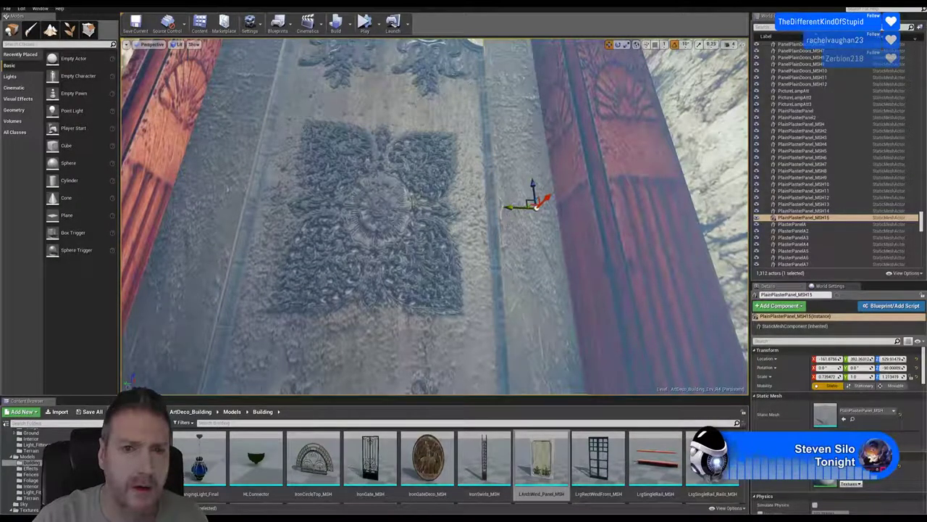
right_drag(508, 212, 501, 193)
right_drag(363, 224, 354, 216)
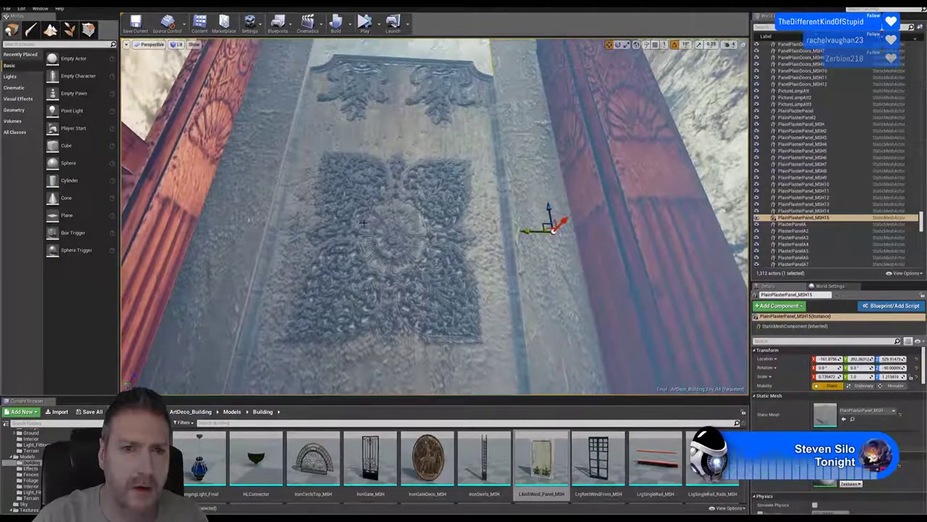
ctrl+click(260, 156)
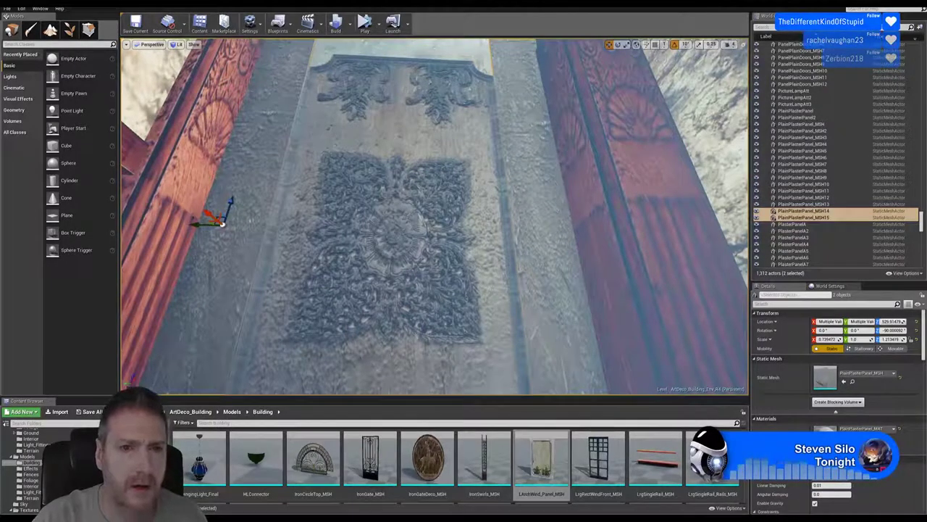
right_drag(319, 188, 414, 227)
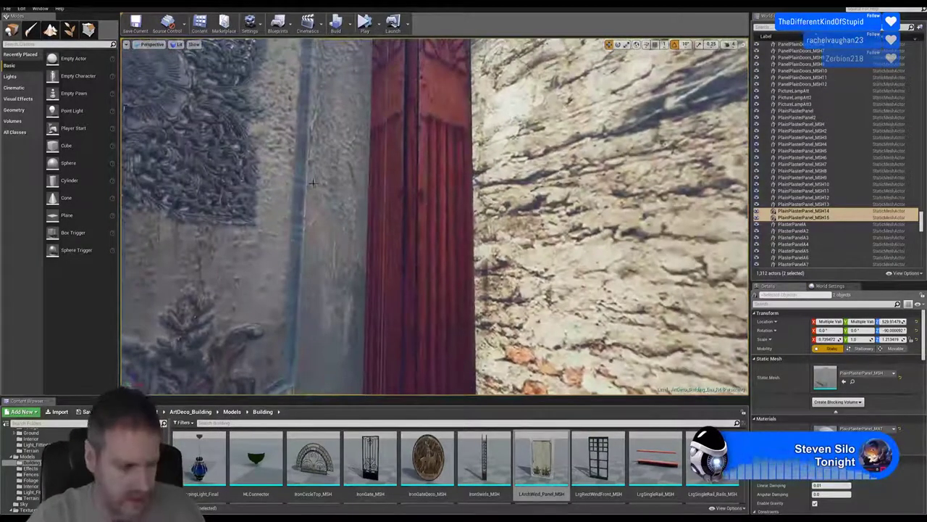
key(Escape)
Step: Rotate the decorative panel PlasterPanelA27 by 90 degrees about the vertical axis to a Z rotation of about 0
right_drag(336, 194, 424, 194)
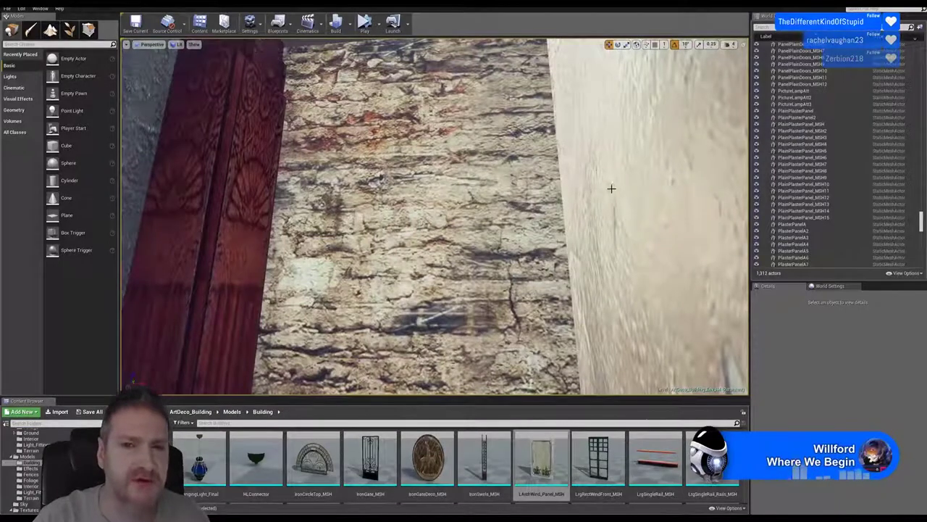
click(621, 149)
right_drag(621, 149, 634, 149)
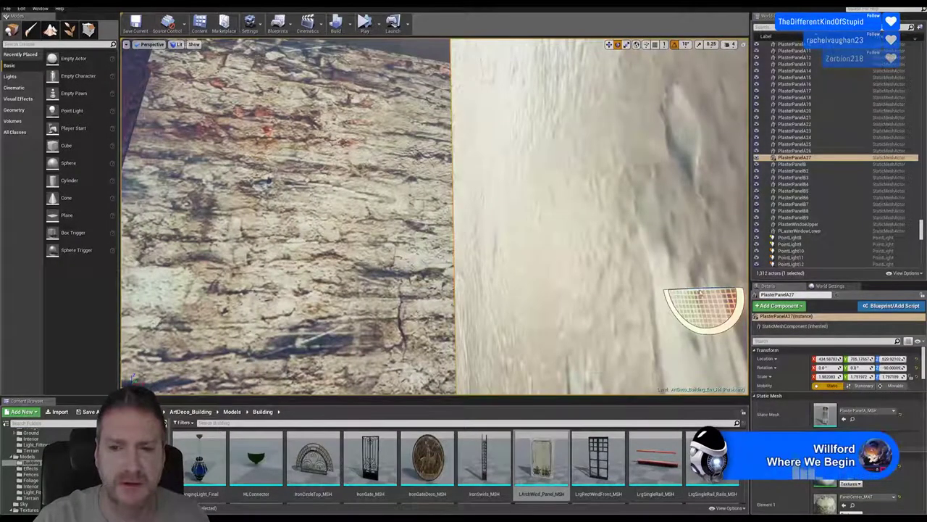
drag(727, 289, 652, 292)
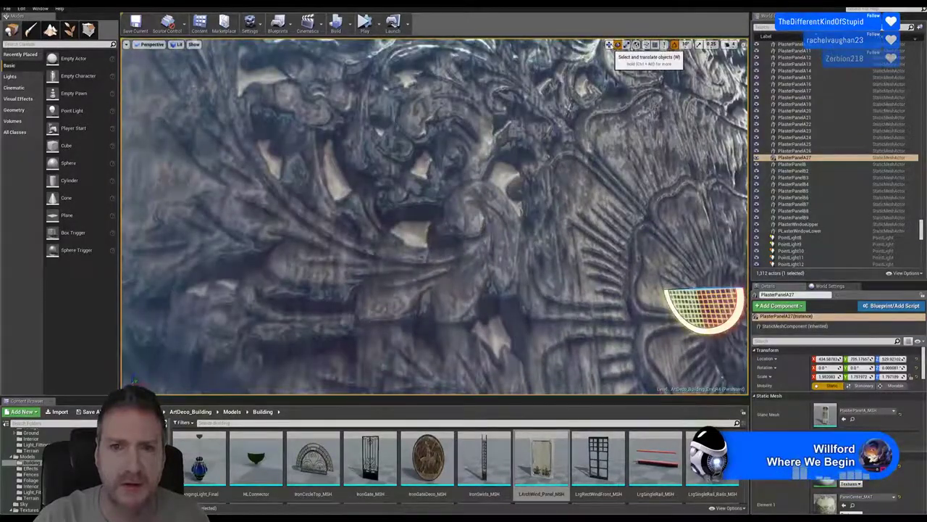
Step: Move PlasterPanelA27 onto the bare wall beside the doorway column, at X about 482 and Y about 206
right_drag(591, 124, 583, 129)
right_drag(400, 256, 394, 259)
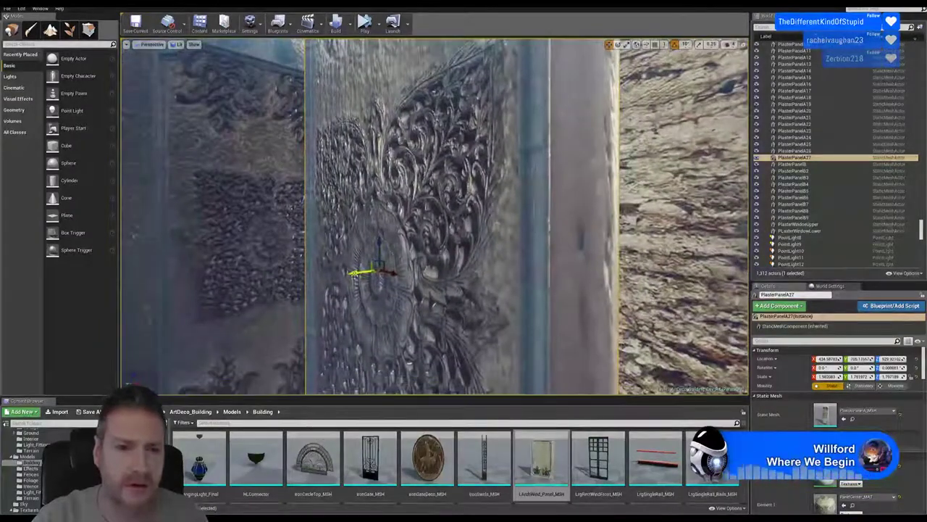
drag(354, 273, 572, 245)
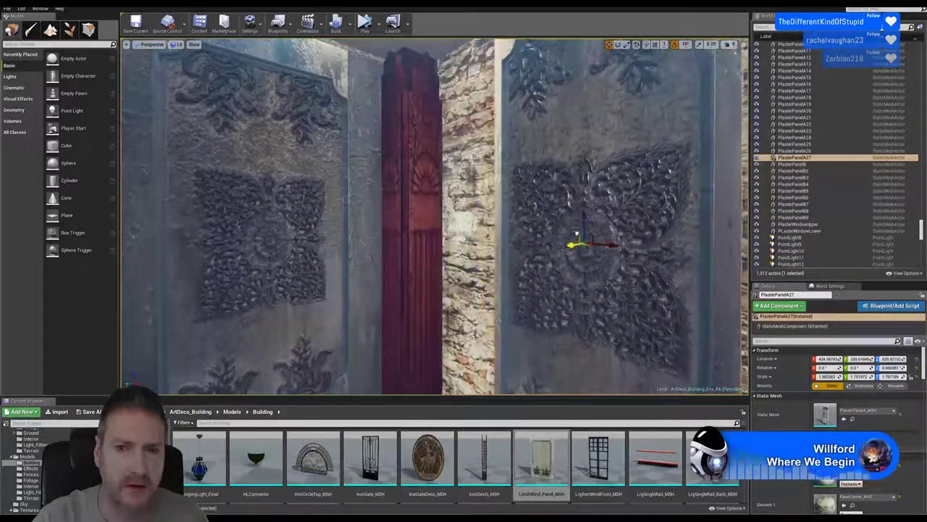
mouse_move(568, 134)
right_down()
mouse_move(569, 144)
mouse_move(554, 141)
right_up()
drag(468, 227, 488, 226)
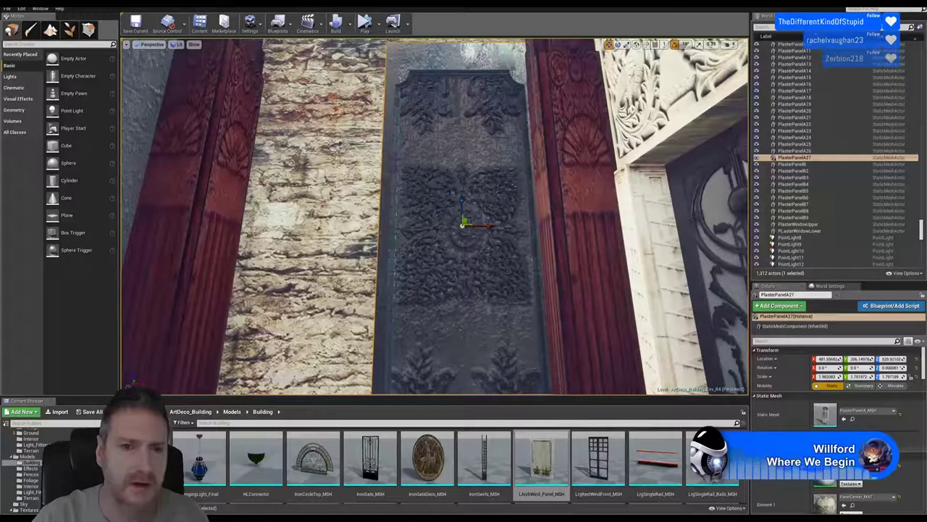
Step: Duplicate PlasterPanelA27 and move the copy along X beside the original to cover the remaining bare wall
right_click(428, 173)
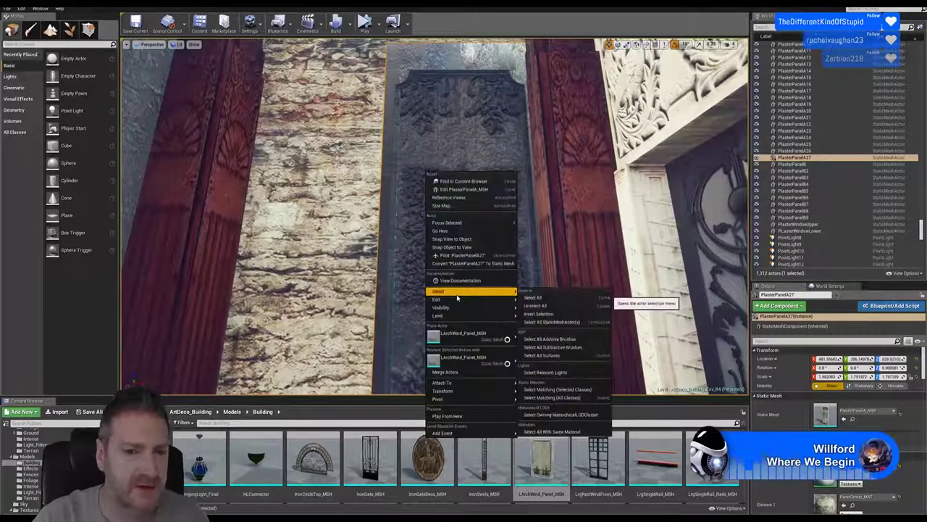
mouse_move(468, 300)
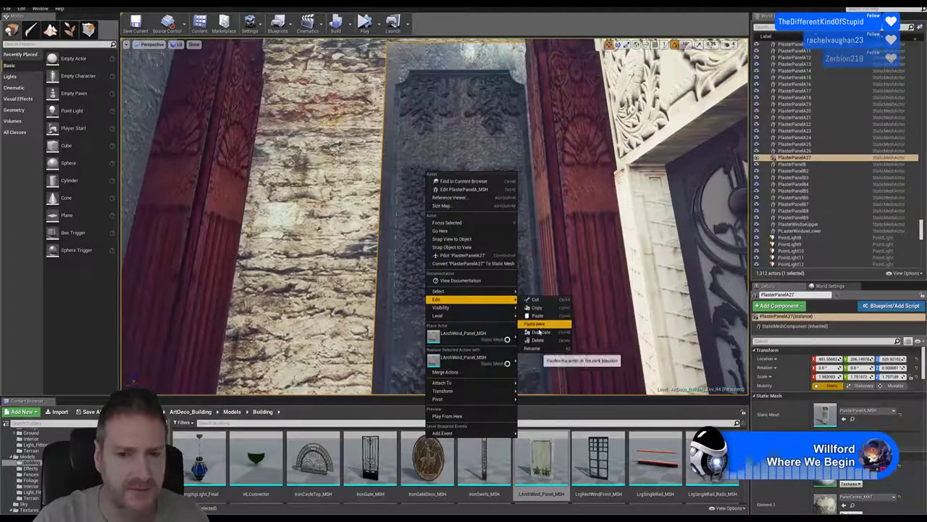
click(541, 332)
drag(486, 211, 332, 209)
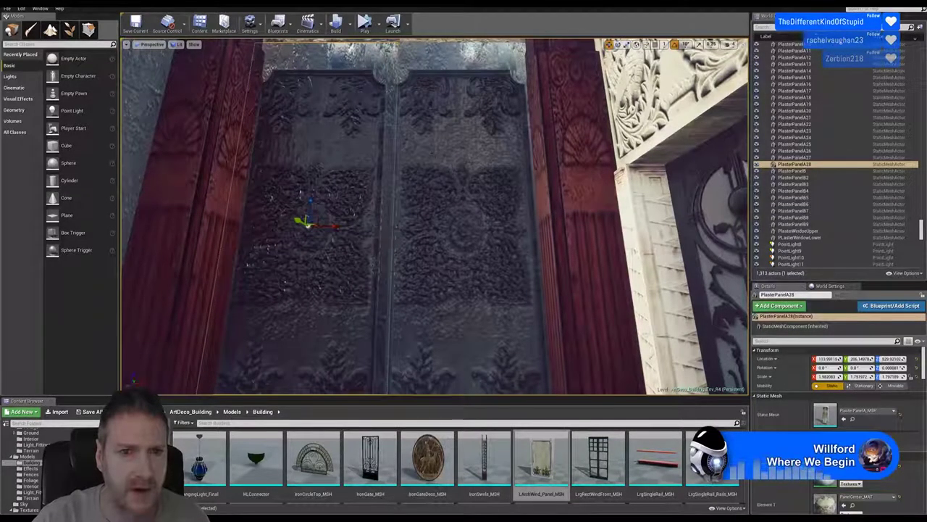
Step: Narrow PlasterPanelA27 and PlasterPanelA28 together to an X scale of about 1.92
click(431, 101)
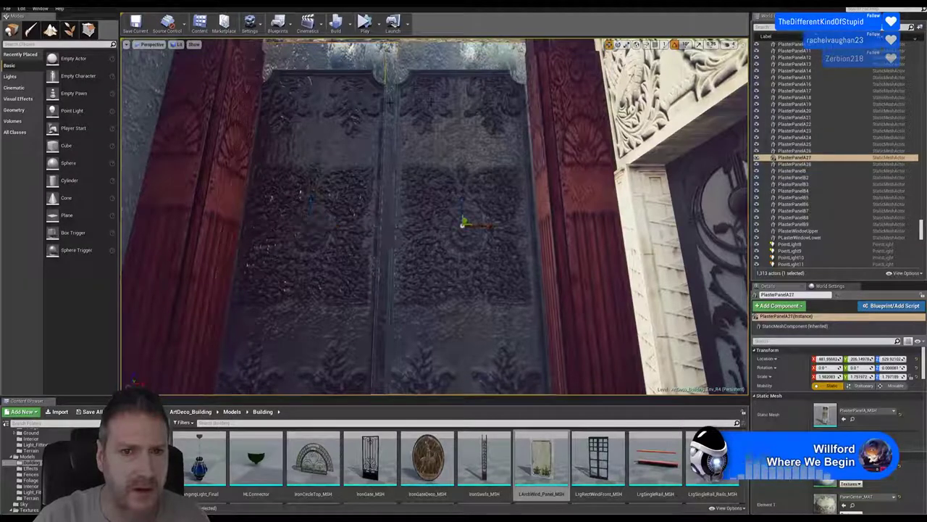
ctrl+click(345, 107)
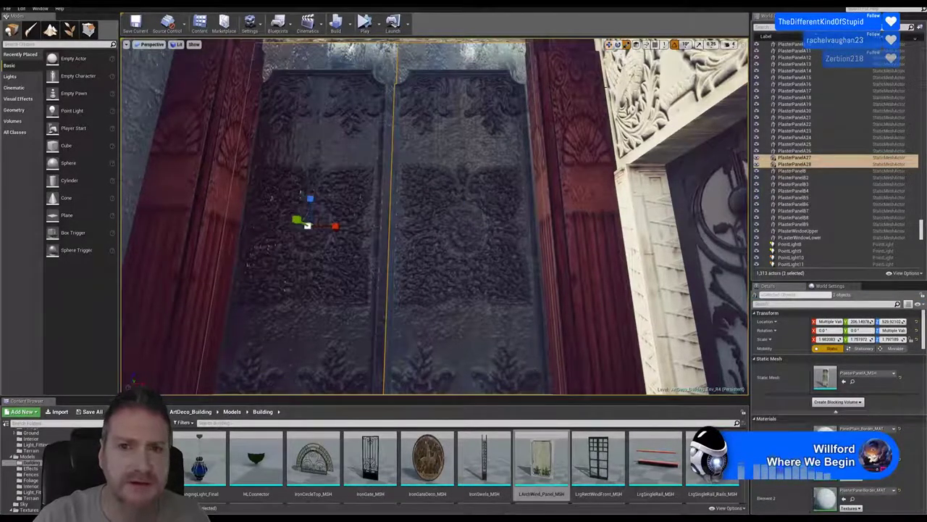
drag(335, 225, 341, 225)
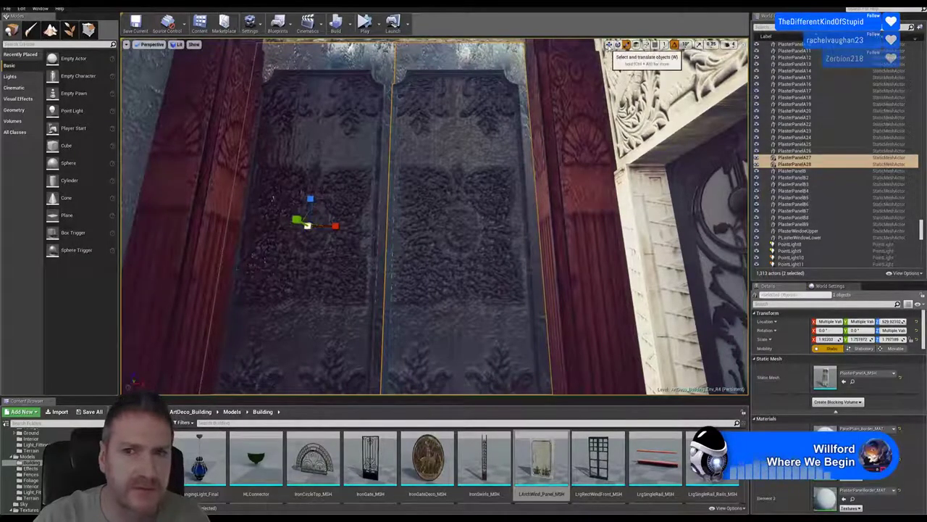
Step: Shift the two decorative panels together along X to centre them between the columns, adjust their depth along Y, and clear the selection
click(609, 44)
drag(335, 226, 344, 225)
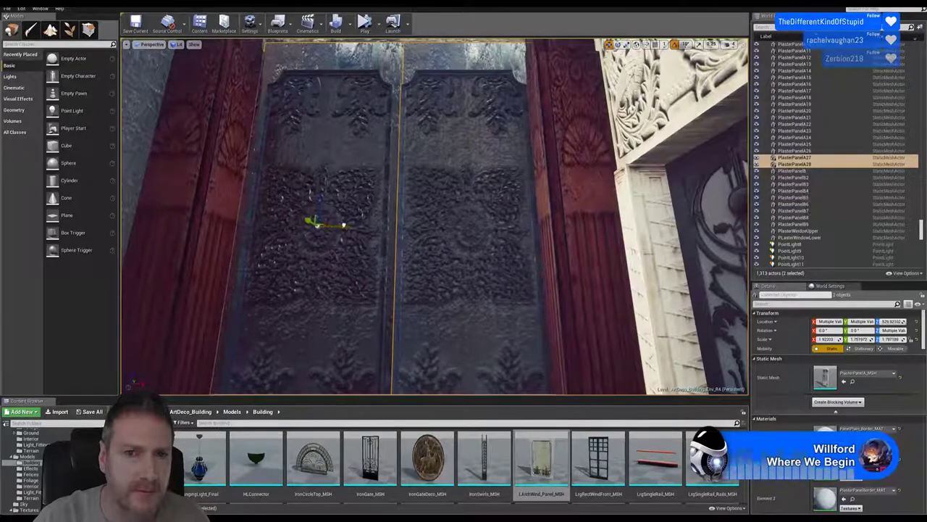
right_drag(343, 224, 344, 277)
right_drag(396, 154, 381, 155)
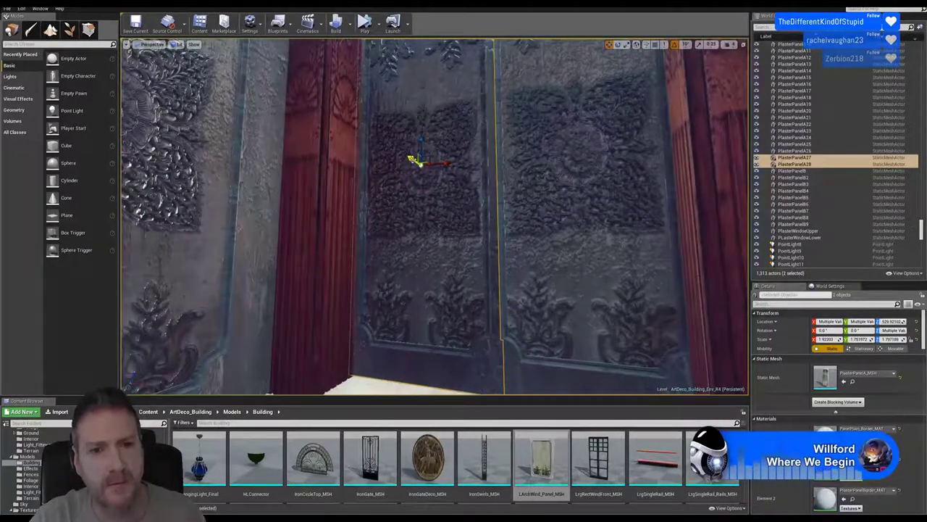
drag(413, 161, 413, 162)
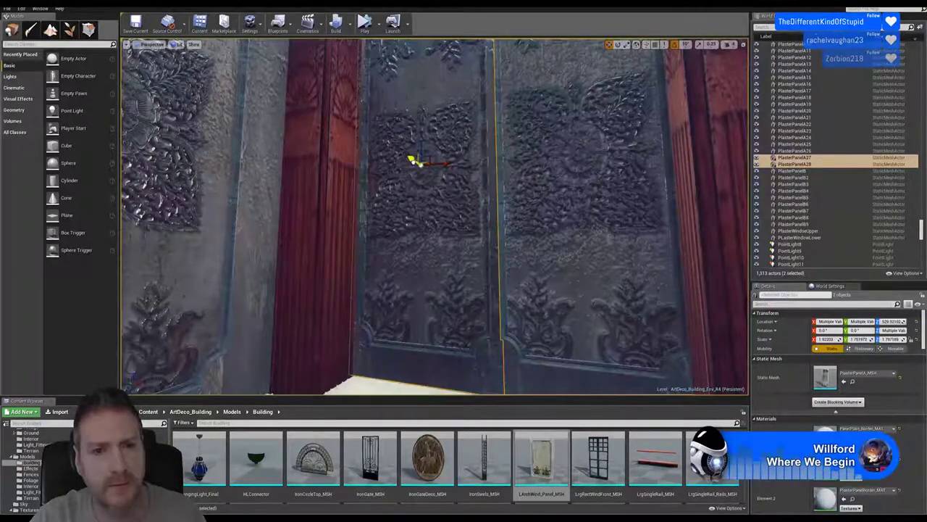
key(Escape)
Step: Duplicate the plain panel PlainPlasterPanel_MSH14 and move the copy along X out in front of the window
right_drag(413, 161, 305, 127)
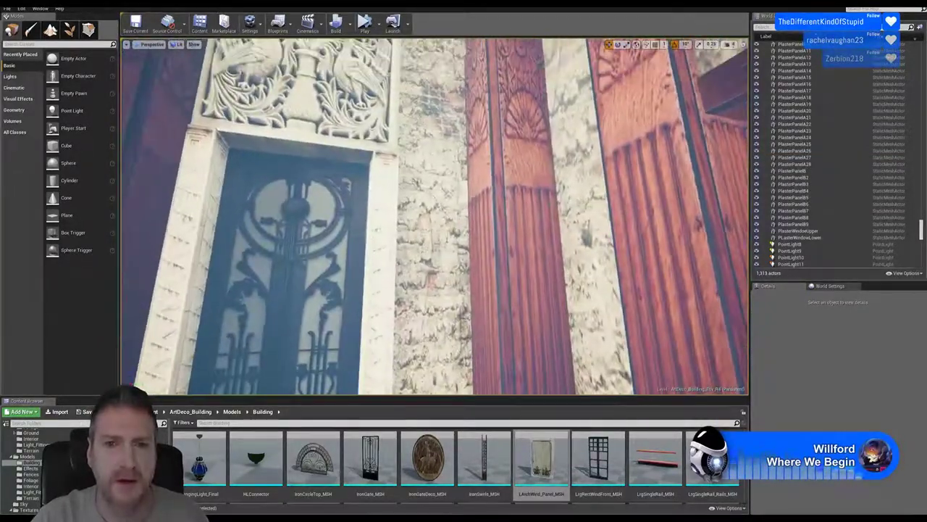
right_drag(540, 160, 459, 171)
right_click(432, 165)
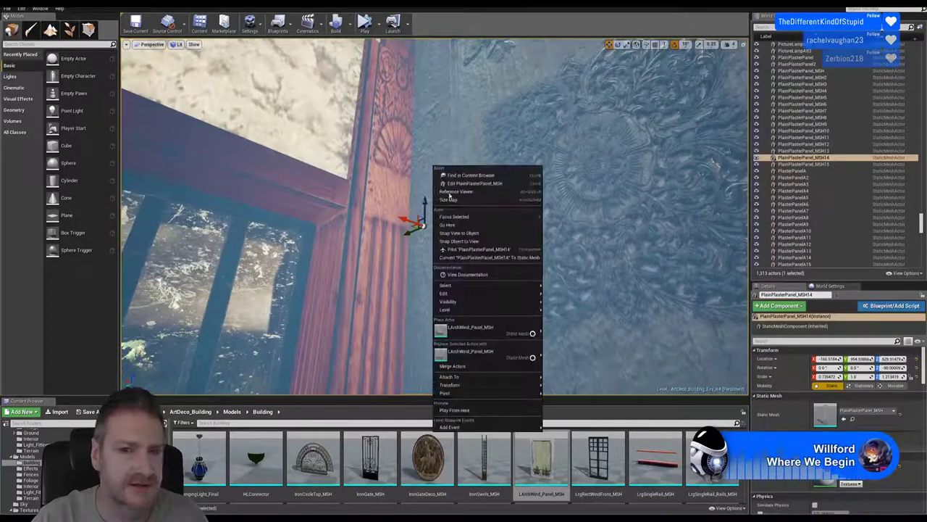
mouse_move(463, 294)
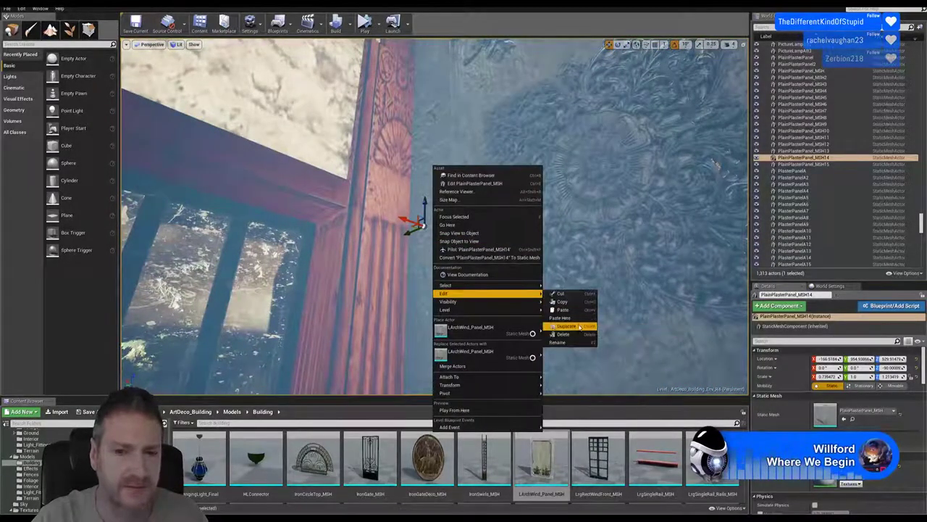
click(567, 326)
drag(404, 217, 194, 220)
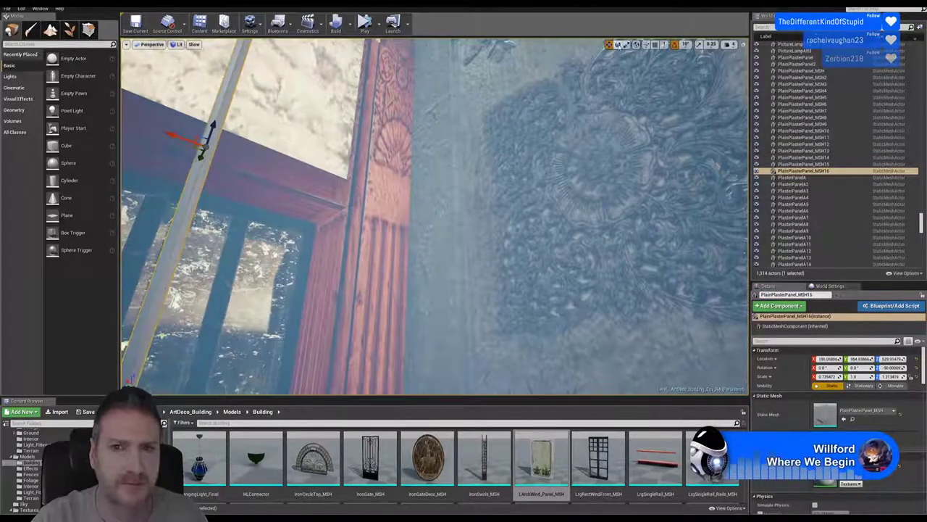
Step: Rotate the copied plain panel by 90 degrees about the vertical axis to align it with the window wall
click(618, 45)
drag(178, 121, 253, 126)
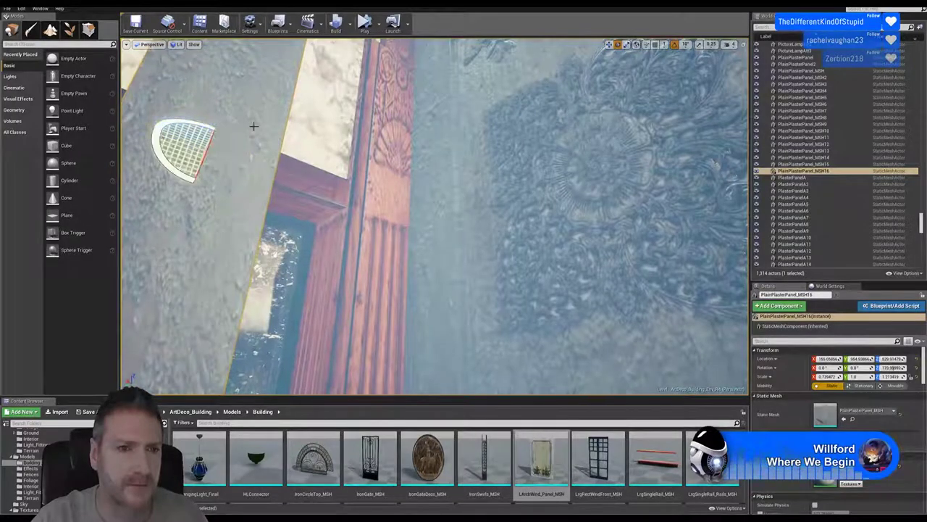
click(608, 46)
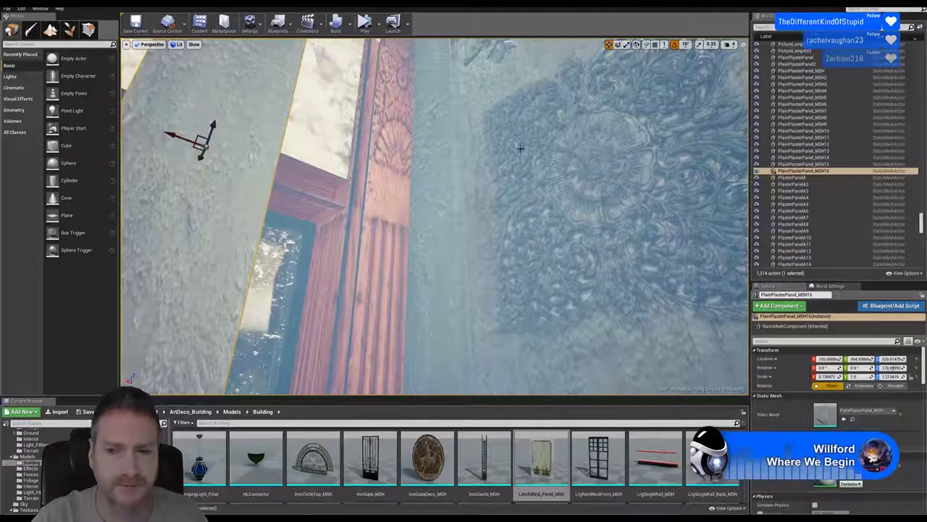
Step: Move the rotated plain panel into the gap between the columns beside the window, at X about 613 and Y about 1011
right_drag(520, 148, 427, 105)
right_drag(499, 232, 456, 230)
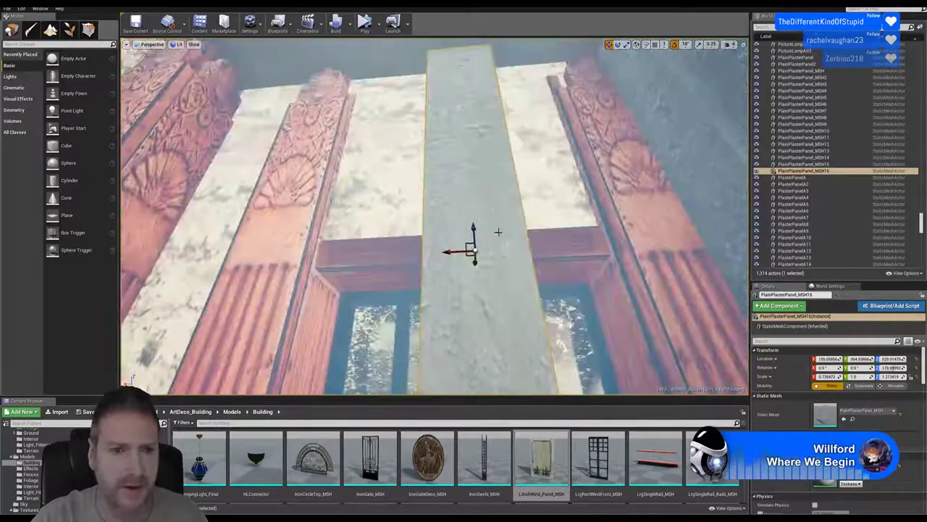
drag(454, 255, 174, 247)
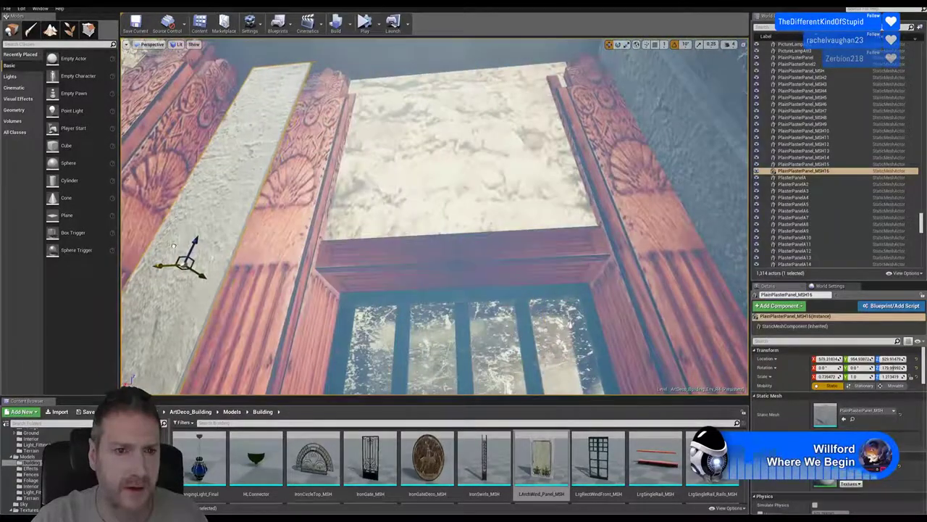
right_drag(248, 291, 267, 300)
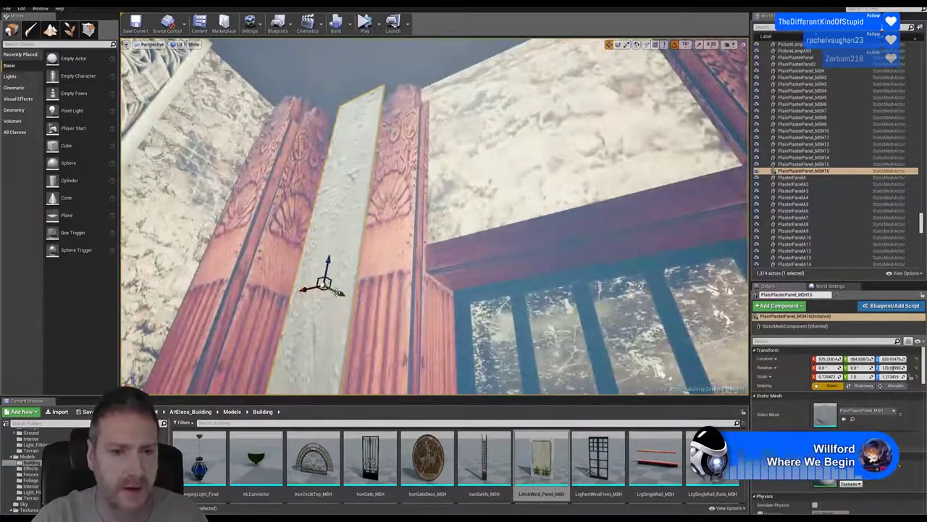
mouse_move(337, 291)
mouse_down()
mouse_move(361, 303)
mouse_move(336, 306)
mouse_up()
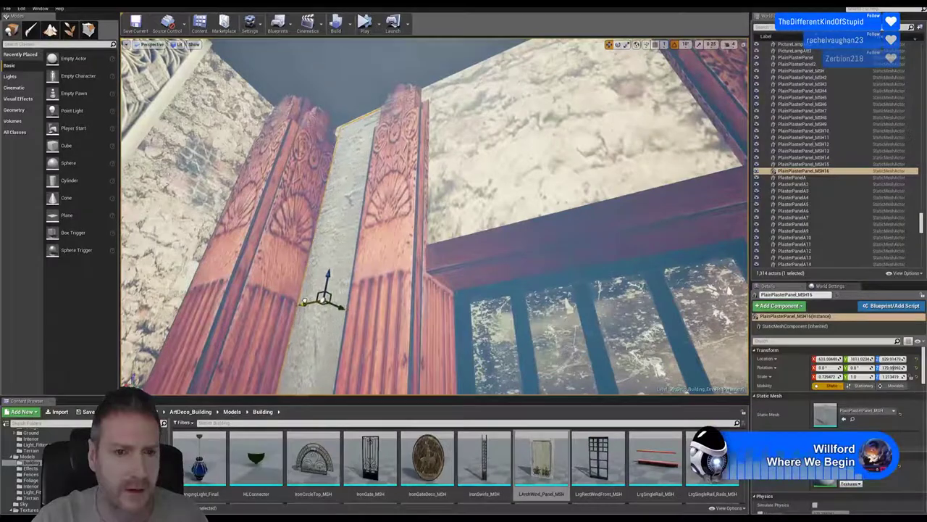
mouse_move(210, 262)
right_down()
mouse_move(234, 288)
mouse_move(195, 284)
mouse_move(210, 263)
right_up()
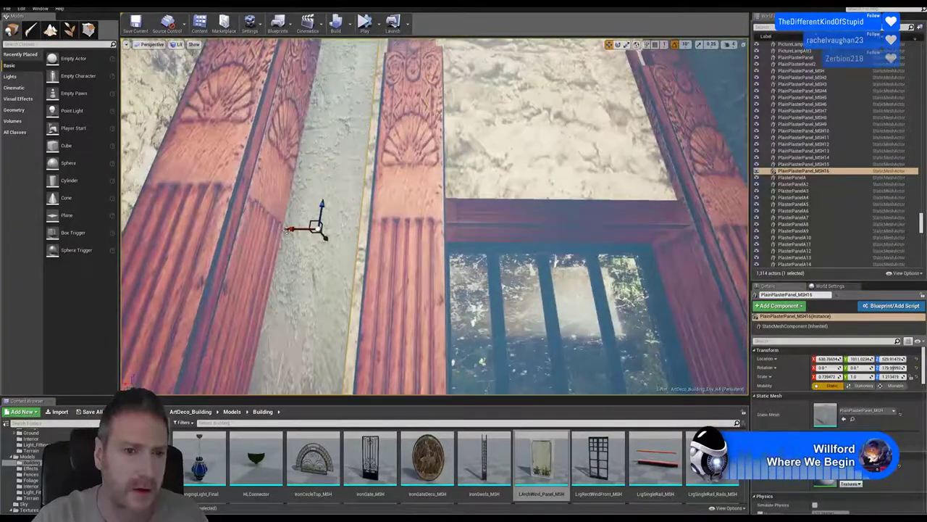
drag(290, 228, 297, 236)
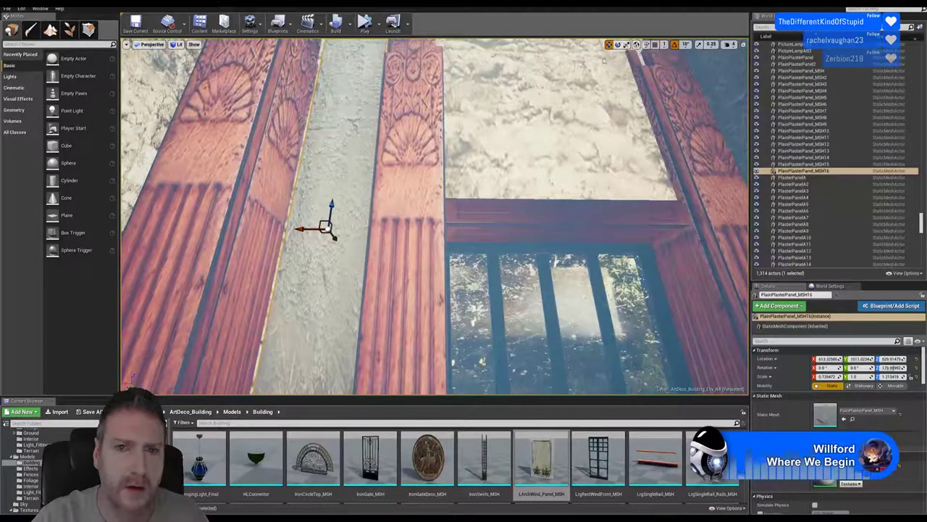
Step: Widen the plain panel to an X scale of about 0.84 and position it at X about 615 to fill the gap between the columns
click(627, 44)
drag(357, 229, 364, 229)
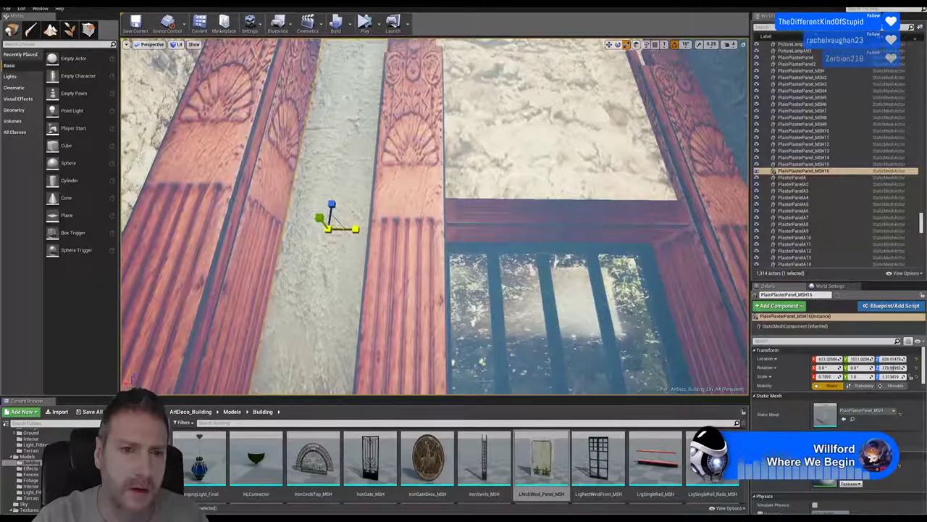
click(609, 44)
drag(299, 229, 295, 230)
right_drag(378, 189, 362, 210)
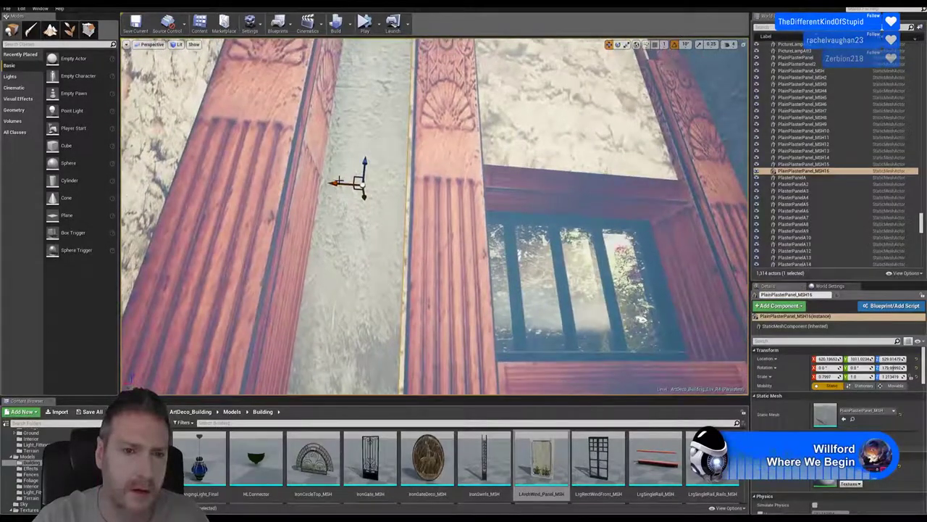
drag(332, 183, 341, 181)
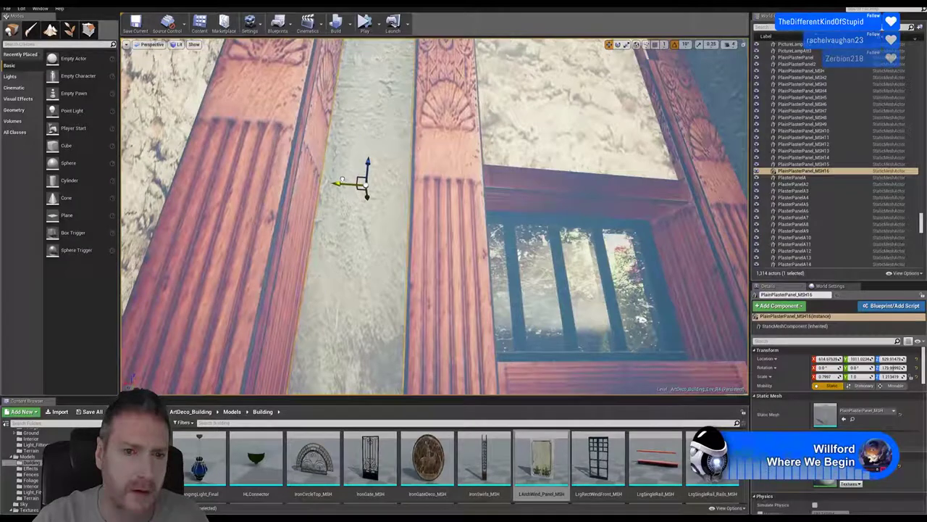
click(627, 45)
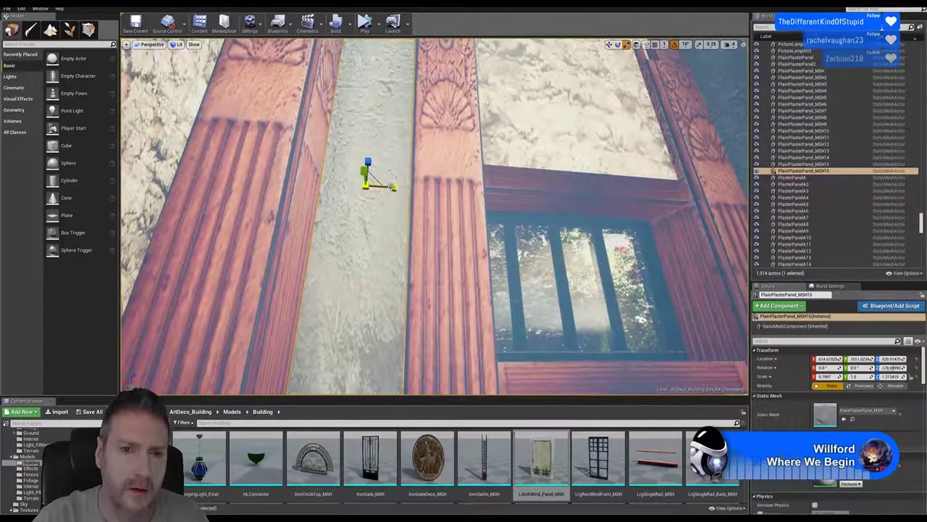
click(609, 45)
right_drag(565, 109, 507, 101)
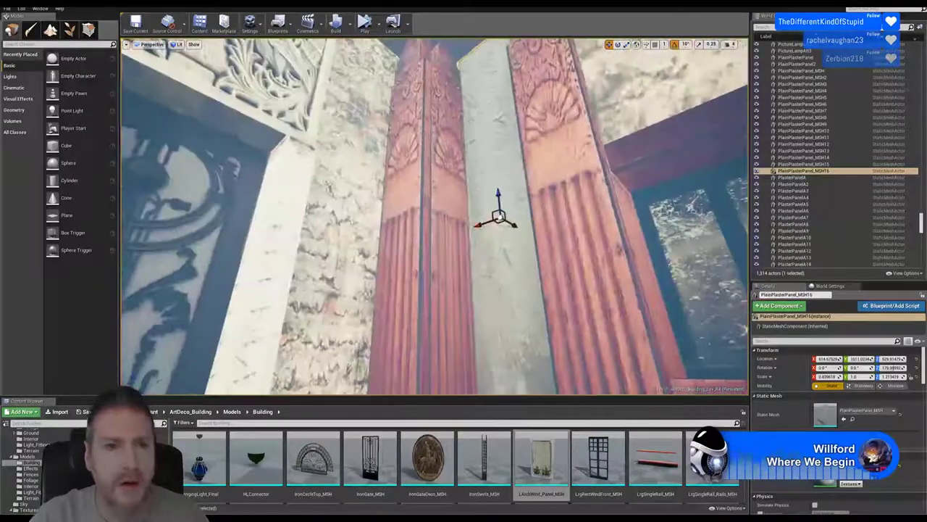
Step: Duplicate the plain panel PlainPlasterPanel_MSH16, move the copy along Y to about 707, and rotate it to 90 degrees about the vertical axis
right_click(490, 149)
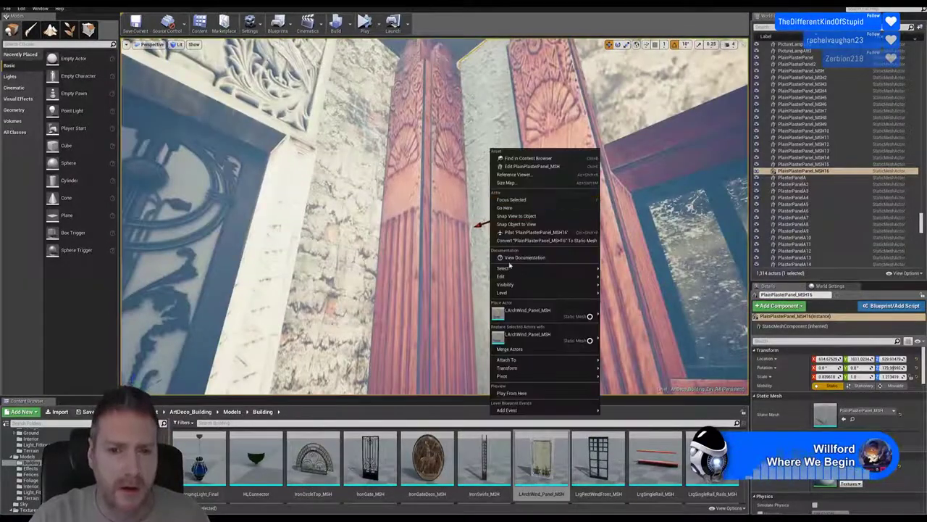
mouse_move(510, 276)
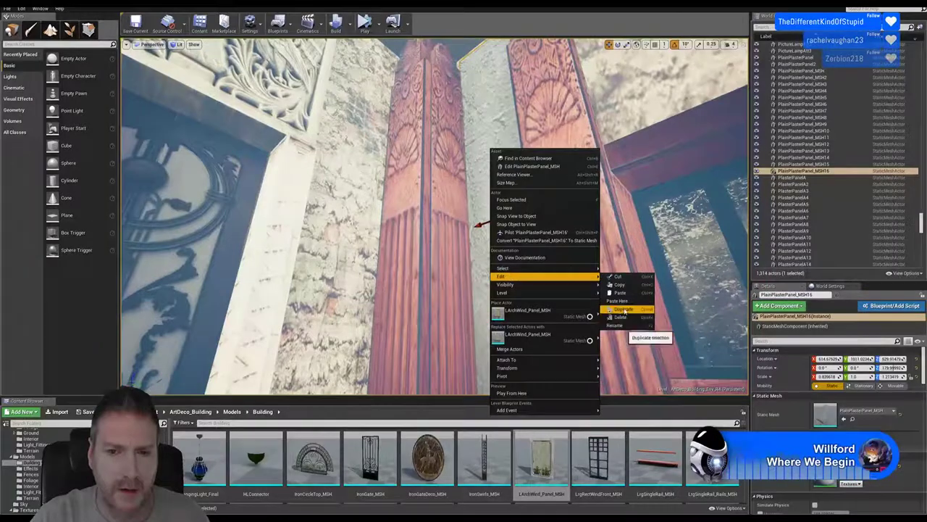
click(515, 232)
drag(512, 225, 395, 157)
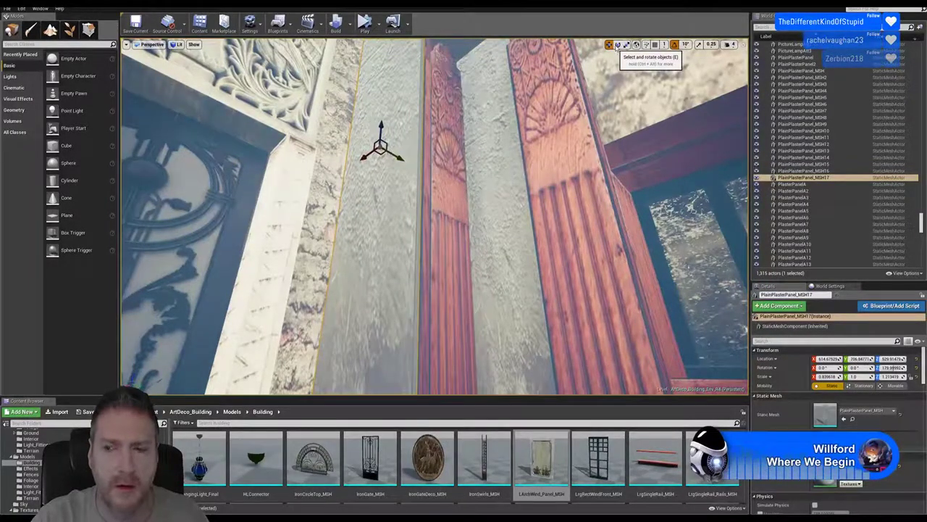
click(617, 45)
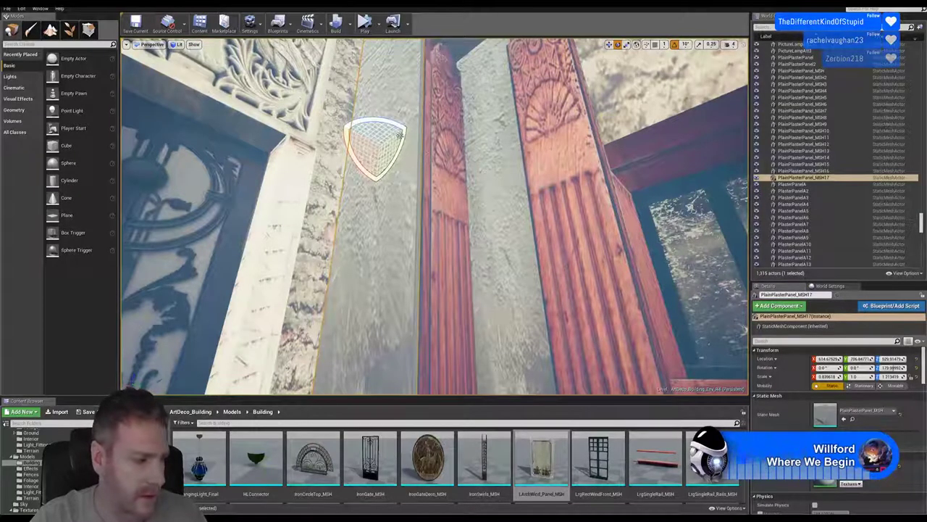
drag(369, 117, 464, 124)
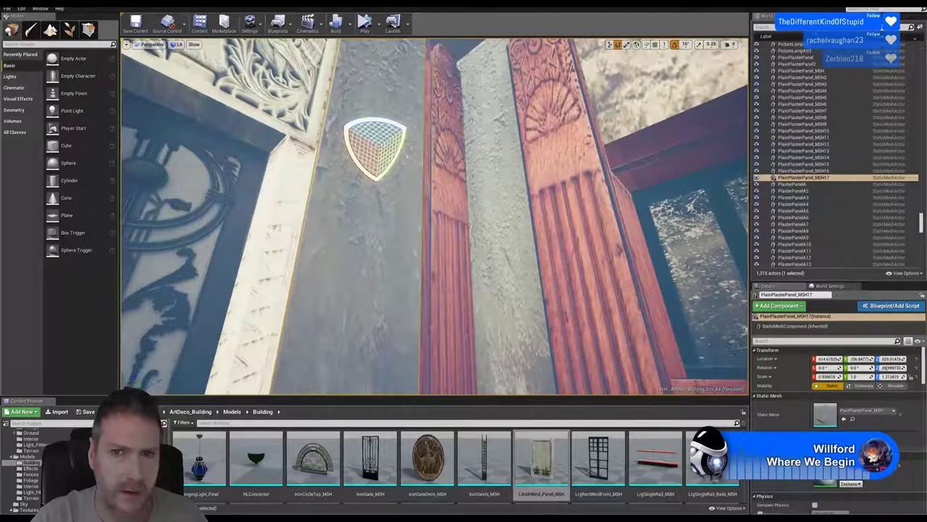
Step: Move the rotated plain panel to X about 818 and Y about 789, covering the bare wall between the doorway and the column
click(608, 44)
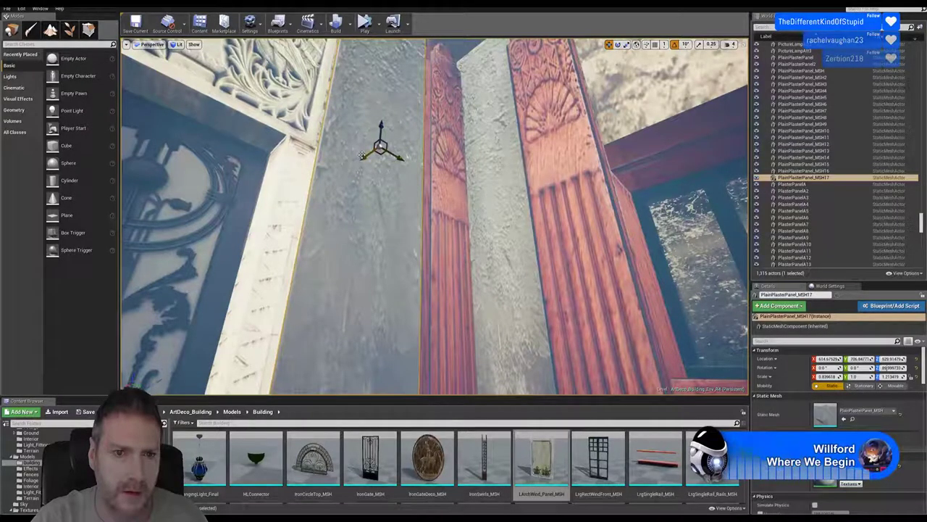
drag(362, 155, 293, 212)
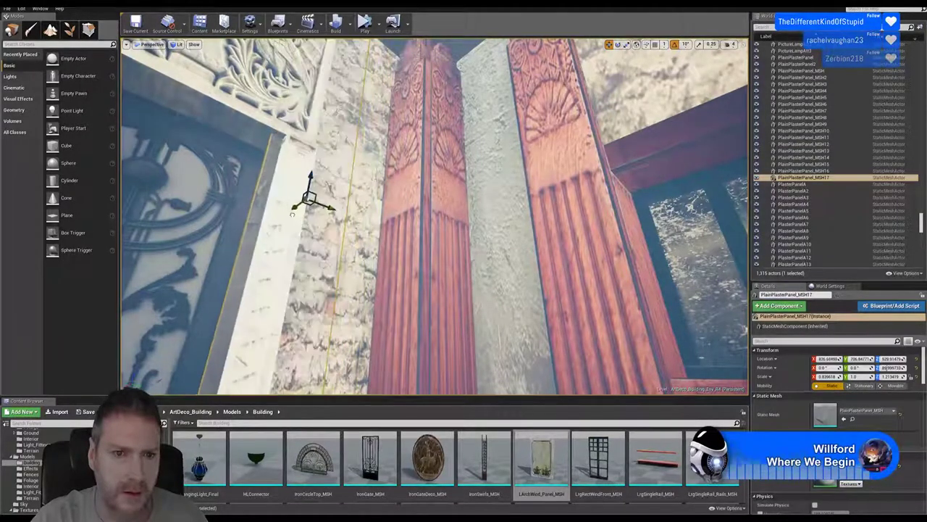
click(315, 213)
click(329, 215)
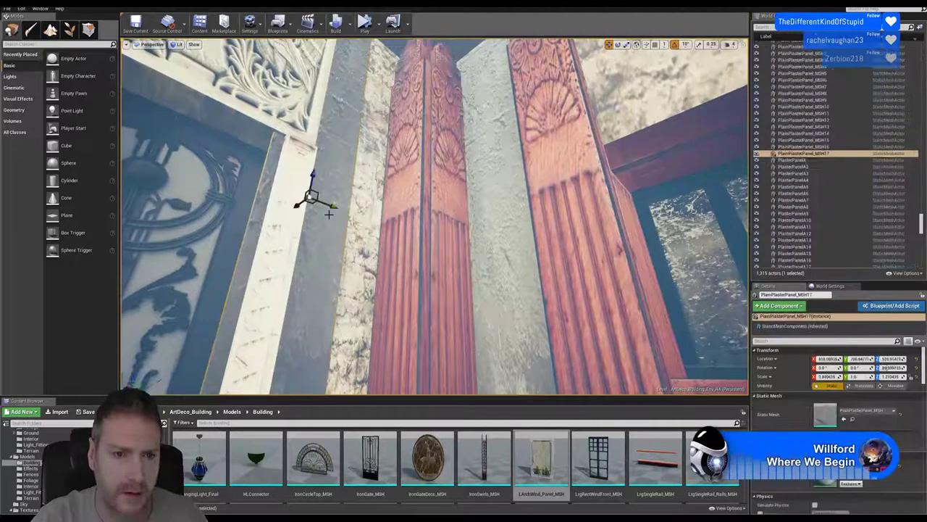
drag(332, 206, 377, 209)
right_drag(426, 214, 422, 214)
right_drag(459, 167, 463, 166)
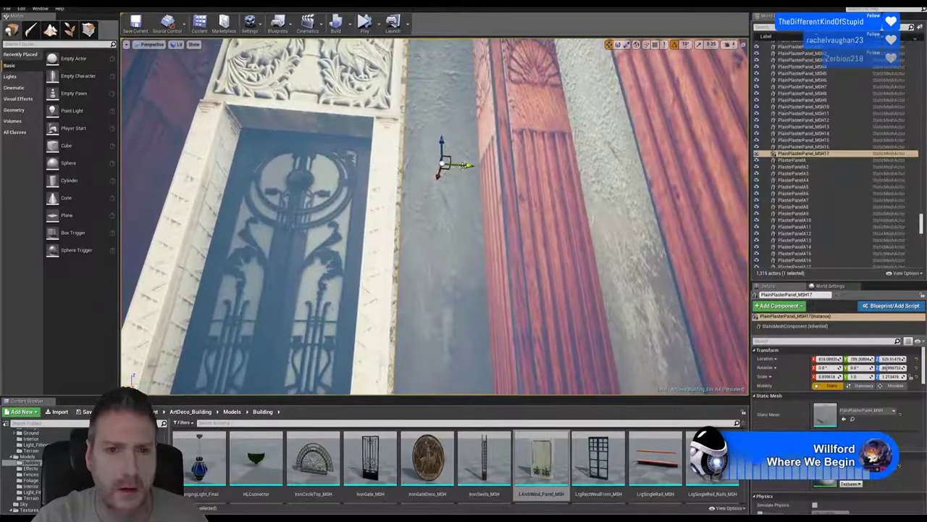
Step: Widen the plain panel beside the doorway to an X scale of about 0.89 and nudge it along Y to fit the gap
drag(456, 165, 453, 165)
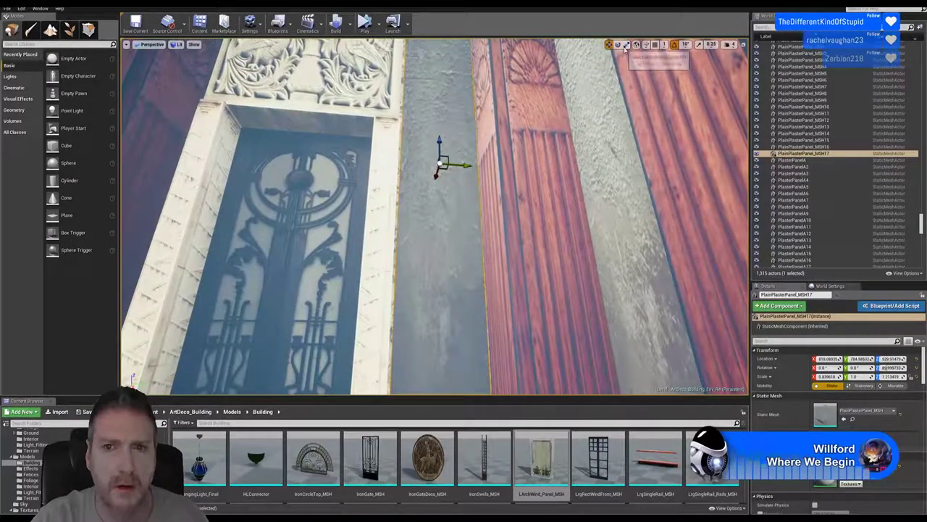
drag(466, 166, 472, 168)
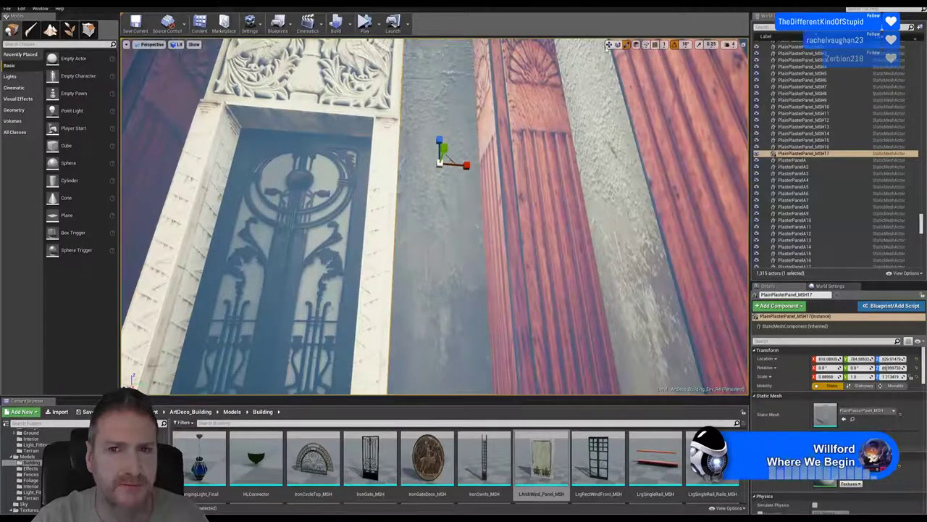
click(609, 44)
drag(464, 163, 463, 165)
right_drag(476, 267, 439, 236)
key(Escape)
Step: Find the decorated upper window plaster panel among the building models and place one at the barred window
right_drag(488, 104, 488, 104)
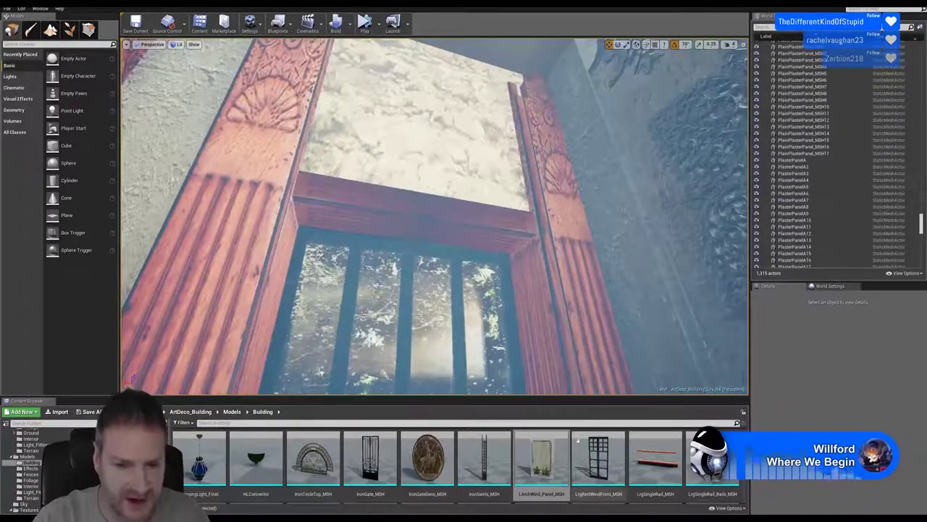
scroll(652, 455, down, 2)
scroll(652, 455, down, 5)
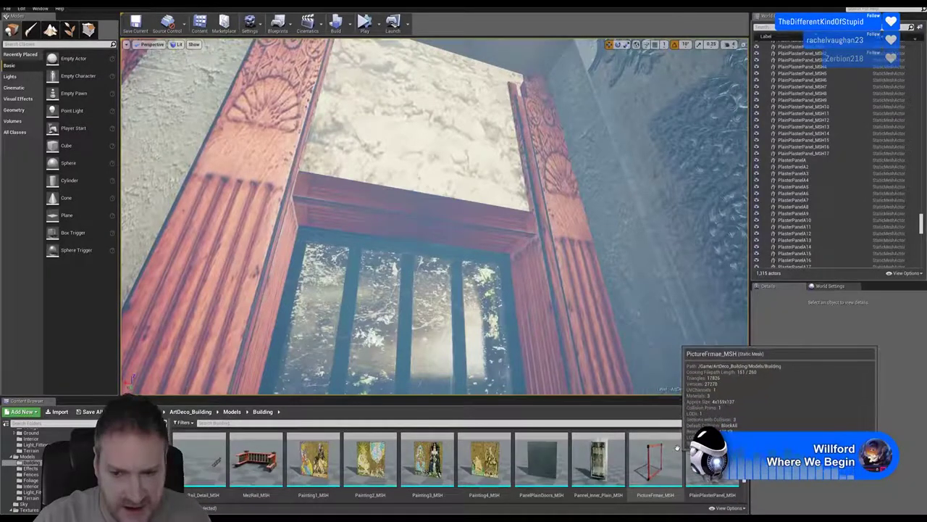
scroll(650, 453, down, 3)
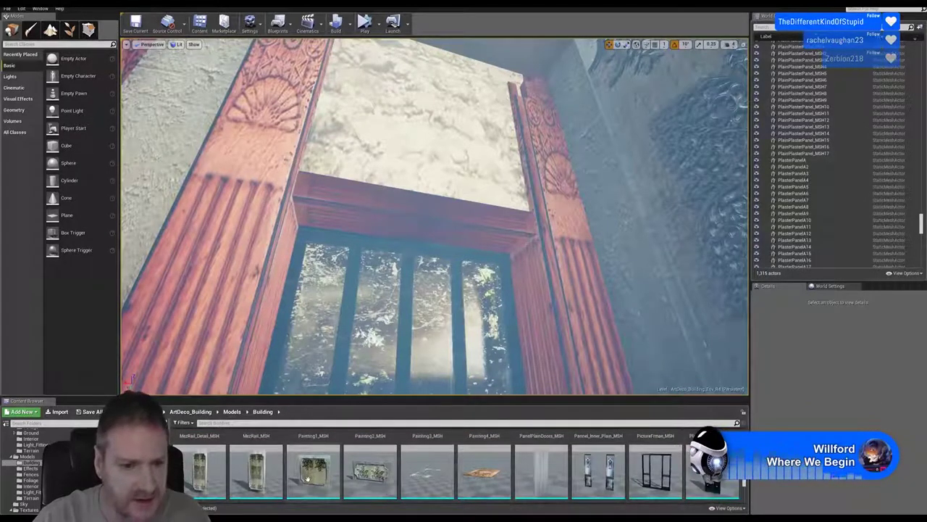
drag(315, 469, 407, 356)
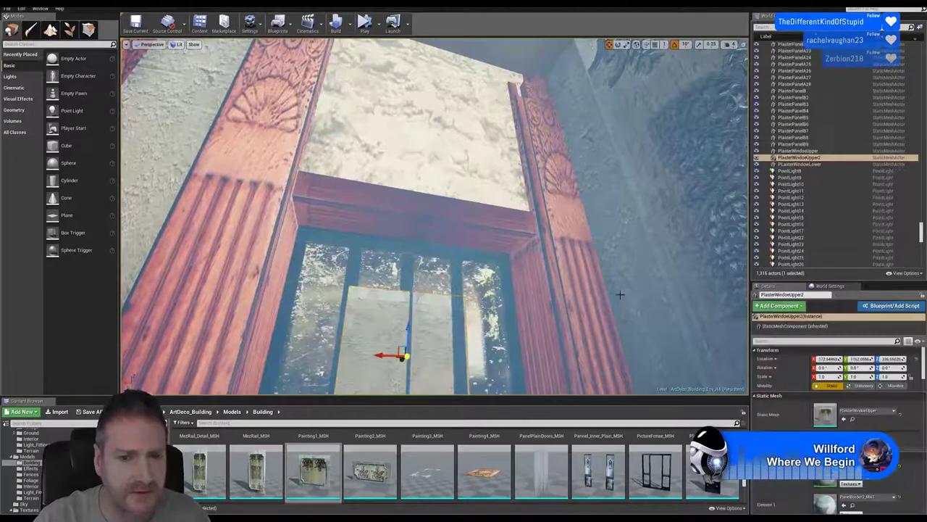
Step: Rotate the upper window plaster panel to -160 degrees about the vertical axis so its decorated face points into the room
click(617, 45)
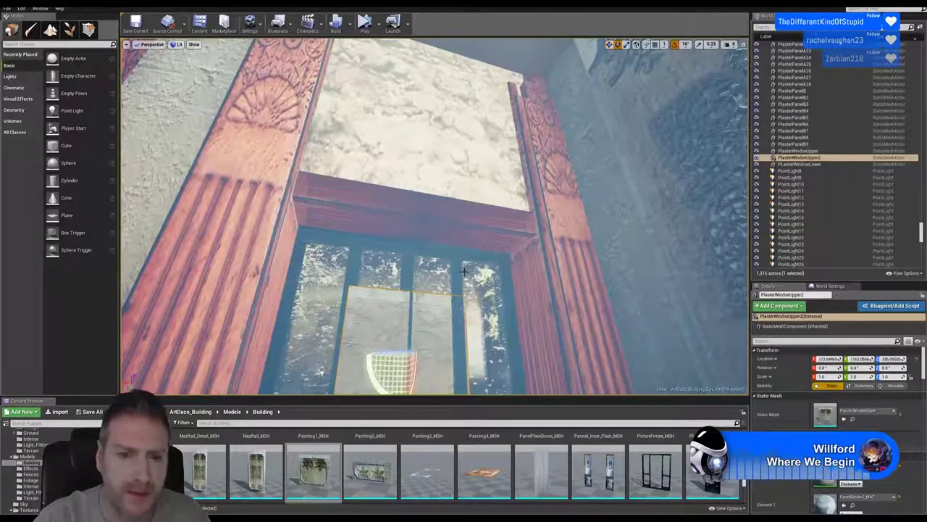
drag(388, 350, 351, 356)
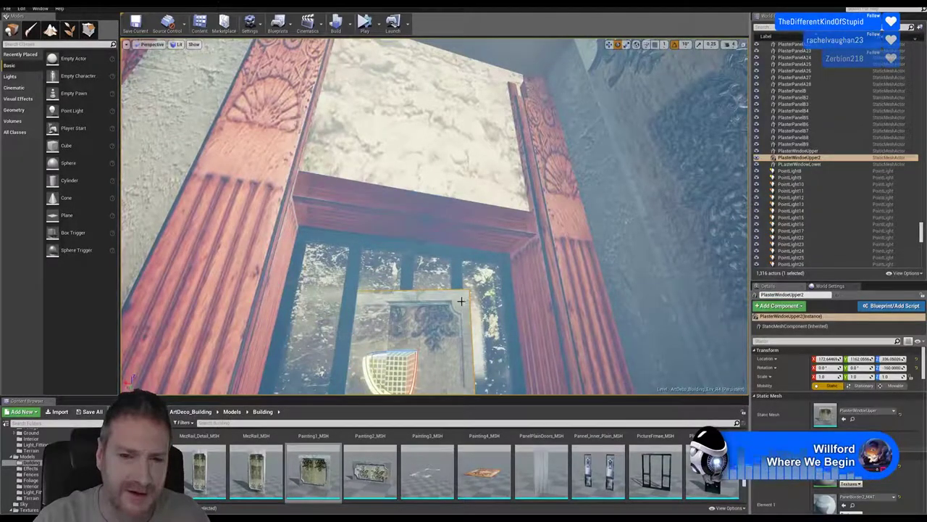
key(Escape)
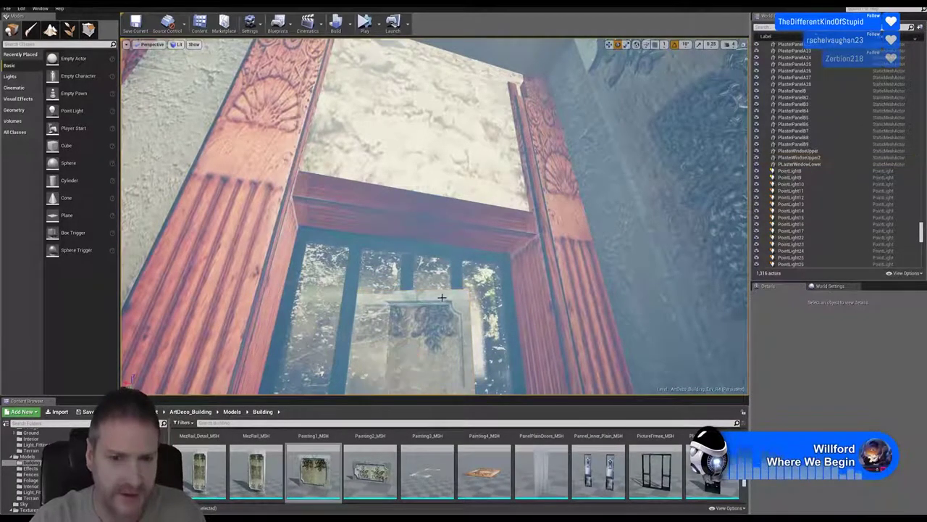
click(449, 297)
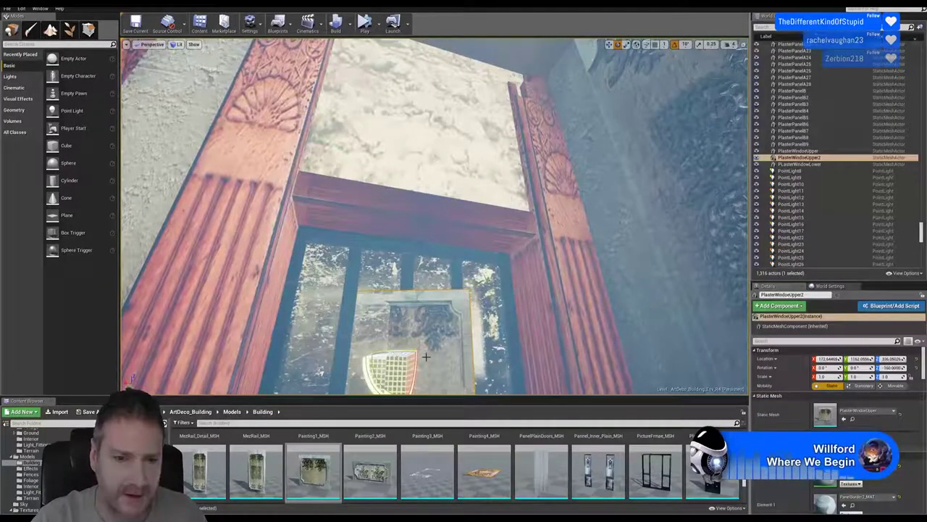
Step: Pull the upper window panel out to Y about 932 in front of the window and rotate it to 180 degrees, parallel to the wall
mouse_move(448, 342)
right_down()
mouse_move(448, 384)
mouse_move(429, 365)
mouse_move(441, 371)
mouse_move(459, 333)
right_up()
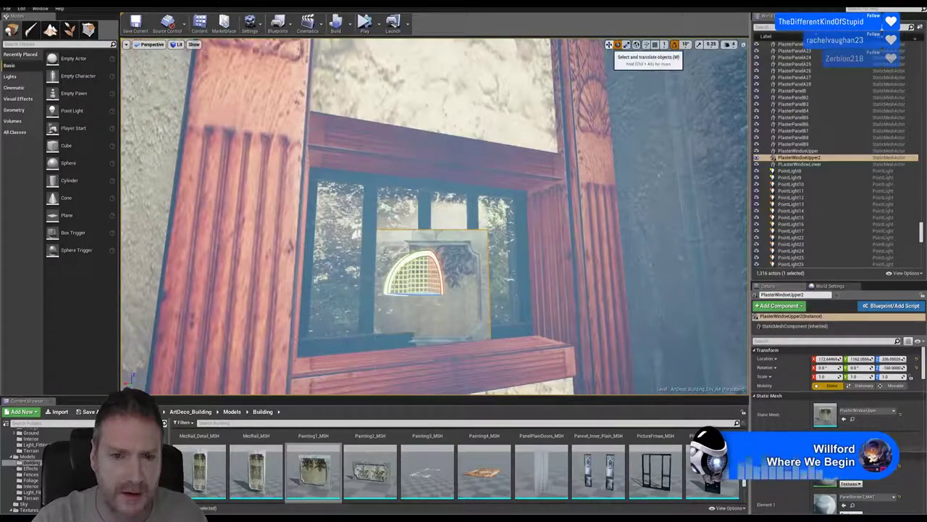
click(609, 44)
mouse_move(438, 305)
right_down()
mouse_move(452, 340)
mouse_move(432, 290)
mouse_move(453, 308)
right_up()
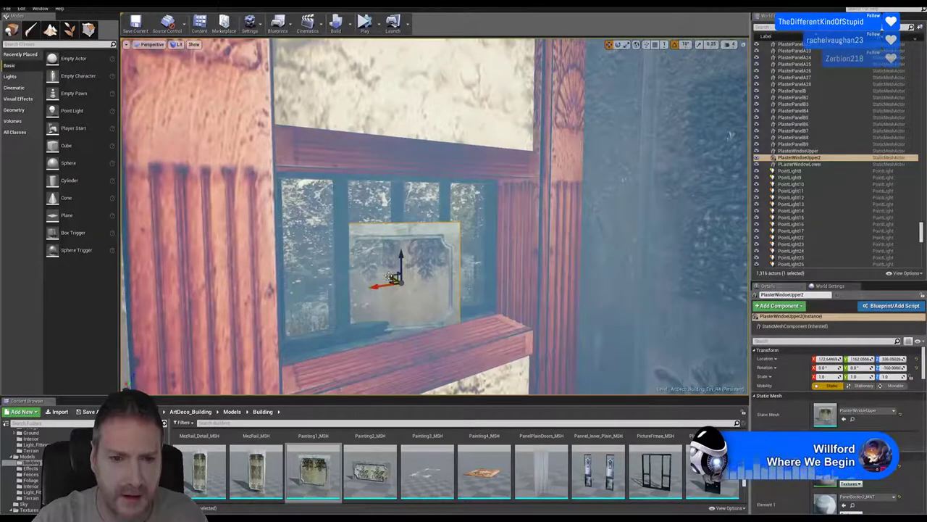
drag(392, 277, 456, 314)
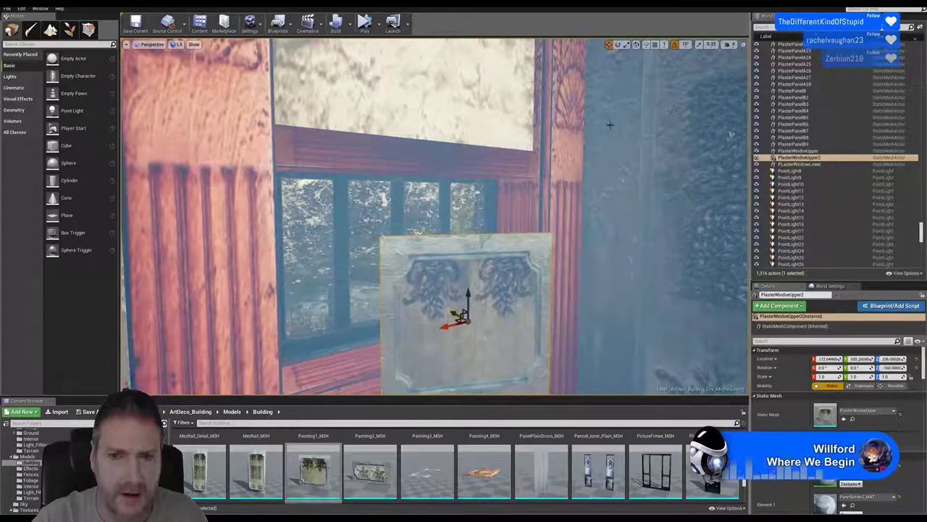
click(618, 44)
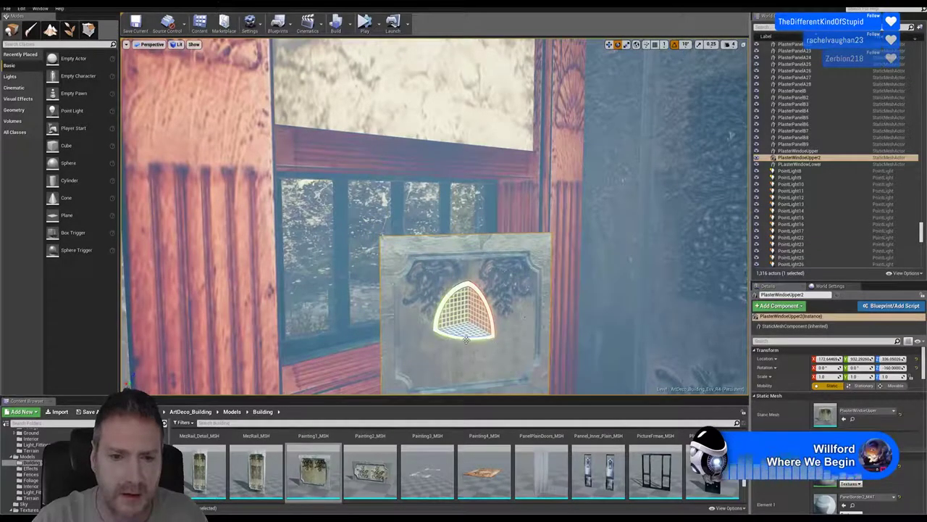
drag(466, 337, 433, 342)
Step: Raise the upper window panel in front of the bare wall above the window and shift it along X to about 207
click(610, 45)
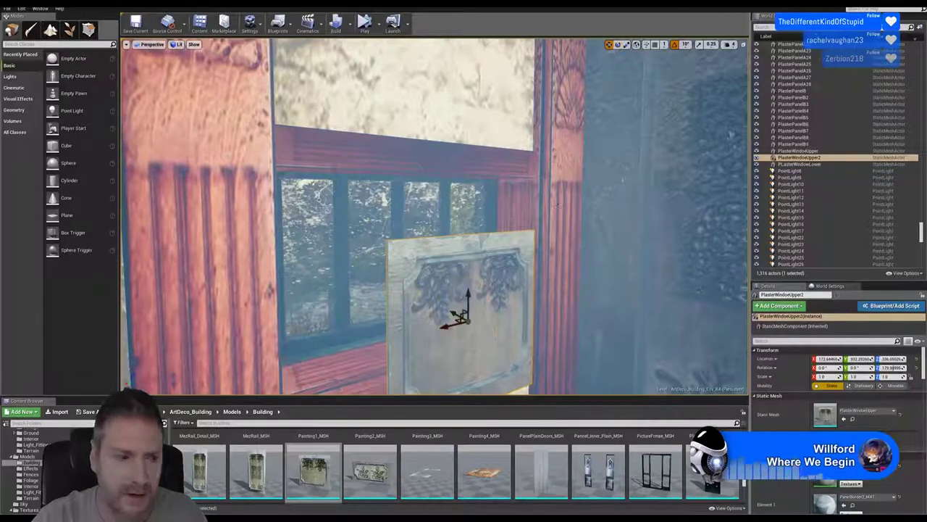
mouse_move(558, 205)
right_down()
mouse_move(557, 242)
mouse_move(591, 272)
mouse_move(556, 207)
right_up()
drag(470, 289, 454, 36)
right_drag(538, 190, 507, 149)
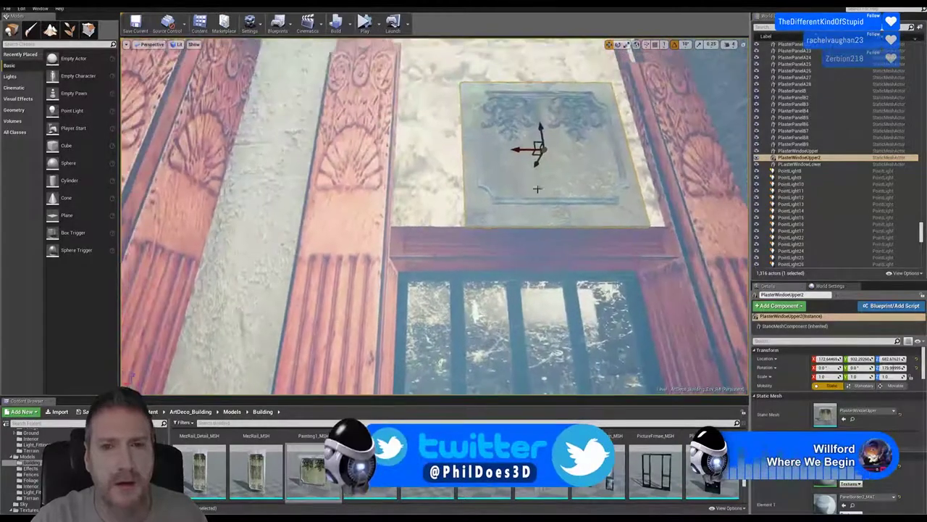
drag(516, 151, 514, 96)
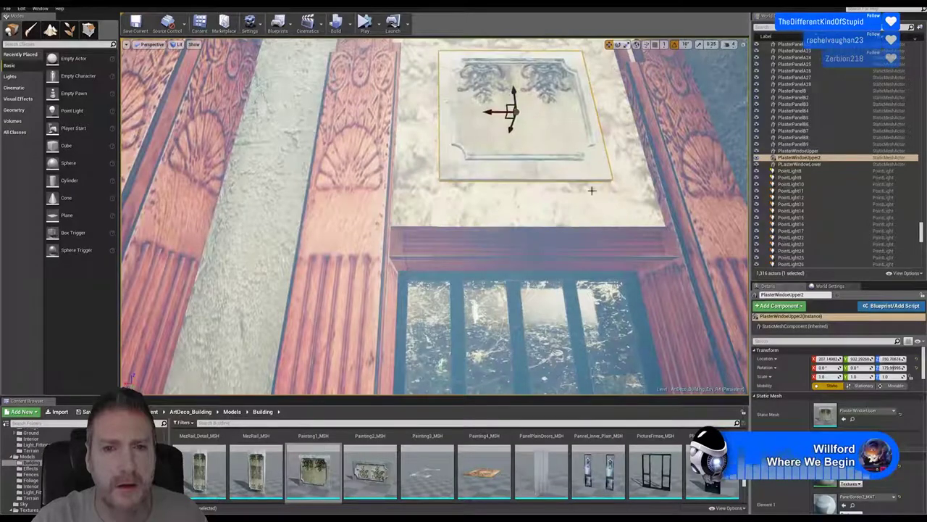
Step: Scale the second upper plaster panel above the window uniformly to about 1.48
right_drag(592, 190, 592, 168)
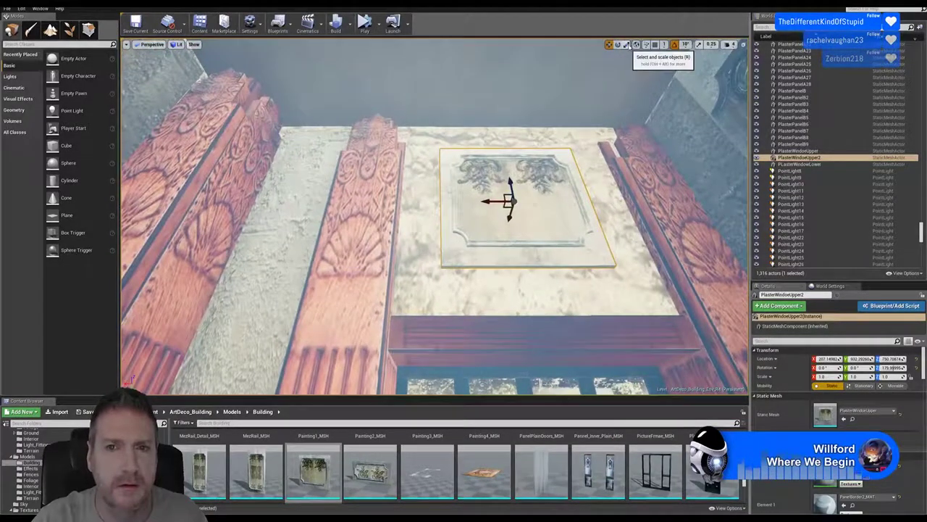
click(627, 44)
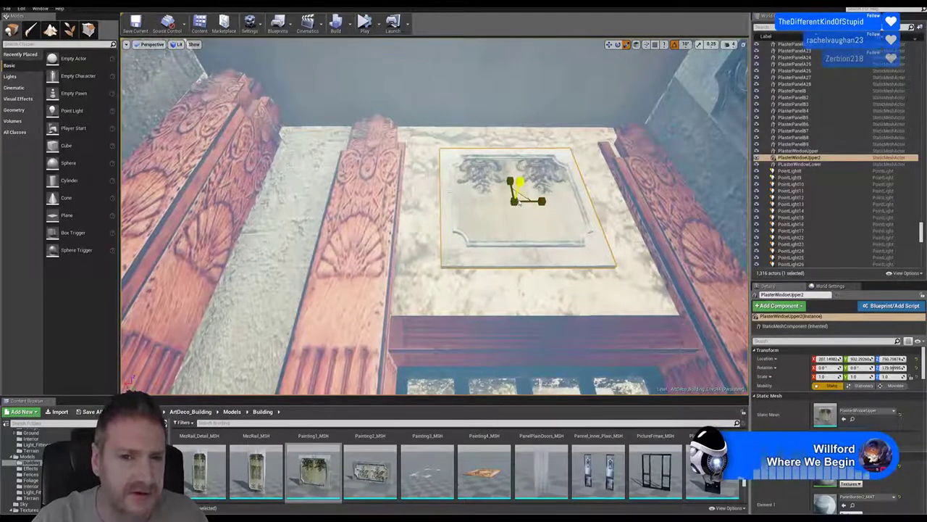
drag(515, 204, 521, 186)
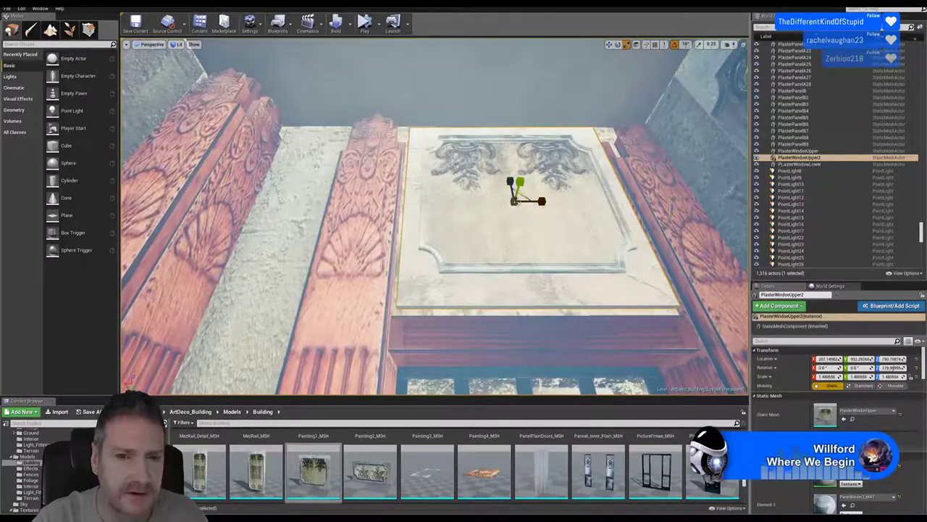
Step: Move the enlarged plaster panel back to the wall and up, centring it between the carved columns above the window
right_drag(571, 229, 587, 241)
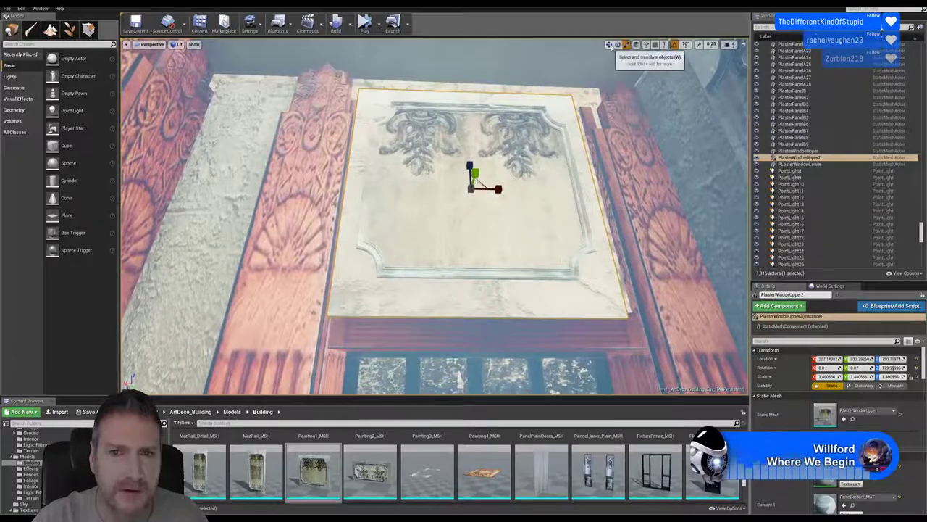
click(610, 45)
right_drag(515, 203, 535, 204)
right_drag(437, 221, 437, 210)
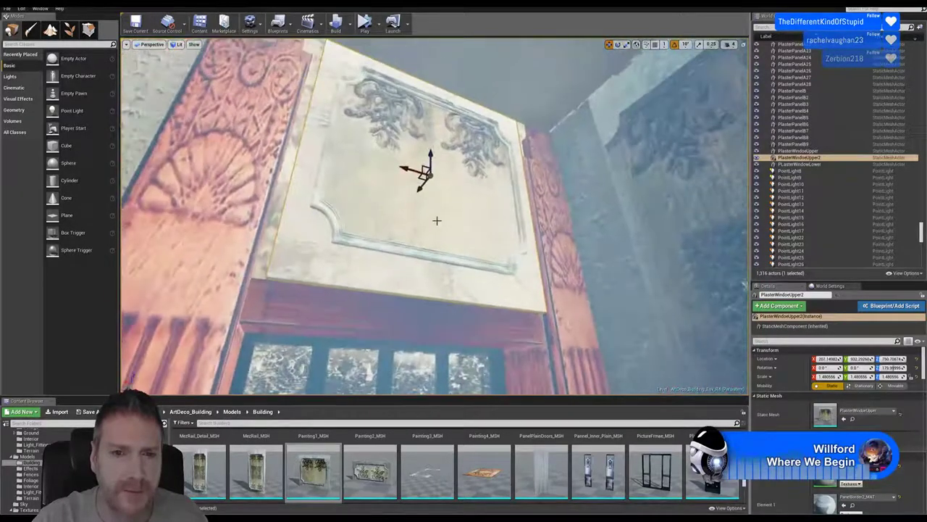
drag(422, 186, 411, 151)
right_drag(416, 191, 409, 183)
drag(351, 151, 365, 148)
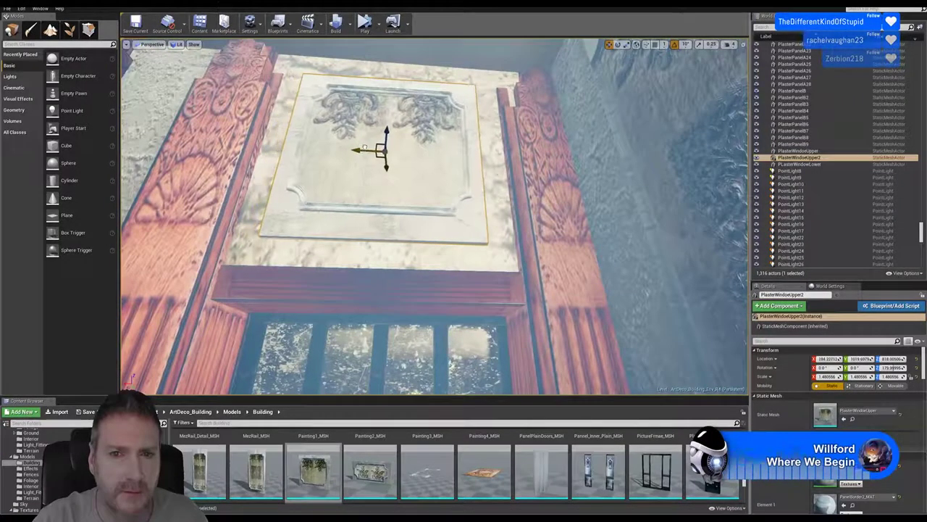
Step: Scale the plaster panel uniformly to about 1.89 and nudge it sideways and in depth to fit between the columns, then deselect it
click(627, 45)
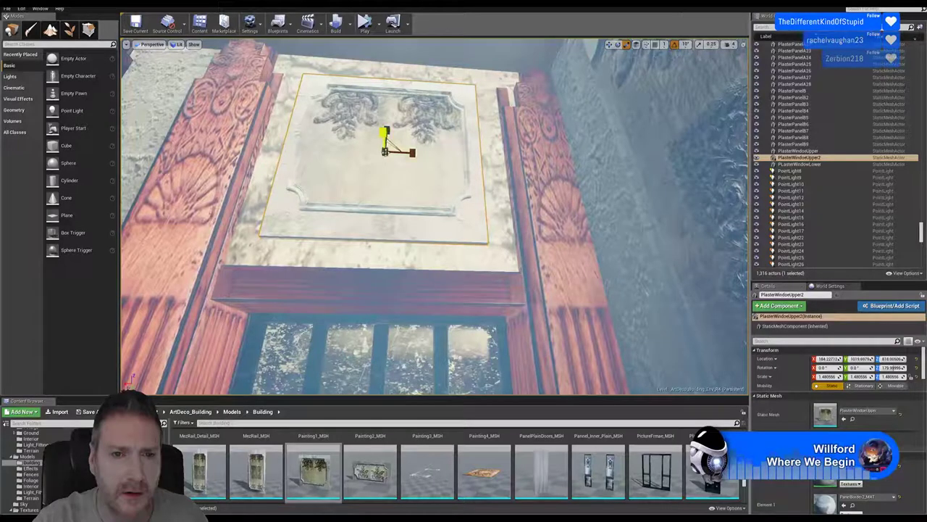
drag(384, 150, 413, 129)
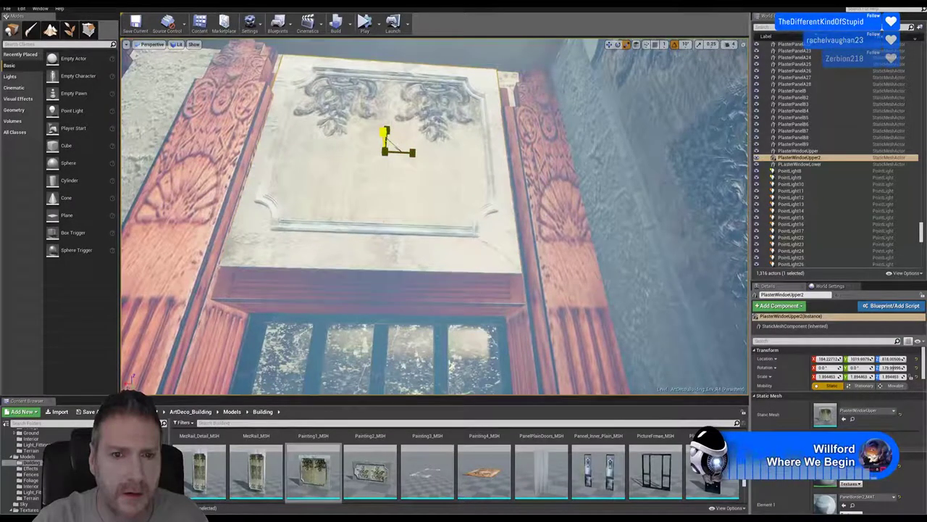
click(608, 45)
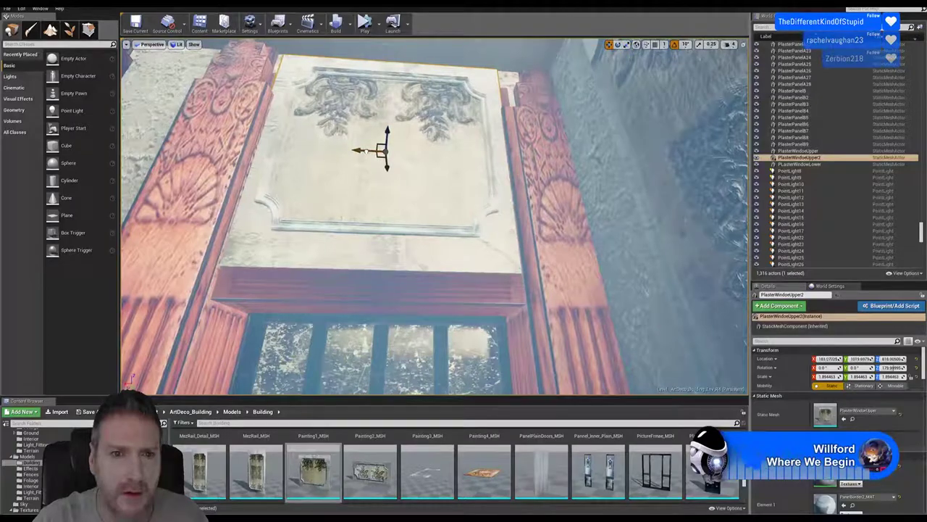
drag(367, 151, 371, 150)
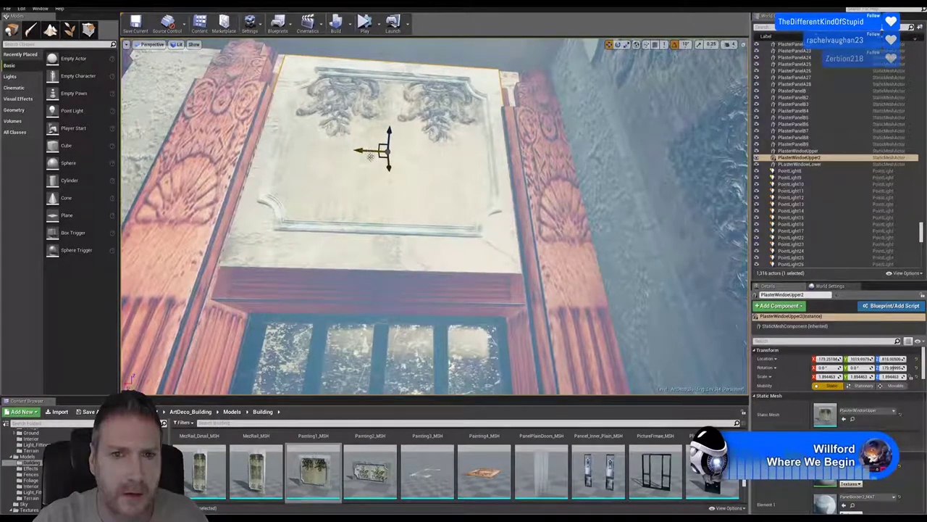
mouse_move(370, 156)
right_down()
mouse_move(382, 148)
mouse_move(347, 164)
mouse_move(370, 156)
right_up()
right_drag(417, 210, 418, 180)
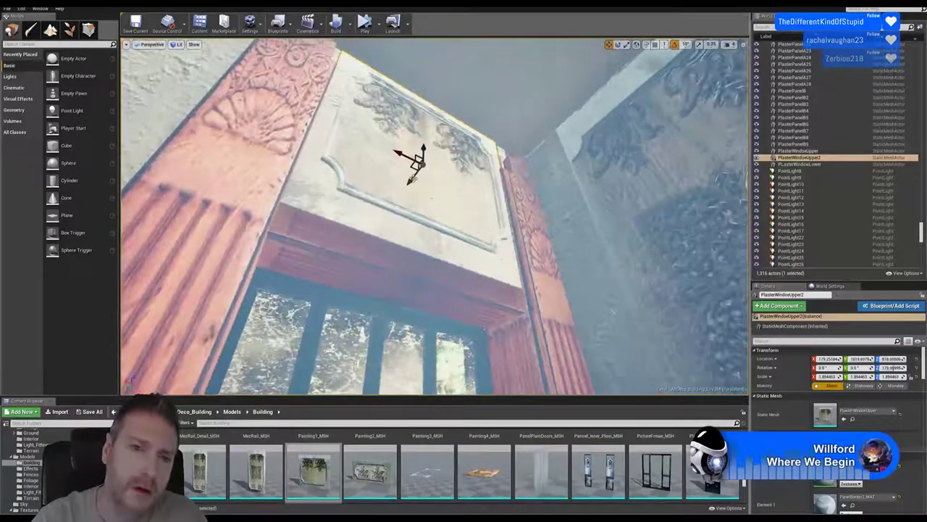
drag(413, 179, 408, 184)
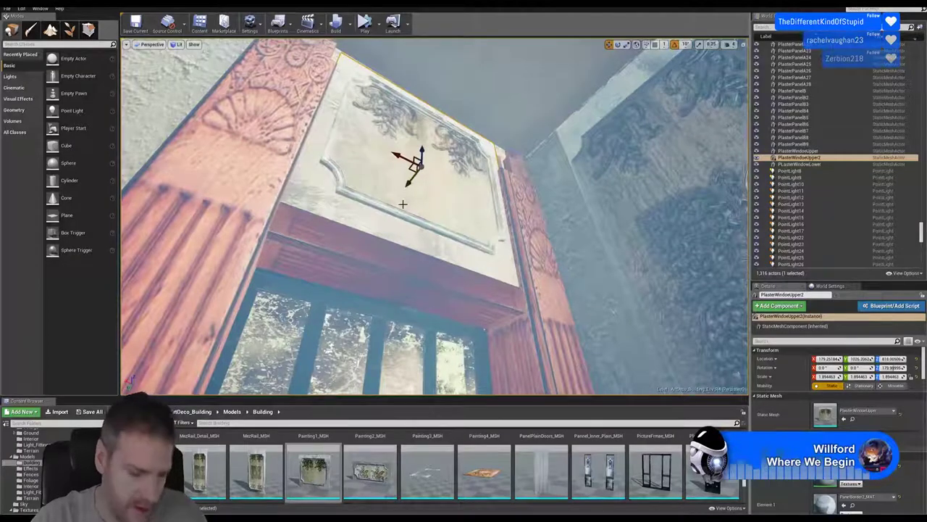
key(Escape)
Step: Select the main room ceiling piece CeilingMainRoom_MSH4 and duplicate it
right_drag(403, 204, 402, 204)
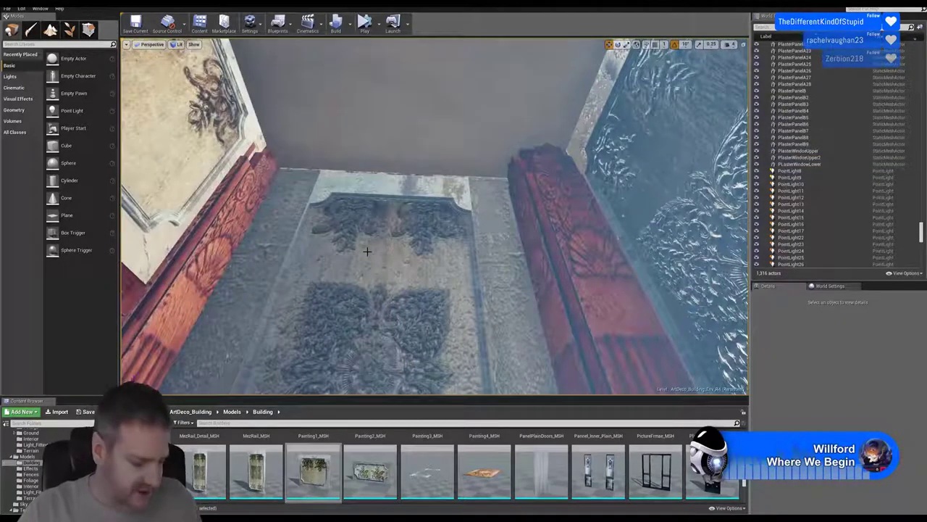
right_drag(353, 269, 353, 269)
right_drag(472, 225, 472, 226)
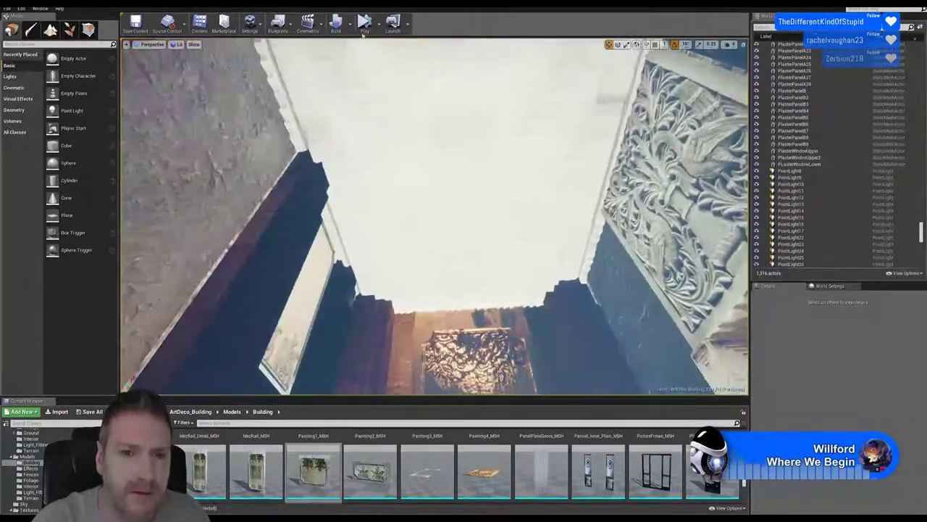
click(450, 161)
right_click(451, 161)
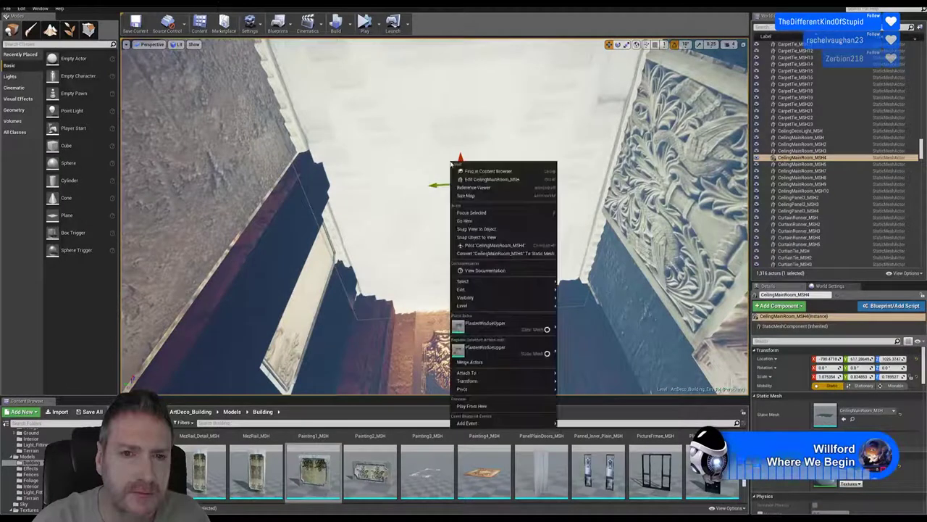
mouse_move(472, 290)
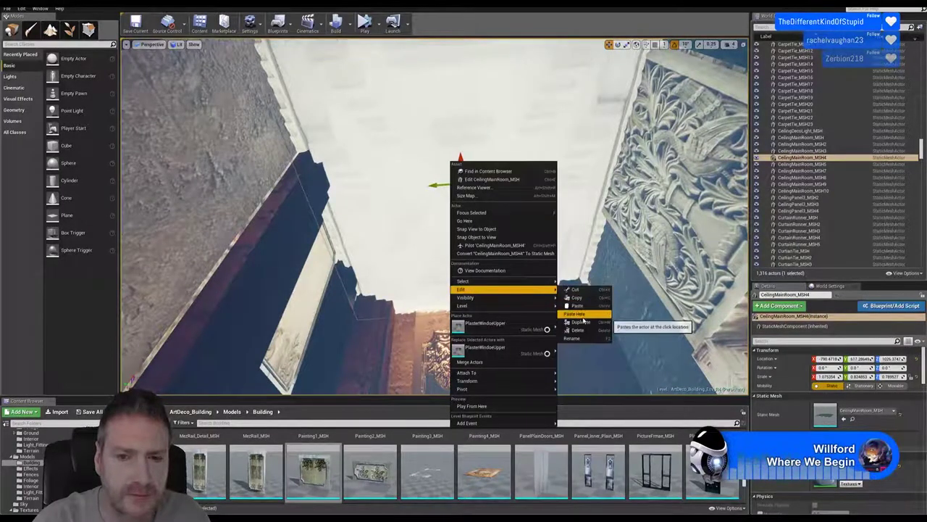
click(587, 332)
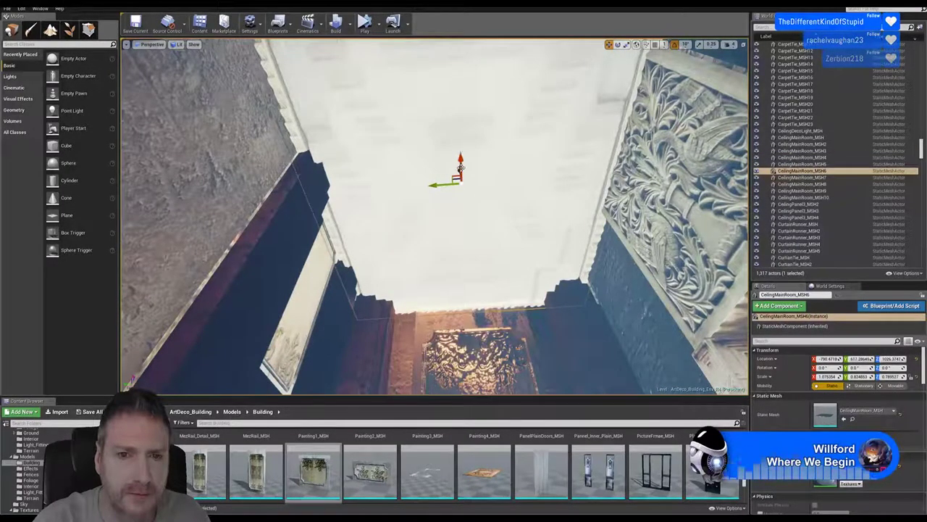
Step: Move the duplicated ceiling piece along the X axis to about 318, over the open bay beside the window wall
drag(459, 164, 442, 43)
right_drag(485, 210, 549, 153)
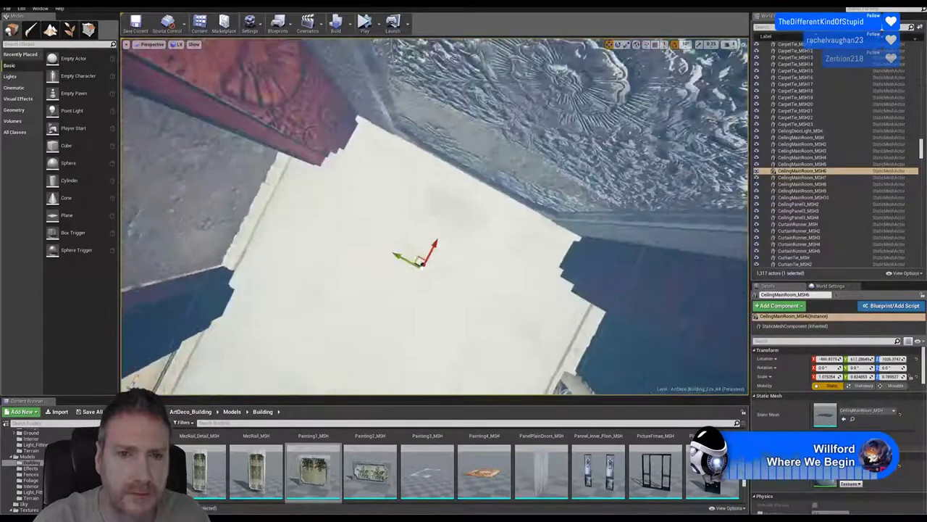
drag(436, 245, 479, 109)
right_drag(572, 160, 493, 290)
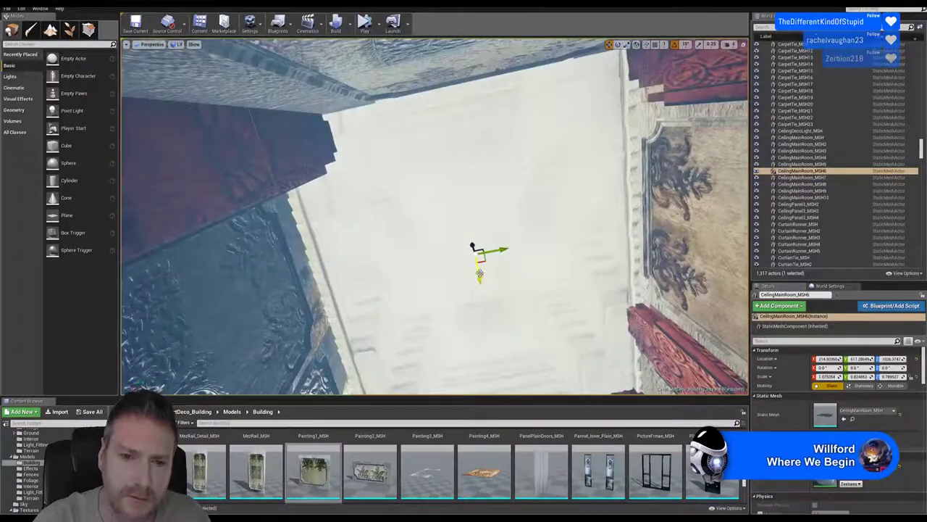
drag(479, 274, 485, 311)
mouse_move(490, 238)
right_down()
mouse_move(500, 347)
mouse_move(494, 236)
right_up()
mouse_move(502, 190)
right_down()
mouse_move(502, 174)
mouse_move(498, 217)
mouse_move(498, 206)
right_up()
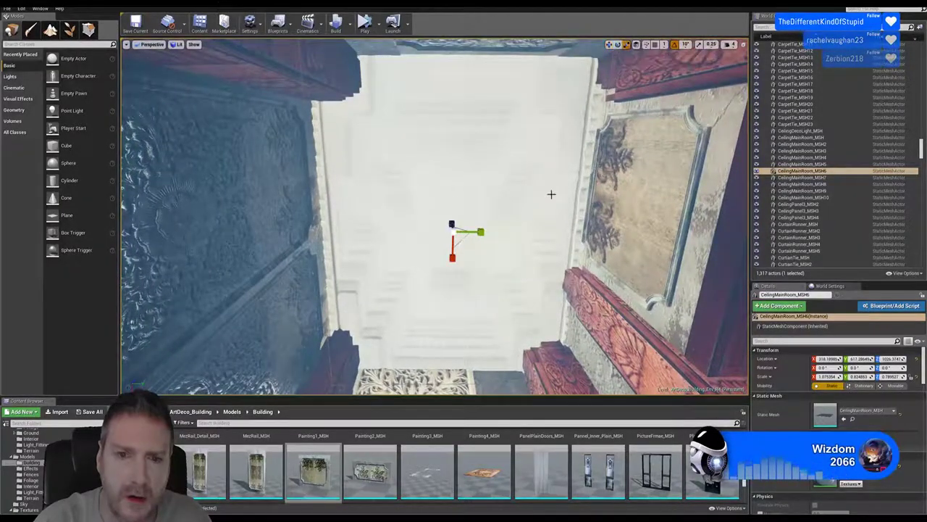
Step: Scale the duplicated ceiling piece along X to about 0.98, shift its X location to about 311, and deselect it
drag(452, 263, 451, 251)
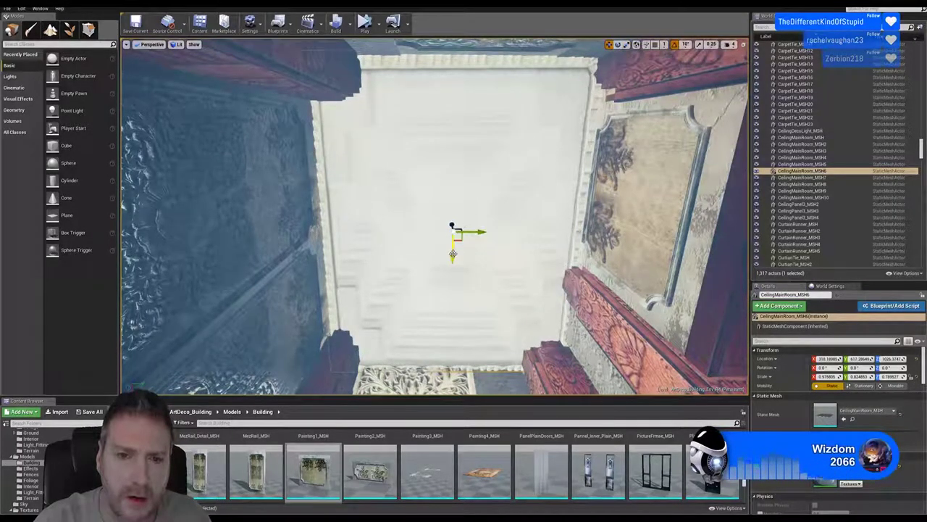
drag(452, 254, 454, 247)
drag(453, 248, 453, 250)
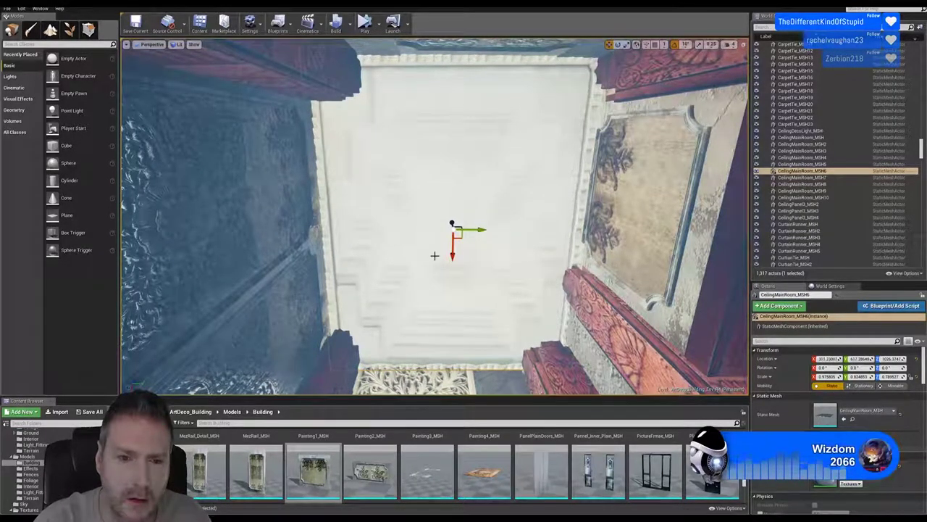
key(Escape)
Step: Look over the building interior, examining the doorway, the crystal chandeliers and the upper-floor railing with its corner post
right_drag(435, 217, 377, 232)
right_drag(434, 217, 283, 217)
right_drag(435, 218, 319, 224)
right_drag(434, 217, 269, 197)
right_drag(253, 56, 284, 58)
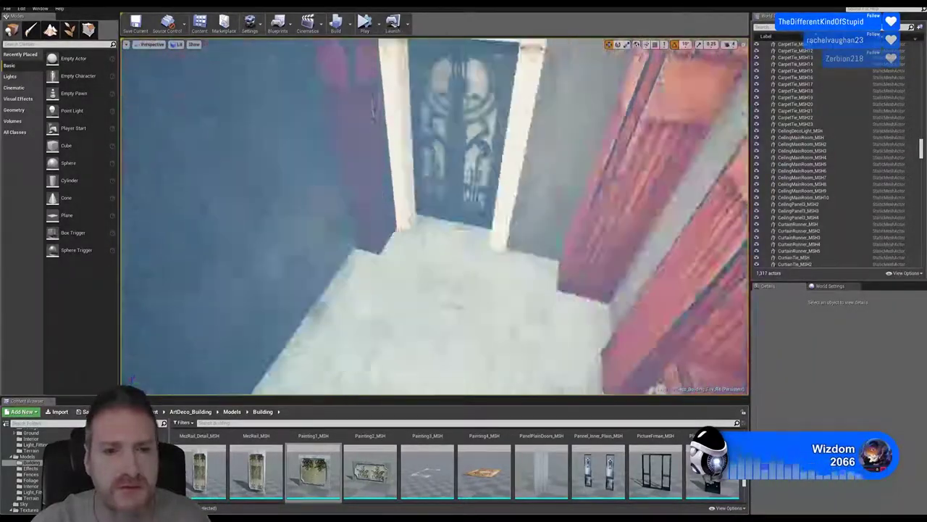
right_drag(520, 254, 525, 253)
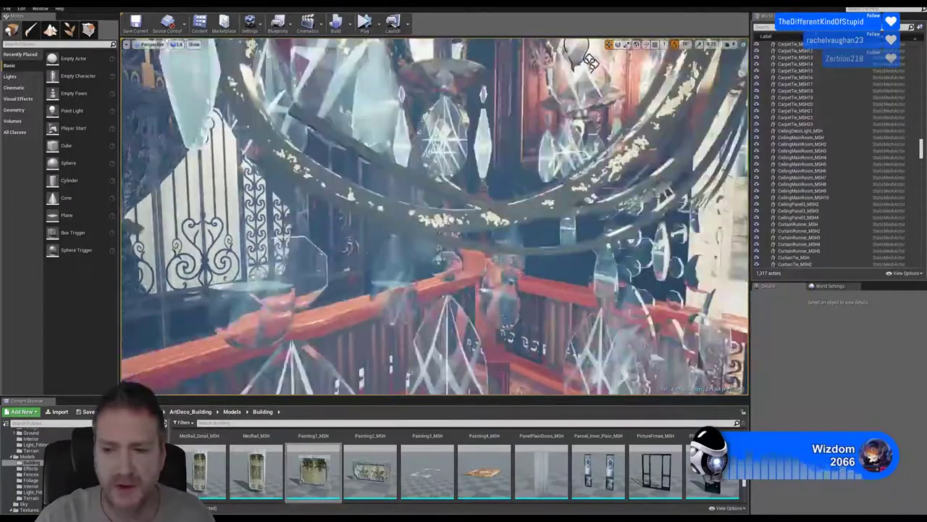
right_drag(434, 218, 456, 211)
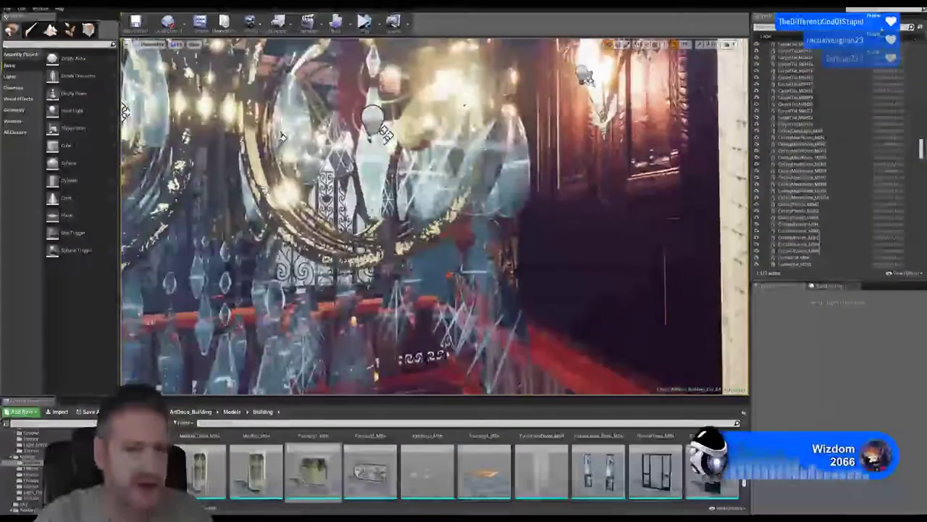
mouse_move(464, 268)
right_down()
mouse_move(511, 275)
mouse_move(446, 268)
right_up()
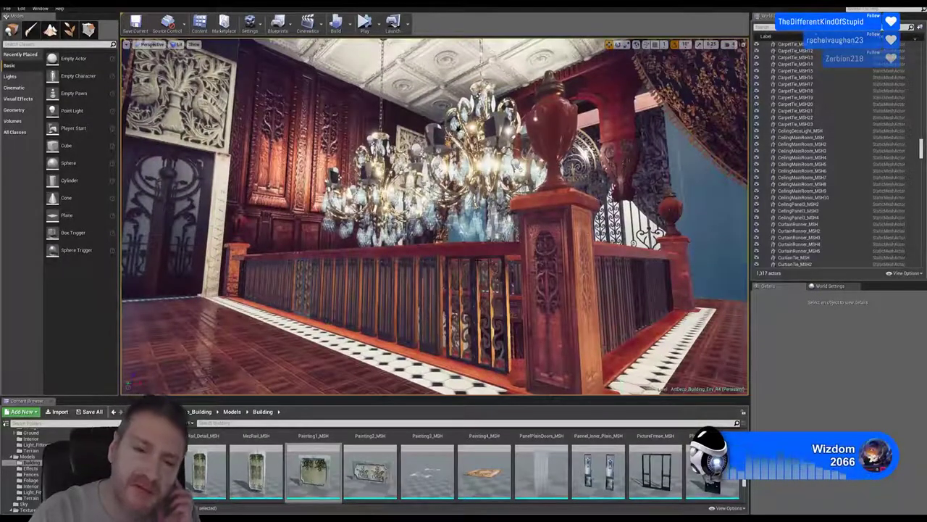
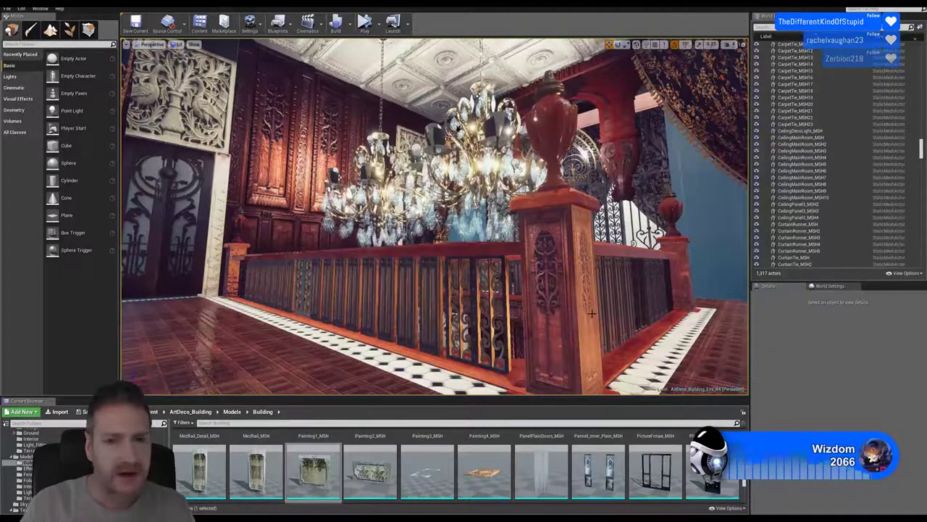
right_drag(569, 107, 519, 160)
key(w)
right_drag(570, 106, 586, 125)
key(s)
right_drag(460, 228, 530, 325)
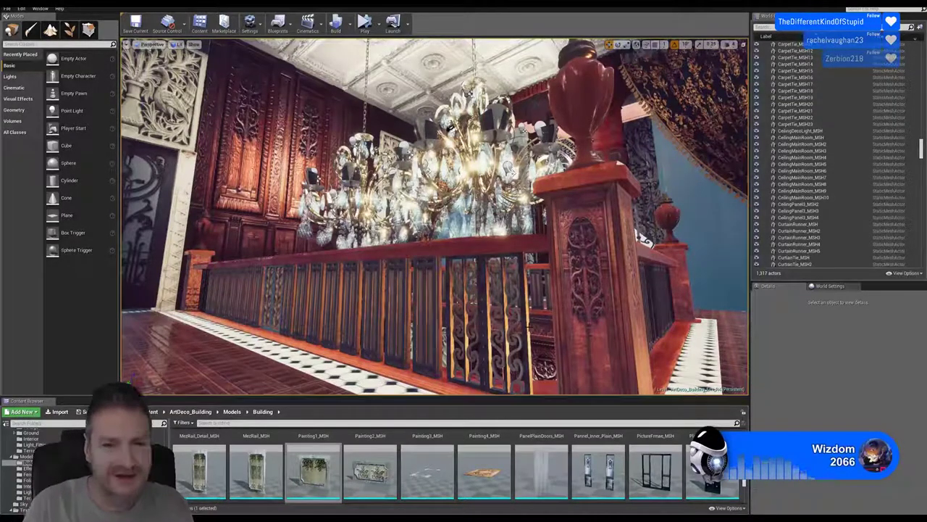
right_drag(434, 217, 436, 244)
key(s)
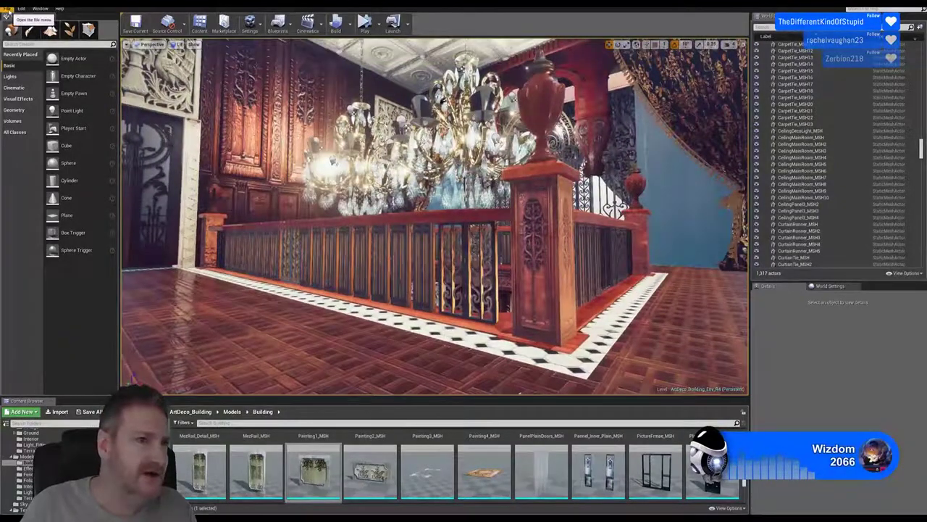
Step: Save all unsaved levels and assets of the project
click(8, 8)
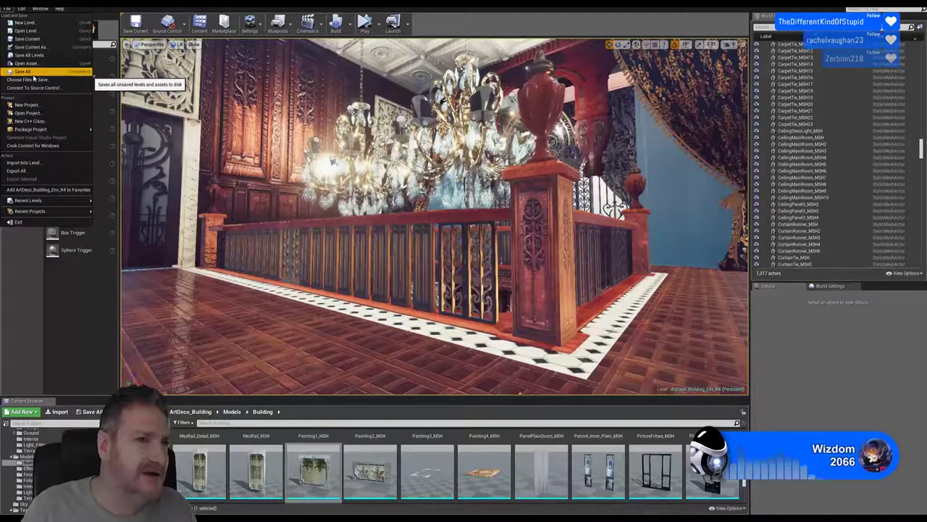
click(22, 72)
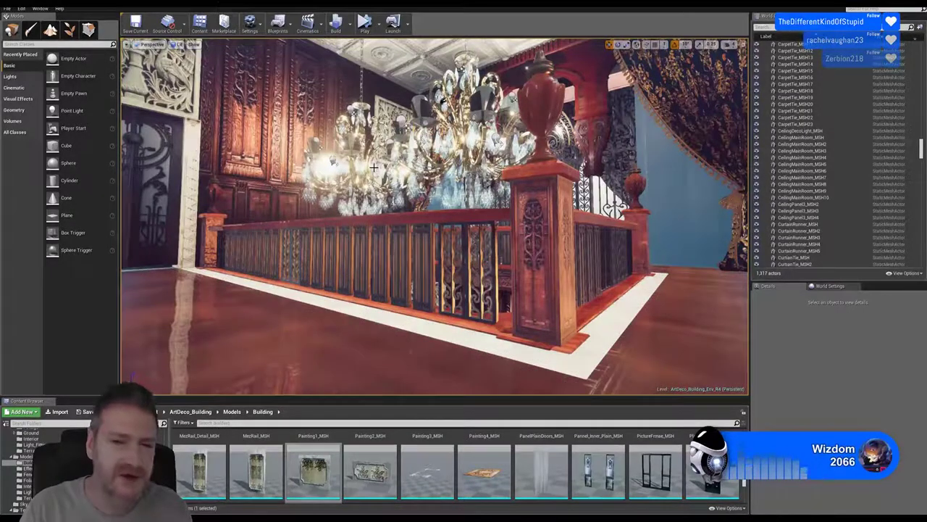
Step: Switch to 3ds Max, where the brick building model is open
right_drag(374, 167, 379, 189)
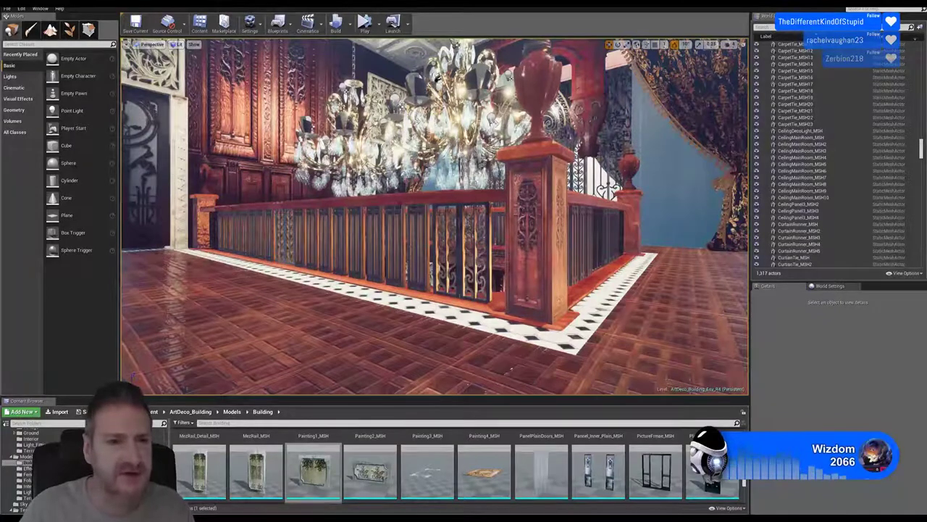
right_drag(410, 250, 448, 240)
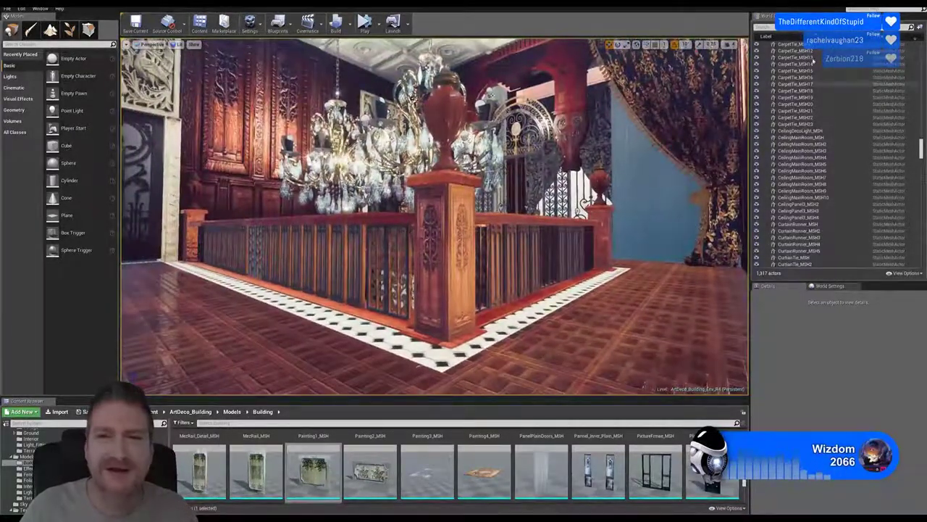
key(super+d)
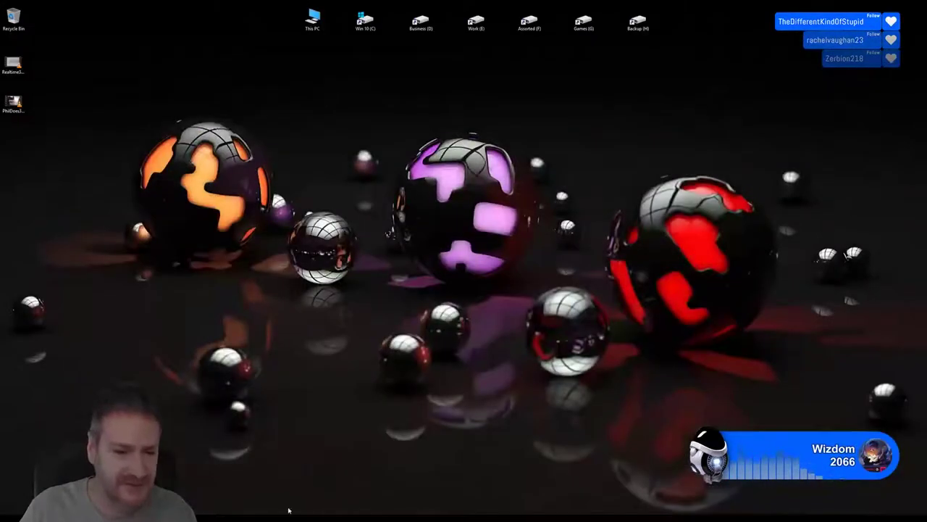
key(alt+Tab)
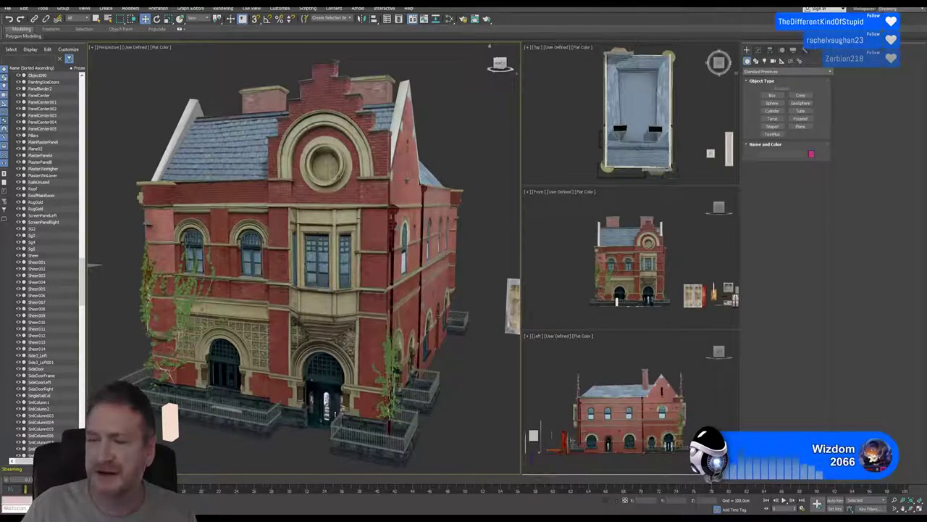
Step: Start opening another scene and browse on the Work (E:) drive to Retail Models > Master 3D Model Files
click(9, 8)
click(17, 31)
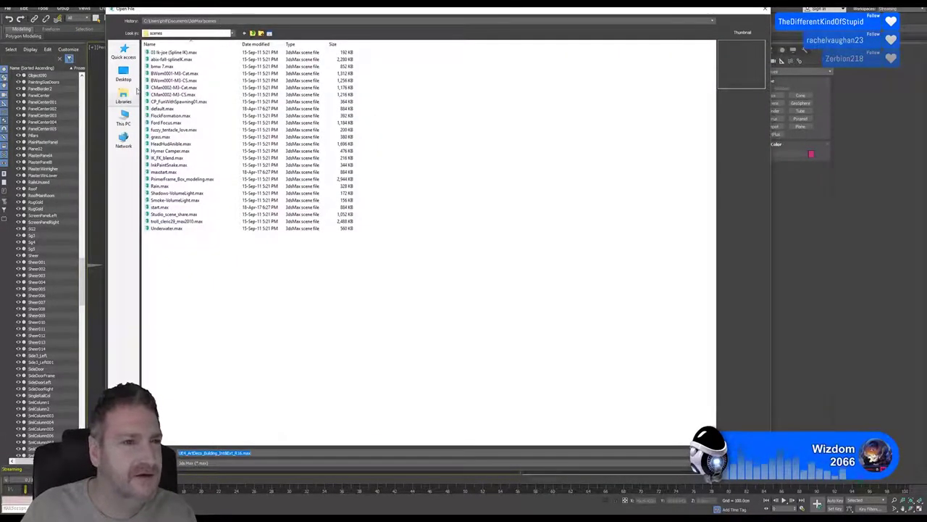
click(123, 118)
double_click(366, 90)
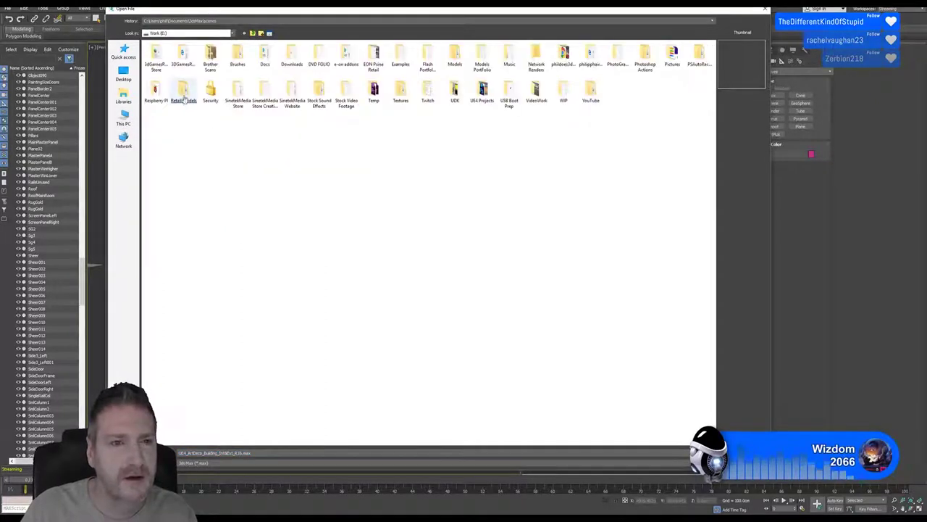
click(184, 98)
key(Return)
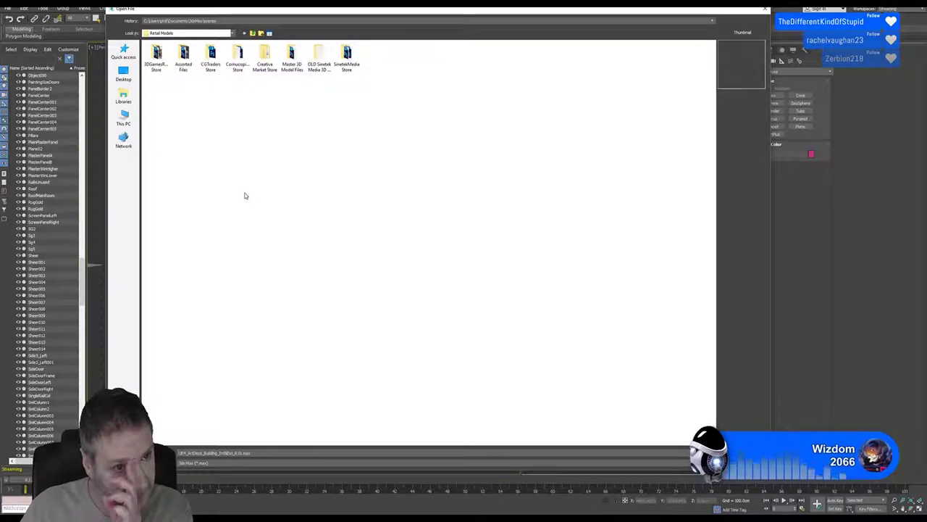
click(302, 72)
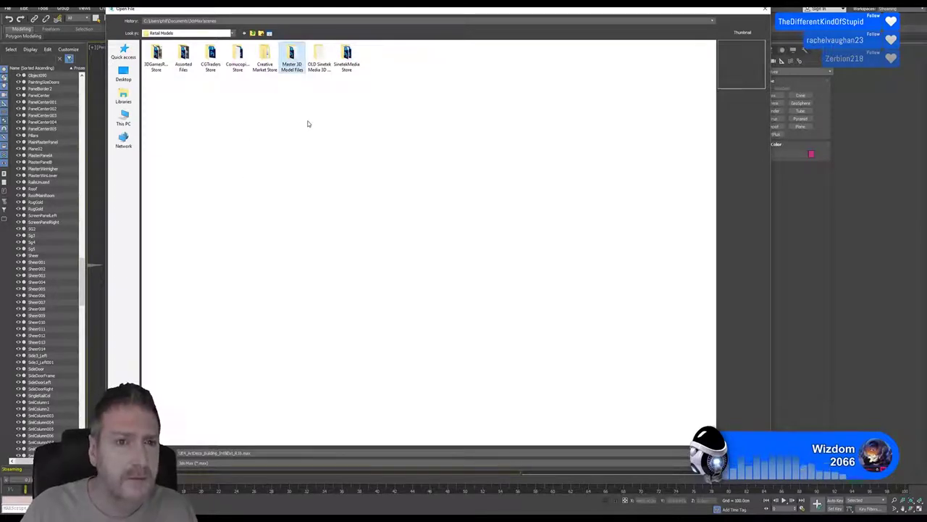
key(Return)
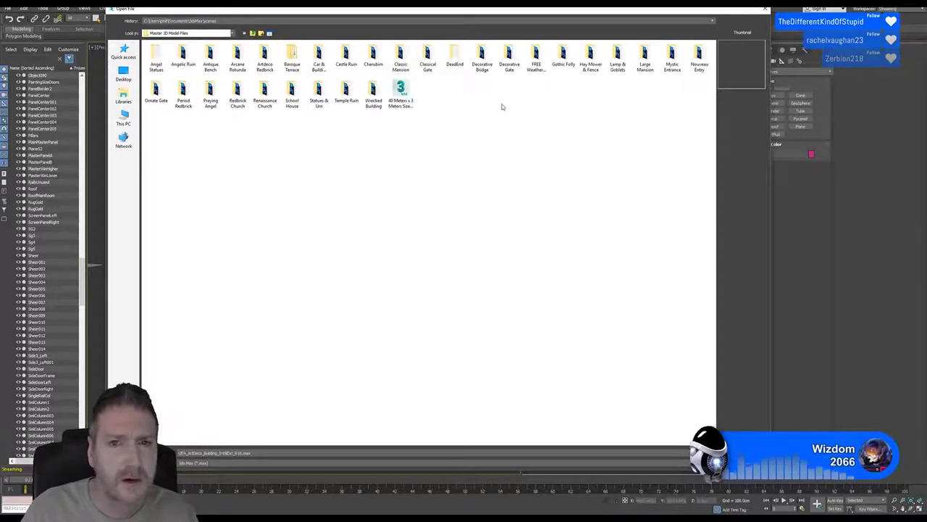
Step: Open the Lamp & Goblets scene from its Models > MAX folder, rescaling the file objects to the system unit scale
click(621, 75)
key(Return)
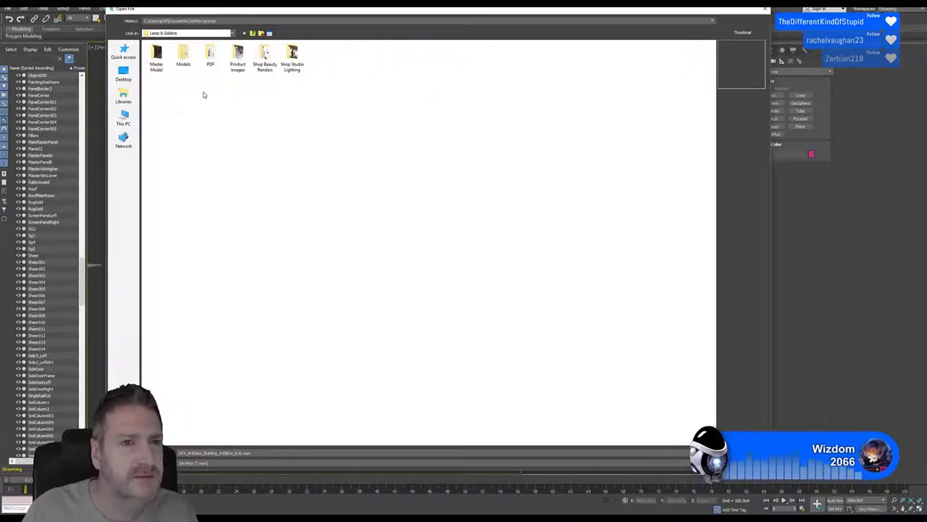
click(181, 69)
key(Return)
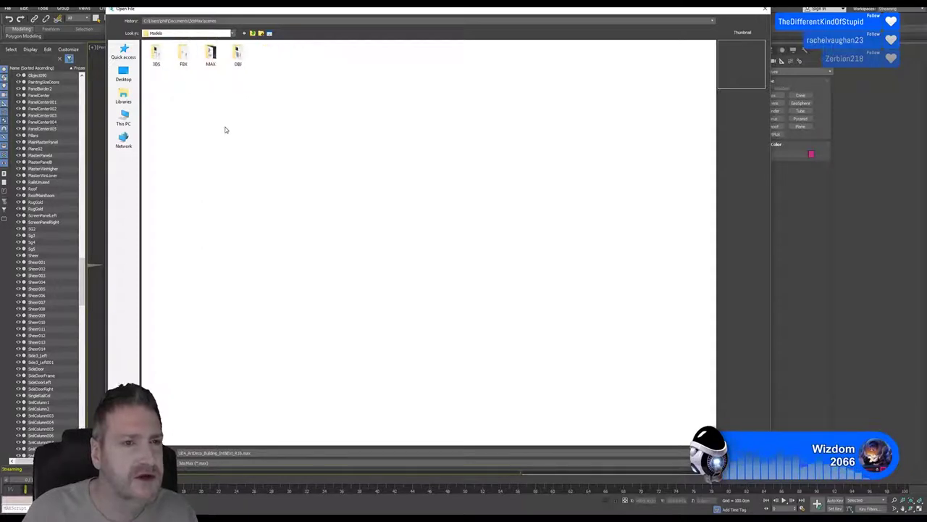
click(210, 55)
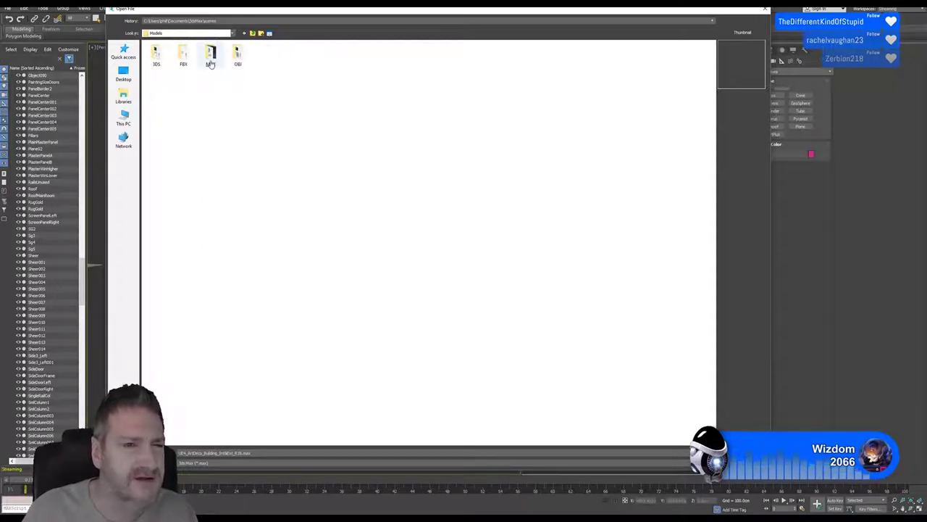
key(Return)
click(162, 67)
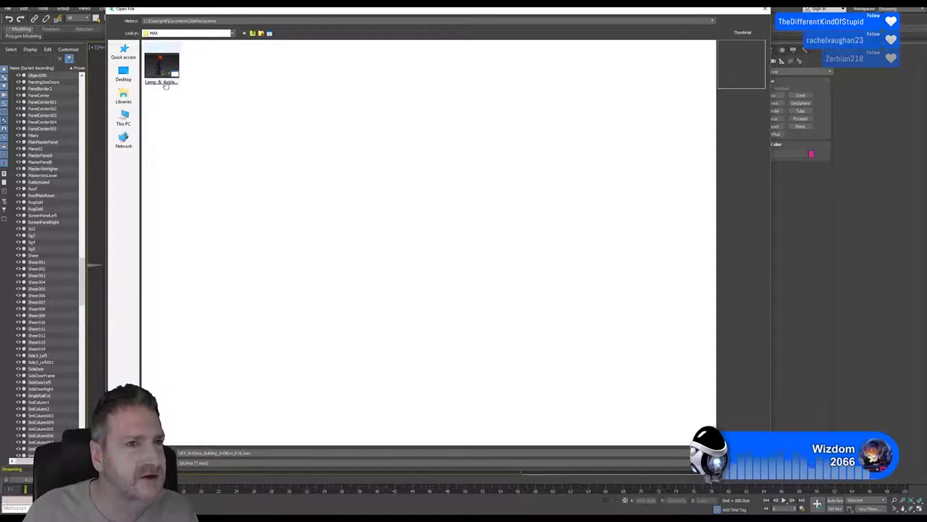
key(Return)
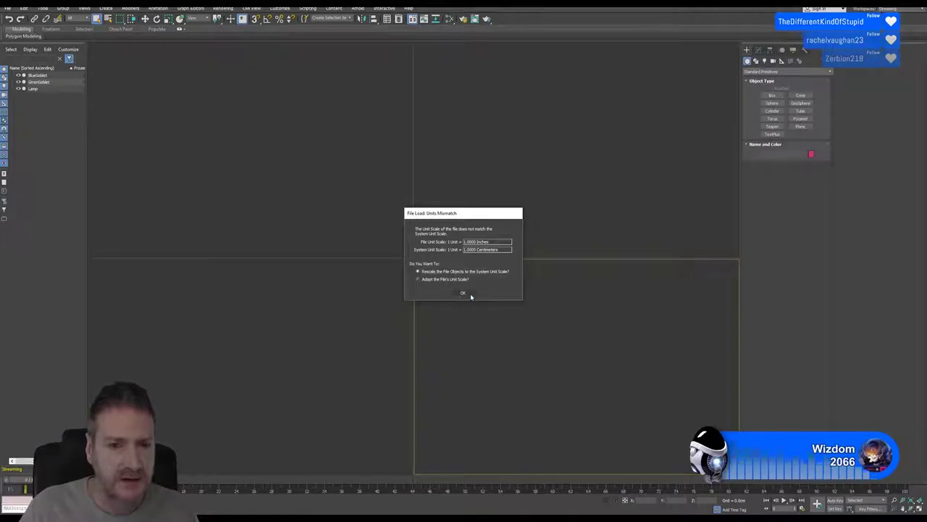
click(468, 292)
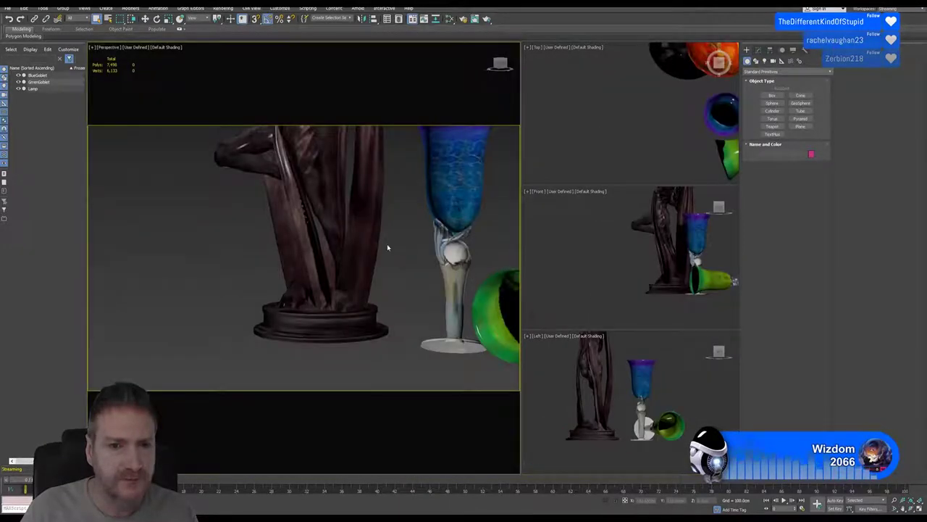
Step: Turn off the safe frames in the perspective view through the viewport configuration
middle_drag(387, 246, 375, 288)
scroll(375, 288, down, 6)
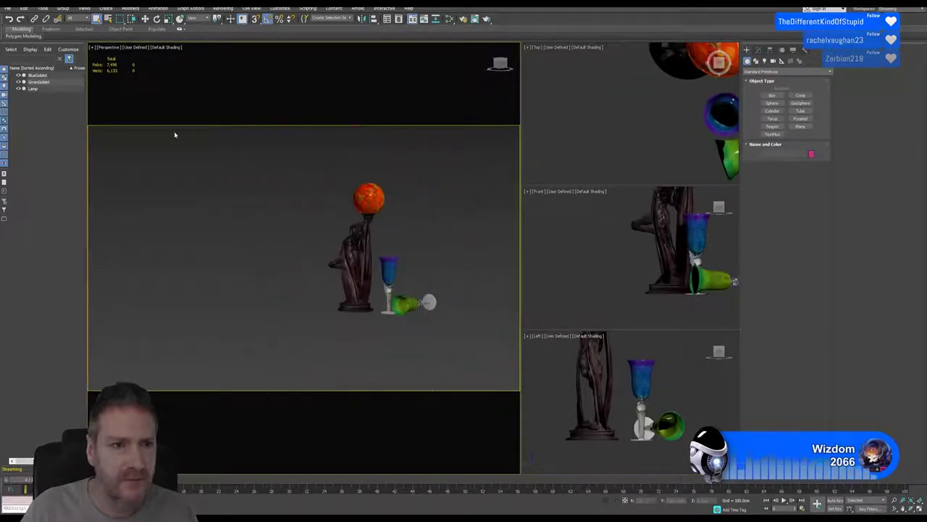
click(92, 48)
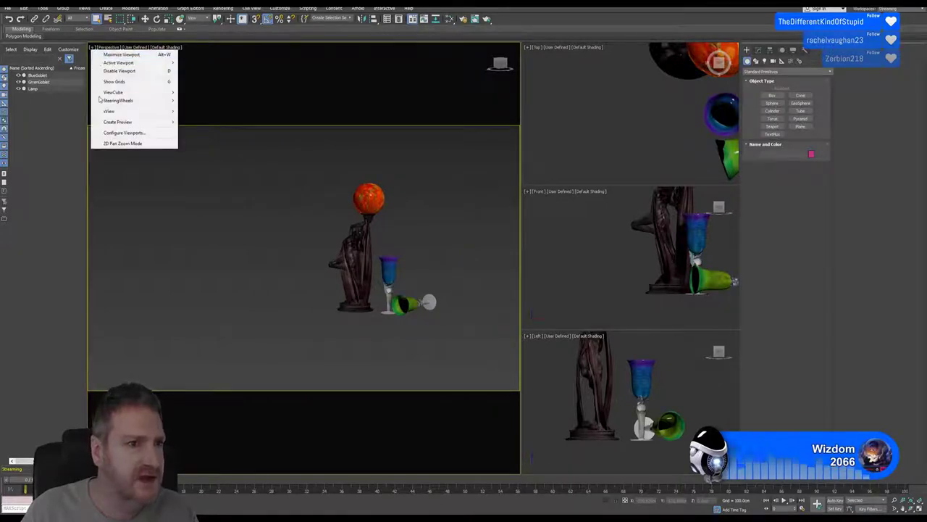
click(126, 134)
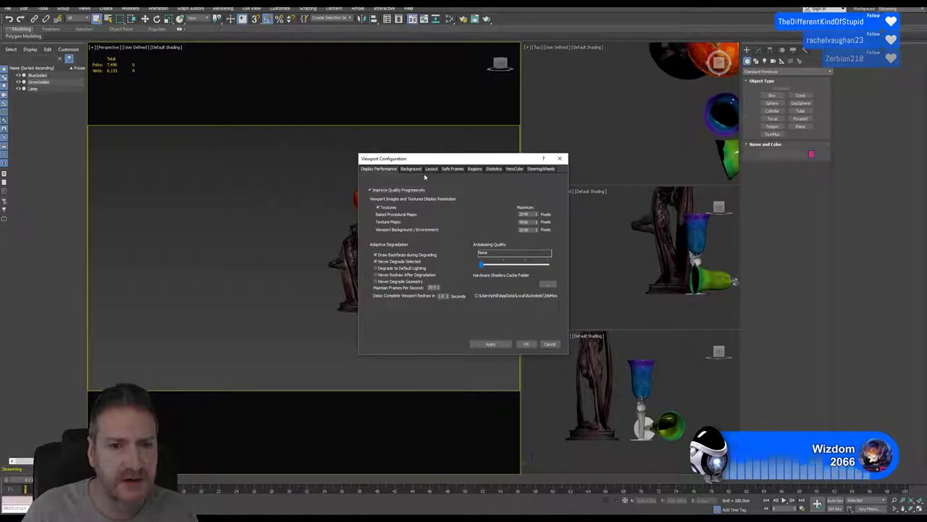
click(493, 169)
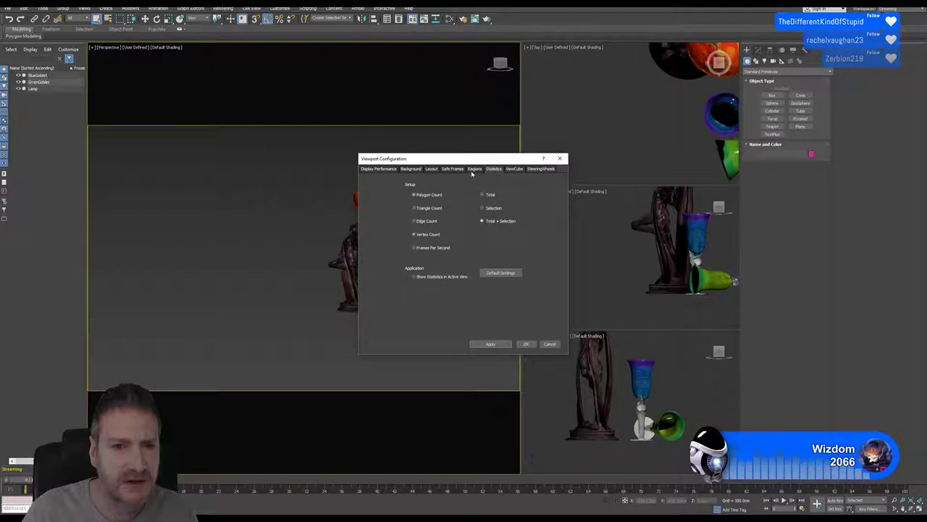
click(453, 169)
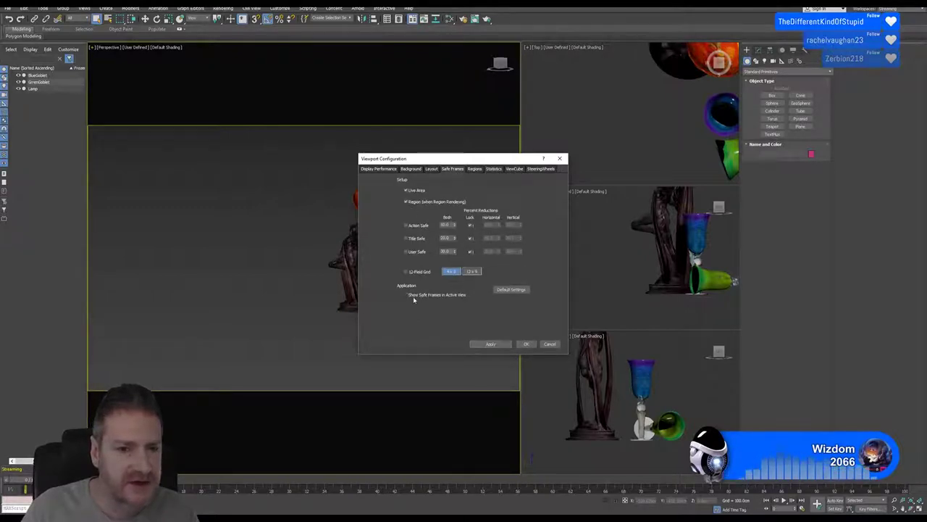
click(525, 344)
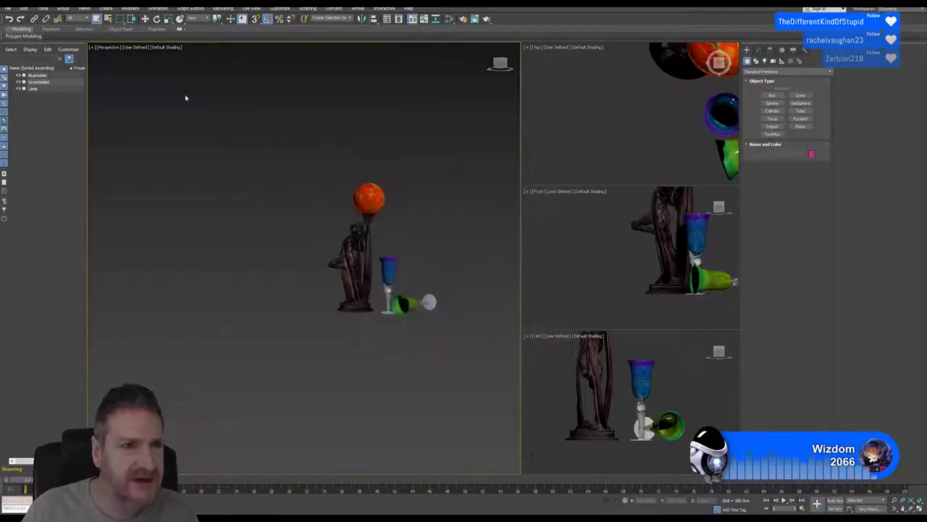
Step: Frame the lamp and both goblets in all four viewports and examine the lady lamp up close in perspective
middle_drag(315, 167, 279, 167)
scroll(637, 138, up, 2)
middle_drag(652, 137, 618, 128)
scroll(578, 148, down, 3)
middle_drag(629, 254, 616, 294)
scroll(598, 283, down, 2)
middle_drag(629, 396, 664, 441)
scroll(663, 442, down, 2)
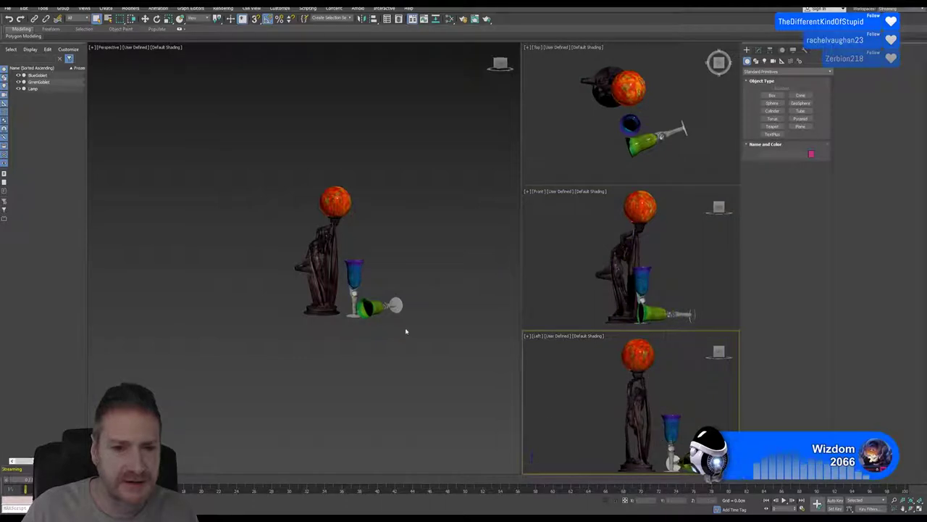
middle_drag(405, 328, 416, 333)
scroll(337, 256, up, 5)
middle_drag(395, 240, 354, 235)
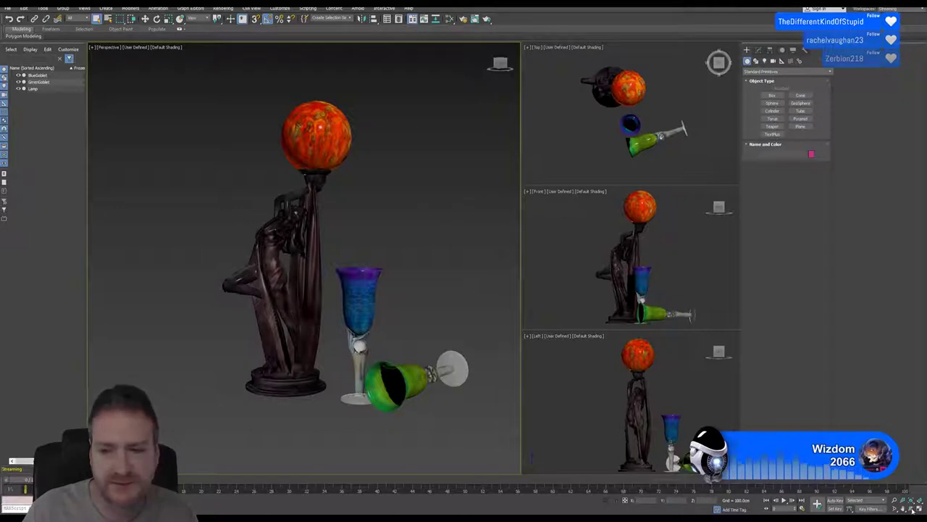
alt+middle_drag(442, 297, 312, 269)
click(309, 272)
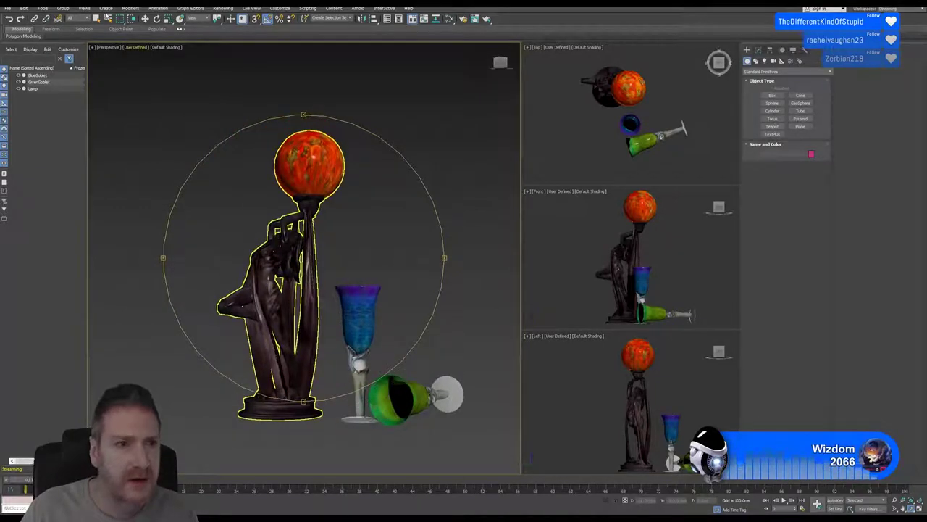
click(97, 19)
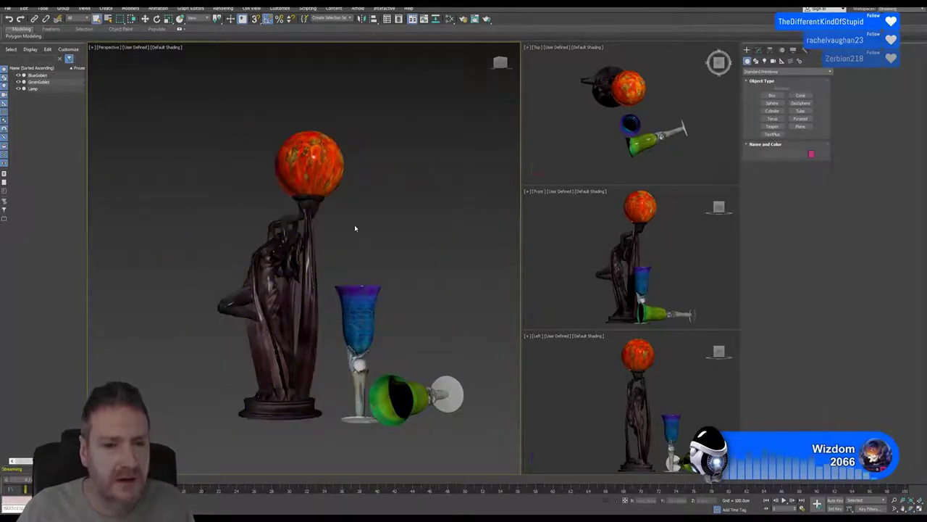
Step: Select the lady lamp with the orange globe and display its modifier settings
click(286, 260)
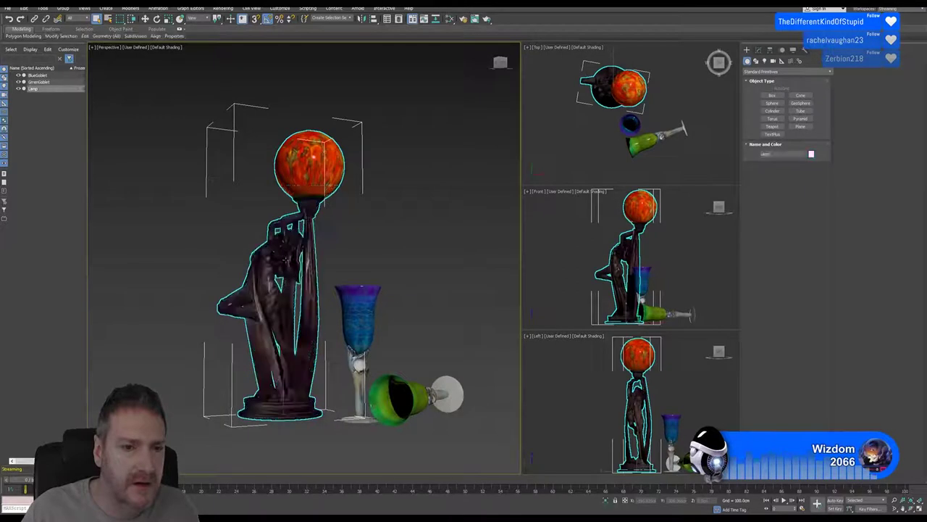
middle_drag(420, 182, 412, 173)
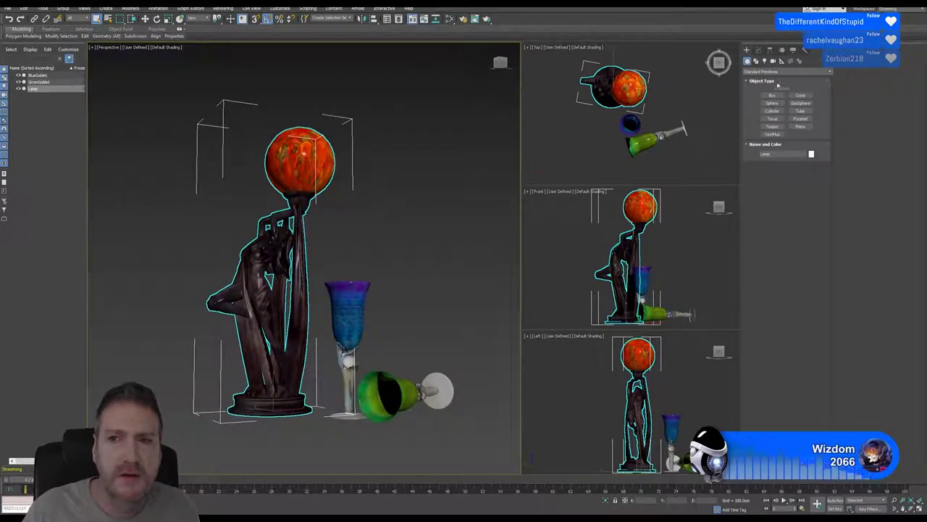
click(762, 49)
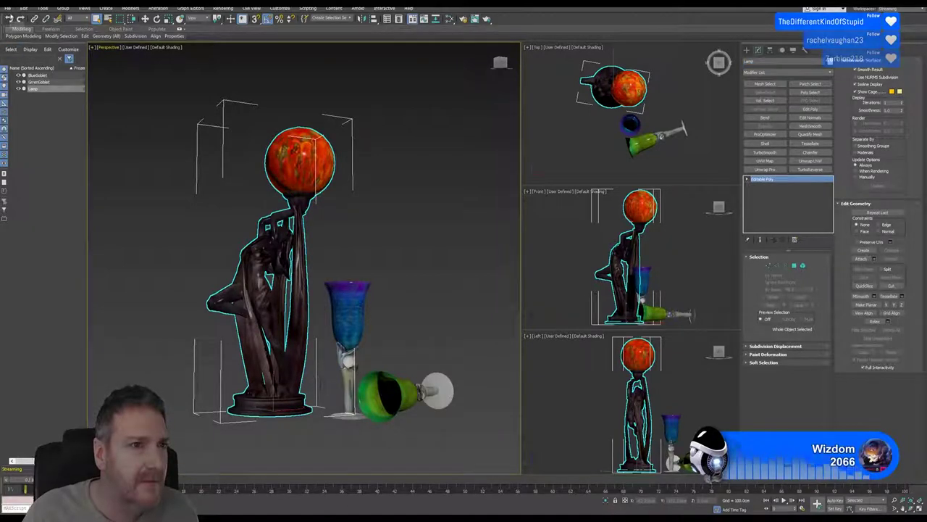
Step: Start exporting only the selected lamp and set the destination to the project's Max 2018 versions folder
click(10, 8)
mouse_move(43, 118)
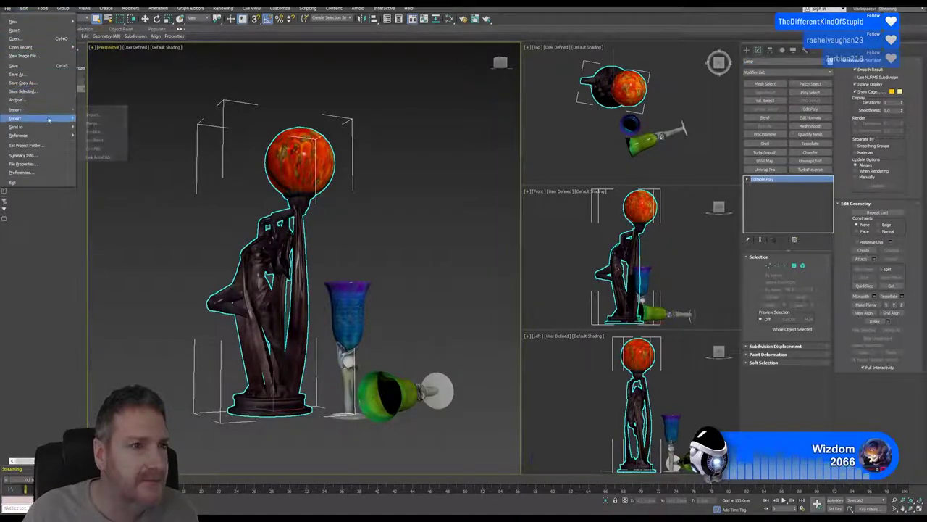
click(112, 131)
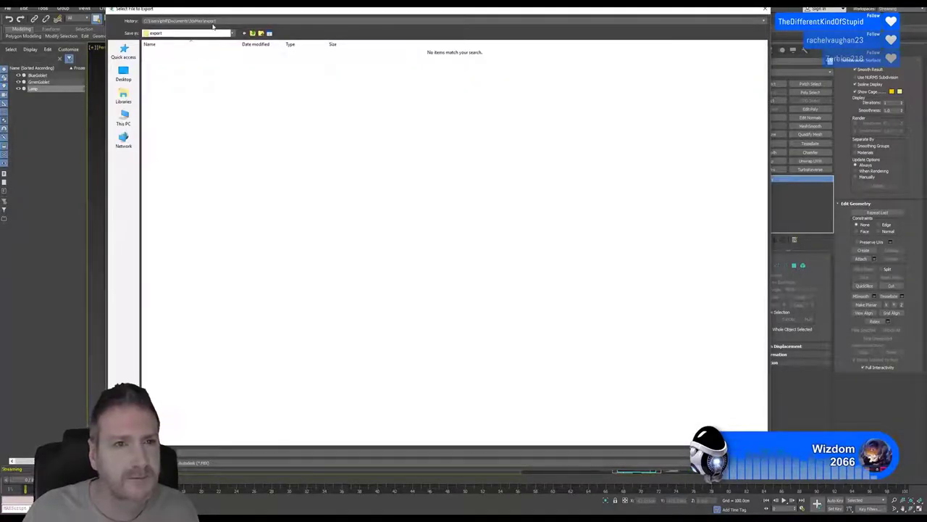
click(211, 21)
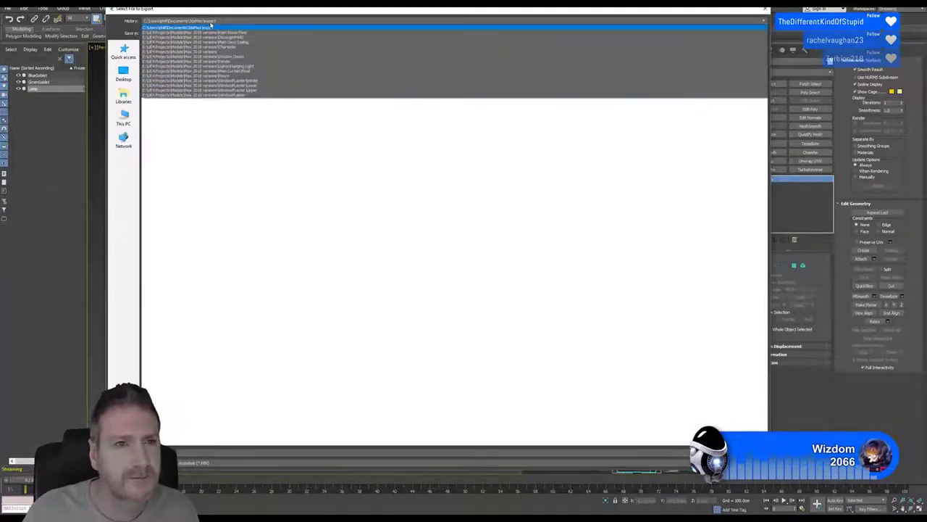
click(222, 34)
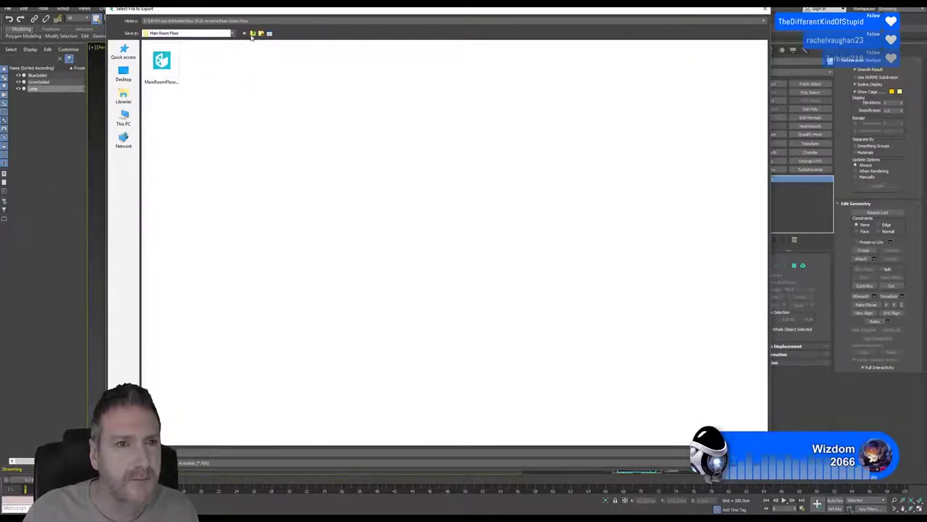
click(252, 34)
Step: Create a new folder named Lady Lamp among the exported model folders
right_click(412, 169)
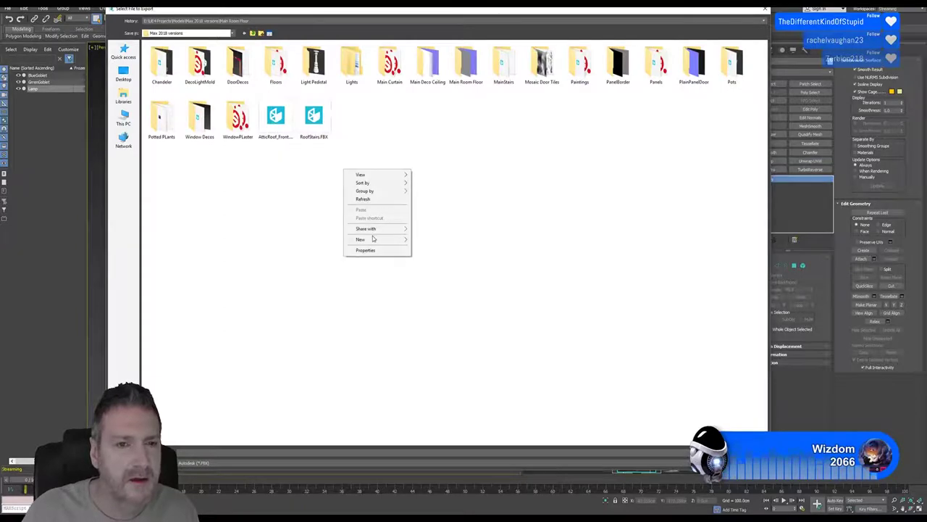
mouse_move(373, 239)
click(330, 240)
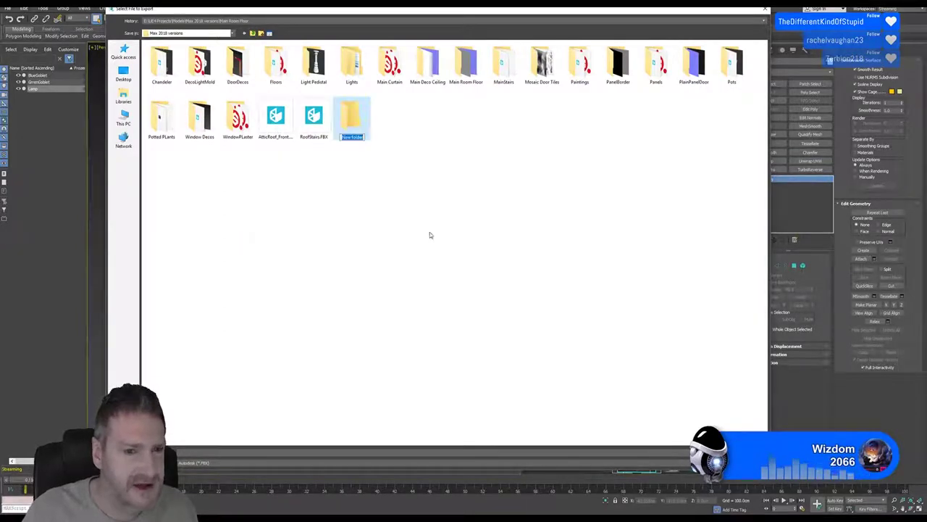
text(Lady)
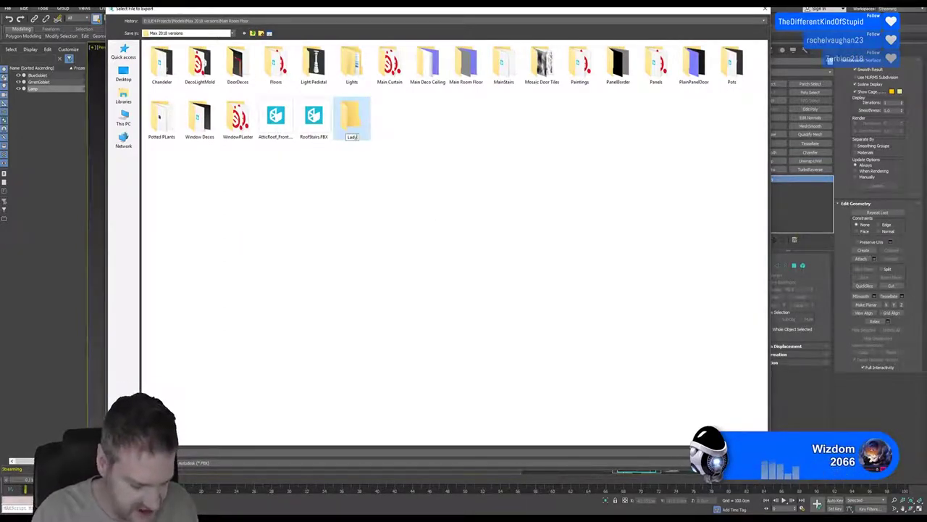
text( Lamp)
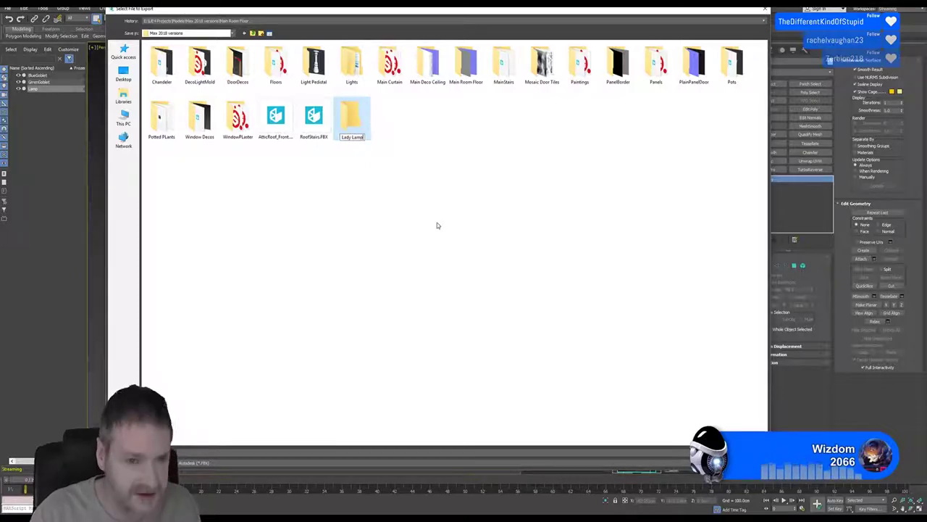
key(Return)
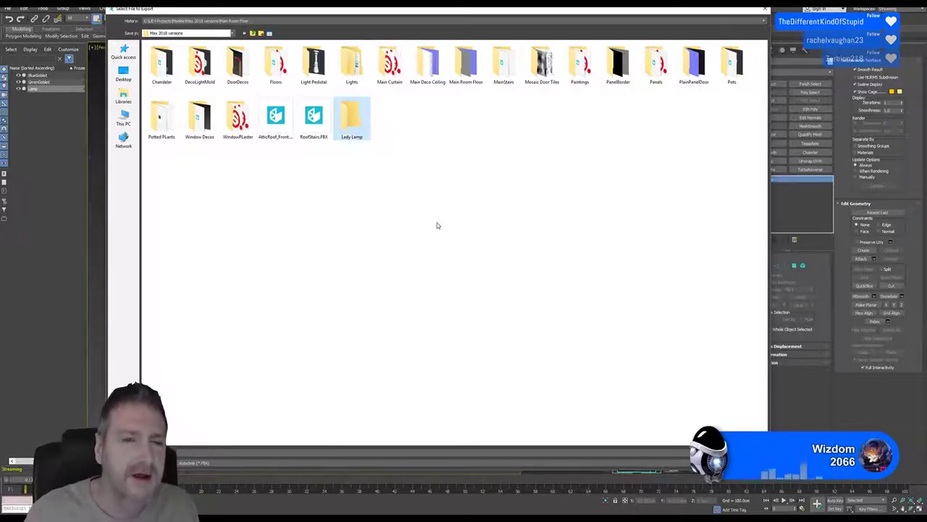
Step: Save the lamp's FBX export as Lamp in the Lady Lamp folder using the Painter To UE4 preset
double_click(352, 118)
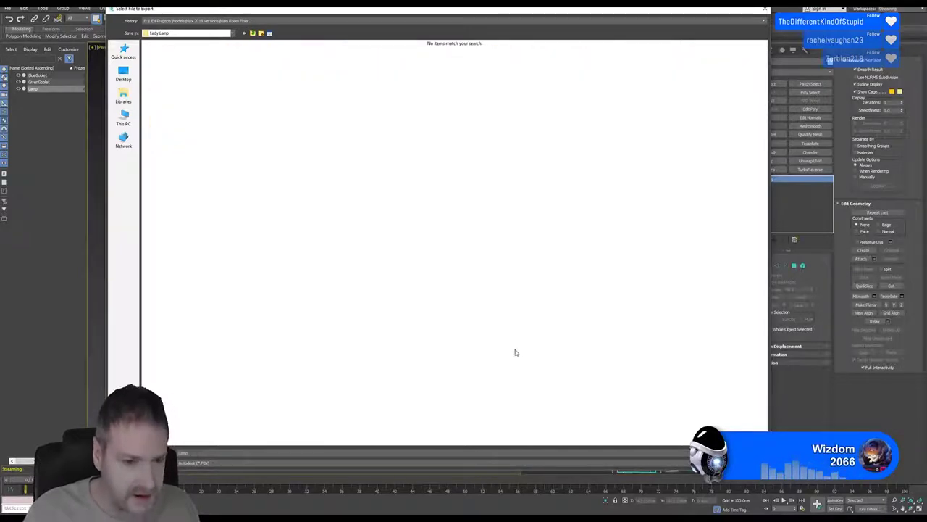
click(744, 453)
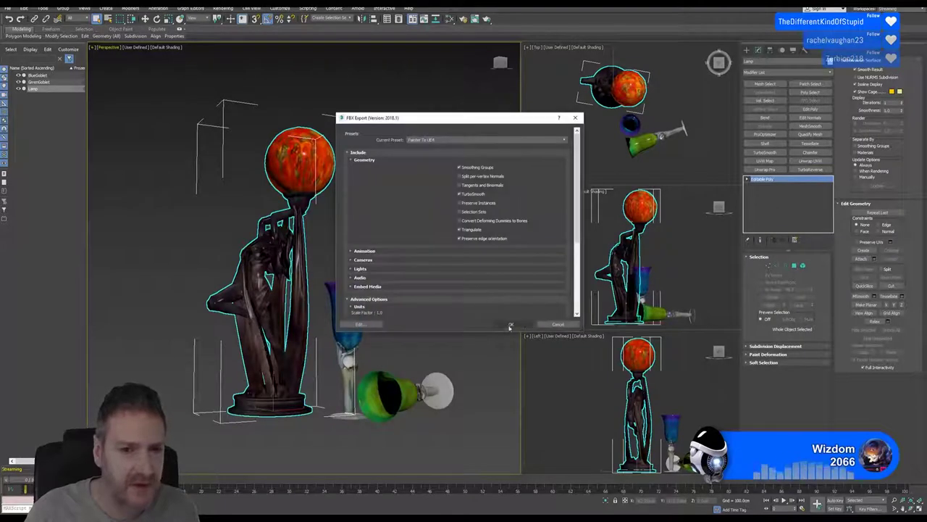
click(514, 326)
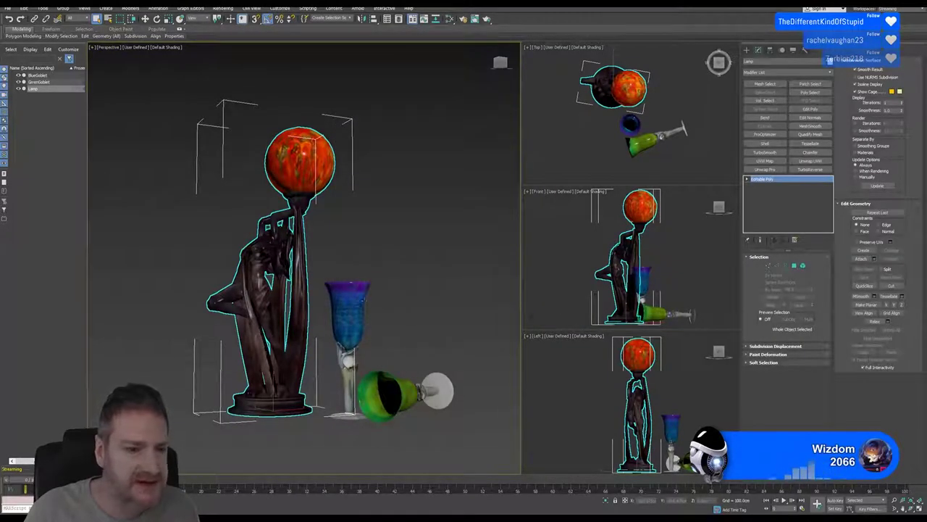
Step: Select the blue goblet and export only that object as FBX to the Lady Lamp folder with the Painter To UE4 preset
click(357, 307)
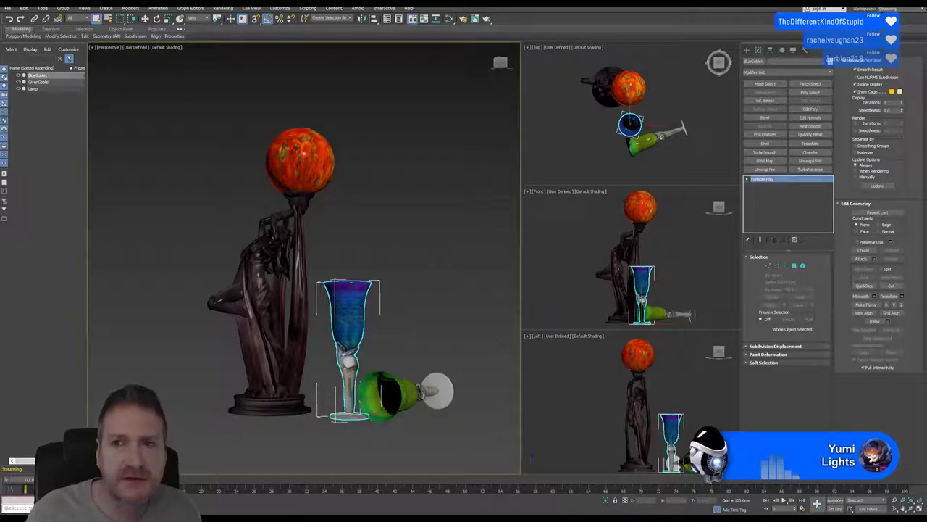
double_click(777, 62)
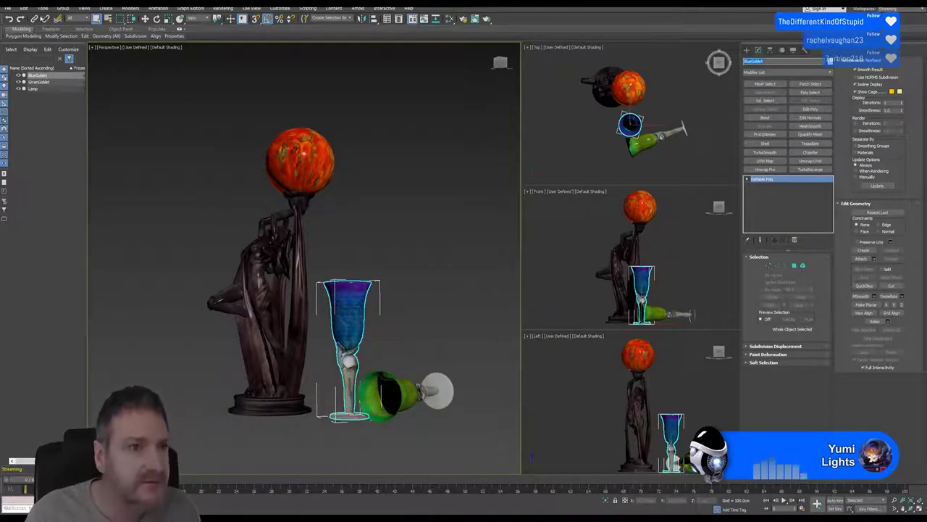
click(10, 8)
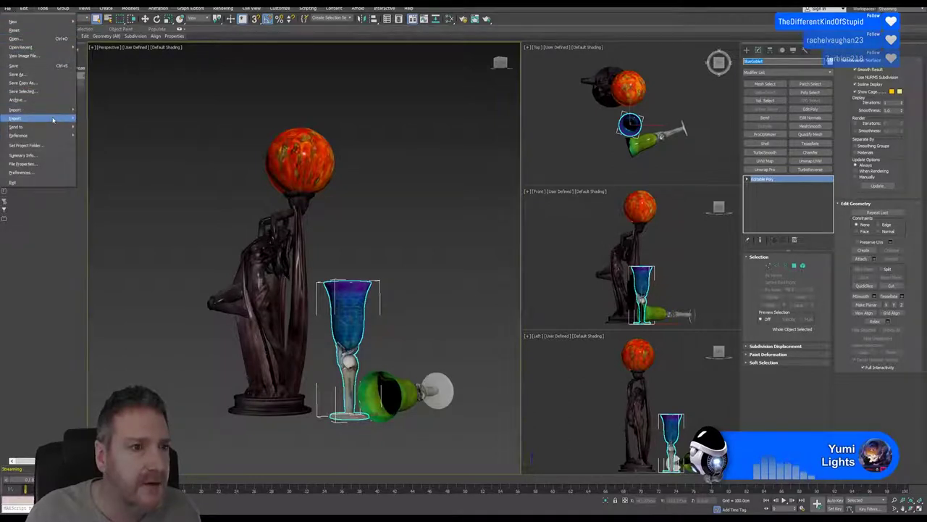
mouse_move(54, 119)
click(106, 132)
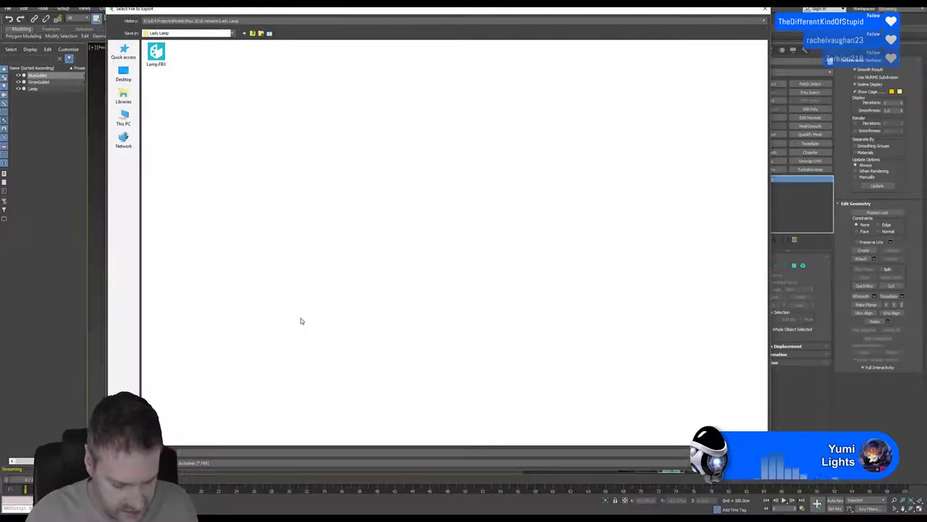
text(Glass)
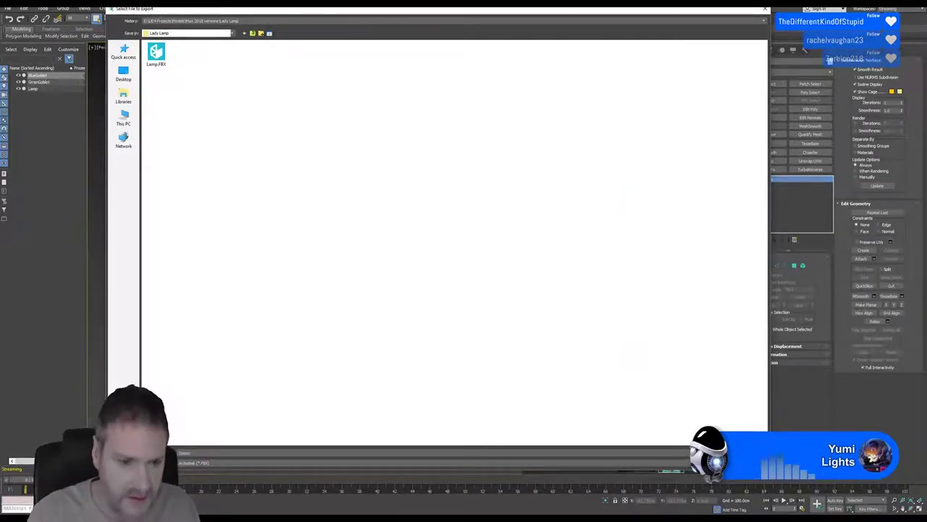
click(749, 453)
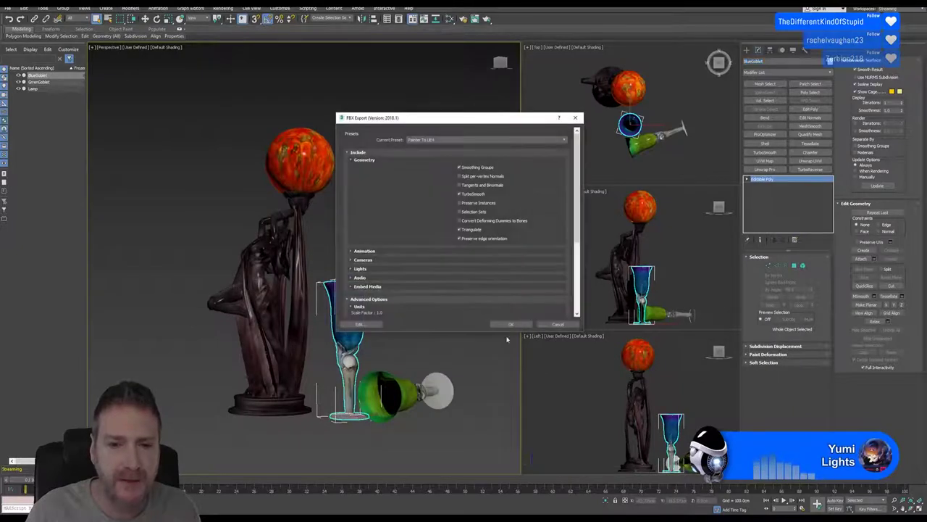
click(517, 324)
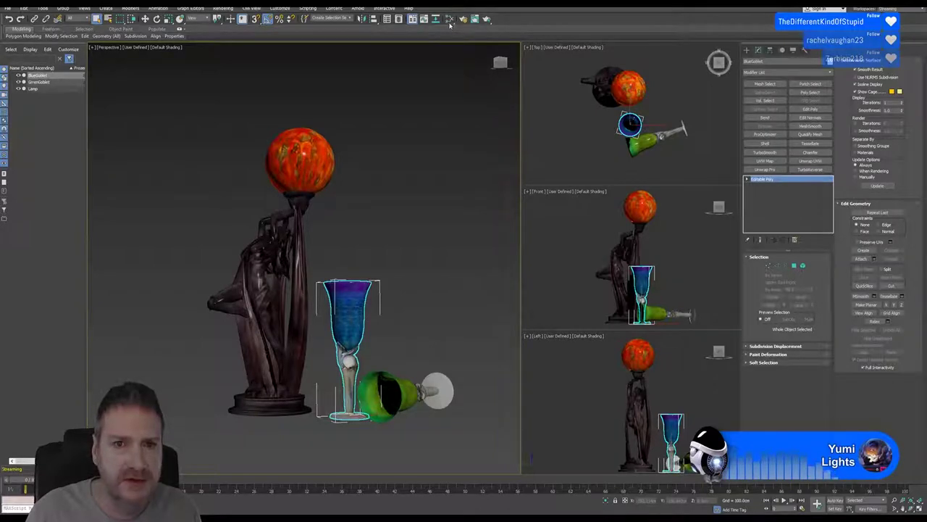
Step: Load the lady lamp's material into the Slate Material Editor and examine which bitmap files its first two map nodes use
key(m)
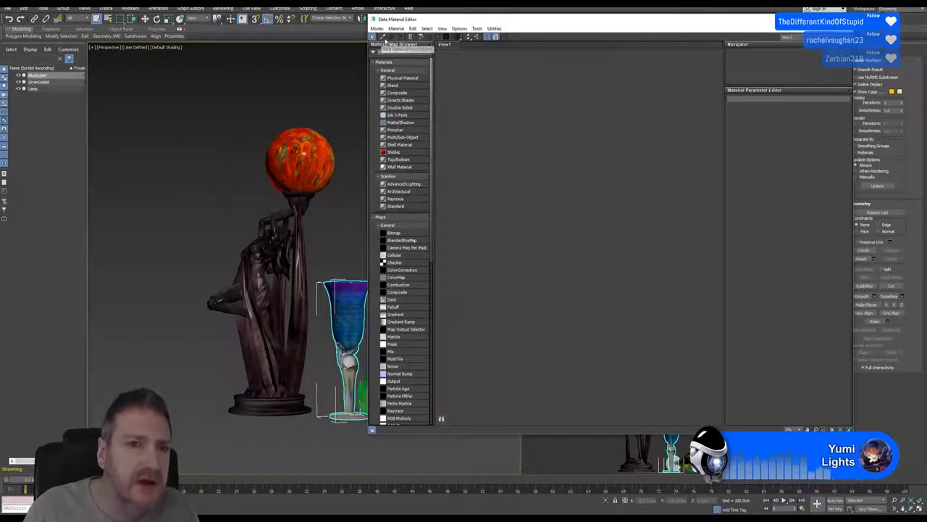
click(383, 37)
click(276, 239)
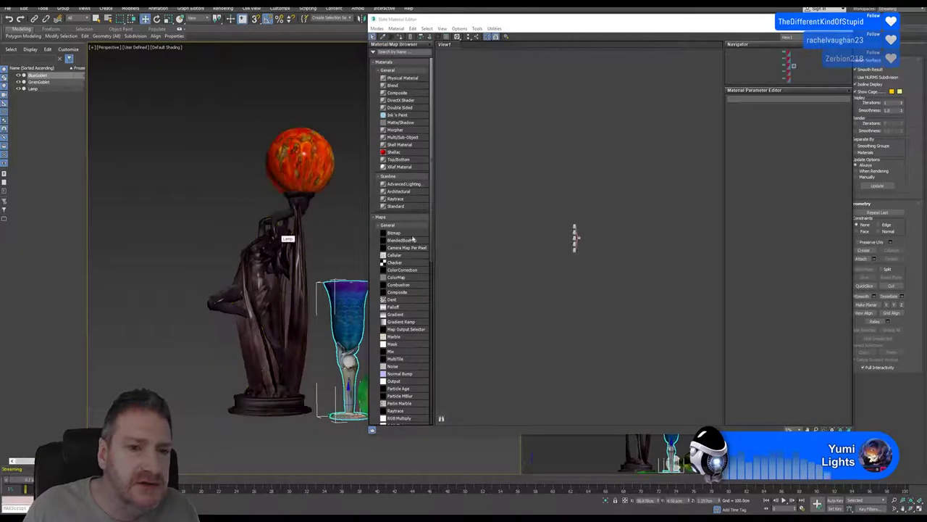
middle_drag(584, 228, 590, 238)
scroll(593, 241, up, 5)
scroll(551, 232, up, 2)
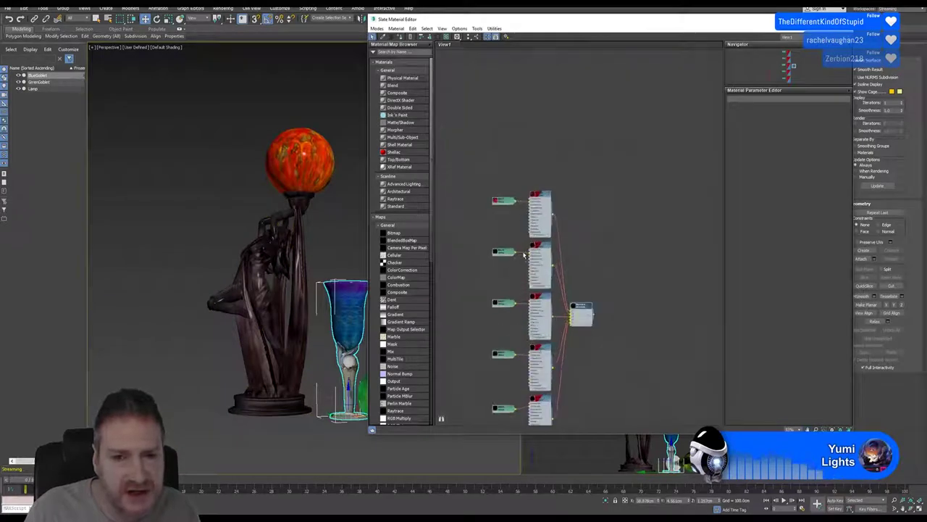
double_click(502, 201)
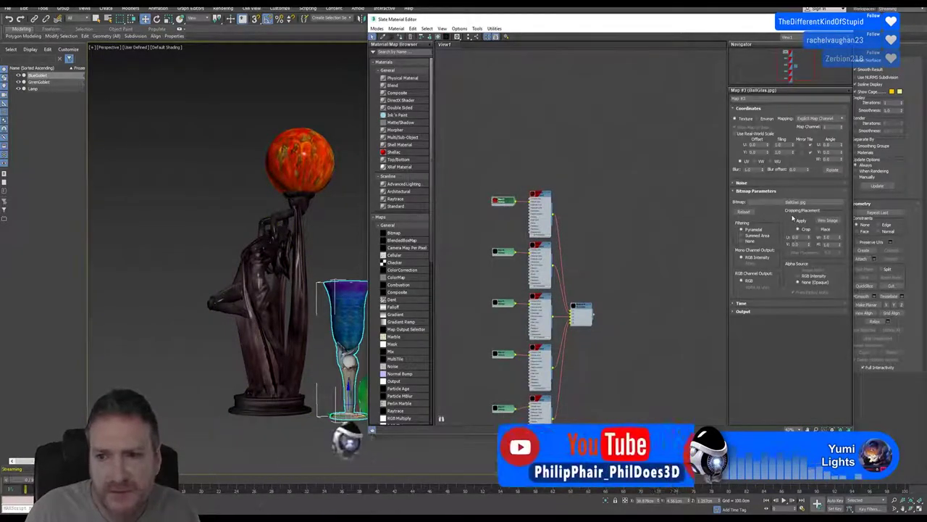
click(505, 252)
double_click(505, 251)
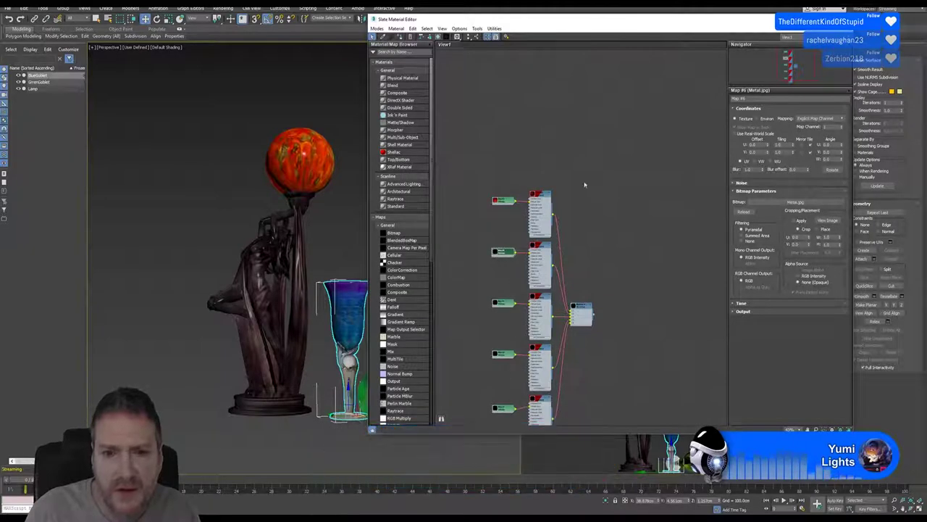
middle_drag(598, 163, 586, 95)
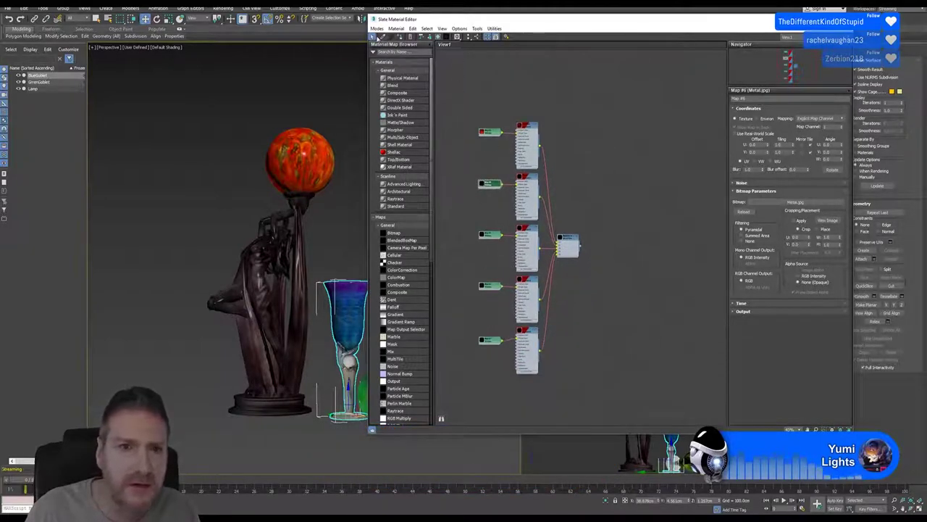
Step: Move the lamp's material nodes aside, load the blue goblet's material, and examine its connected maps
scroll(534, 138, down, 2)
drag(474, 113, 593, 336)
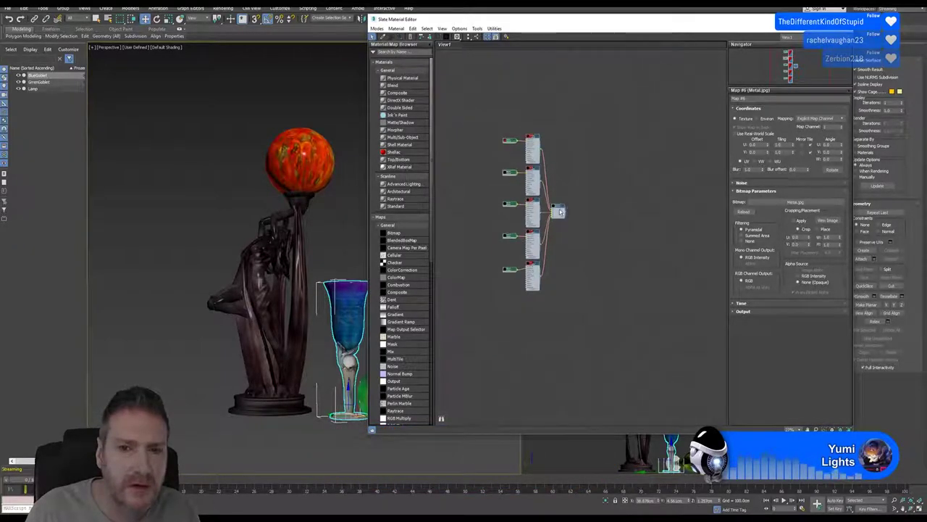
drag(560, 212, 683, 164)
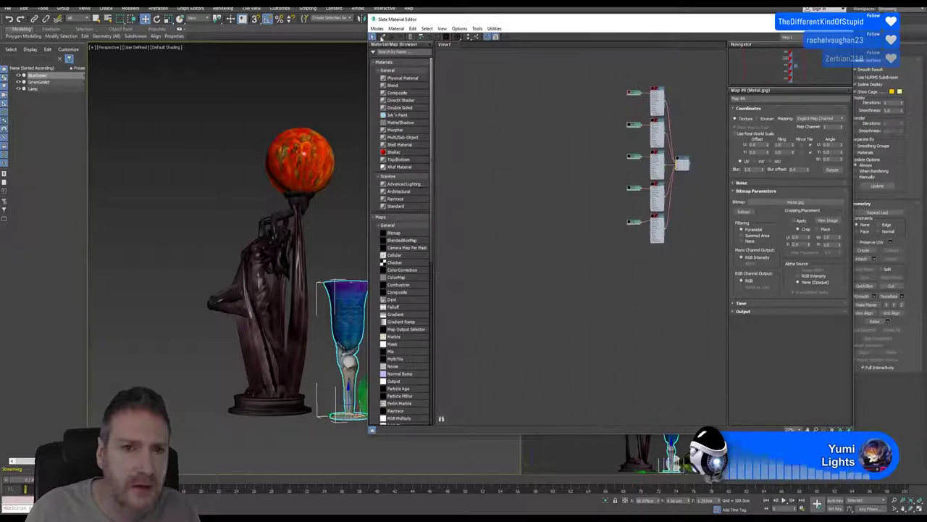
click(382, 38)
click(356, 310)
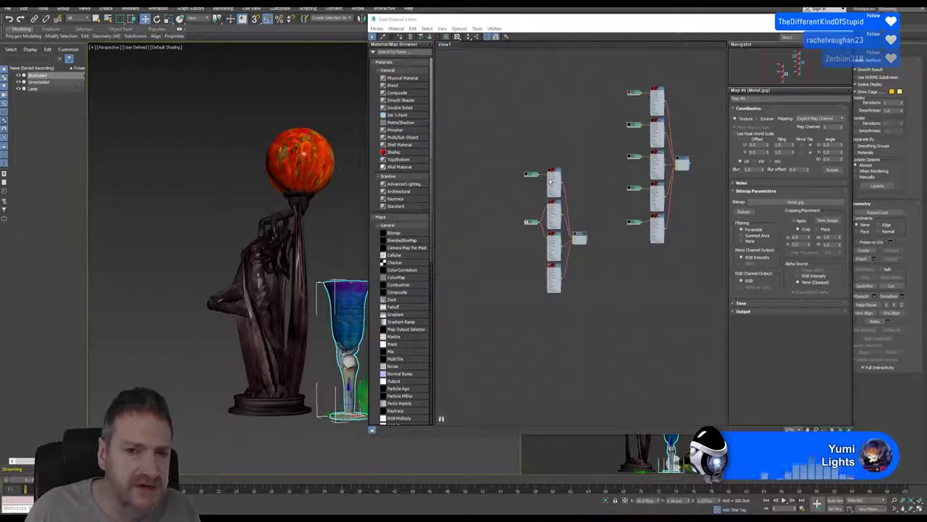
scroll(550, 181, up, 4)
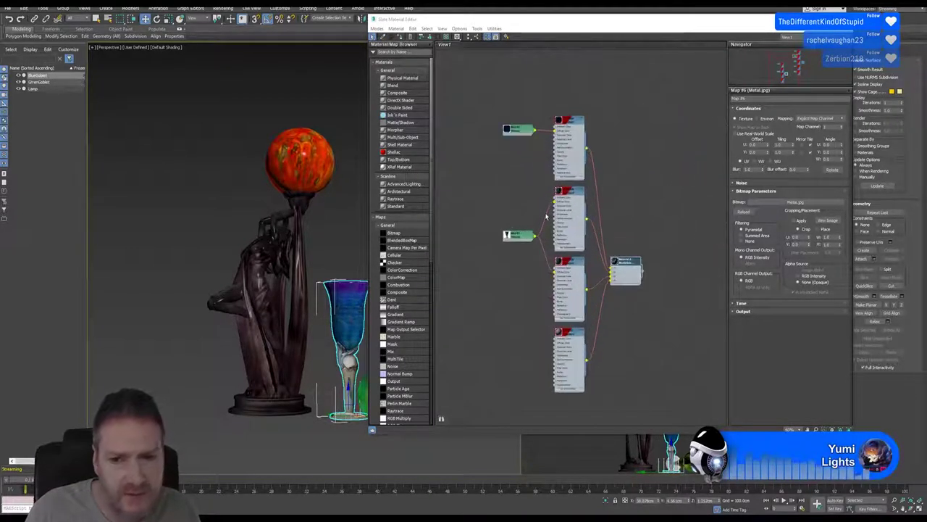
scroll(569, 232, up, 1)
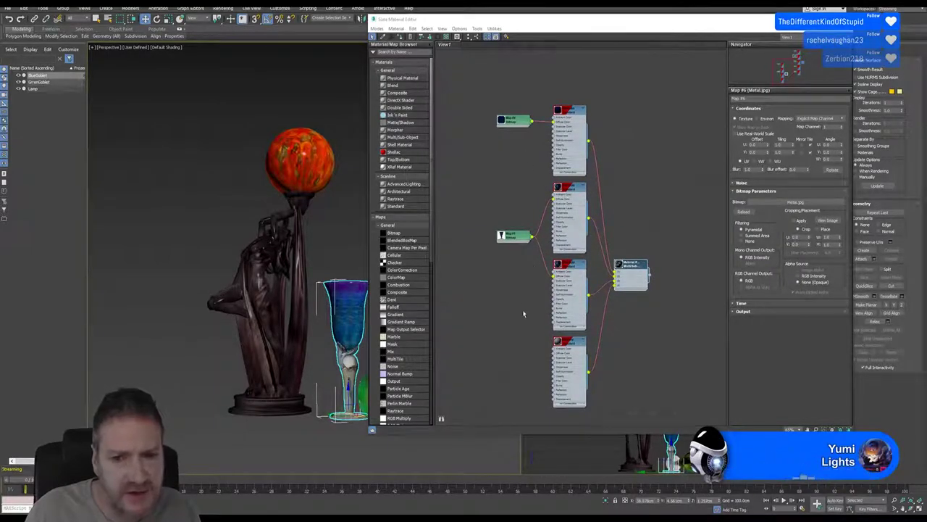
key(m)
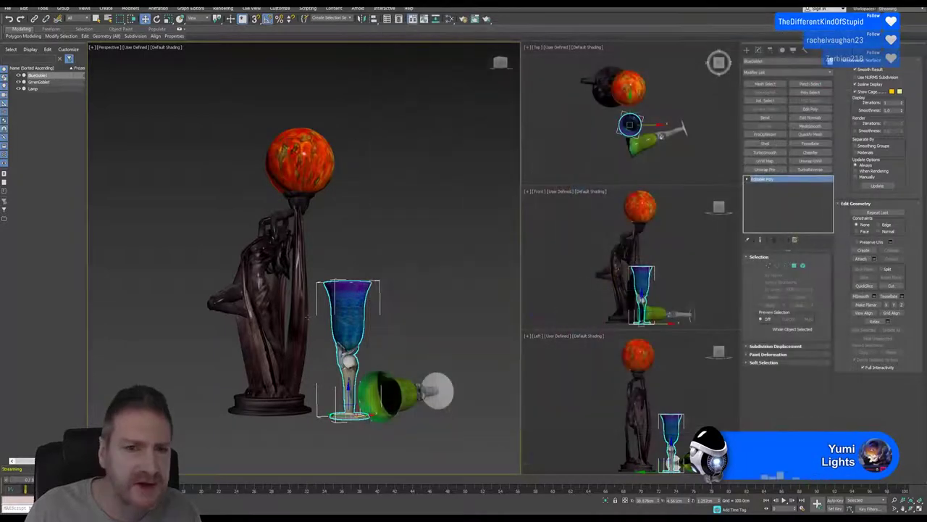
Step: Switch to File Explorer and open Retail Models, Master 3D Model Files, Lamp & Goblets, Models, MAX on the Work (E:) drive
key(super+d)
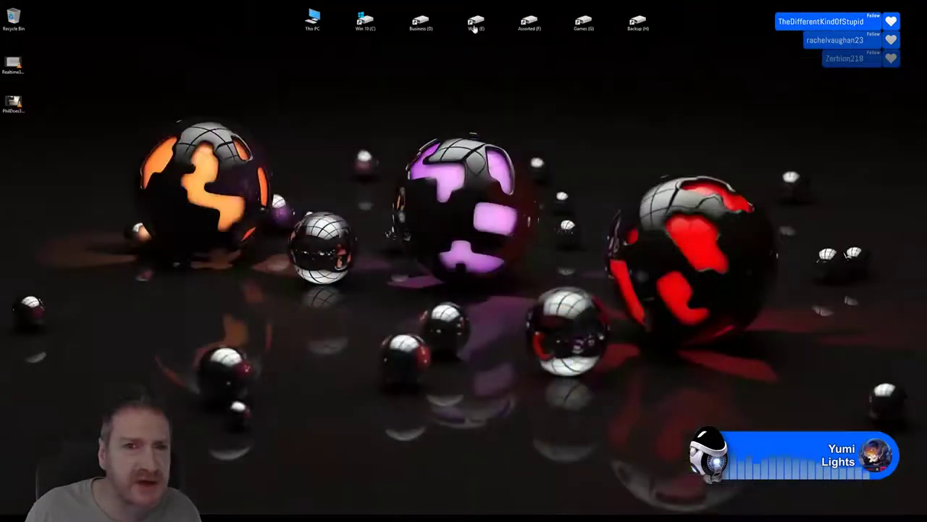
click(475, 24)
key(Return)
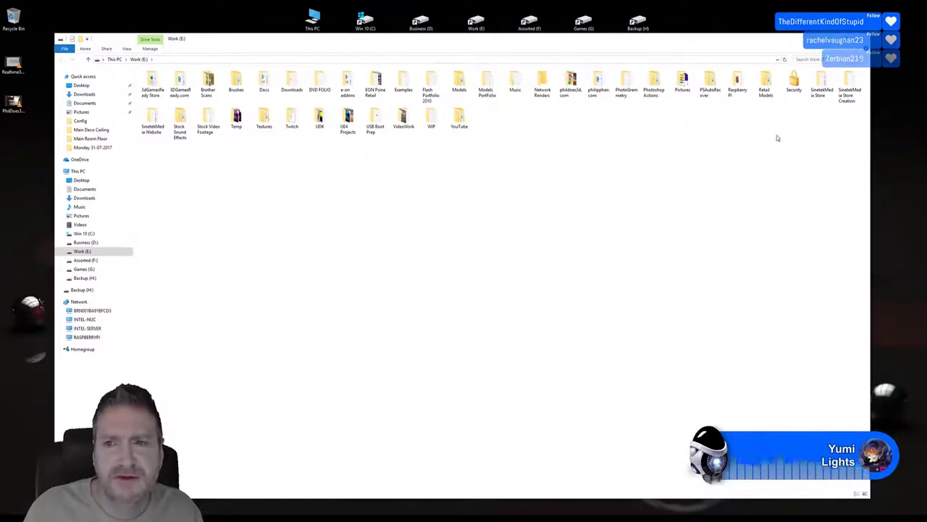
double_click(767, 87)
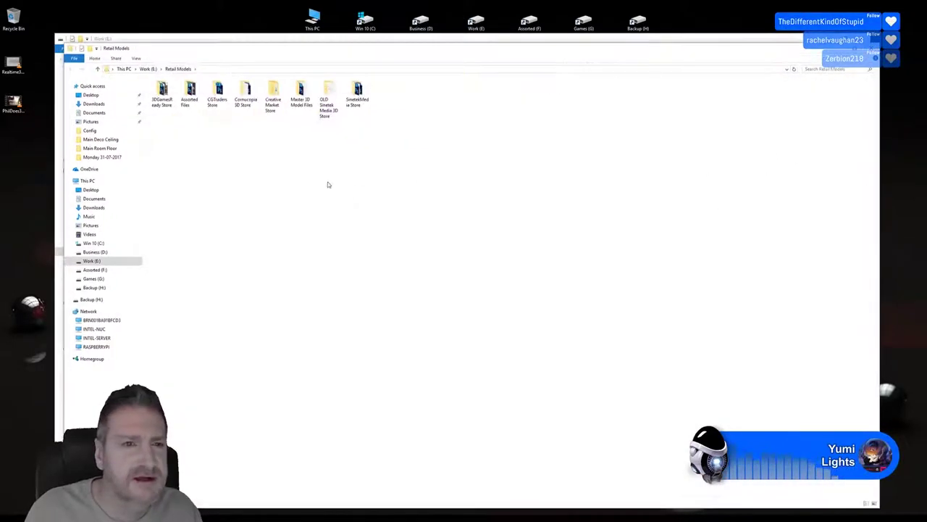
double_click(301, 94)
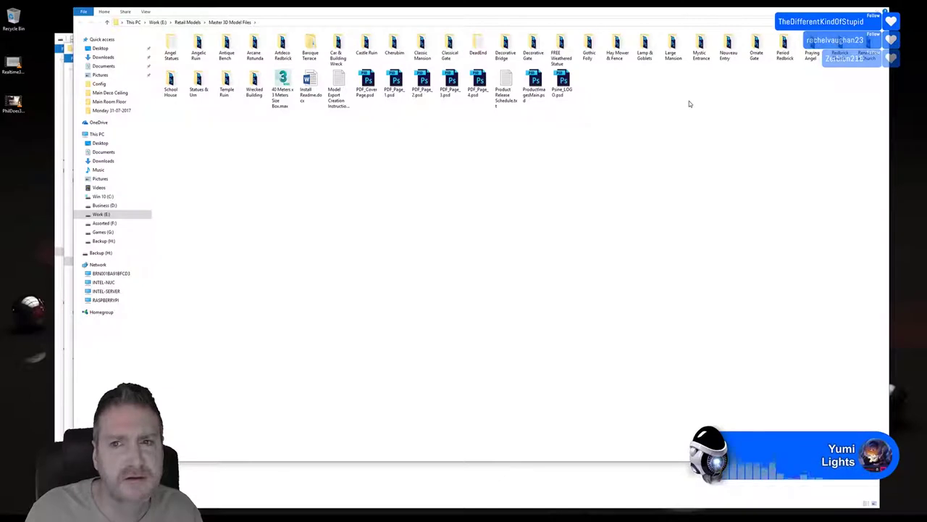
double_click(649, 48)
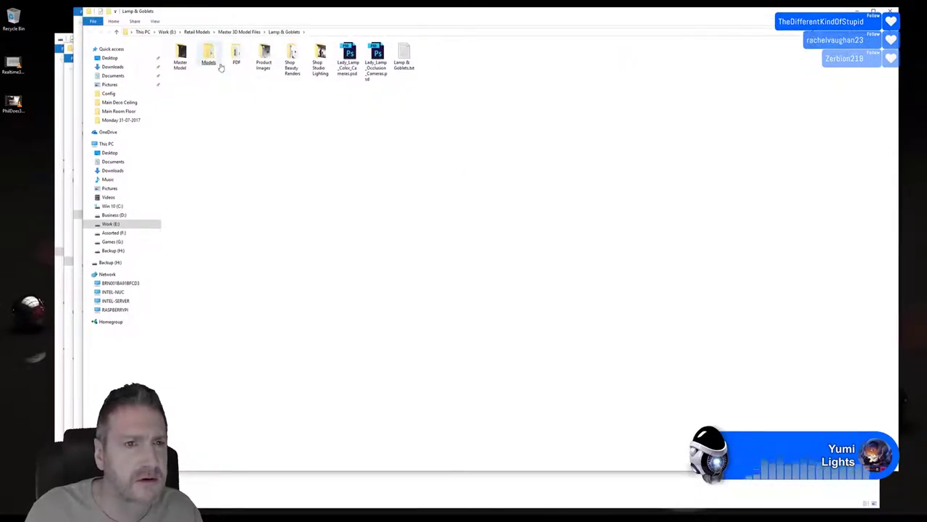
double_click(210, 56)
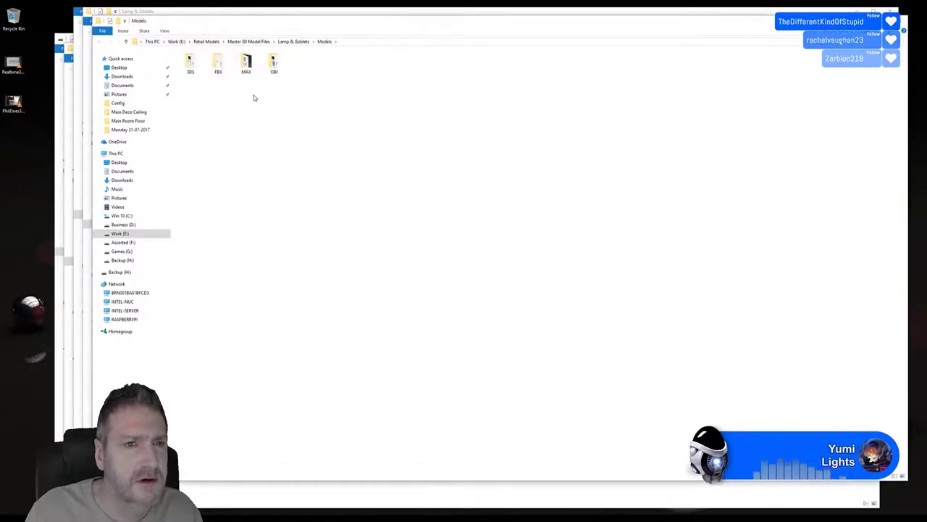
double_click(255, 65)
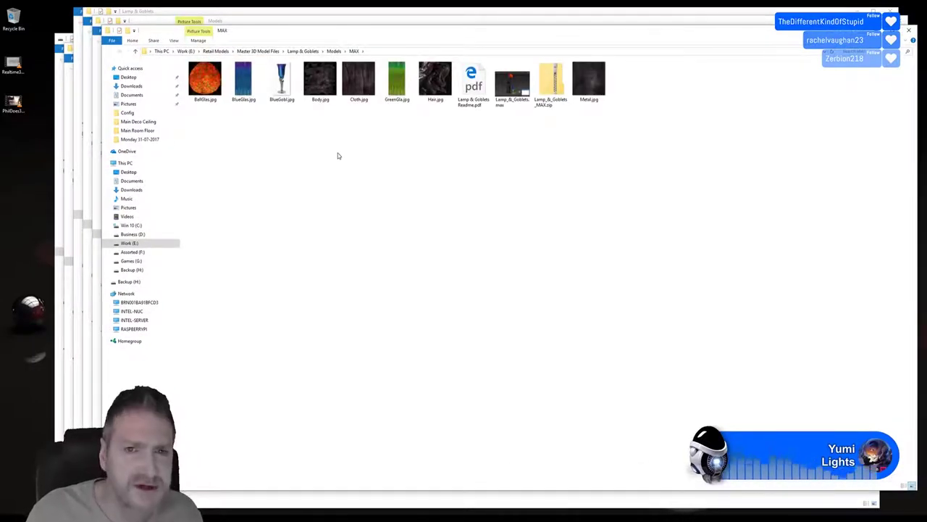
Step: Copy the BallGlas, BlueGlas, Body, Cloth, GreenGla, Hair and Metal JPG textures from the MAX folder and close its window
click(205, 82)
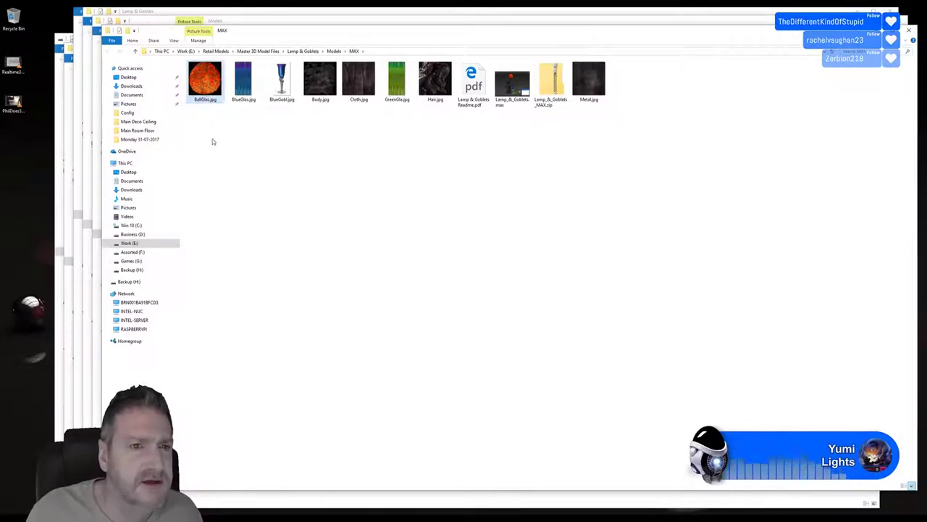
ctrl+click(247, 90)
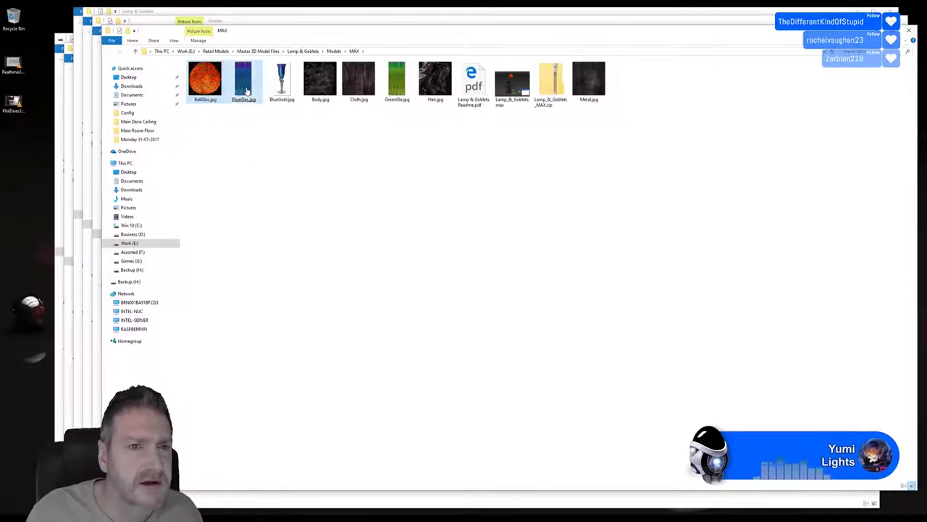
ctrl+click(319, 88)
ctrl+click(358, 90)
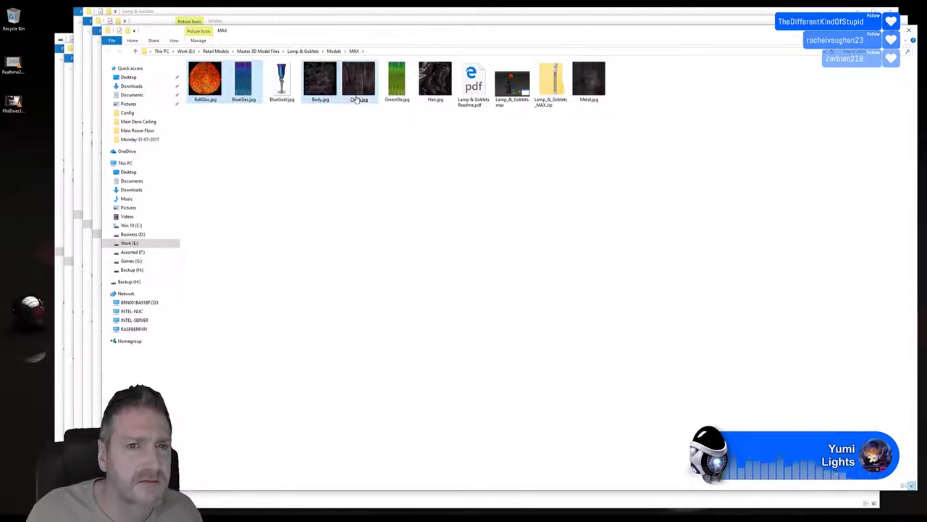
ctrl+click(392, 93)
ctrl+click(434, 89)
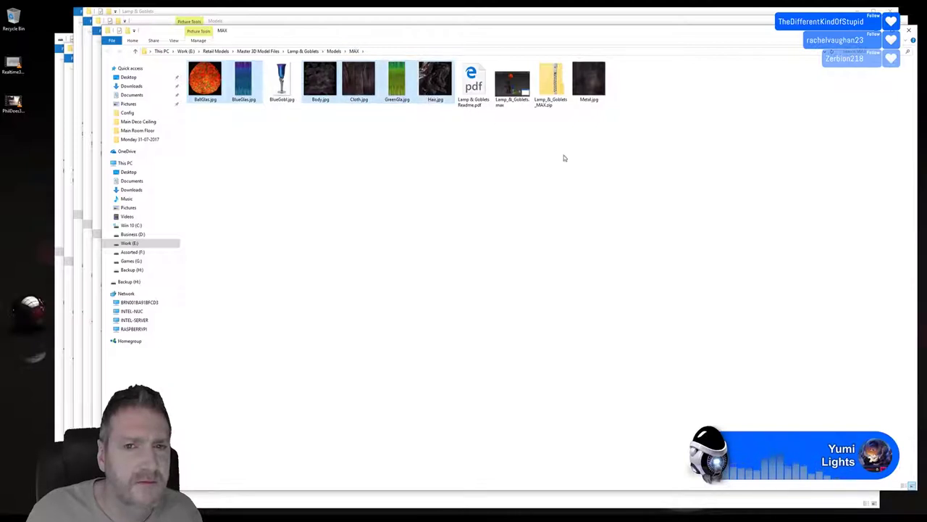
ctrl+click(588, 98)
right_click(588, 99)
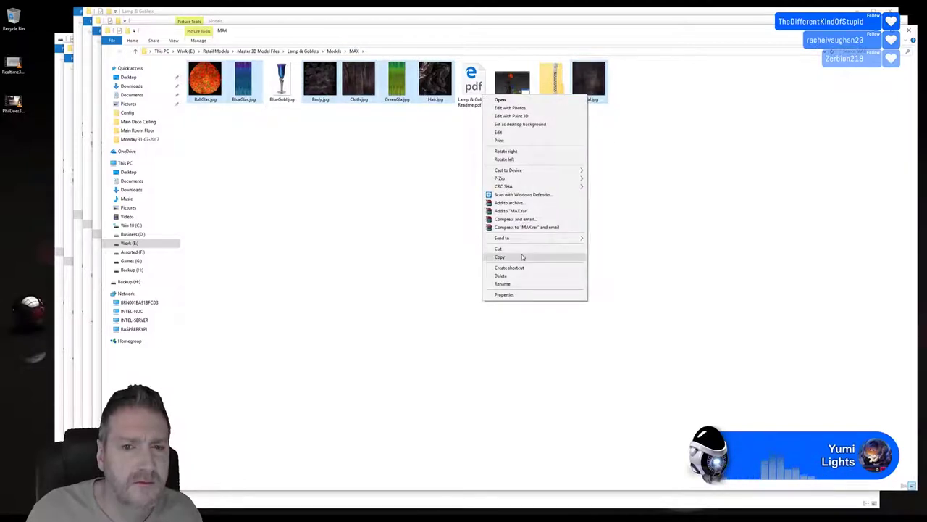
click(520, 256)
click(910, 31)
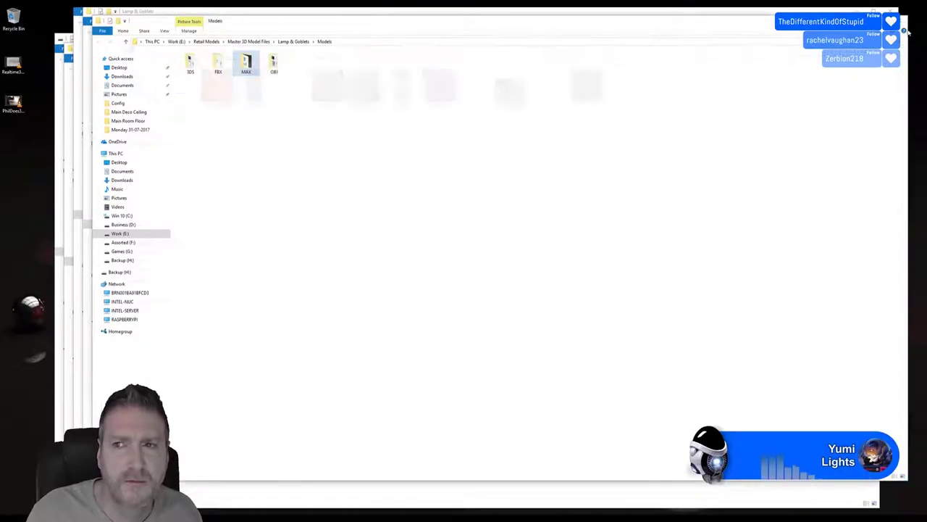
Step: Close the source model windows and open UE4 Projects, Models, Max 2018 versions, Lady Lamp on the Work (E:) drive
click(901, 21)
click(891, 12)
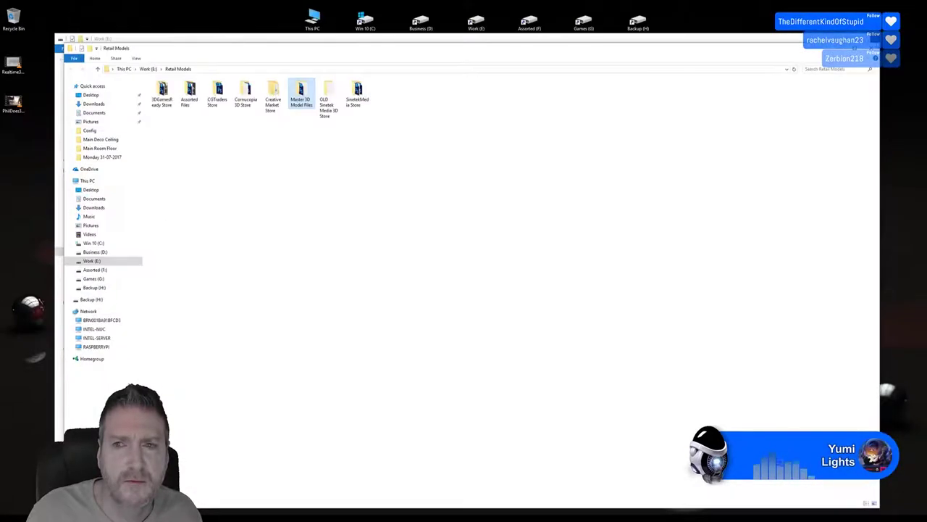
key(alt+Up)
double_click(348, 122)
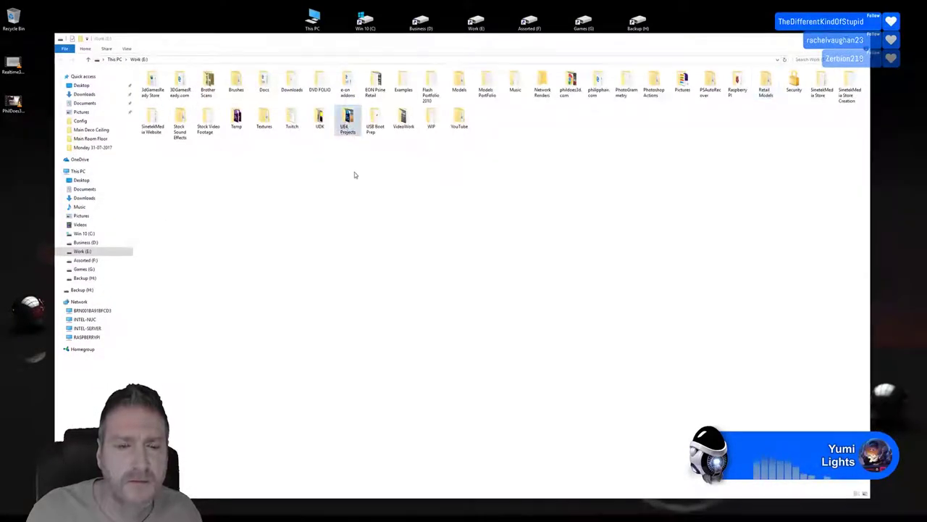
ctrl+double_click(292, 84)
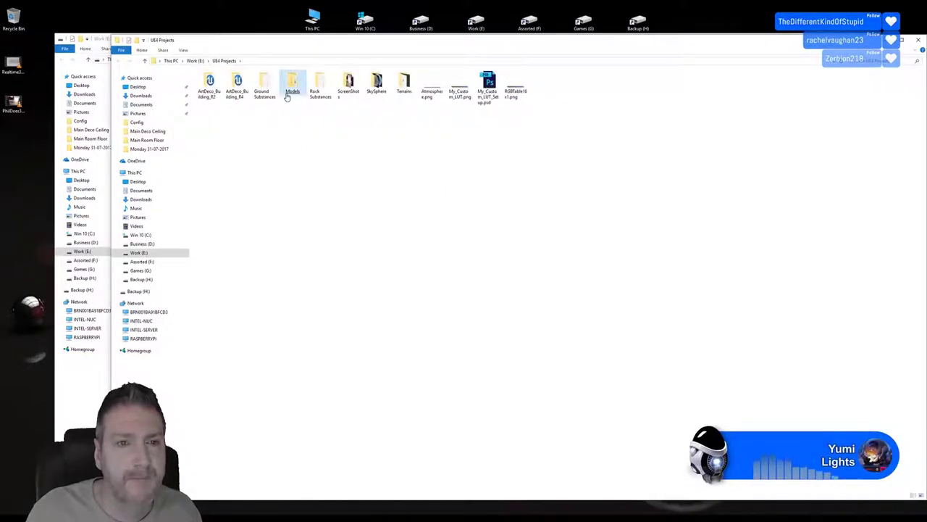
ctrl+double_click(243, 95)
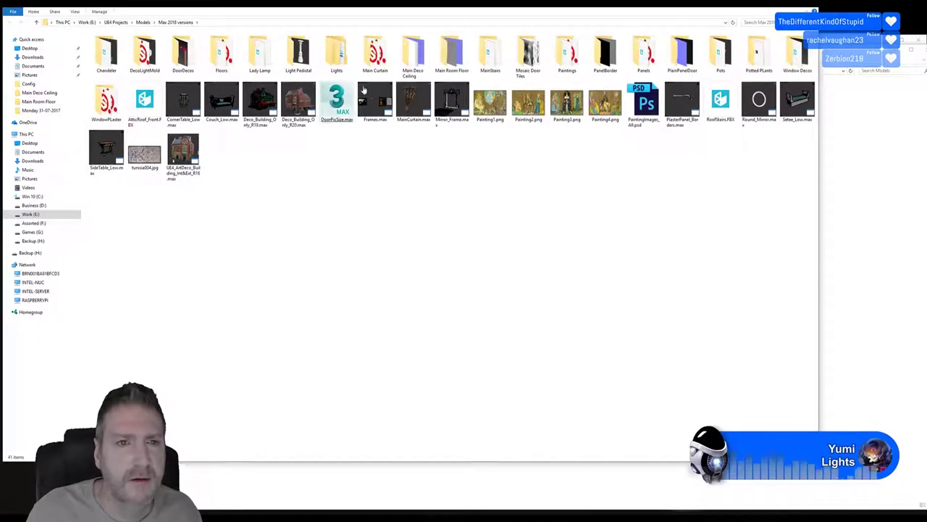
ctrl+double_click(262, 58)
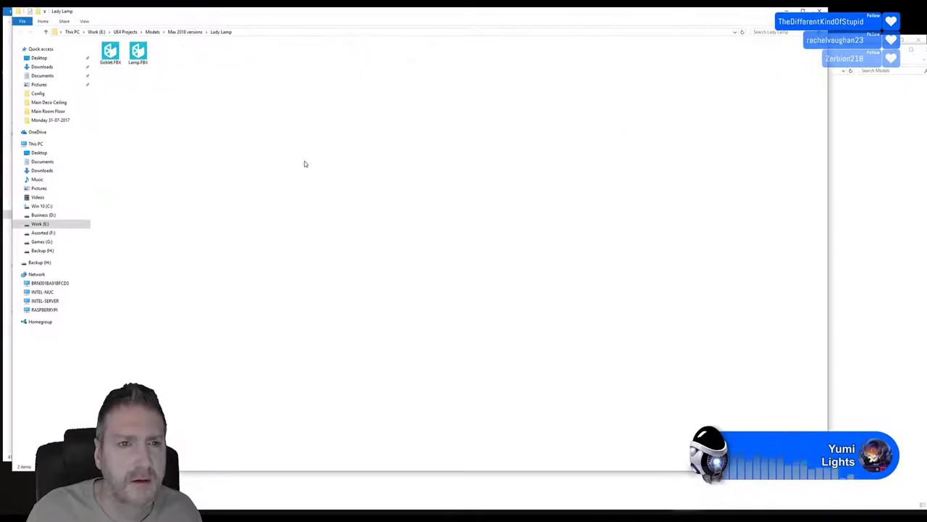
Step: Paste the copied JPG textures into the Lady Lamp folder and close the remaining File Explorer windows
right_click(304, 161)
click(263, 212)
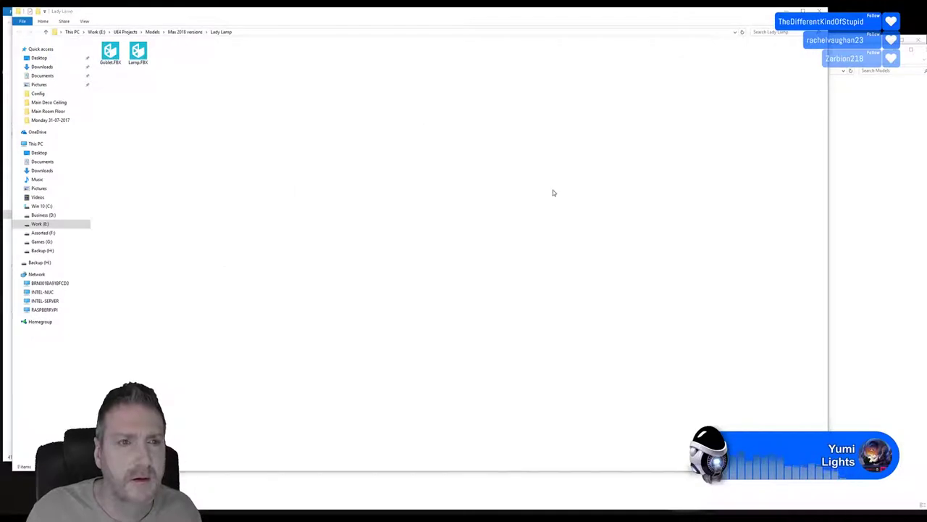
click(239, 147)
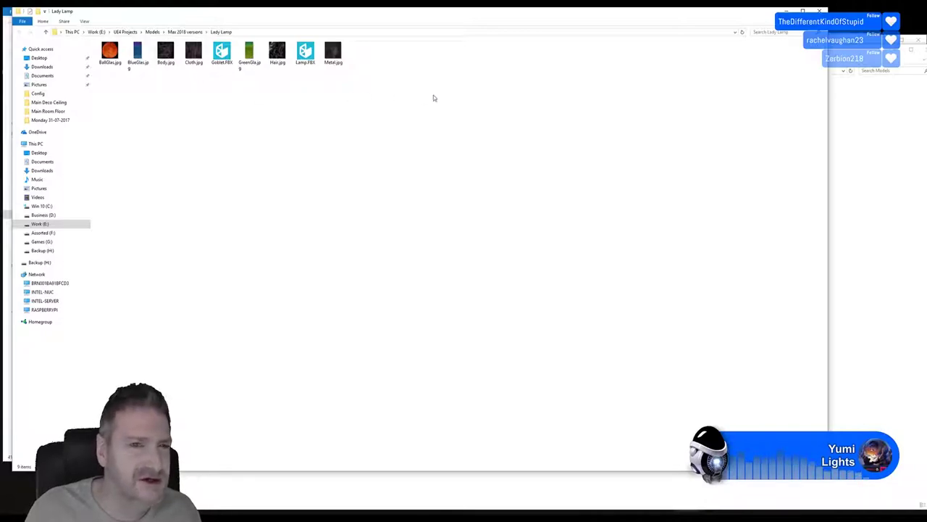
click(786, 11)
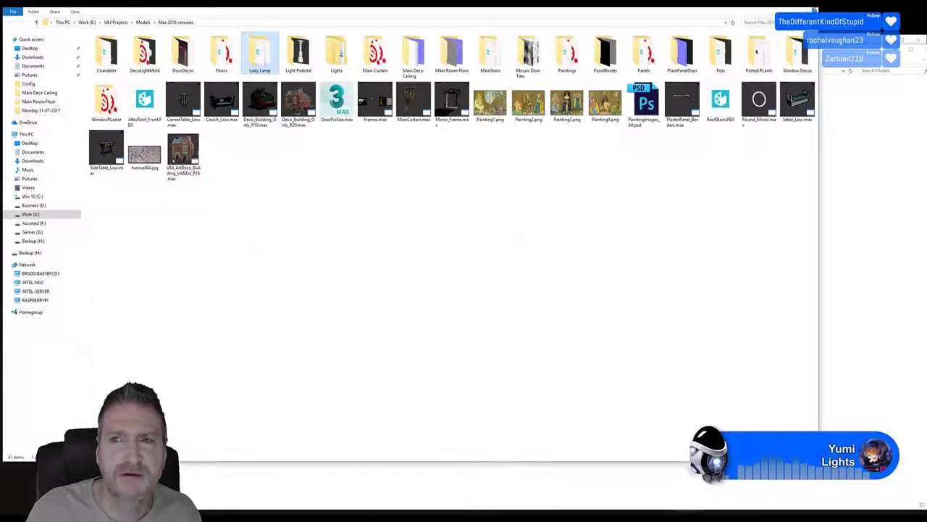
click(778, 3)
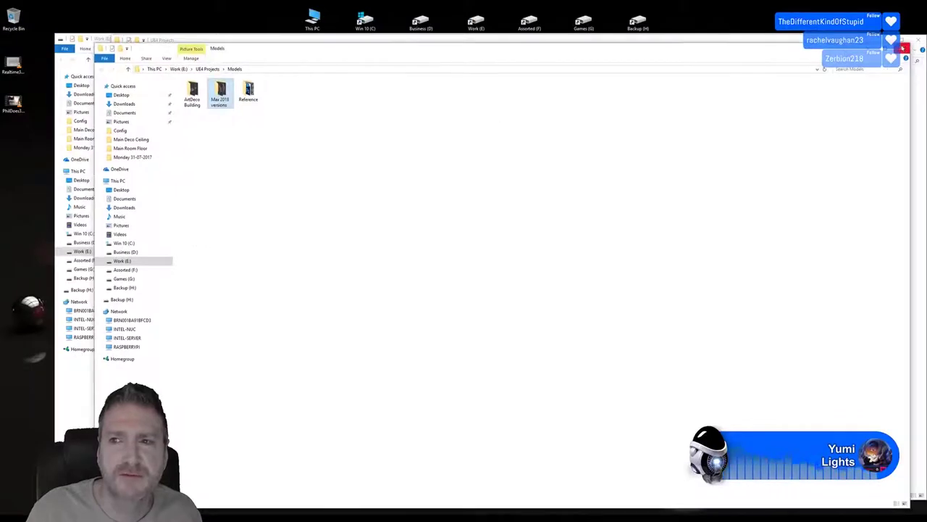
key(BackSpace)
click(908, 46)
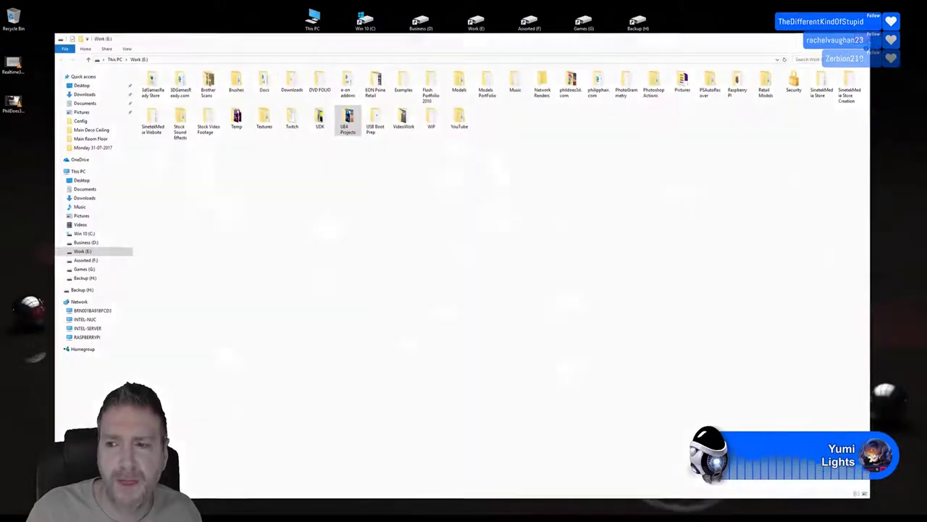
key(ctrl+w)
Step: Switch to Unreal Editor and delete the MainRoomFloor mesh from the project's Models/Effects folder
click(350, 518)
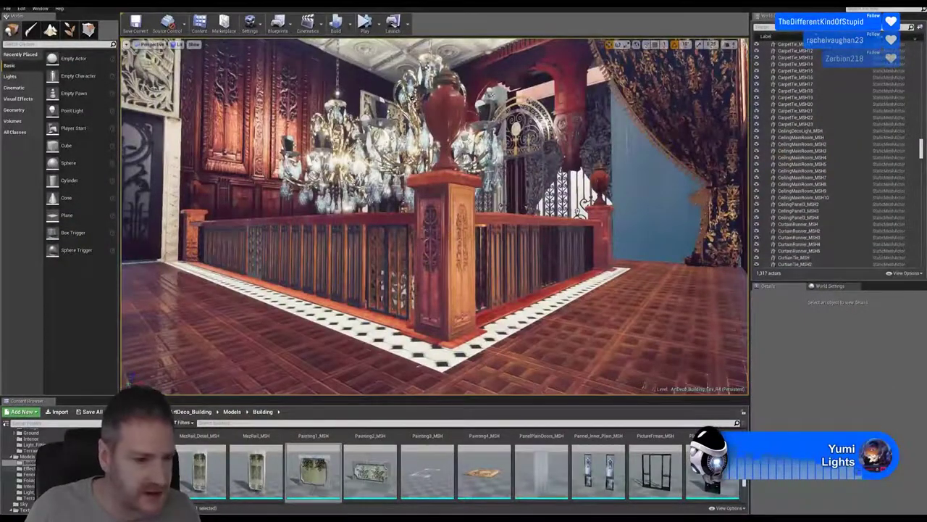
click(29, 469)
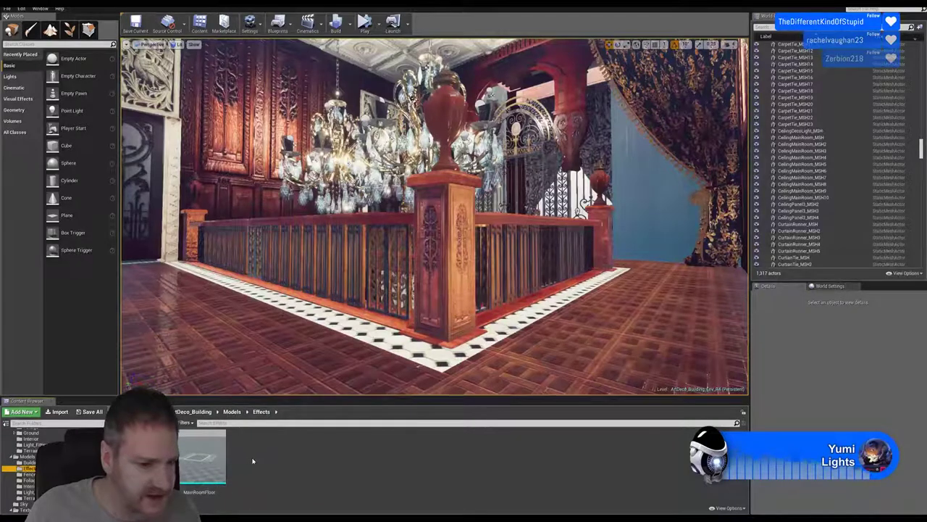
click(203, 457)
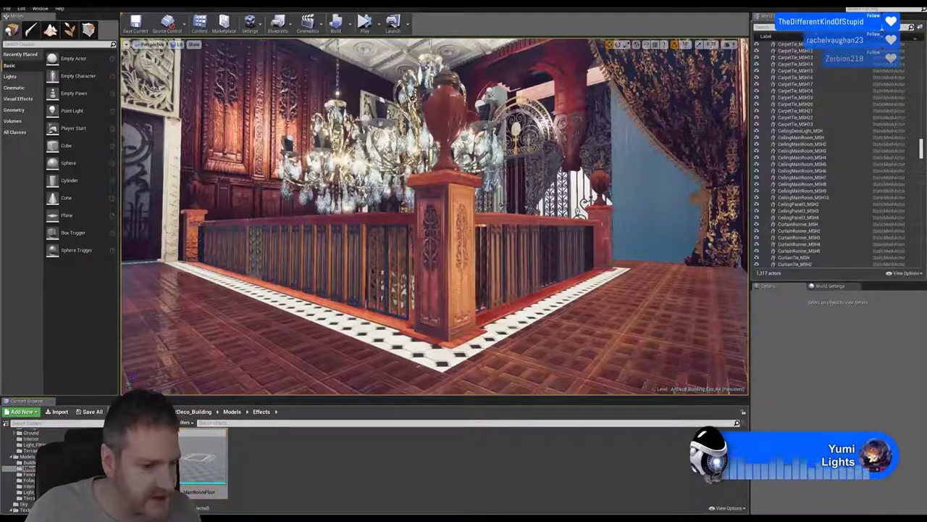
key(Delete)
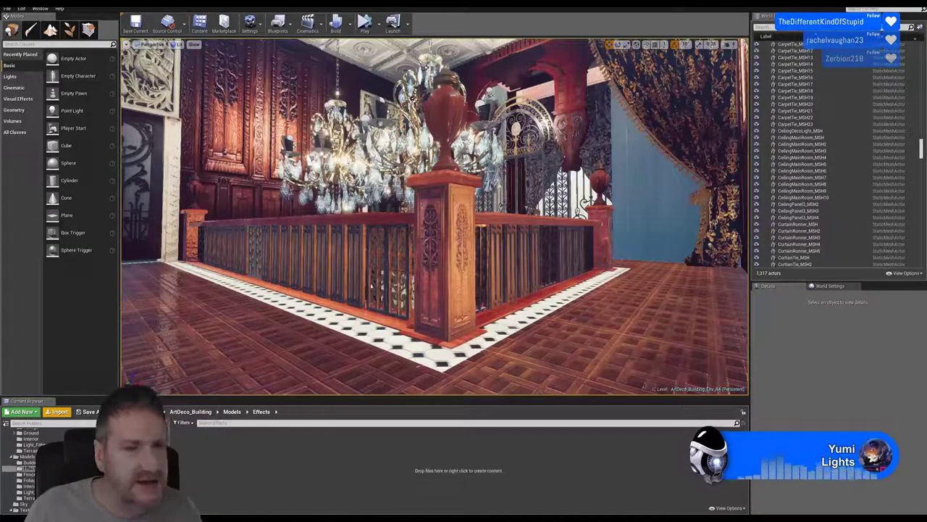
Step: Import Lamp.FBX from the Max 2018 versions/Lady Lamp folder into the Models/Effects content folder
click(60, 411)
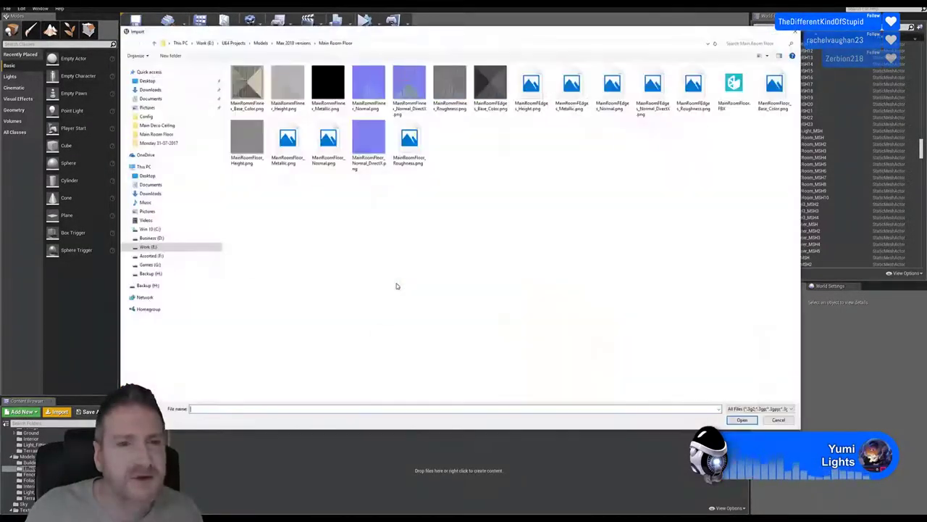
click(297, 44)
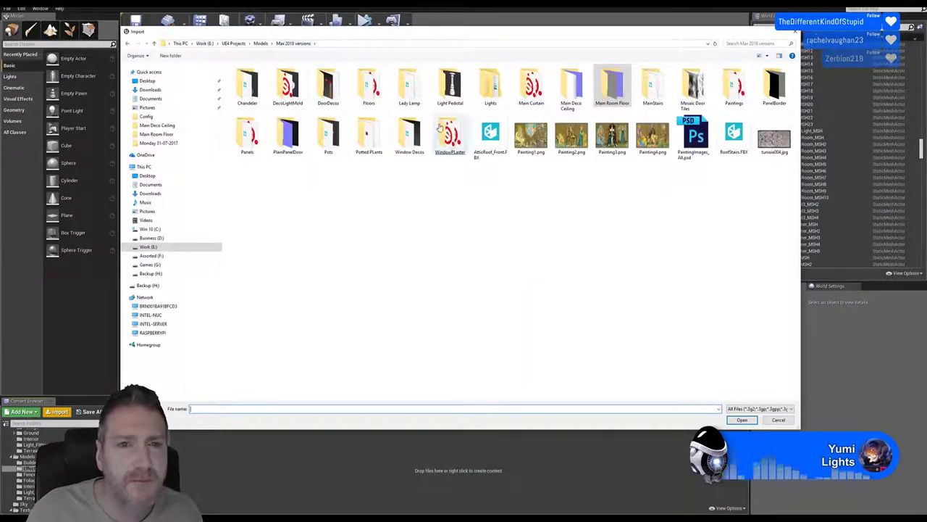
double_click(409, 86)
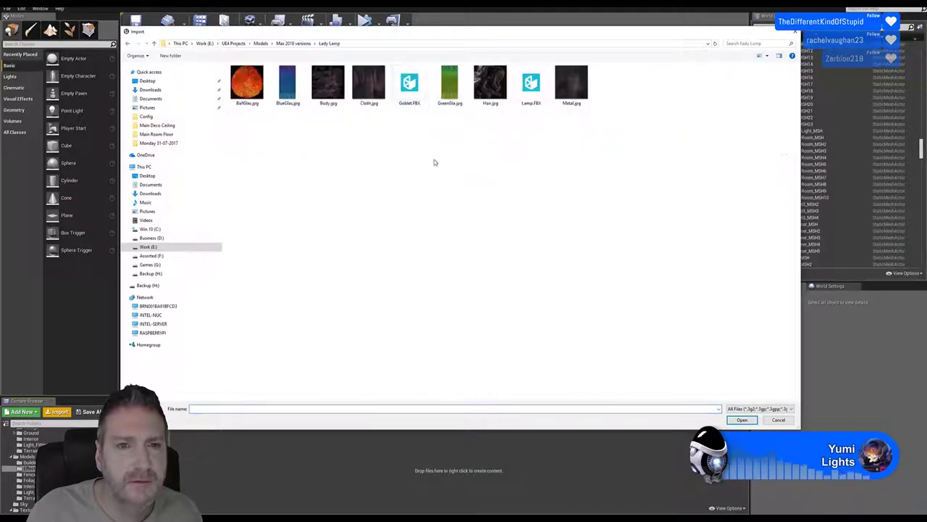
double_click(531, 84)
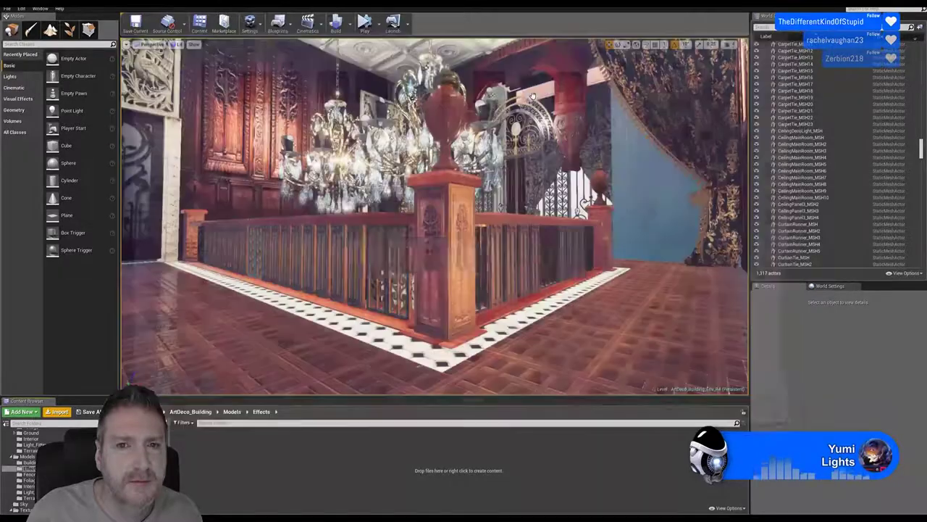
click(504, 384)
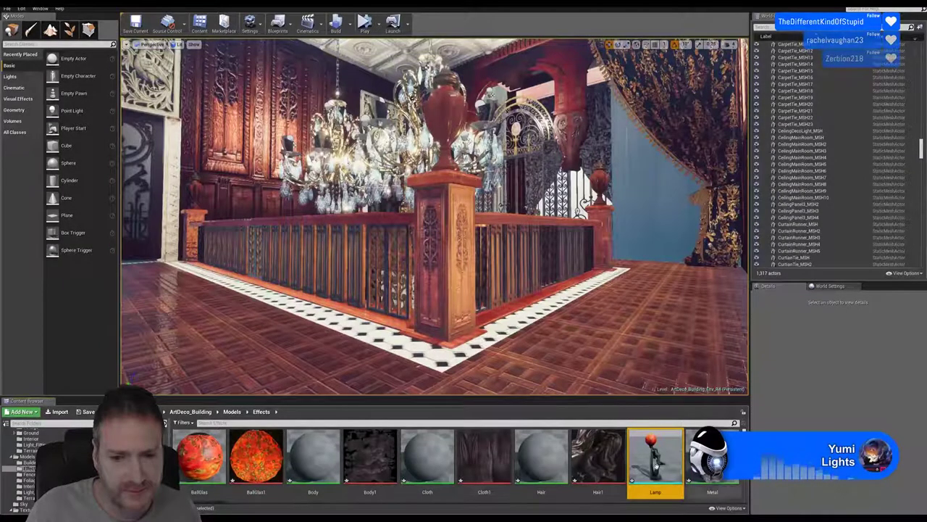
Step: Open the imported Lamp static mesh and examine the figure and its cloth from the front, back and close up
mouse_move(658, 459)
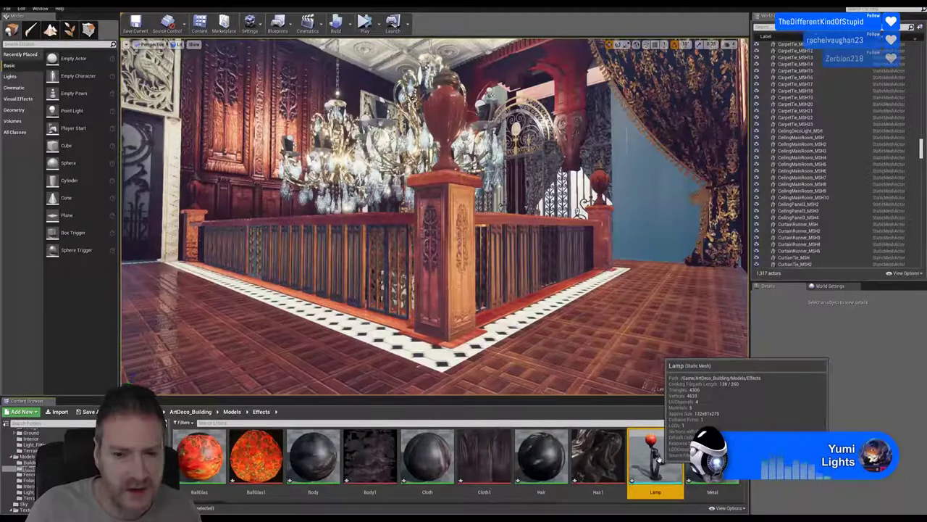
double_click(658, 458)
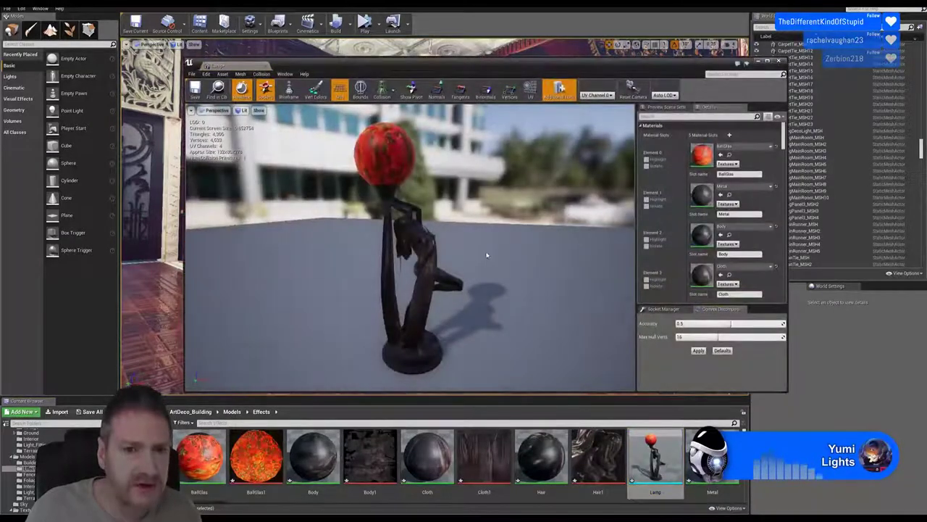
drag(486, 255, 297, 261)
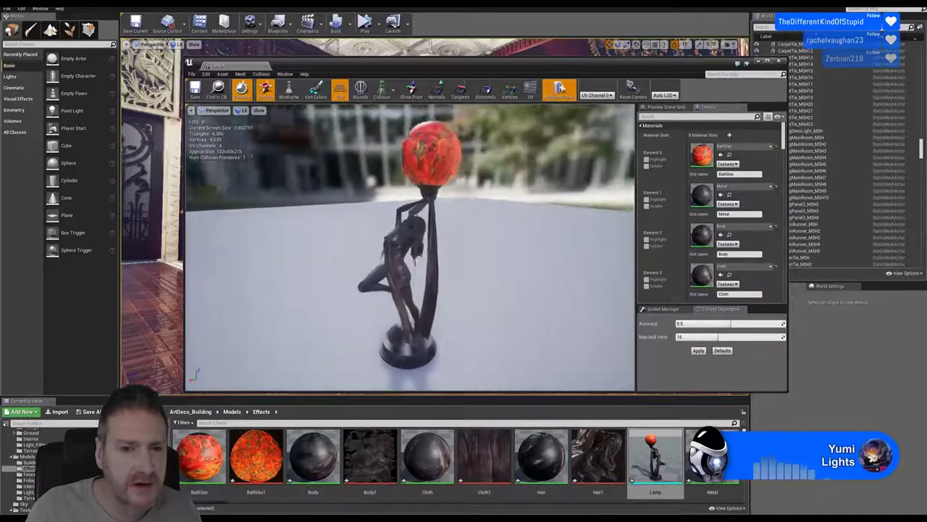
drag(661, 259, 511, 259)
scroll(397, 288, up, 3)
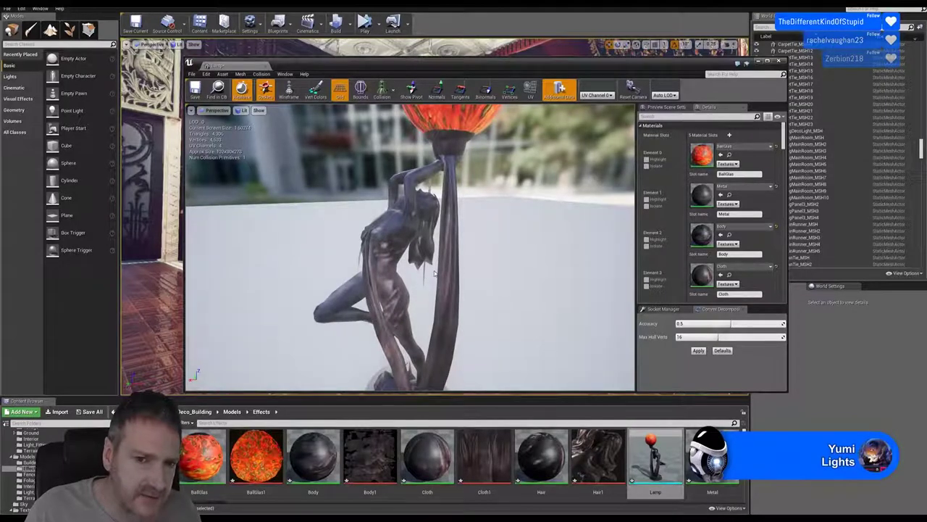
drag(435, 273, 472, 247)
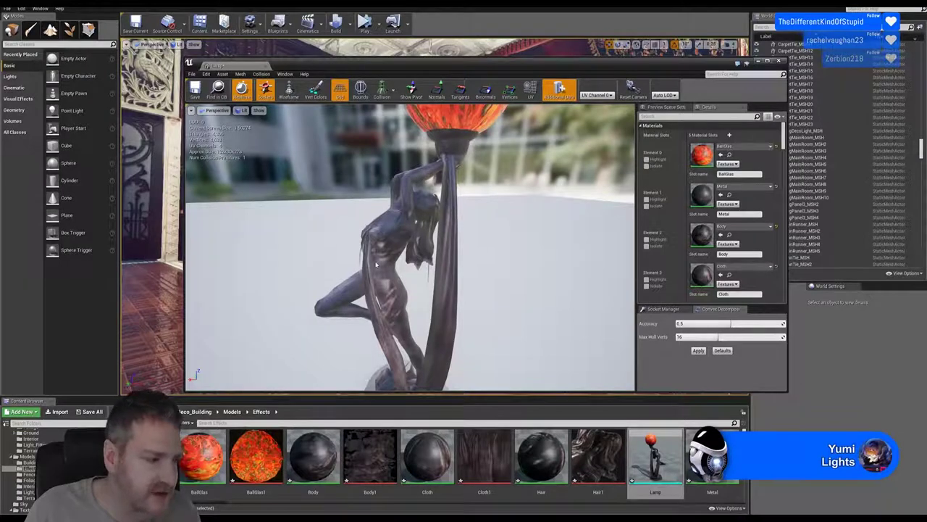
drag(334, 256, 431, 185)
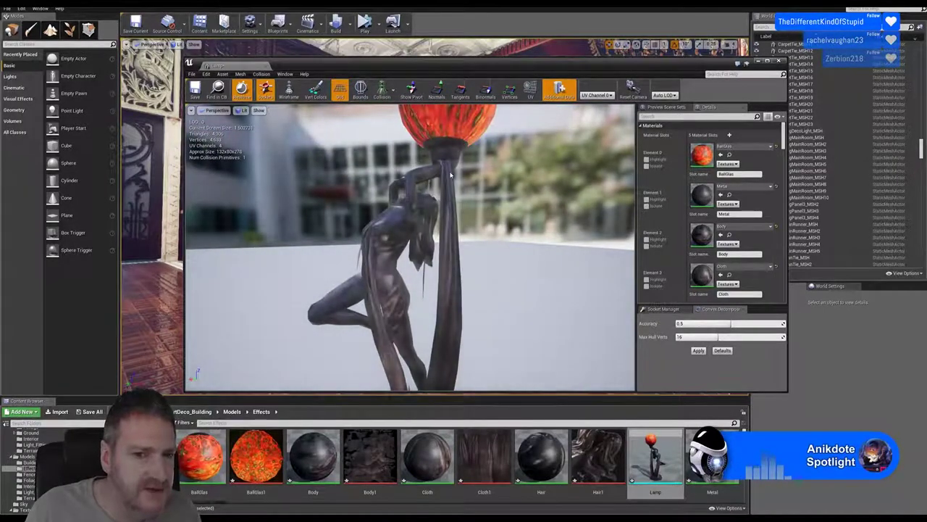
drag(447, 320, 400, 258)
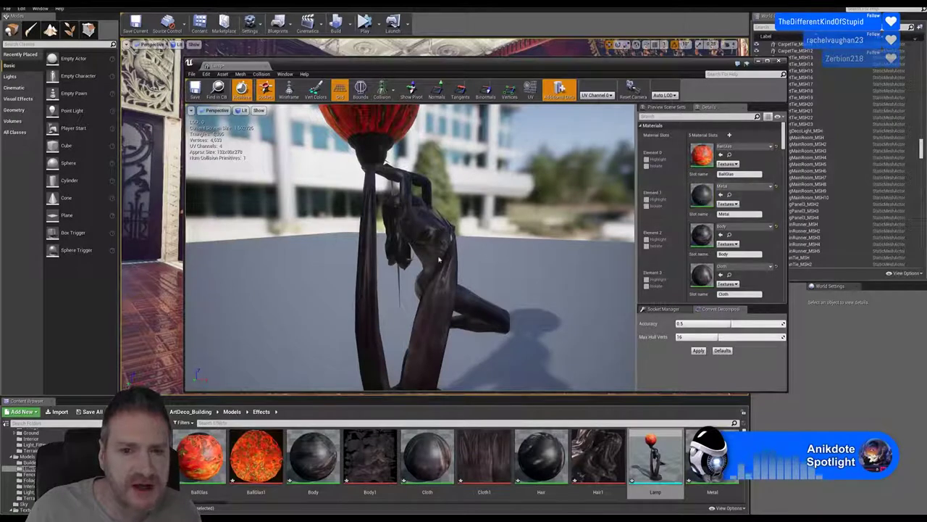
Step: Open the lamp's Cloth material, place its Texture Sample node beside the material node, make the material Two Sided and save it
double_click(704, 279)
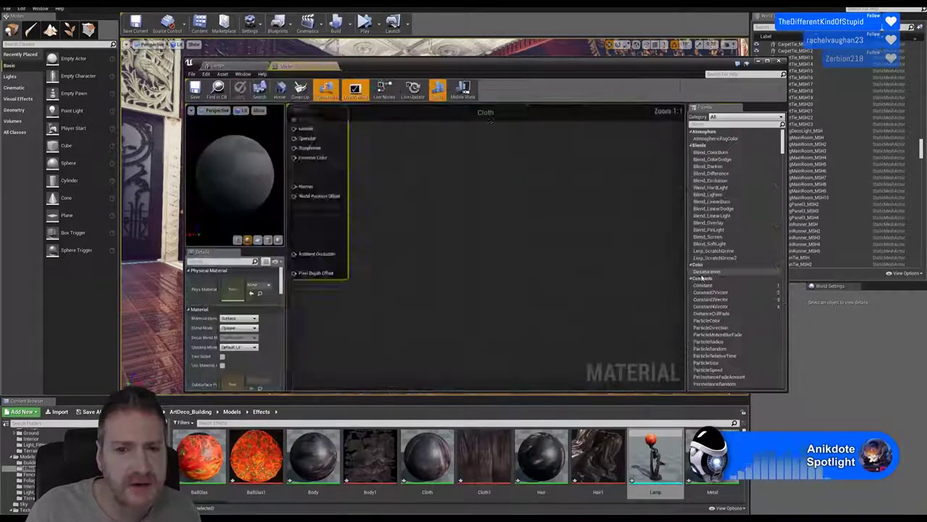
right_drag(557, 201, 537, 280)
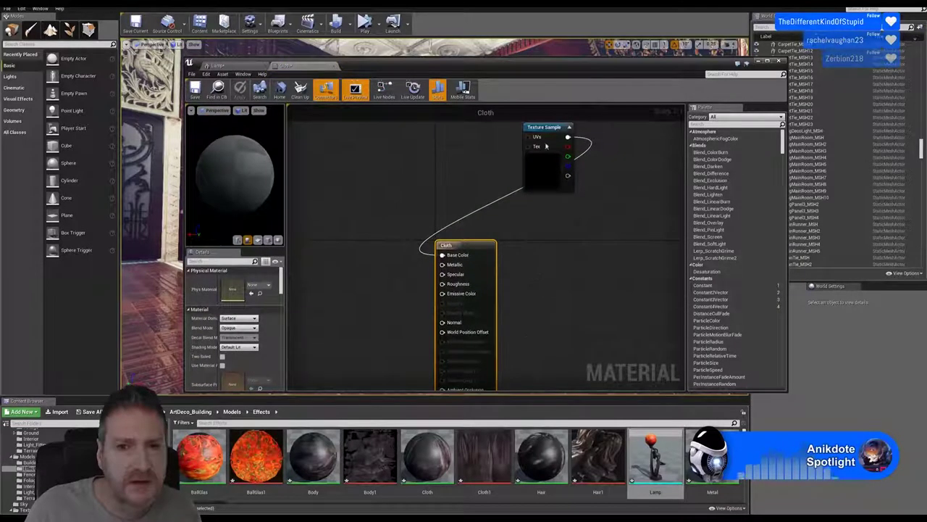
drag(537, 134, 337, 223)
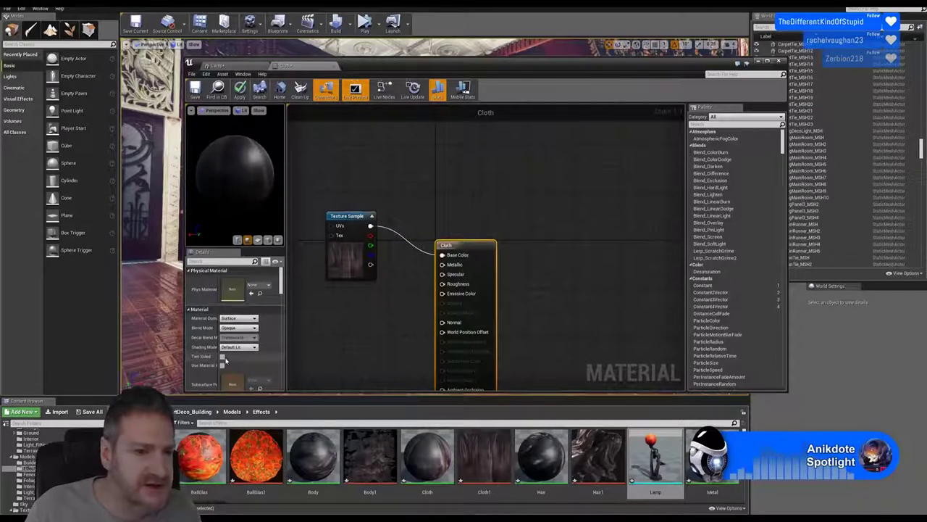
click(222, 356)
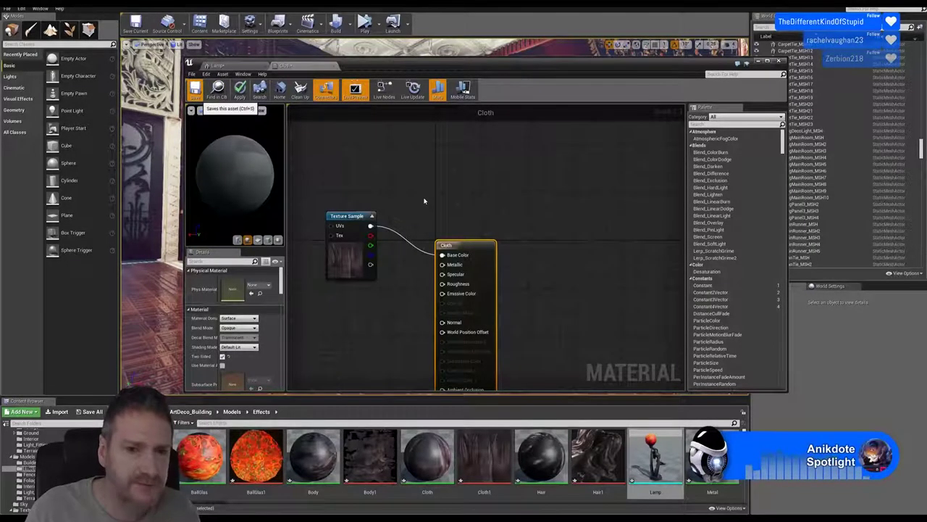
key(ctrl+s)
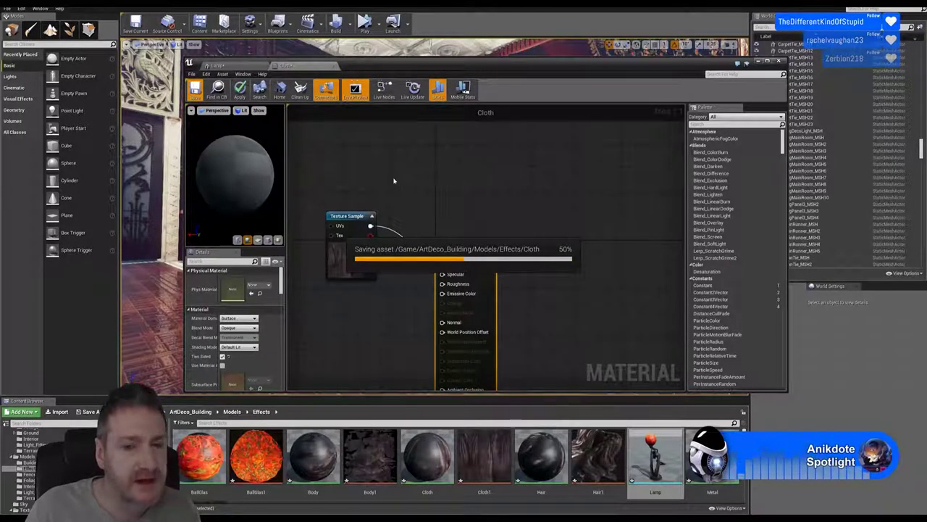
Step: Return to the Lamp mesh and inspect its cloth and glass ball from several angles
click(234, 67)
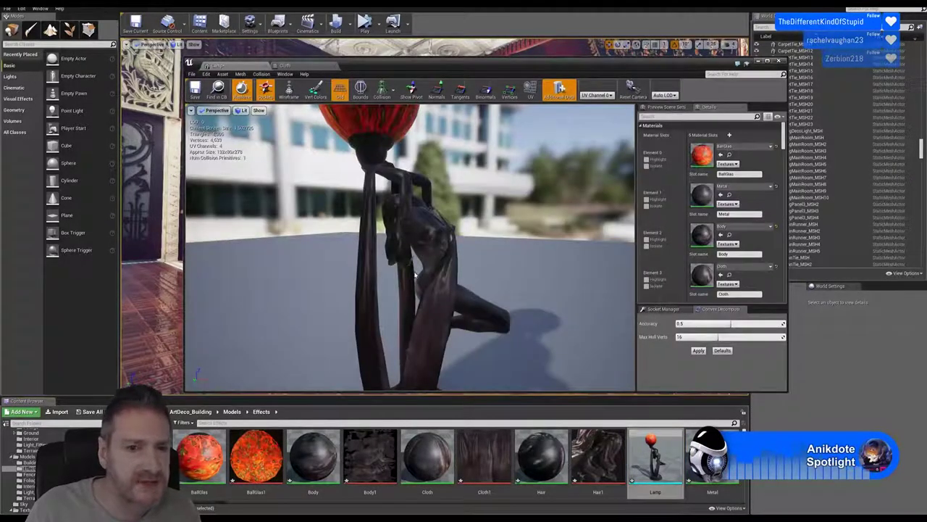
drag(415, 275, 294, 276)
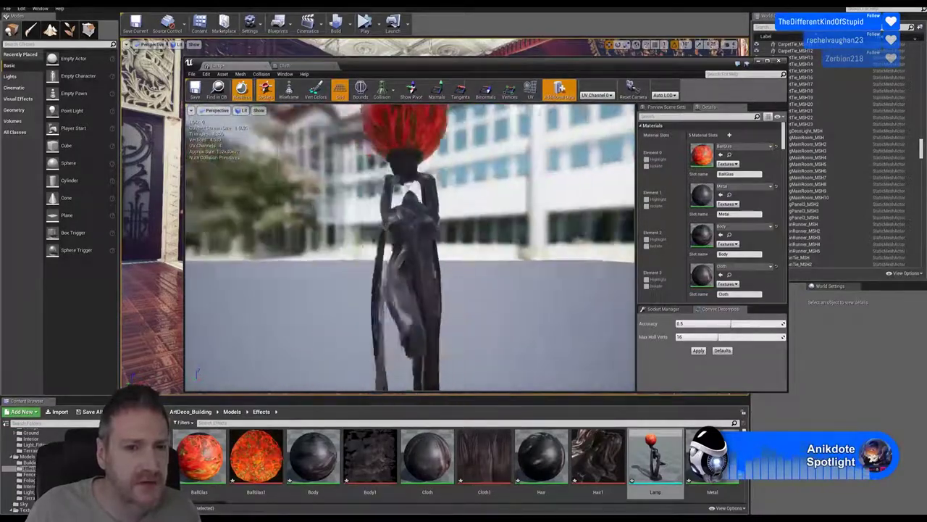
mouse_move(212, 280)
mouse_down()
mouse_move(188, 280)
mouse_move(199, 280)
mouse_up()
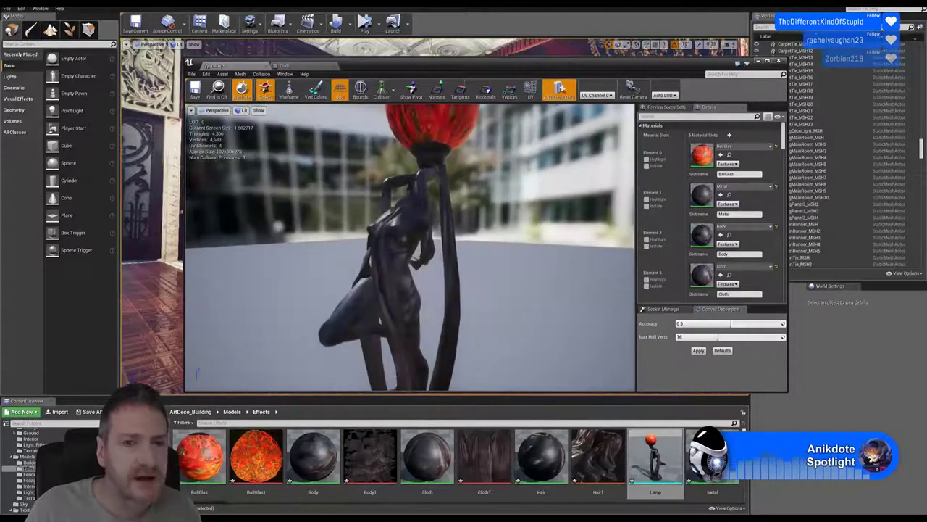
scroll(410, 247, down, 4)
drag(491, 199, 448, 171)
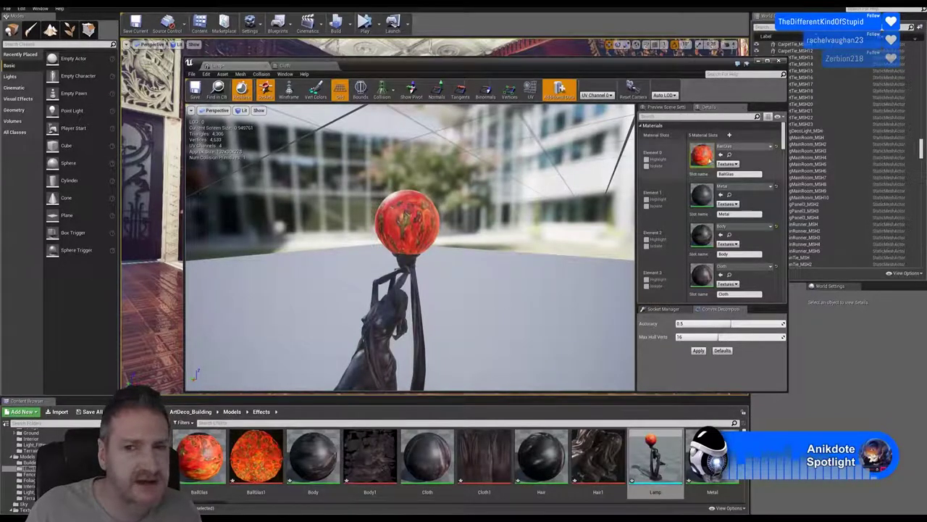
Step: Open the lamp's BallGlas material, place its Texture Sample node beside the material node, and set the Blend Mode to Translucent
double_click(701, 154)
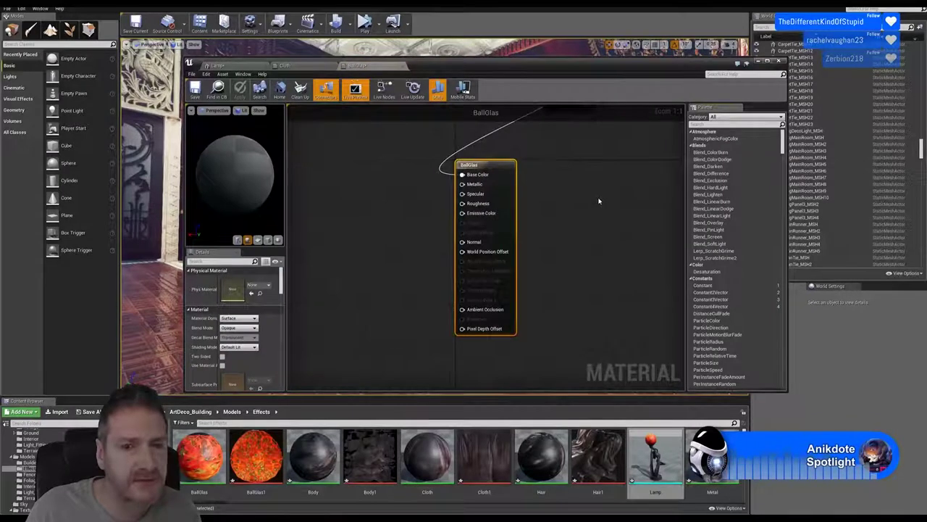
right_drag(600, 201, 586, 276)
drag(564, 125, 362, 219)
right_drag(568, 216, 599, 170)
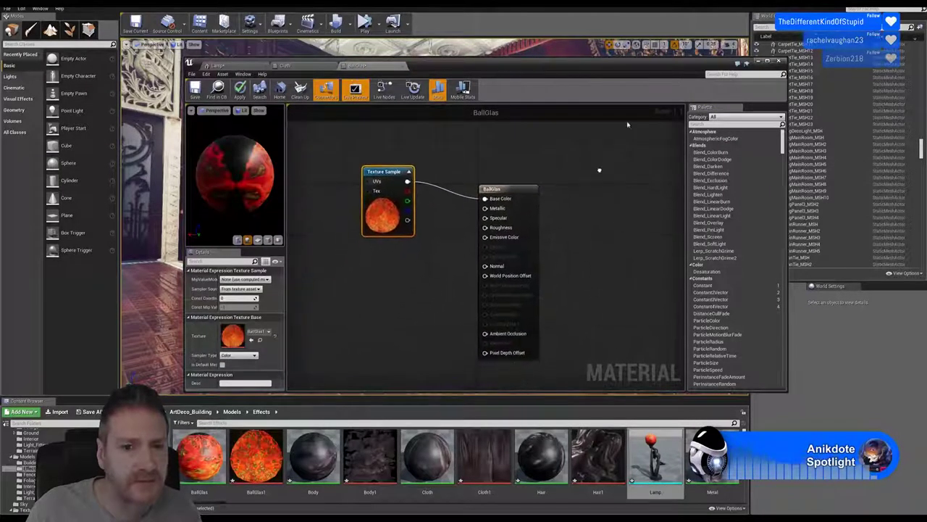
click(511, 201)
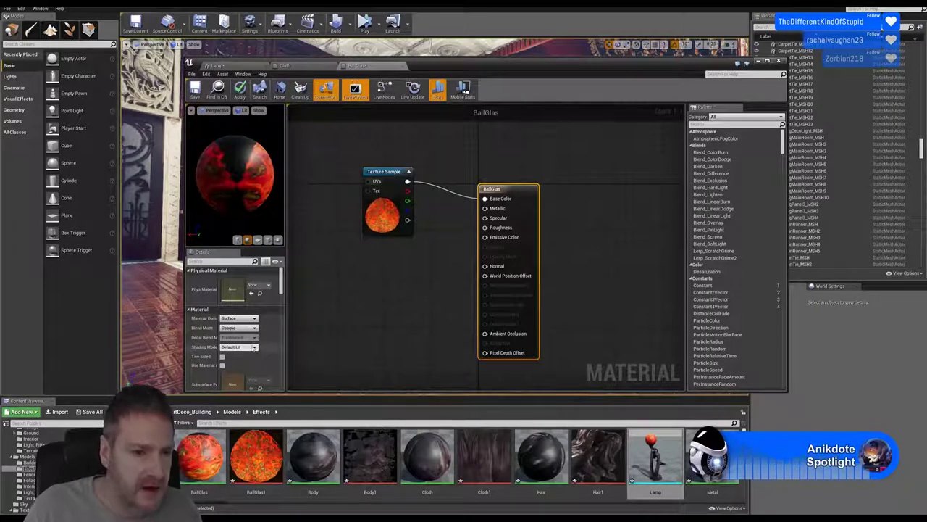
click(253, 327)
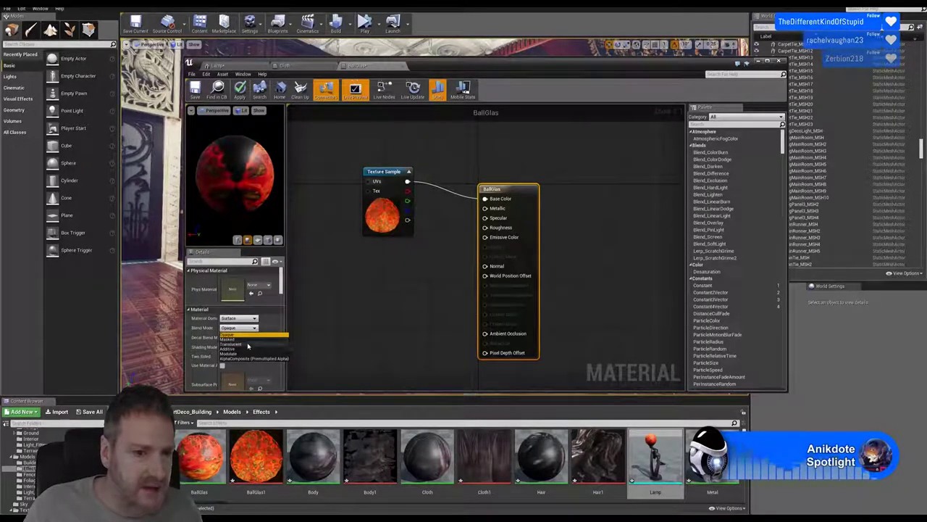
click(248, 343)
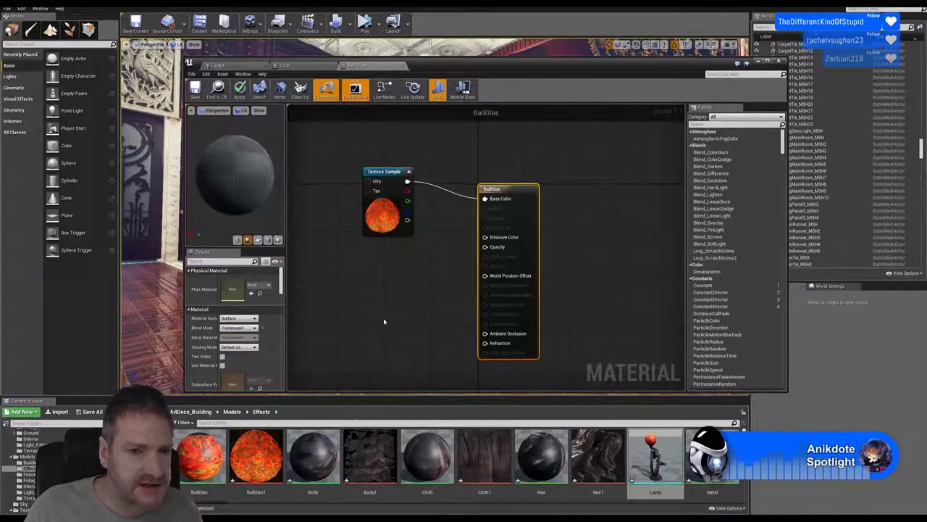
Step: Add a Constant node with the value 0.5, connect it to Opacity and apply the BallGlas material
click(369, 287)
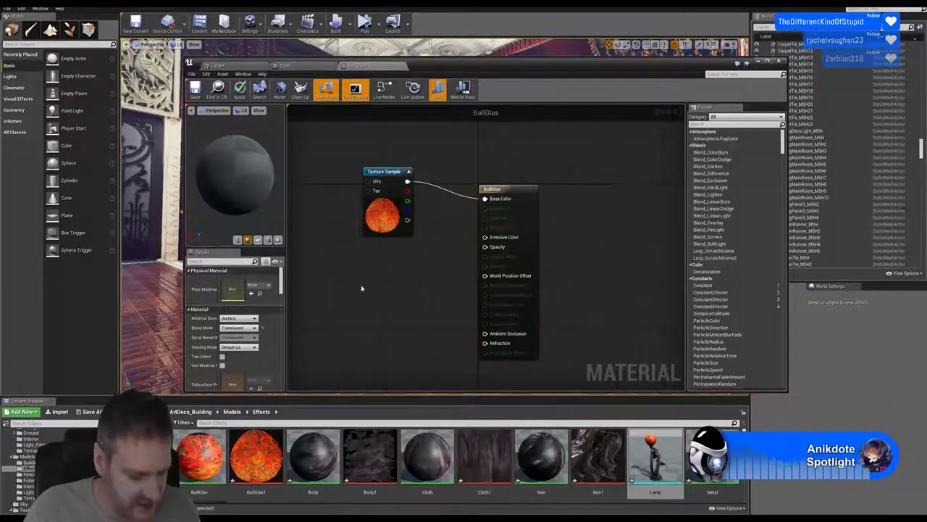
click(378, 263)
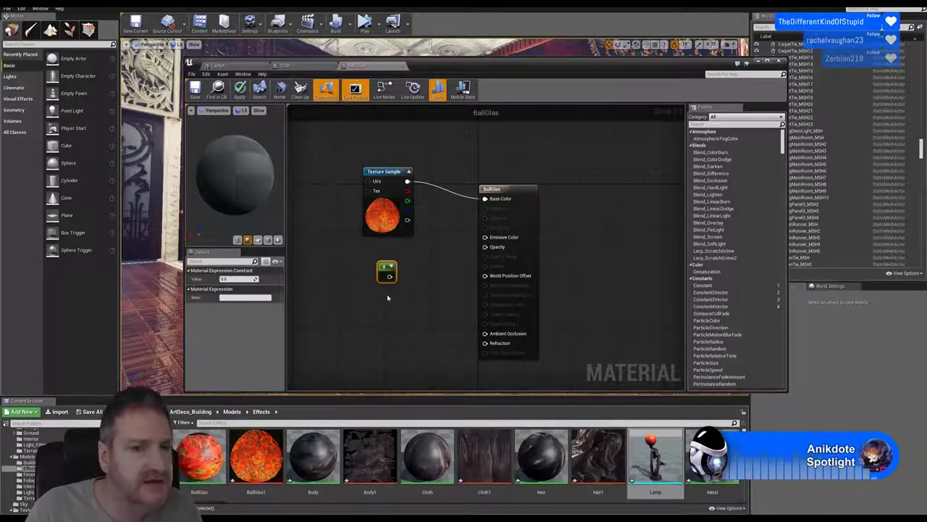
drag(389, 276, 485, 247)
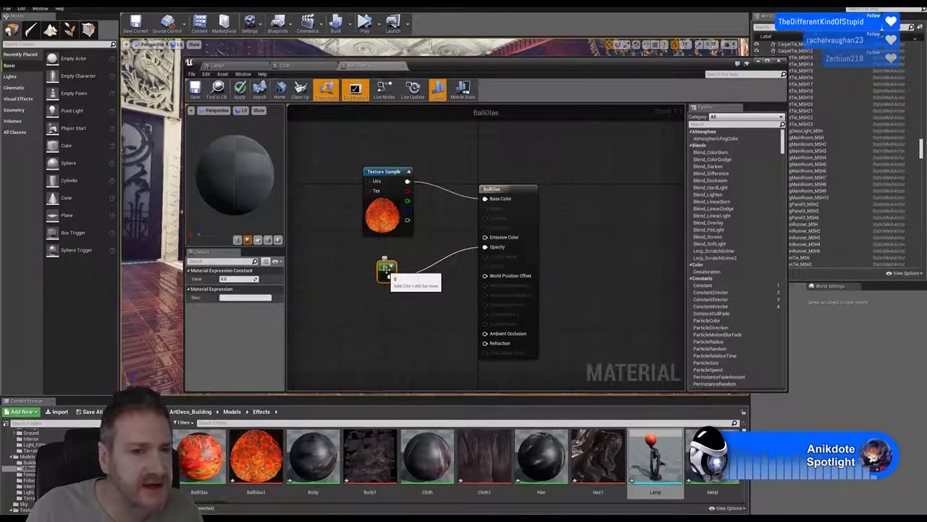
click(240, 279)
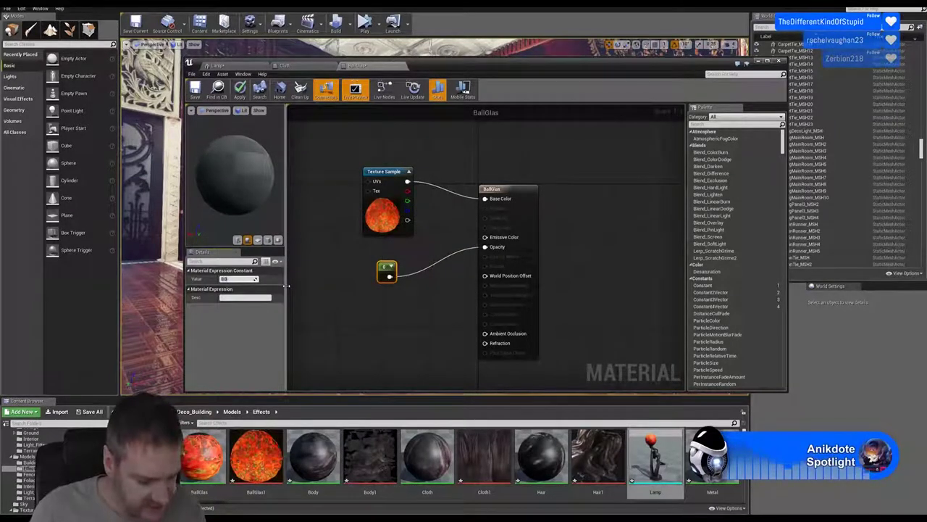
text(0.5)
key(Return)
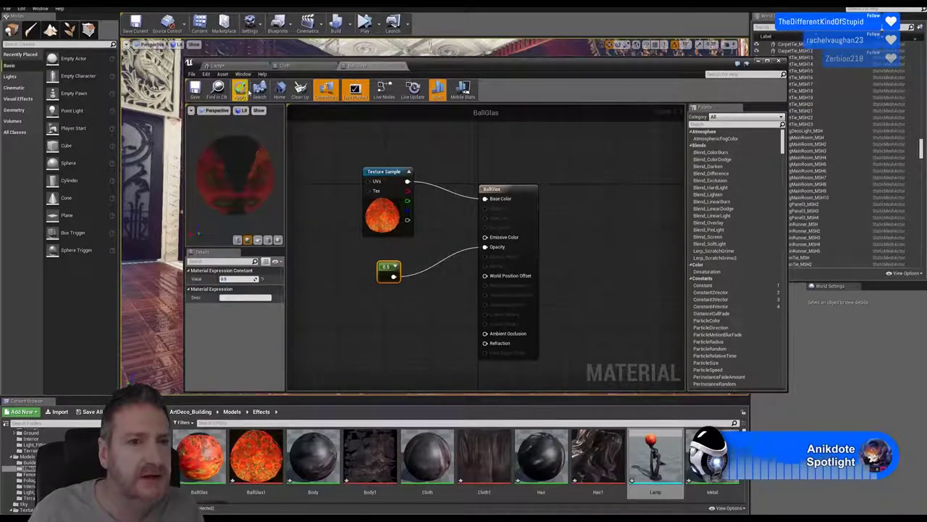
click(240, 90)
Step: Add a Multiply node below the opacity constant and connect the Texture Sample's colour output to its A input
right_drag(423, 219, 430, 207)
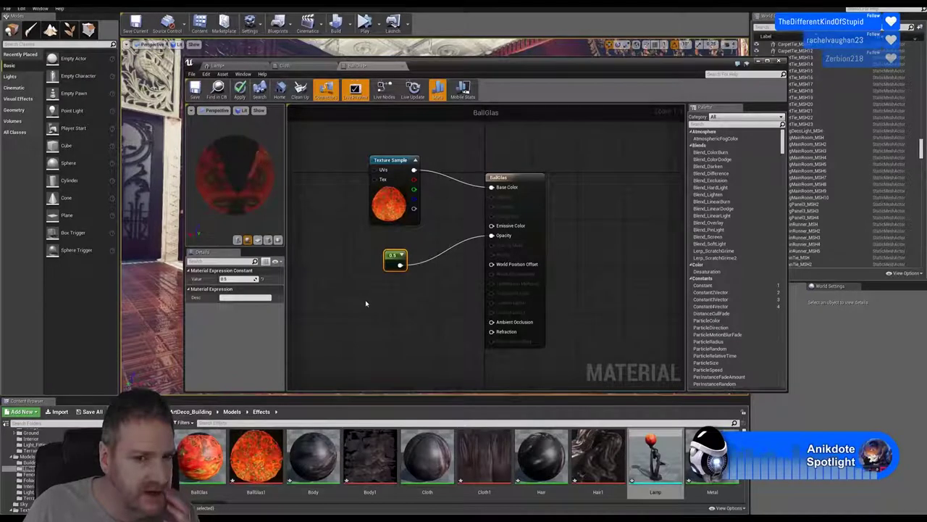
right_drag(393, 304, 404, 288)
right_click(404, 287)
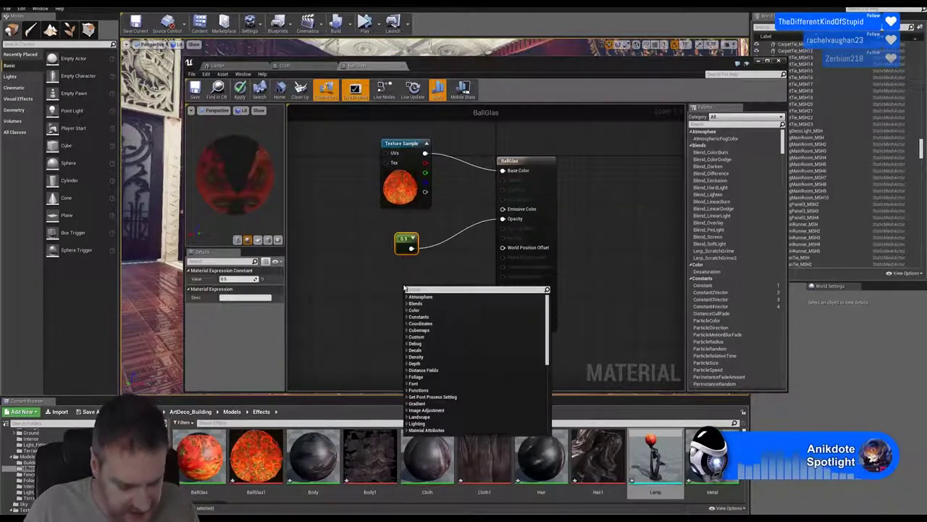
text(mul)
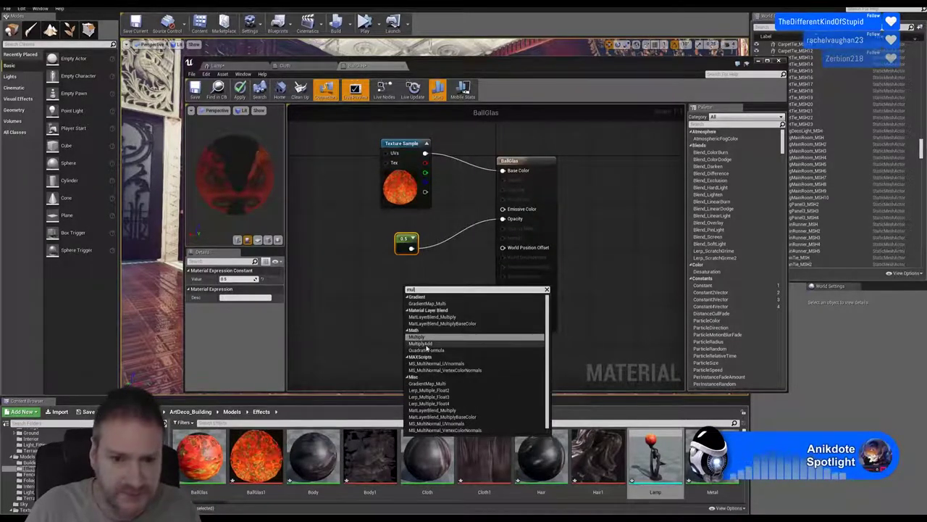
click(422, 338)
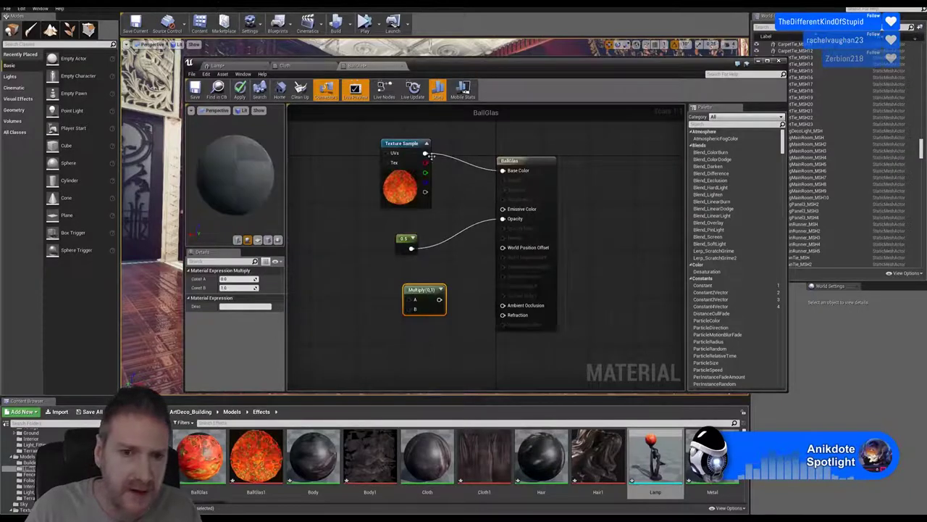
drag(426, 153, 407, 300)
Step: Feed a new Constant of 10 into the Multiply's B input and connect the Multiply output to Emissive Color
click(340, 344)
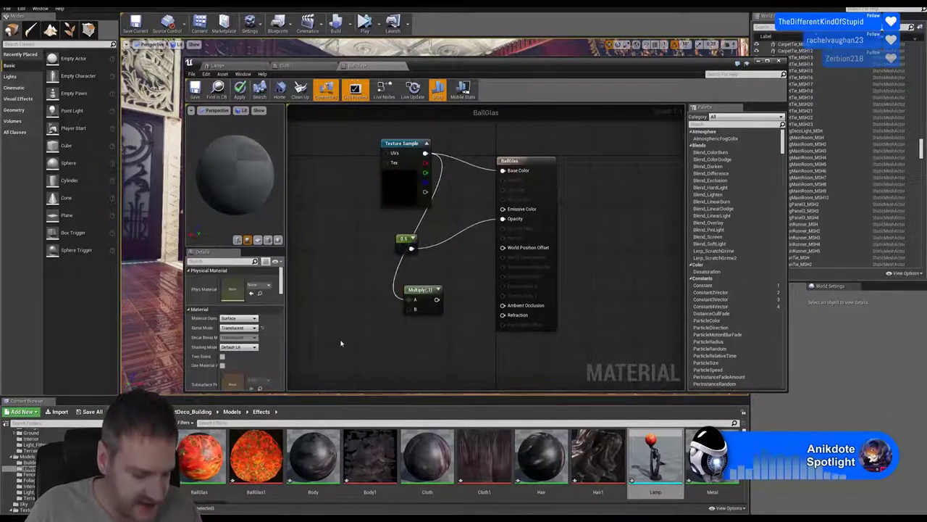
click(338, 335)
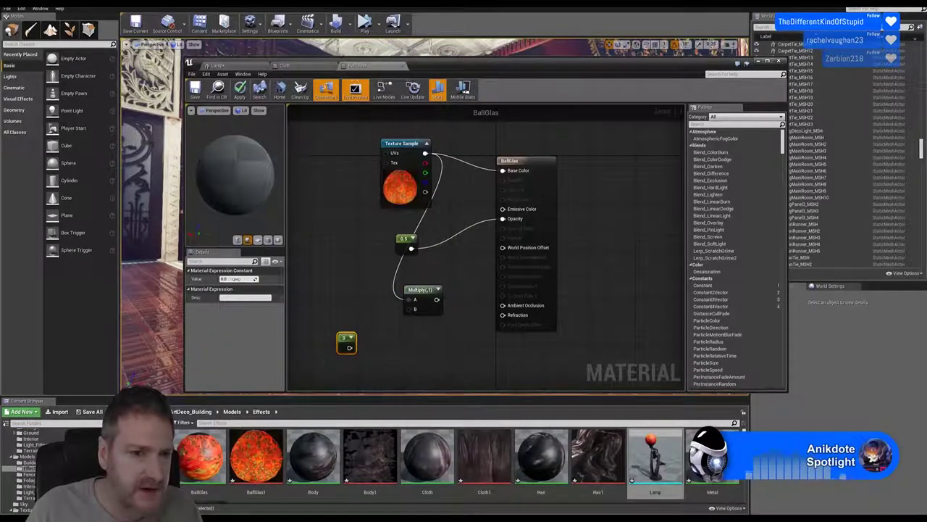
click(226, 278)
text(80)
key(Return)
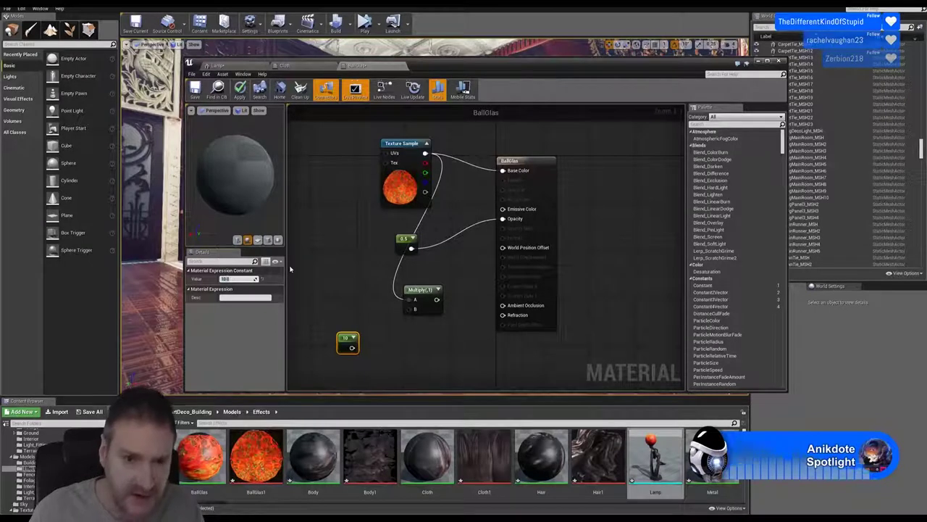
drag(350, 338, 410, 310)
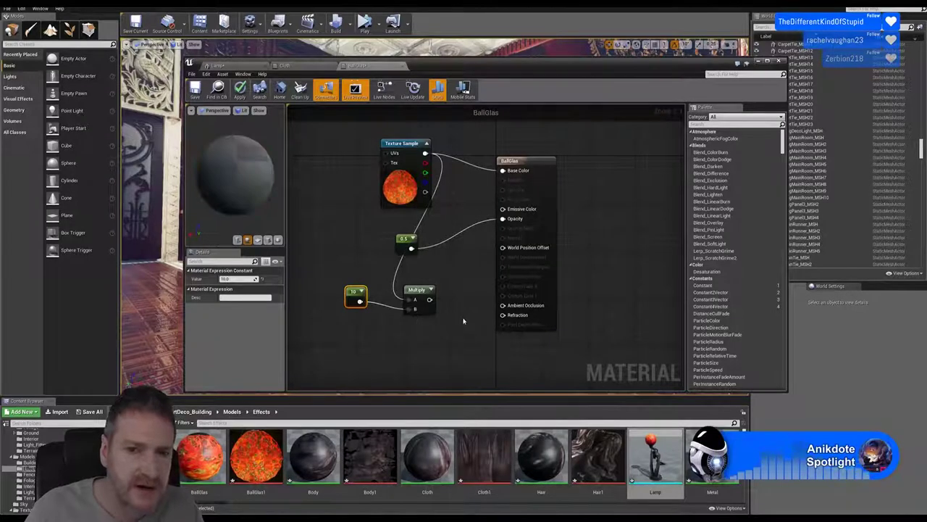
drag(469, 244, 502, 208)
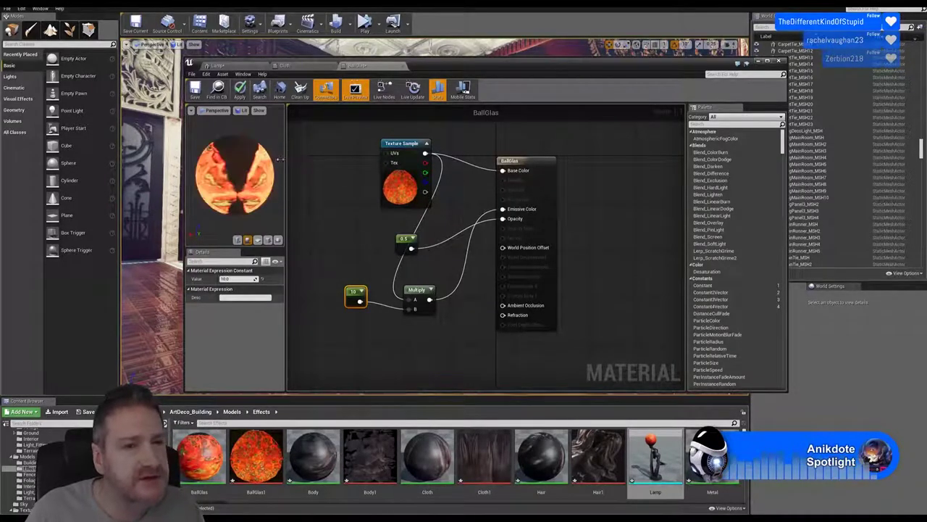
Step: Try 30 for the constant feeding the Multiply, raise it to 40 while checking the preview sphere's glow, and save the material
drag(225, 174, 270, 193)
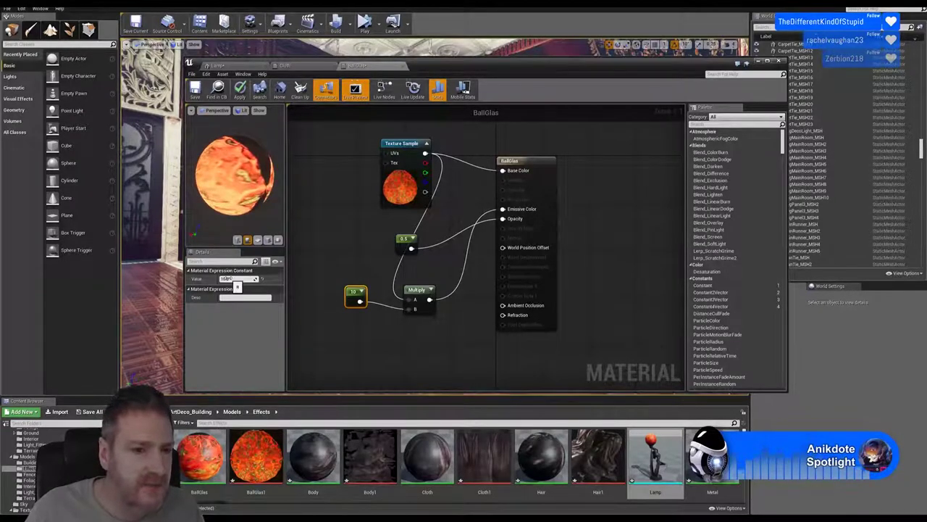
click(227, 279)
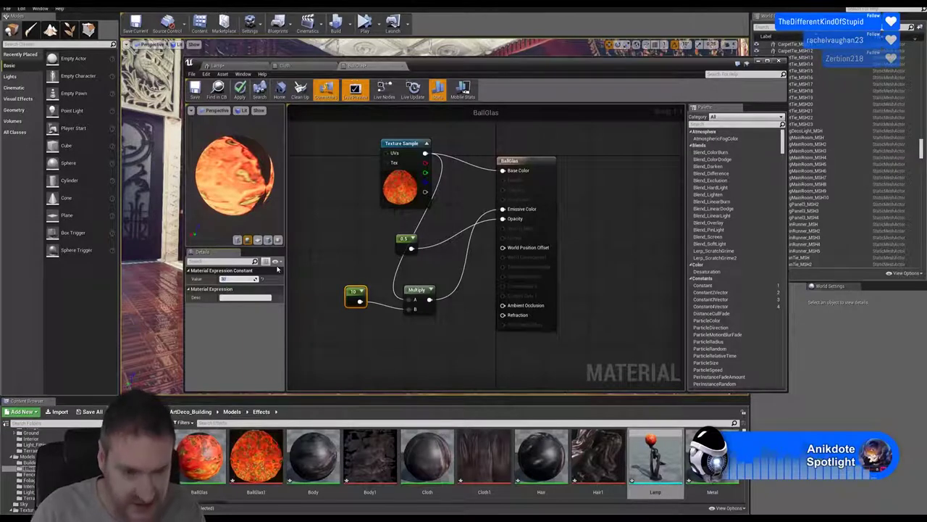
key(Return)
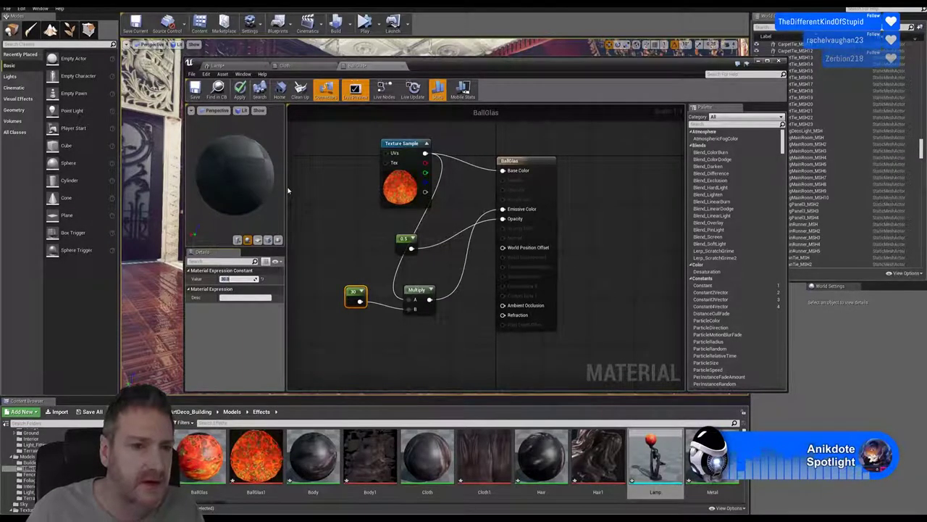
mouse_move(230, 178)
mouse_down()
mouse_move(210, 178)
mouse_move(243, 180)
mouse_up()
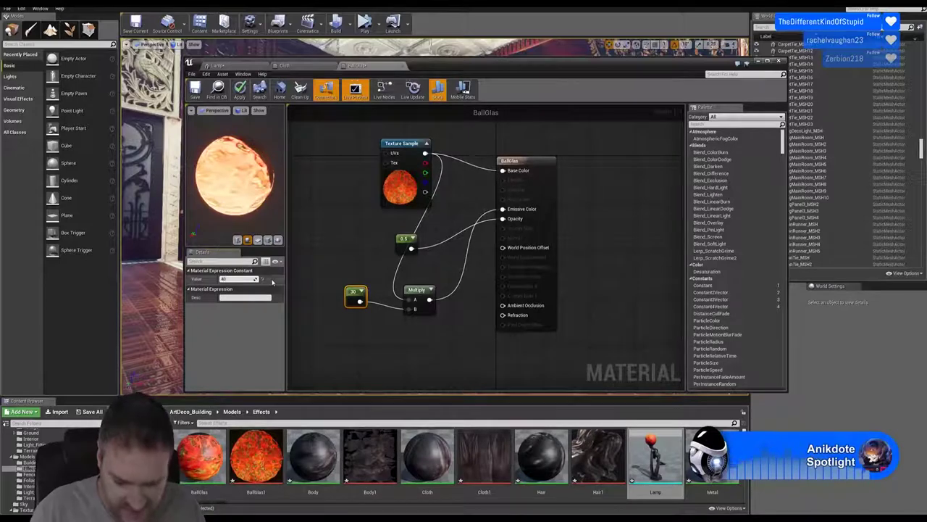
key(Return)
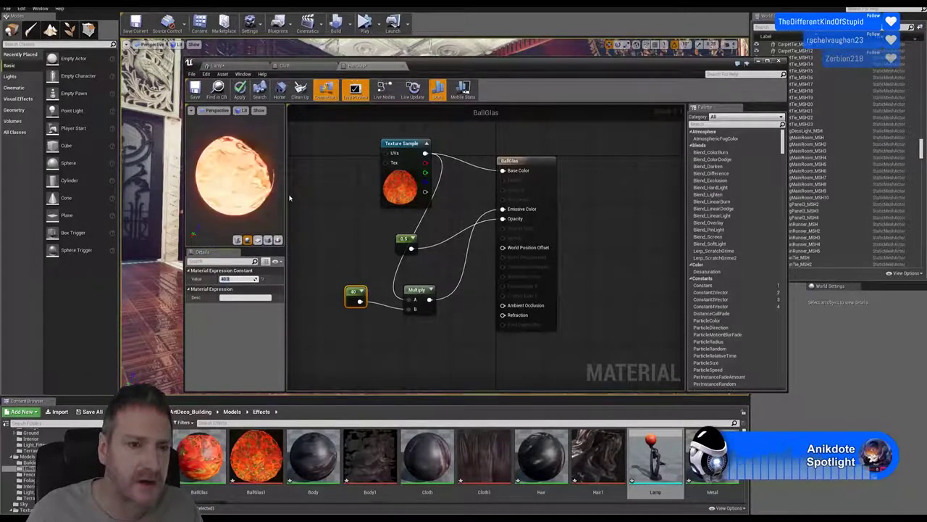
drag(251, 187, 241, 181)
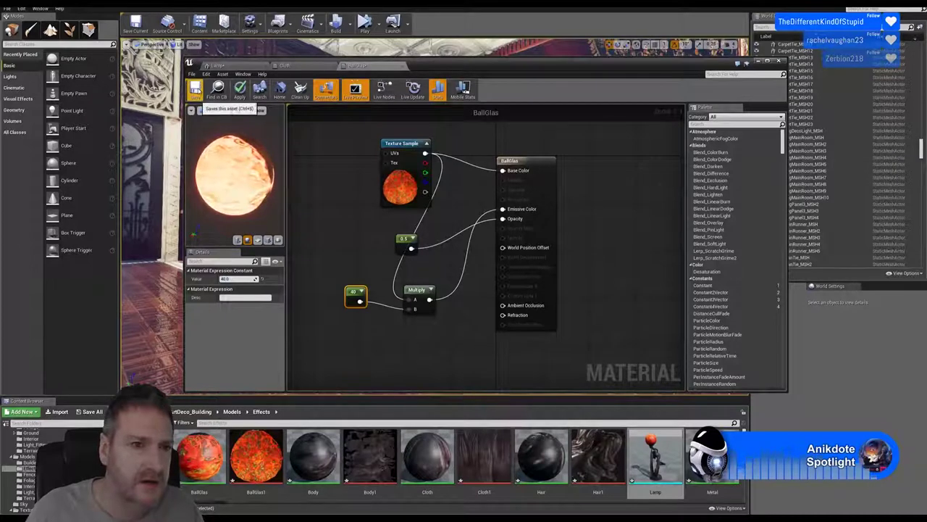
click(196, 90)
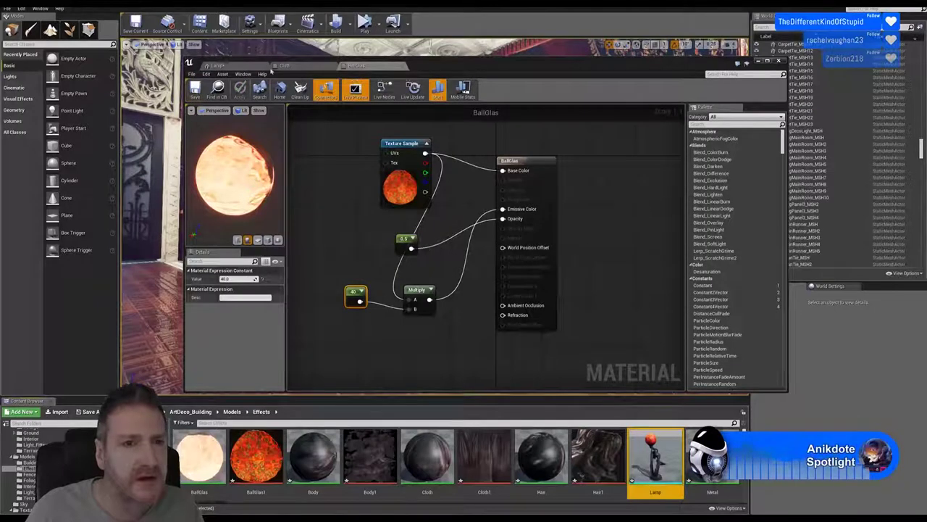
Step: Return to the Lamp mesh and examine the glowing glass ball and the figure close up and from several angles
click(224, 65)
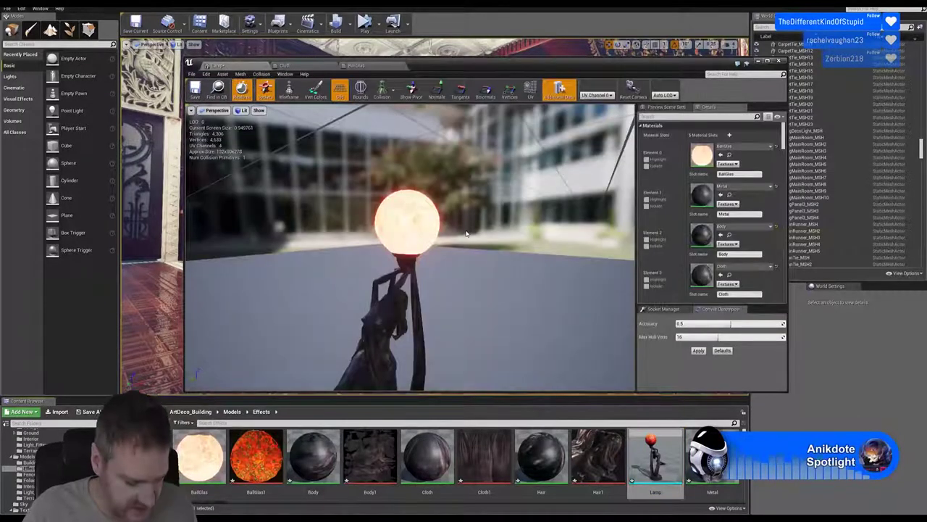
drag(466, 233, 304, 237)
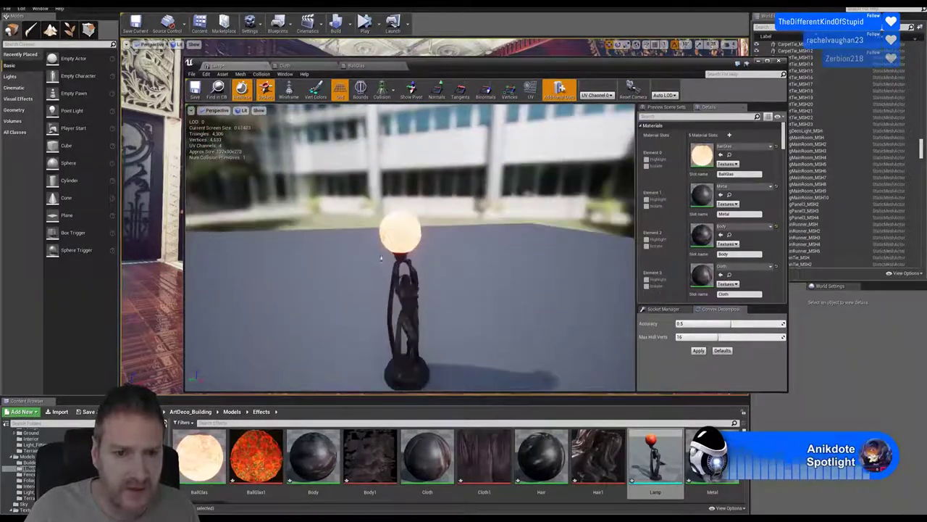
scroll(380, 258, up, 6)
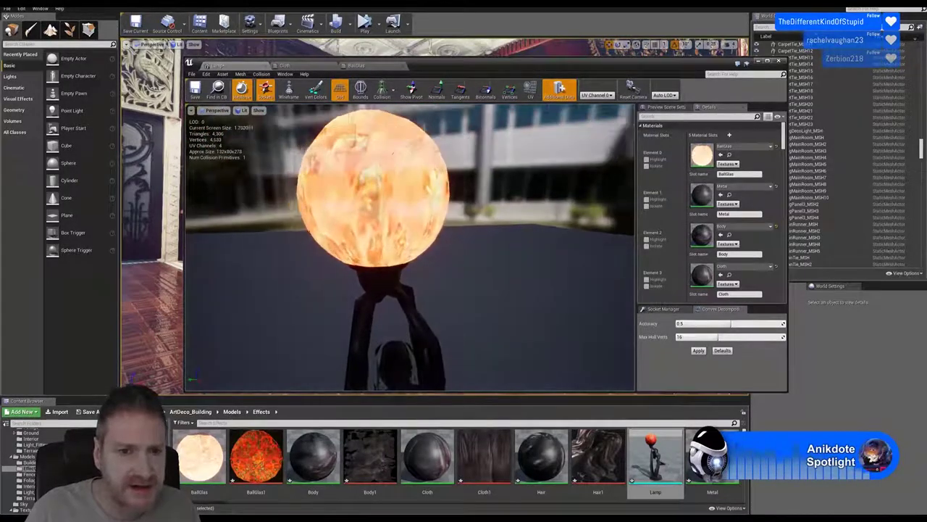
drag(393, 153, 248, 158)
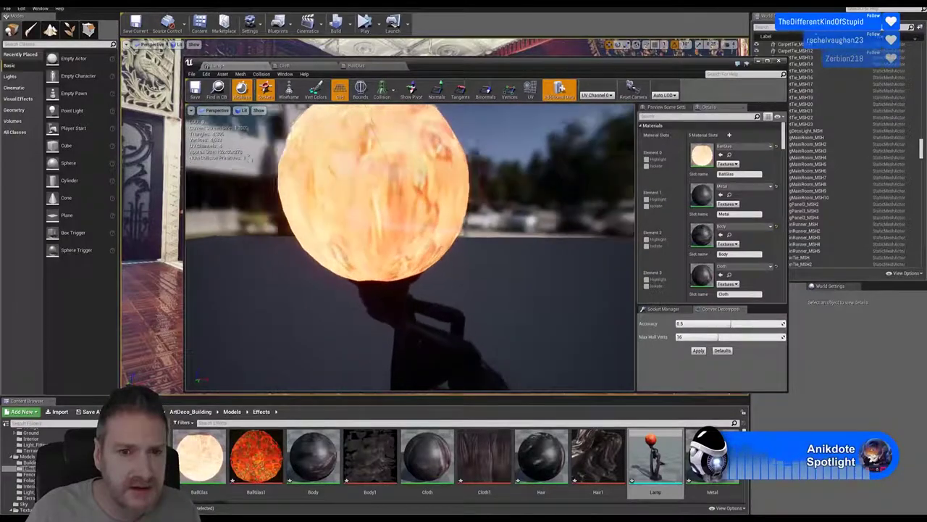
drag(337, 258, 315, 258)
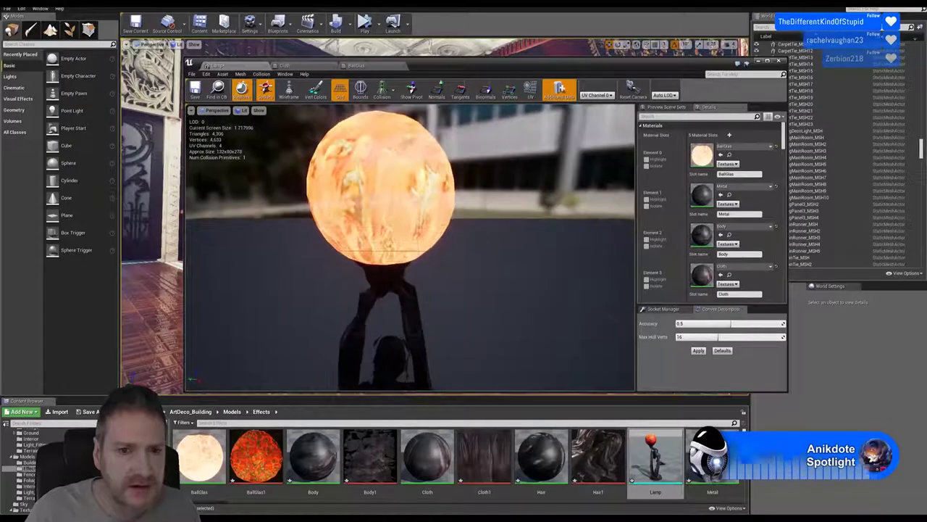
drag(403, 202, 383, 201)
middle_drag(437, 287, 437, 333)
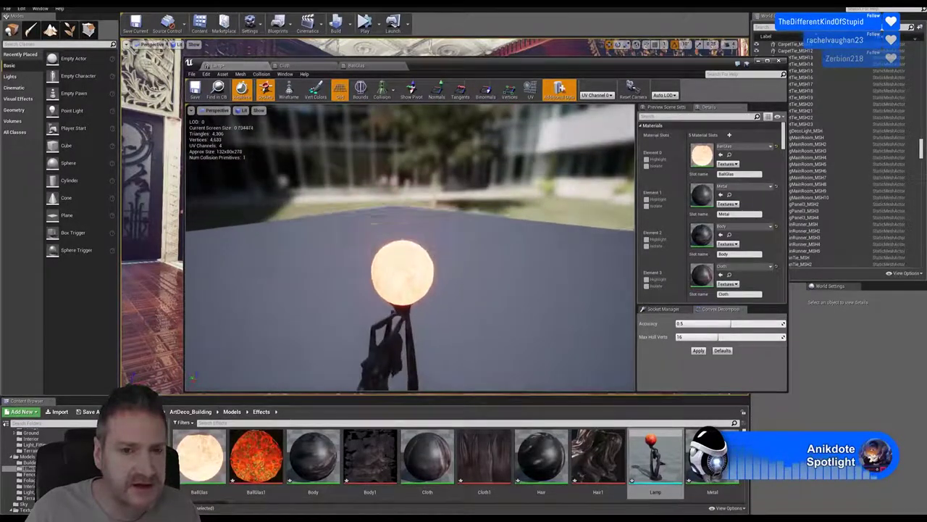
right_drag(437, 288, 470, 288)
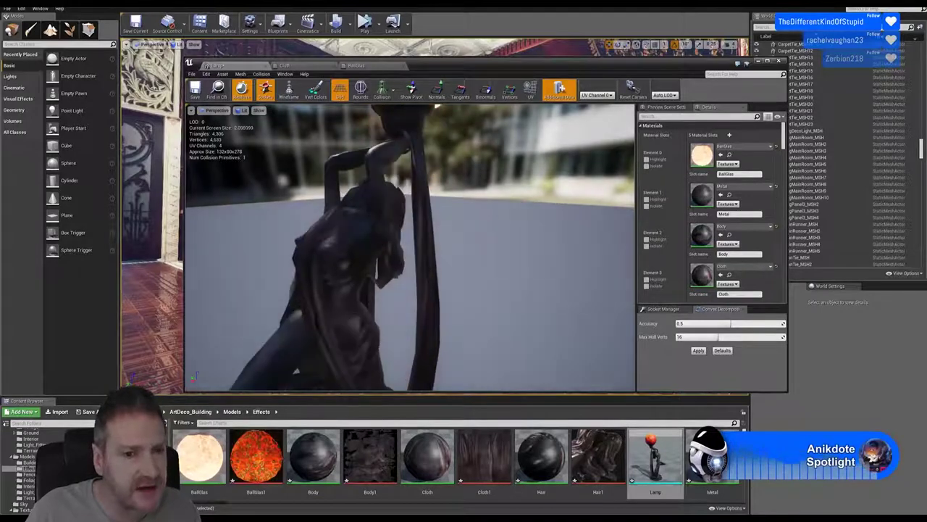
drag(436, 288, 377, 279)
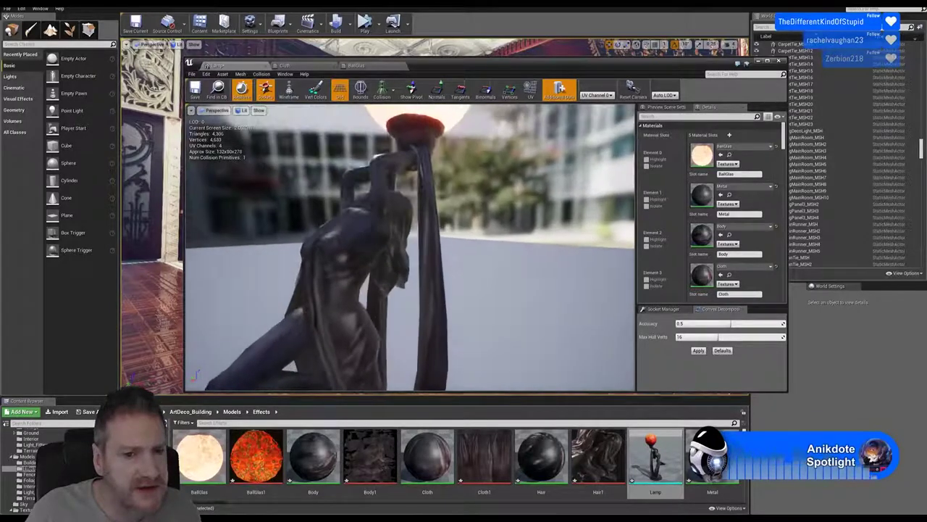
drag(437, 261, 384, 268)
right_drag(359, 273, 304, 272)
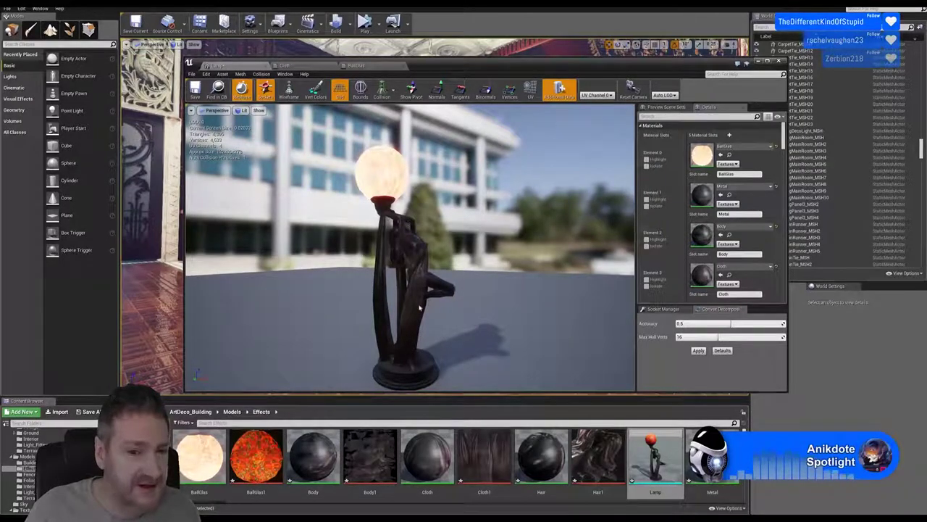
Step: Save the Lamp mesh and close its editor to return to the level
drag(428, 284, 462, 276)
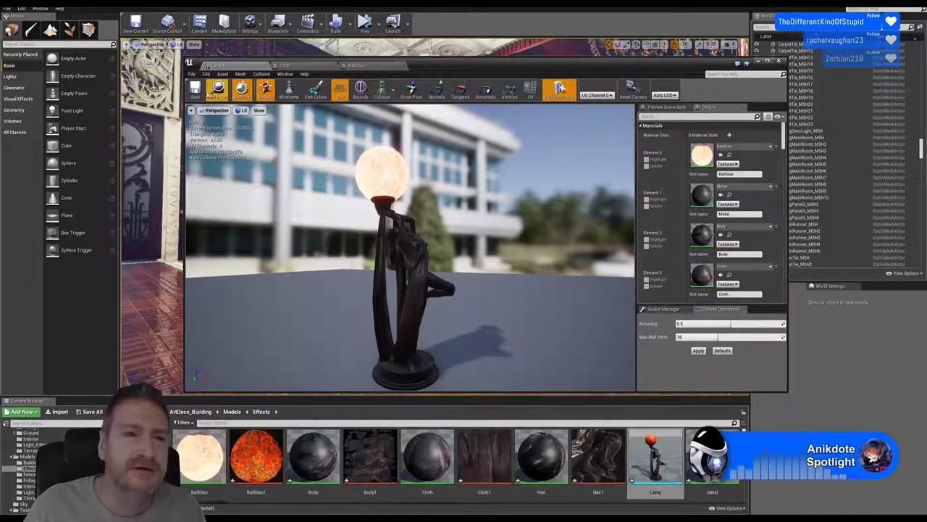
click(196, 90)
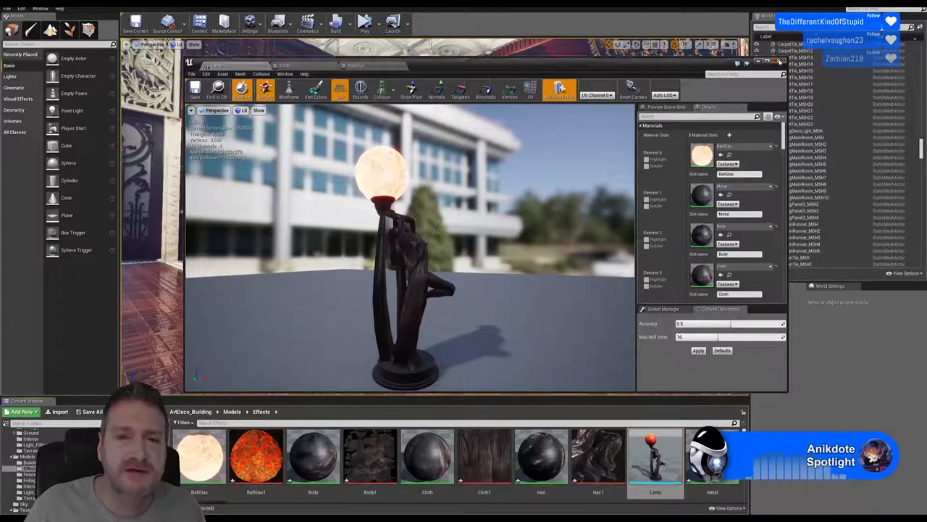
click(780, 62)
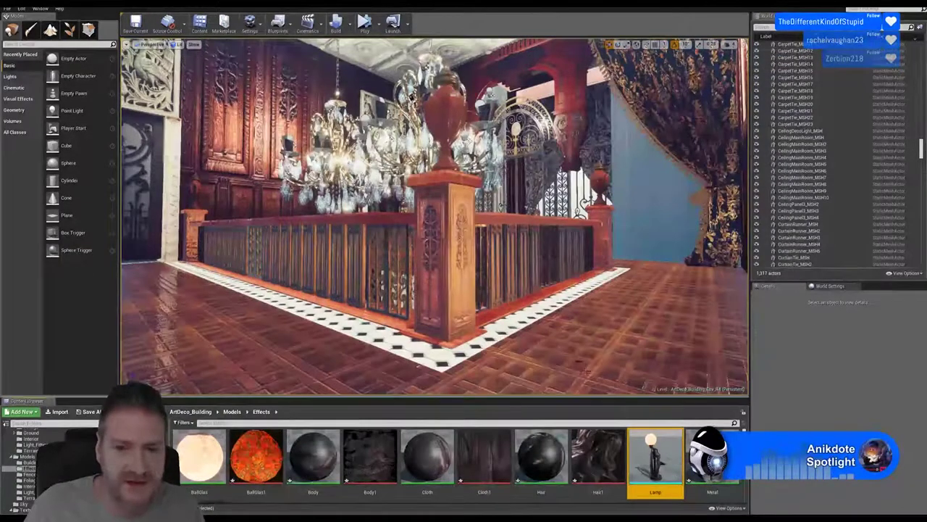
Step: Place the Lamp mesh in the dark tiled hallway of the level and deselect it
right_drag(434, 217, 590, 326)
drag(656, 457, 489, 174)
right_drag(489, 175, 569, 174)
key(w)
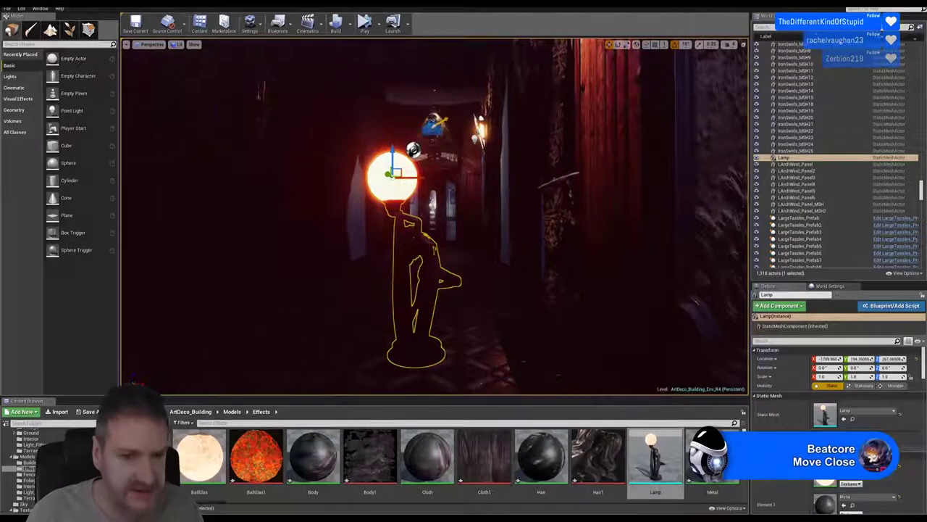
key(Escape)
Step: Set the constant feeding the Multiply in the BallGlas material to 20, save the material and close its editor
right_drag(450, 211, 413, 167)
key(w)
key(s)
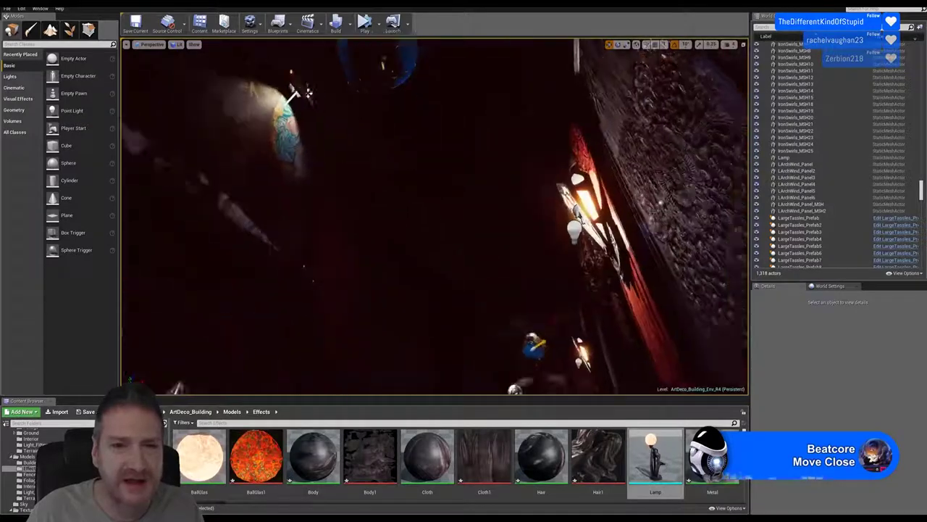
right_drag(308, 93, 166, 200)
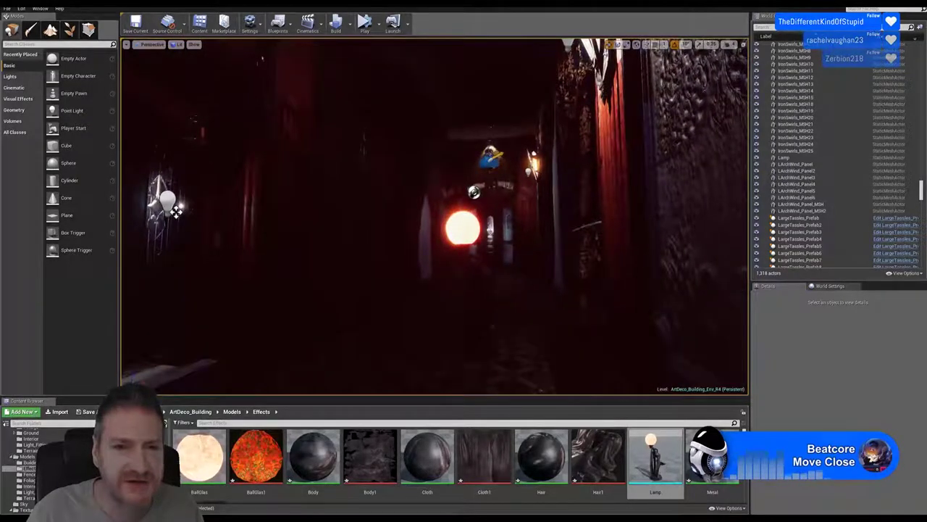
double_click(201, 459)
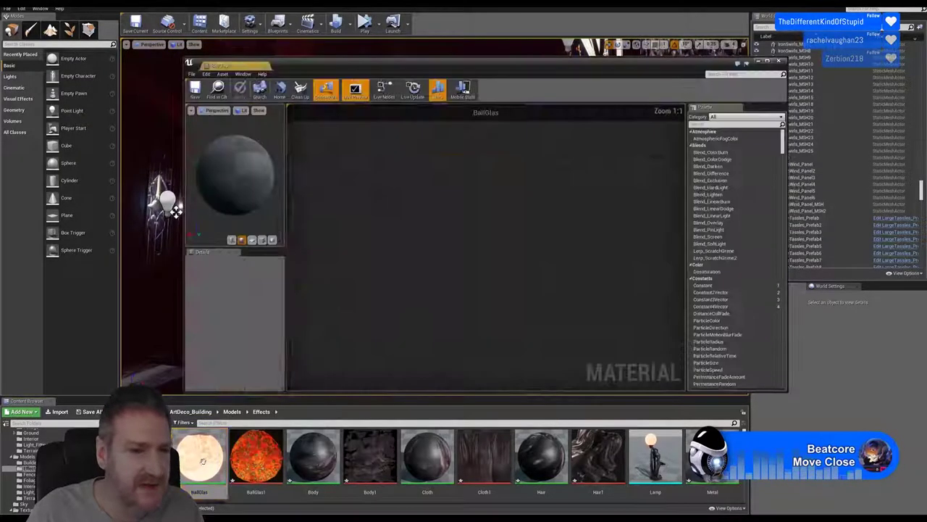
click(315, 297)
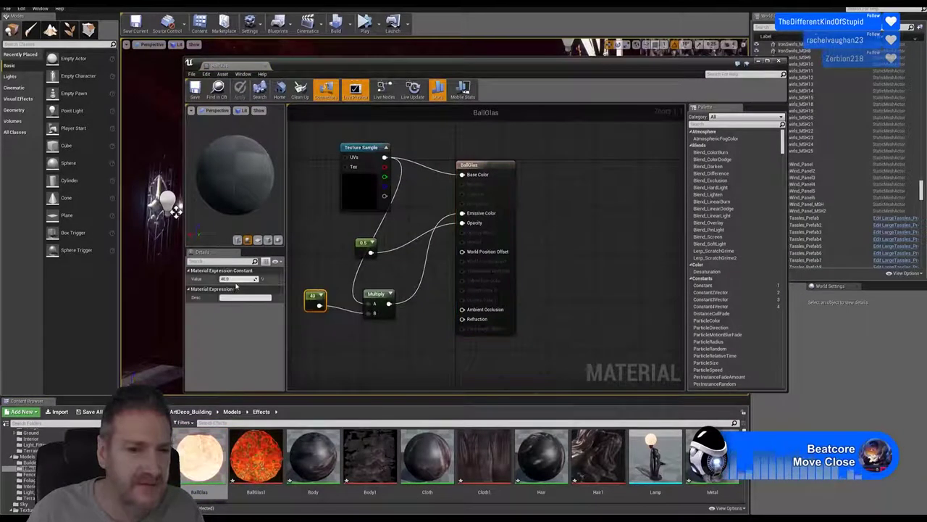
text(20)
key(Return)
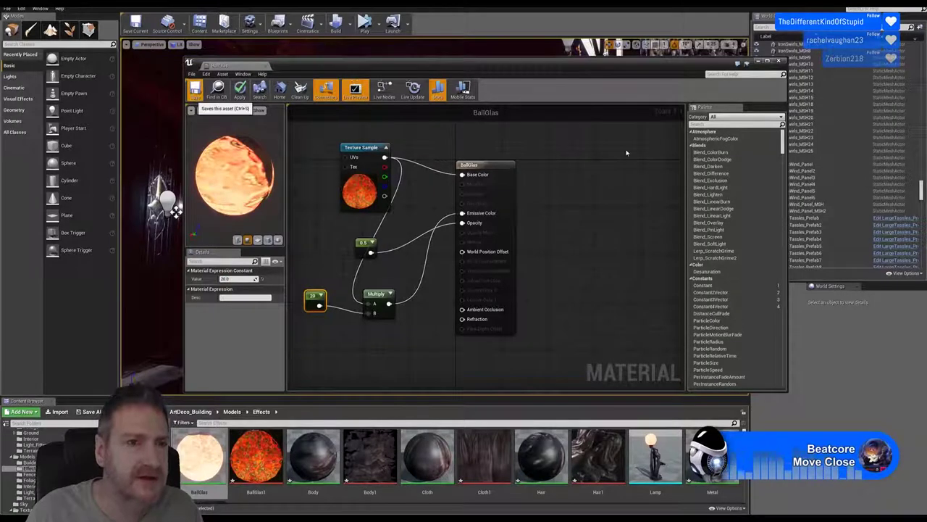
key(ctrl+s)
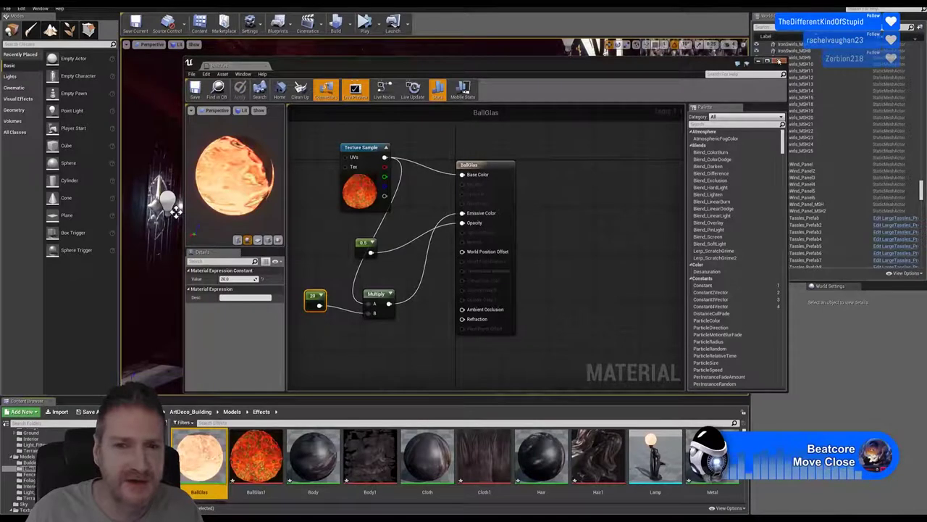
click(779, 61)
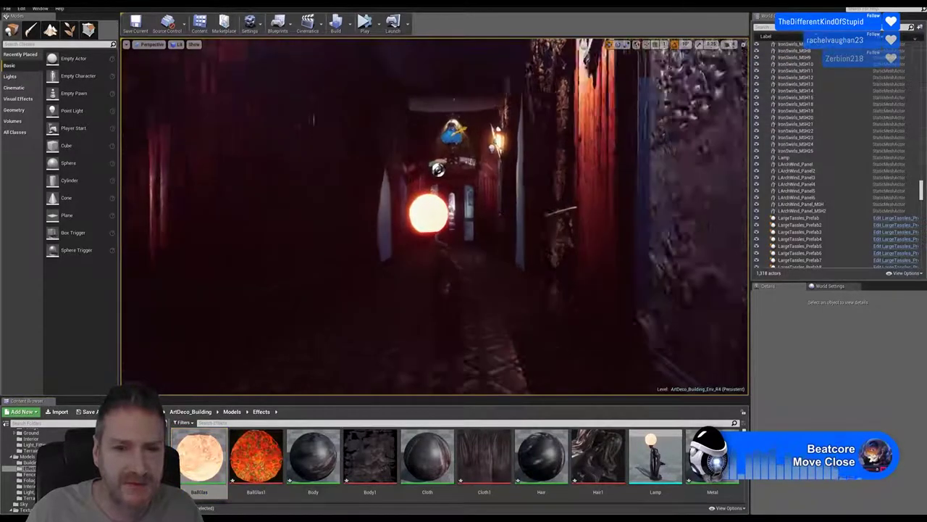
Step: Examine the lamp's glow in the hallway from near and far and from both sides
key(w)
key(s)
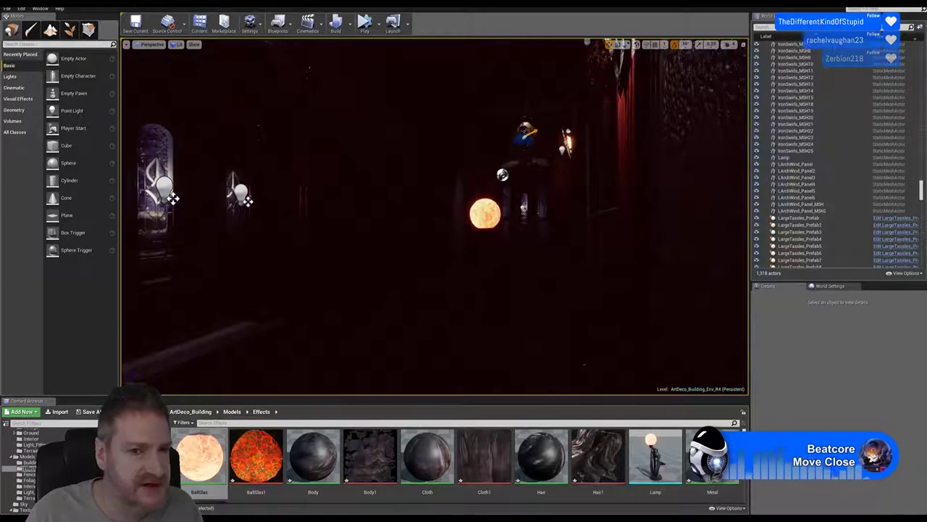
key(w)
key(w)
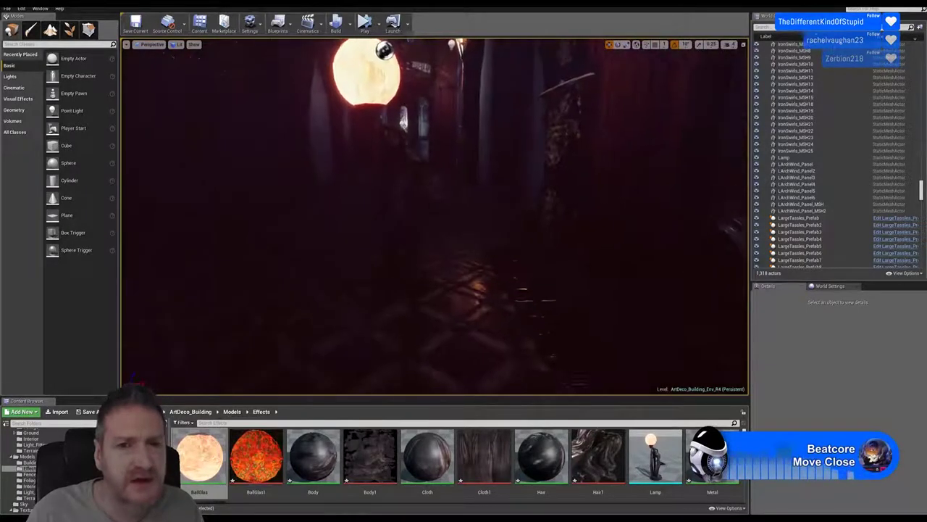
right_drag(435, 217, 435, 197)
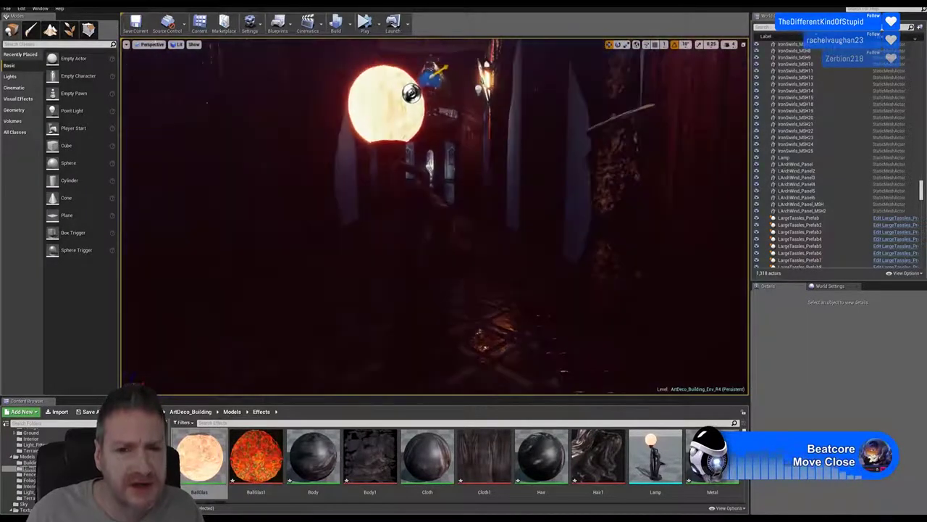
key(w)
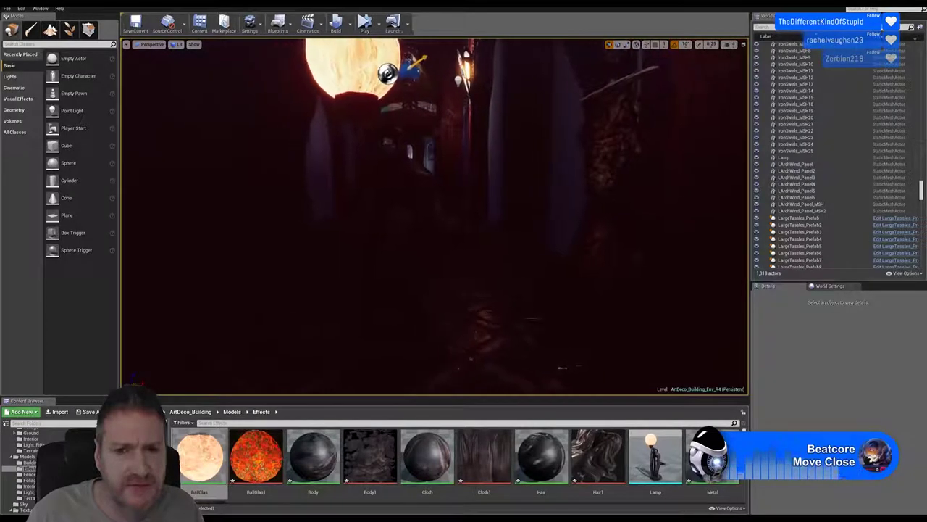
key(s)
right_drag(434, 218, 452, 195)
key(s)
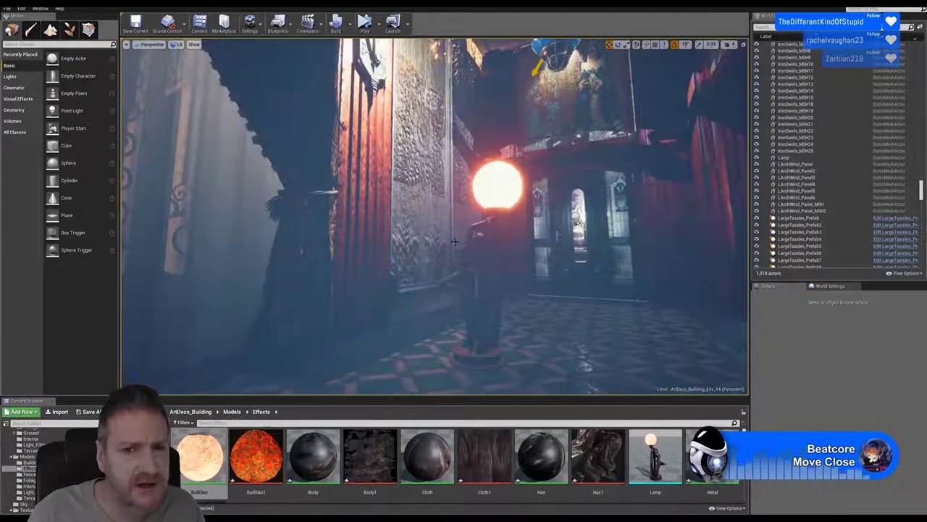
right_drag(433, 235, 408, 189)
key(a)
key(a)
mouse_move(435, 218)
right_down()
mouse_move(420, 228)
mouse_move(450, 218)
right_up()
key(d)
key(d)
key(w)
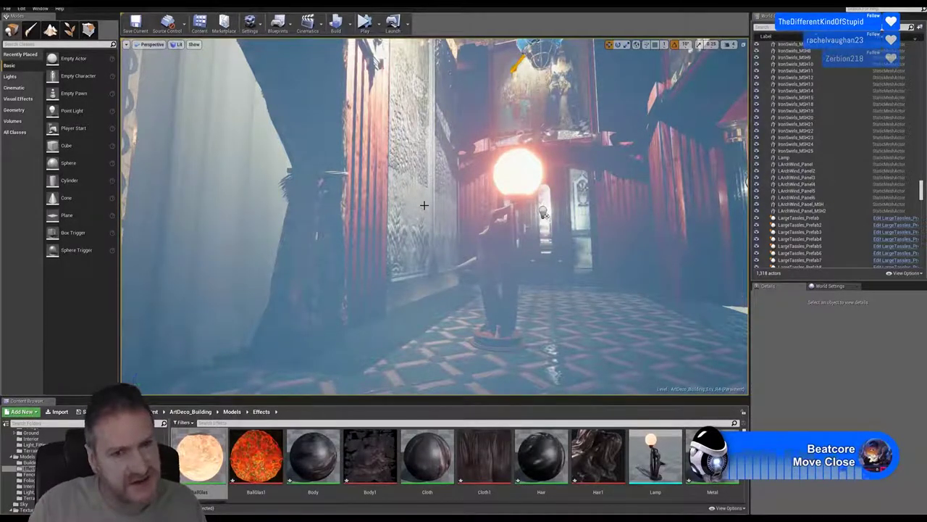
right_drag(434, 217, 482, 263)
mouse_move(432, 200)
right_down()
mouse_move(442, 201)
mouse_move(432, 200)
right_up()
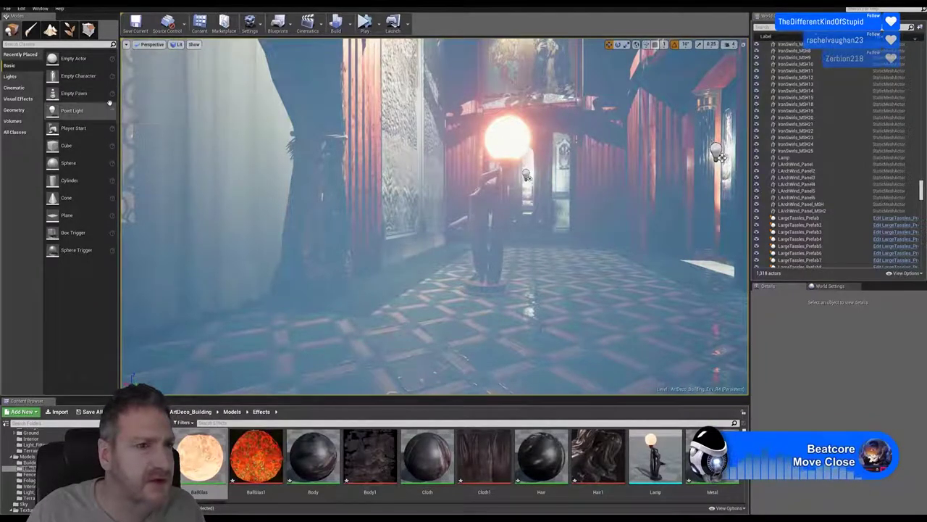
Step: Add a Point Light with Movable mobility to the hallway and position it beside the lamp at about X -1724, Y 235
drag(56, 110, 450, 210)
right_drag(474, 237, 510, 265)
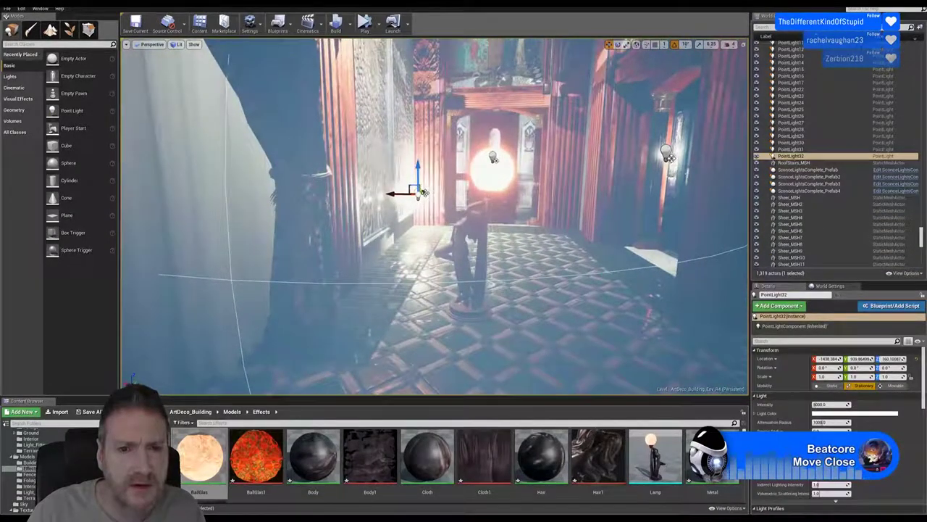
drag(425, 193, 415, 225)
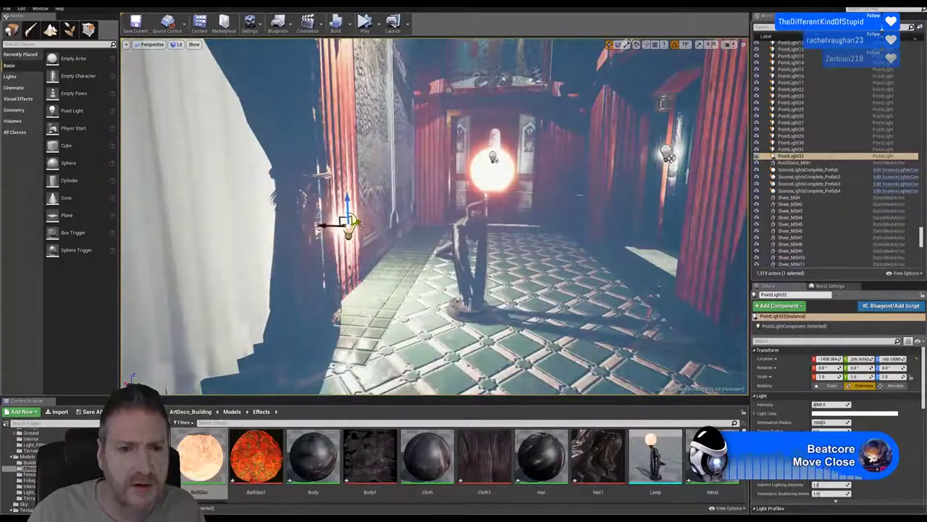
click(891, 385)
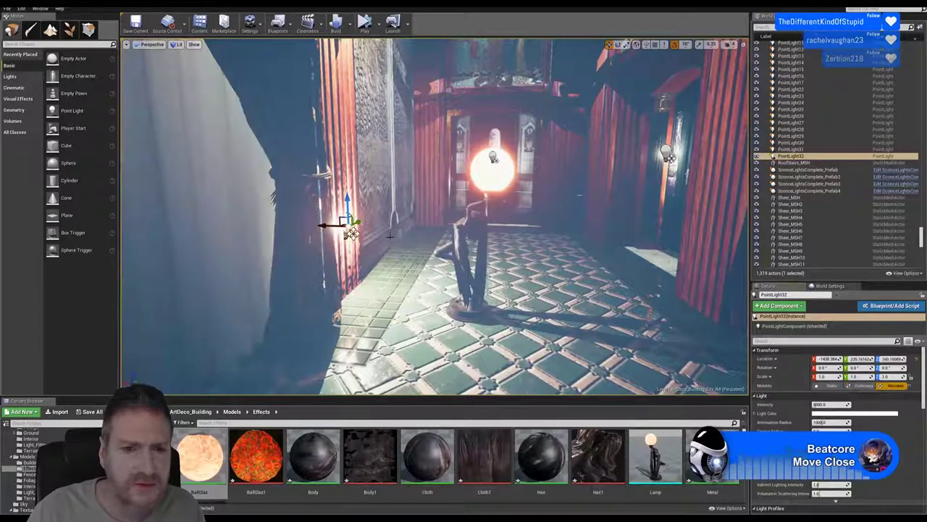
drag(322, 224, 500, 238)
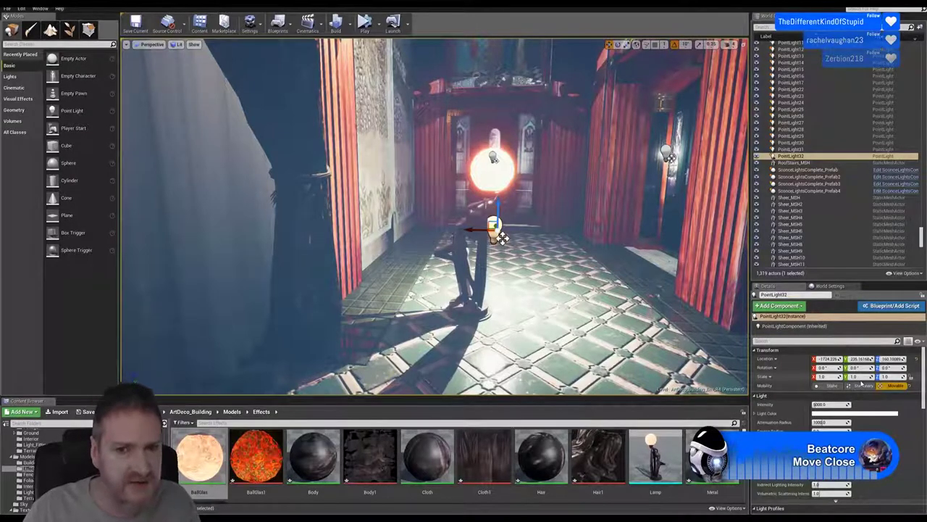
Step: Check how the point light reaches the surrounding hallway and raise it to the height of the lamp's ball, about Z 263
right_drag(565, 261, 489, 273)
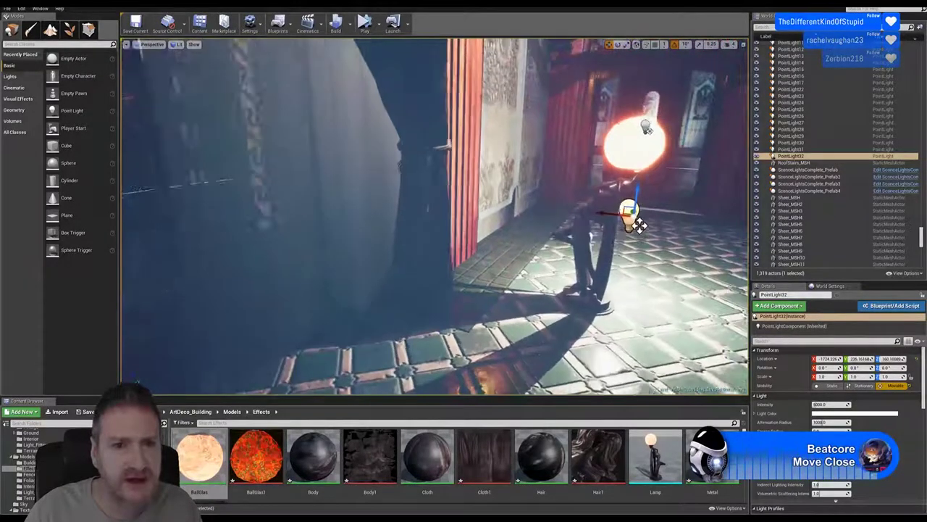
right_drag(639, 226, 406, 226)
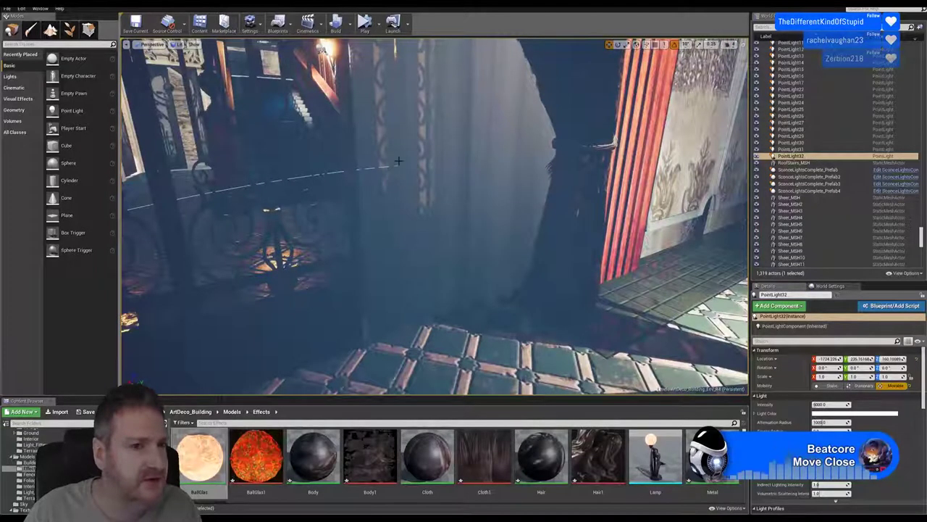
right_drag(399, 160, 290, 159)
right_drag(355, 239, 400, 196)
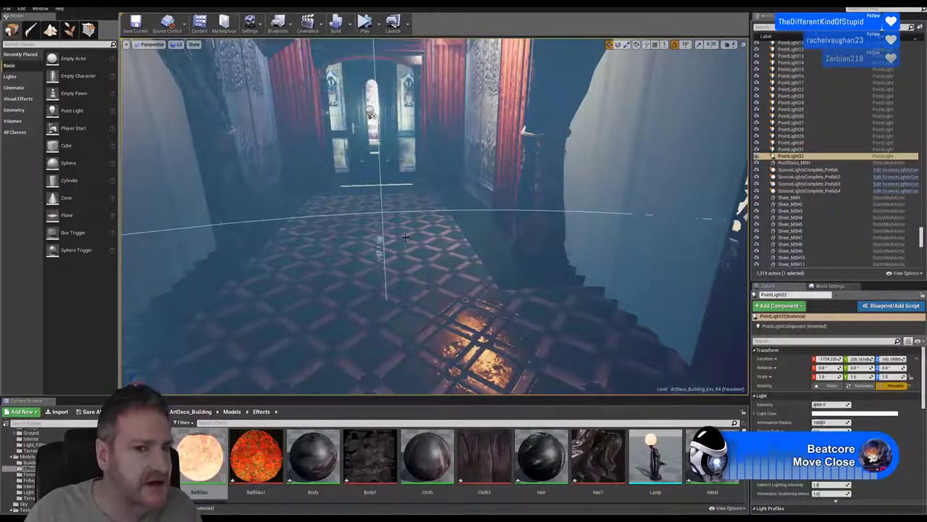
right_drag(417, 238, 447, 237)
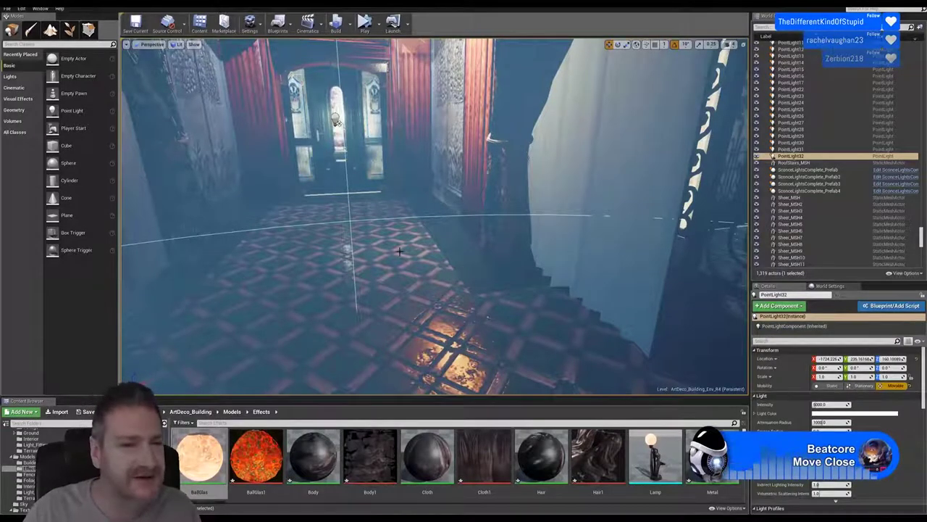
right_drag(400, 251, 570, 251)
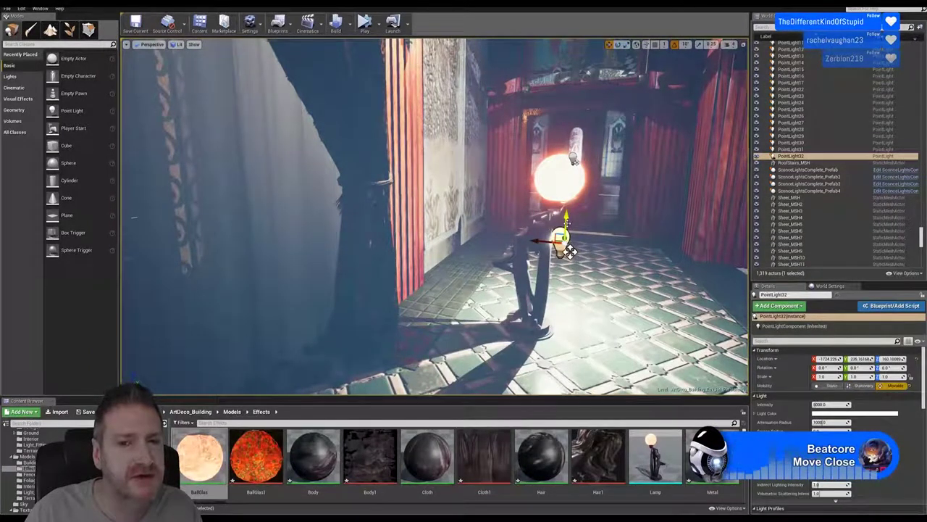
drag(570, 251, 572, 154)
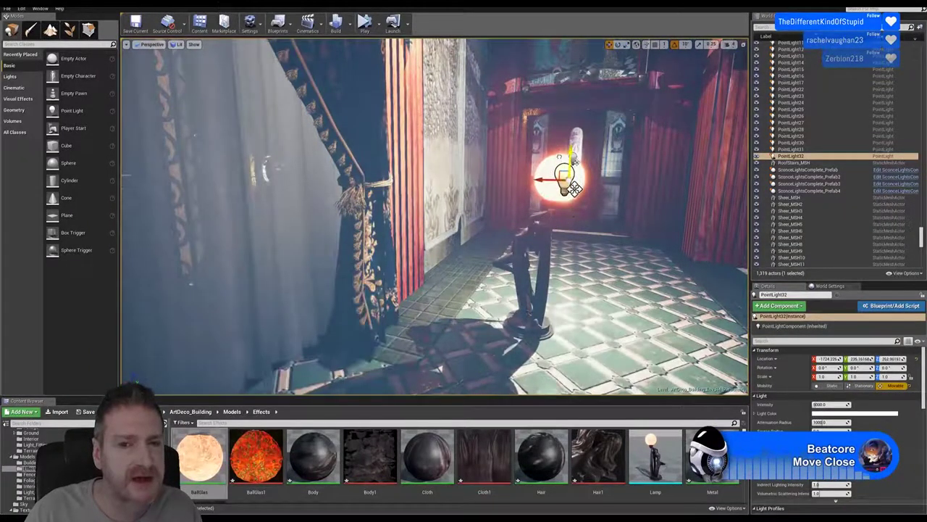
Step: Set the point light's Attenuation Radius to 400
right_drag(663, 259, 717, 275)
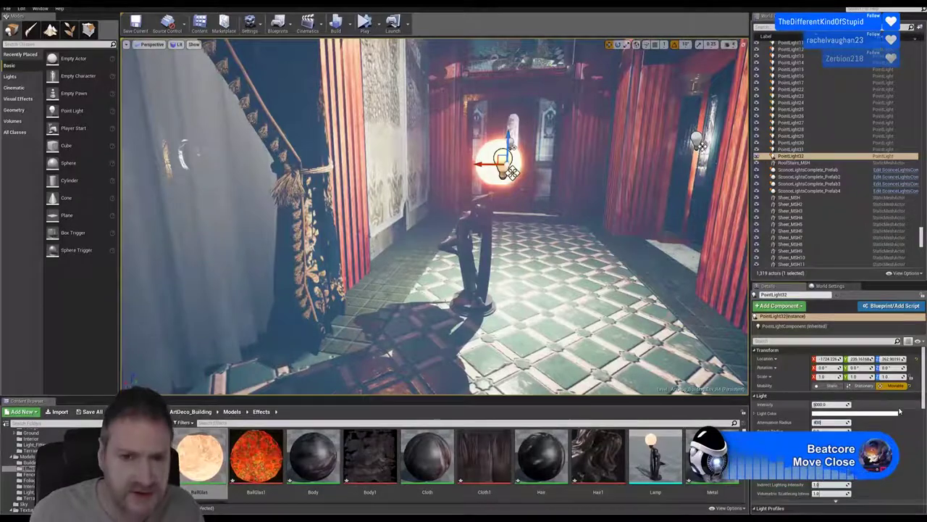
text(0)
key(Return)
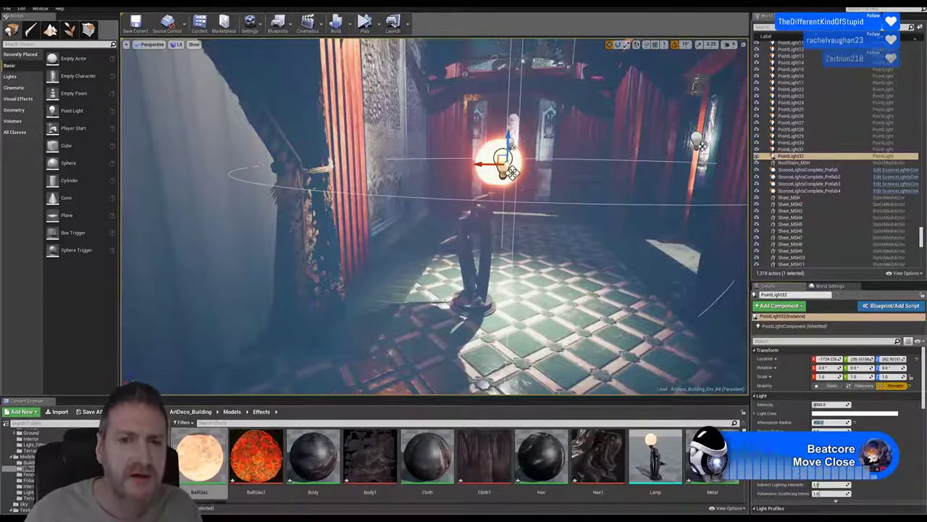
Step: Move the point light into the lamp's glowing ball, to about X -1705, Y 188
right_drag(434, 218, 550, 243)
mouse_move(421, 116)
right_down()
mouse_move(405, 110)
mouse_move(422, 116)
right_up()
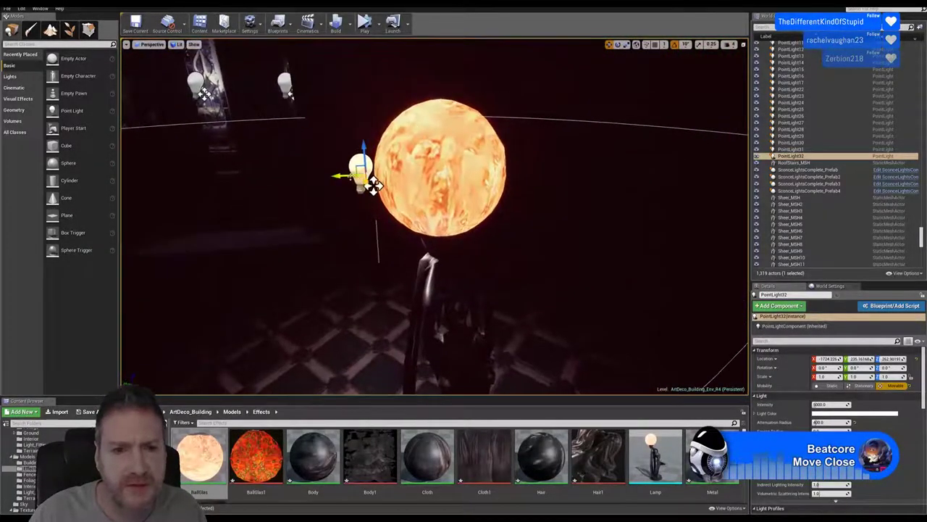
drag(373, 186, 450, 182)
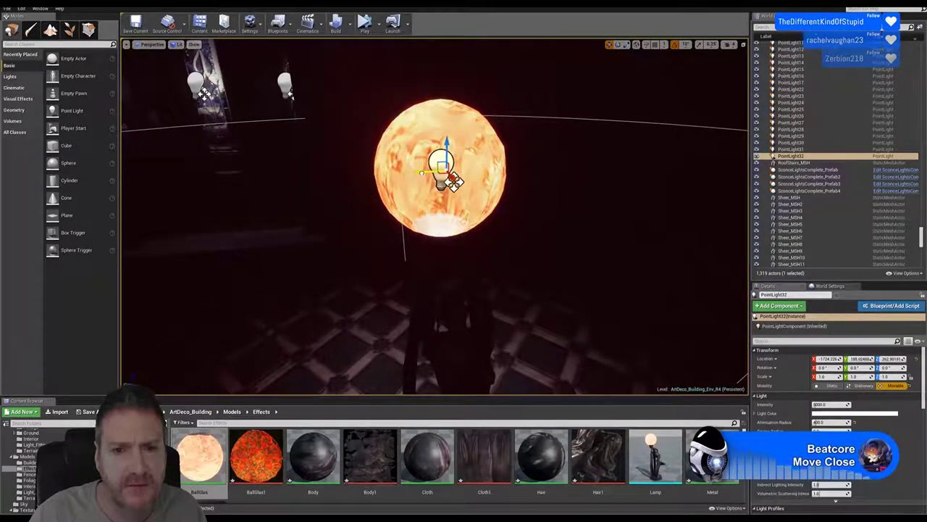
mouse_move(449, 181)
right_down()
mouse_move(467, 242)
mouse_move(406, 250)
mouse_move(478, 192)
mouse_move(449, 182)
right_up()
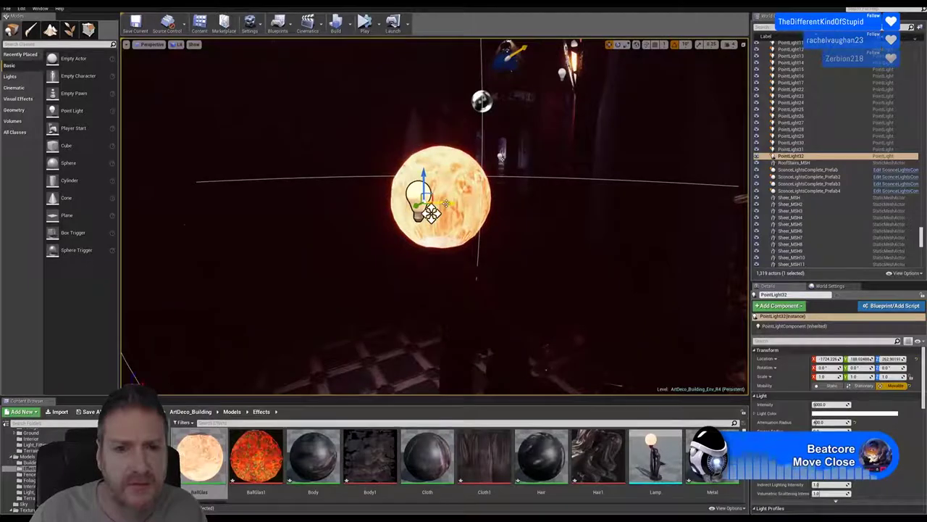
drag(446, 204, 474, 203)
right_drag(474, 203, 484, 250)
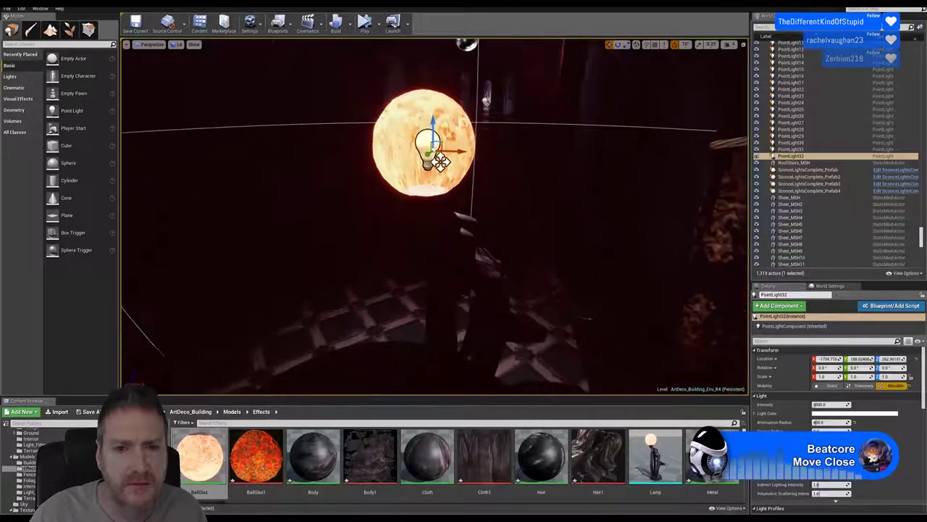
Step: Centre the point light more precisely inside the lamp's ball, at about X -1712, Y 196
right_drag(449, 182, 449, 182)
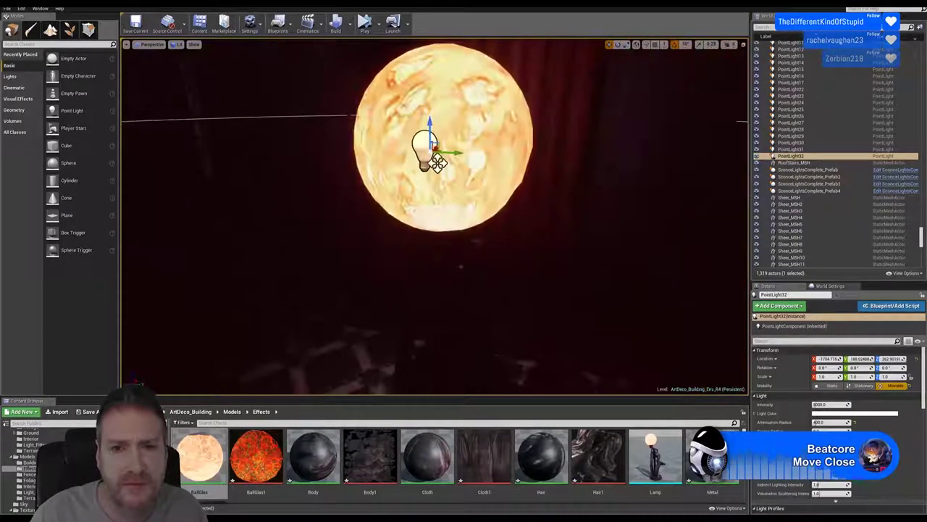
right_drag(475, 239, 475, 239)
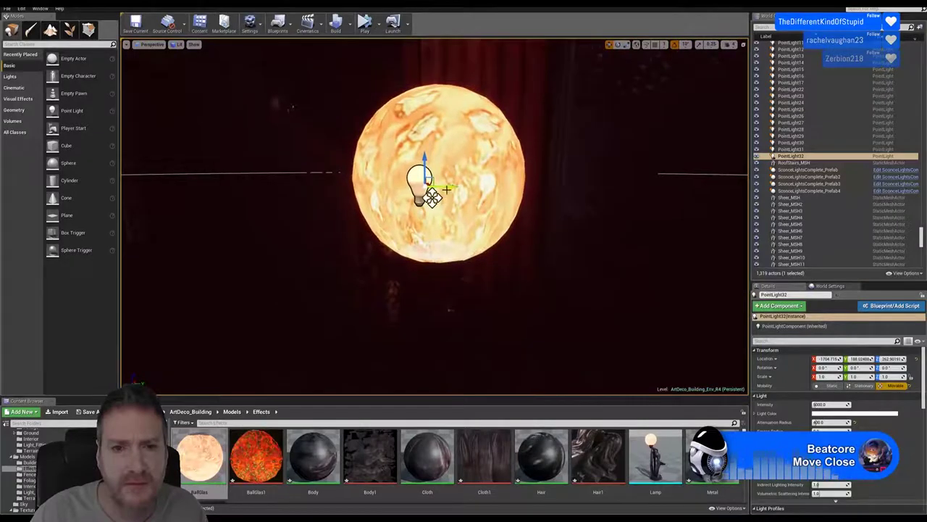
right_drag(475, 238, 475, 238)
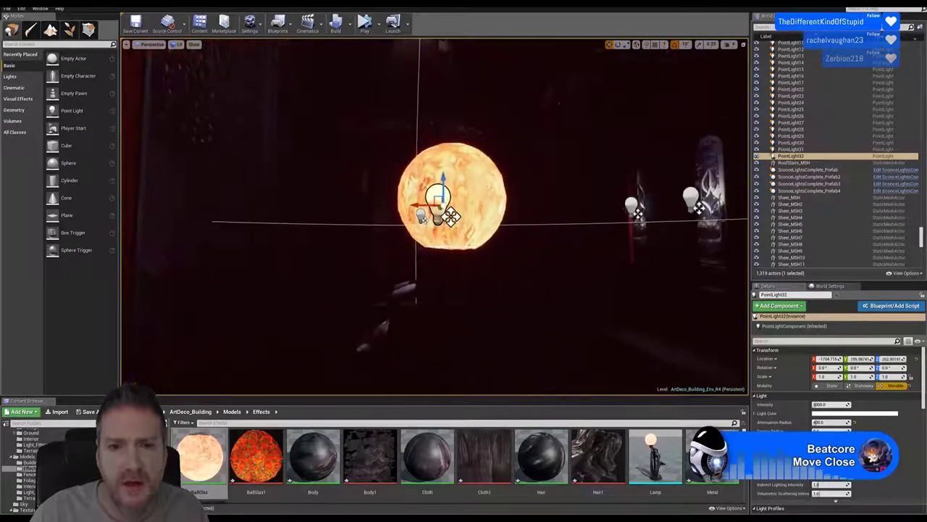
drag(424, 206, 430, 203)
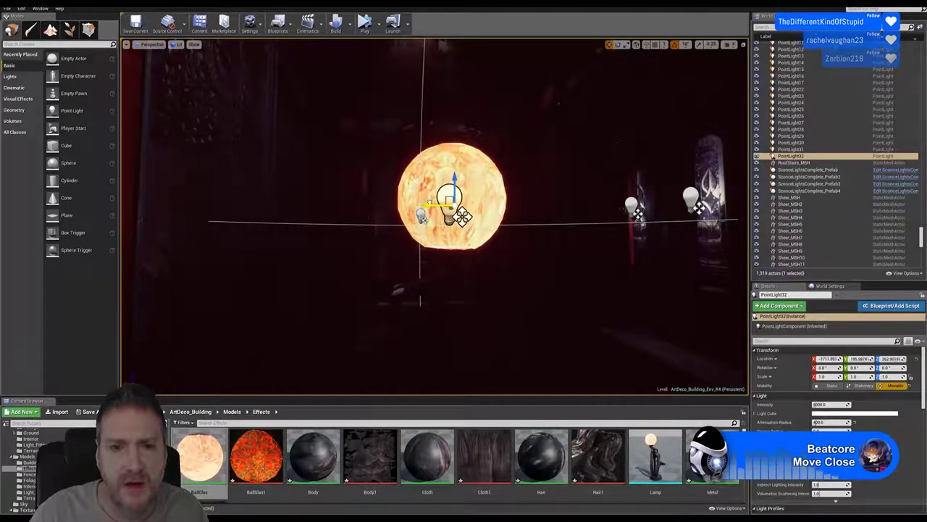
right_drag(430, 206, 430, 206)
key(s)
right_drag(474, 239, 474, 238)
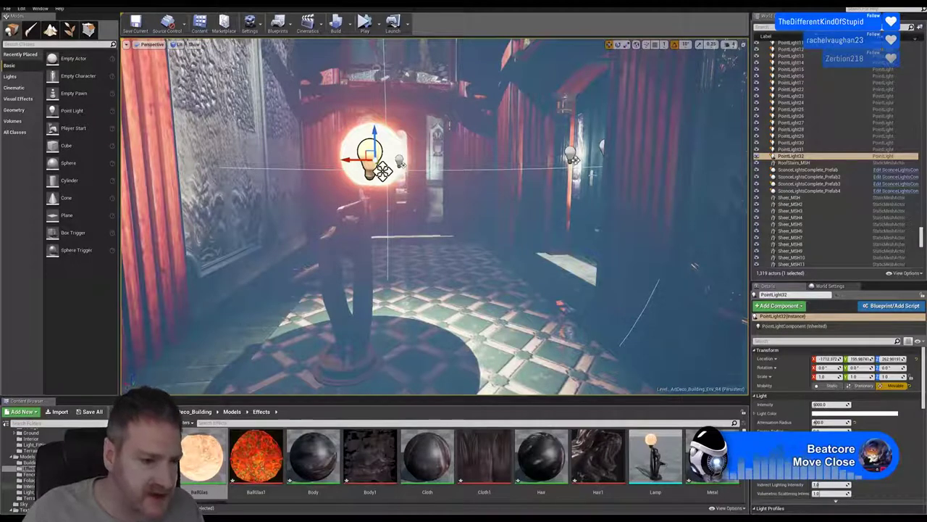
Step: Place TiffanyLamp2_Prefab from the Models Light_Fittings folder on the hallway floor near the carved wall panelling
click(26, 492)
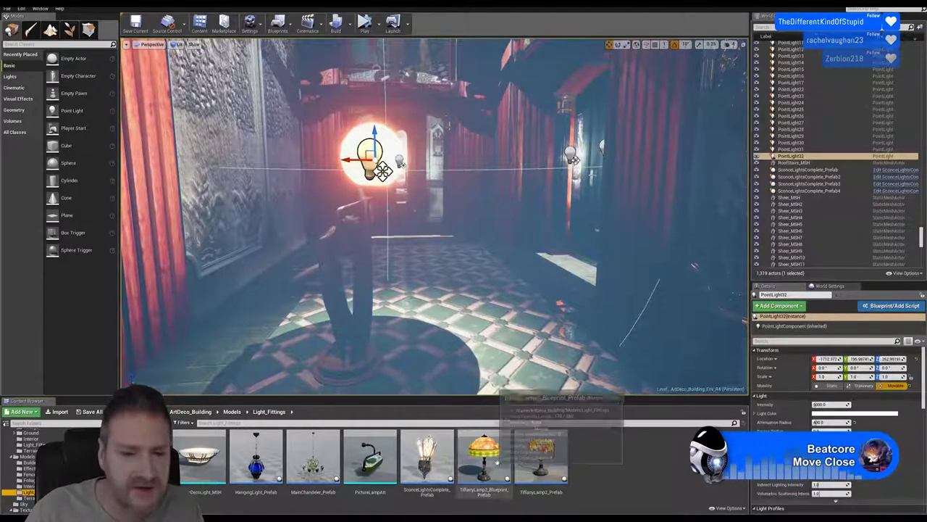
right_drag(499, 379, 522, 391)
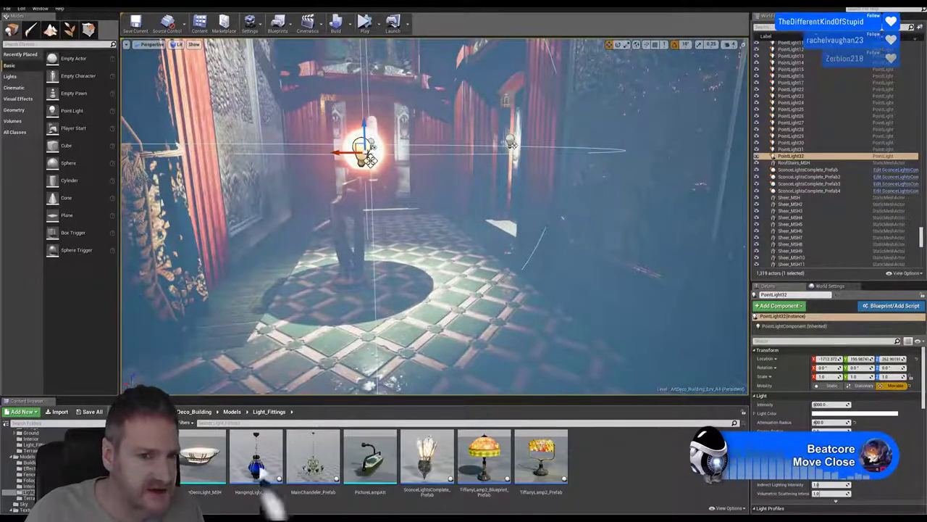
key(Escape)
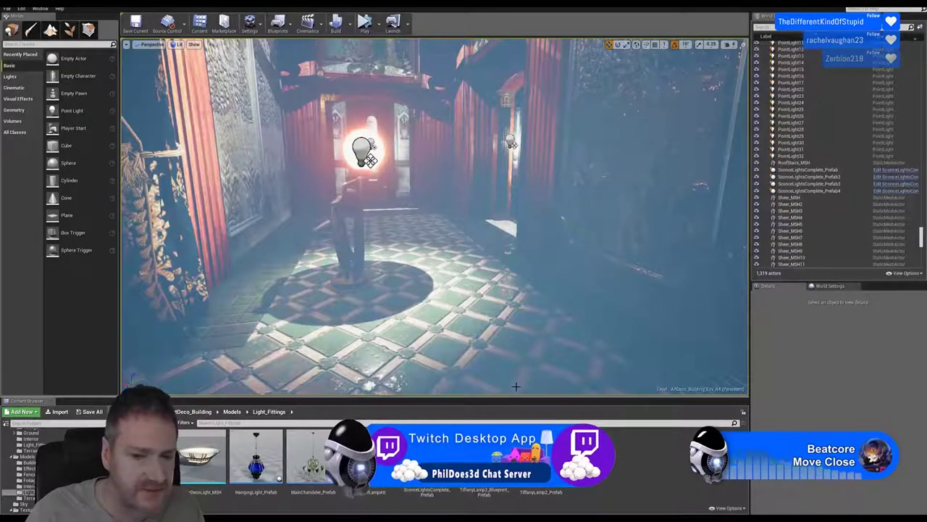
right_drag(434, 218, 550, 239)
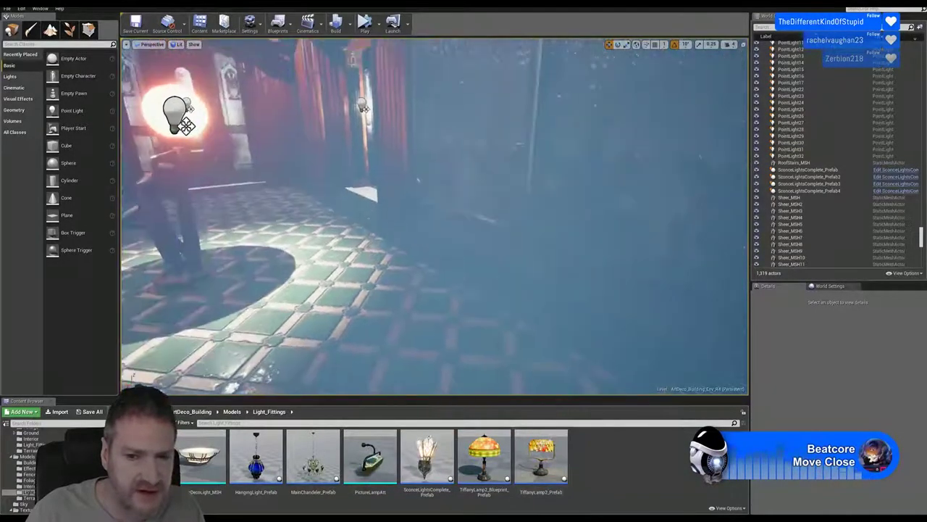
drag(543, 459, 516, 227)
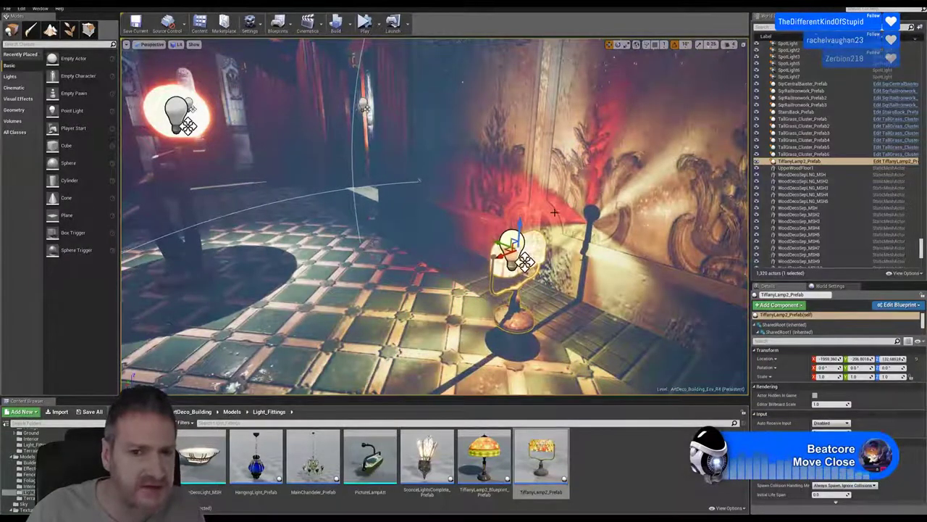
Step: Rotate the Tiffany lamp 90° around Z
right_drag(554, 212, 575, 155)
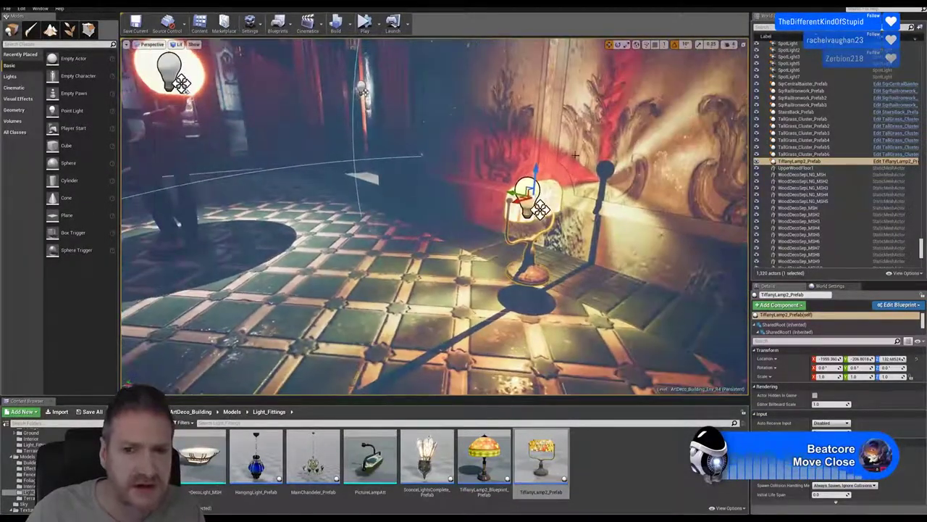
click(617, 44)
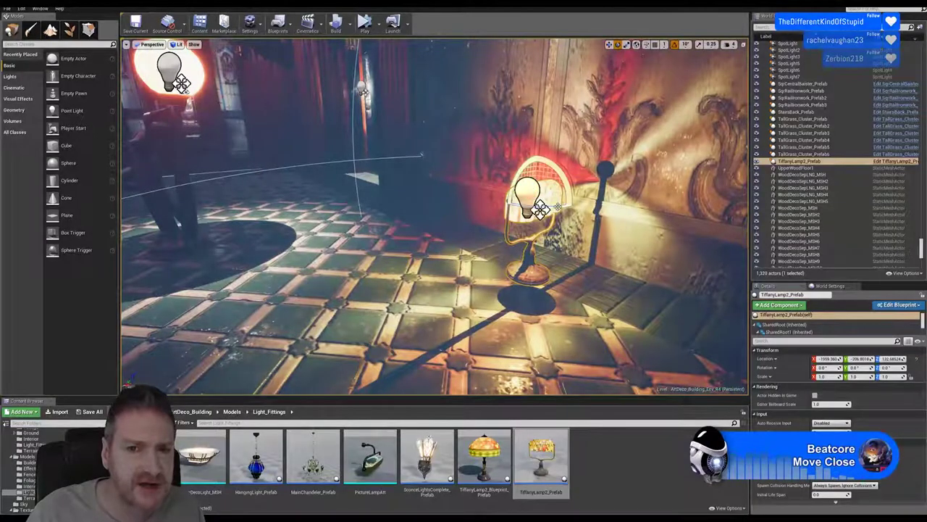
drag(539, 205, 497, 202)
right_drag(575, 282, 644, 279)
right_drag(600, 215, 605, 215)
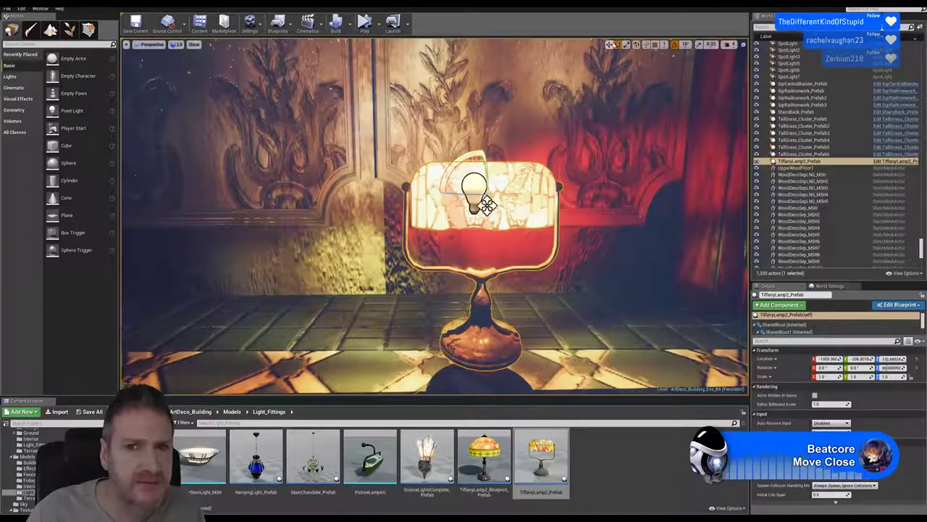
click(609, 44)
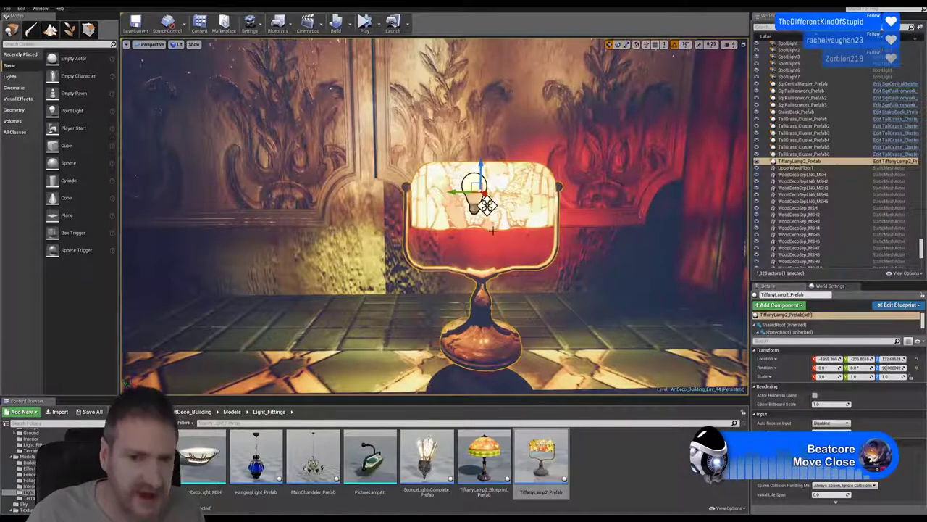
Step: Examine the light pattern the Tiffany lamp casts on the wall and floor, comparing it with the lady lamp
key(Escape)
mouse_move(508, 239)
right_down()
mouse_move(537, 248)
mouse_move(501, 236)
right_up()
key(w)
key(s)
right_drag(366, 201, 344, 199)
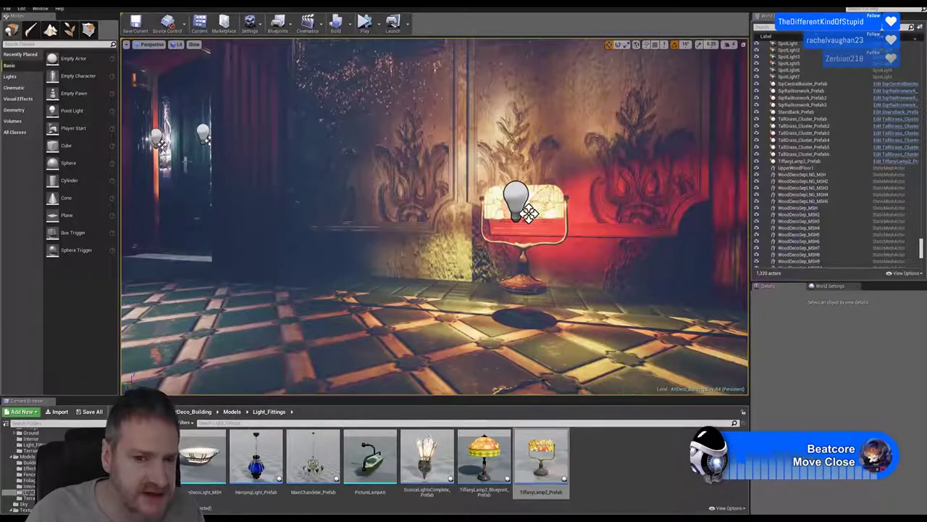
right_drag(535, 350, 453, 350)
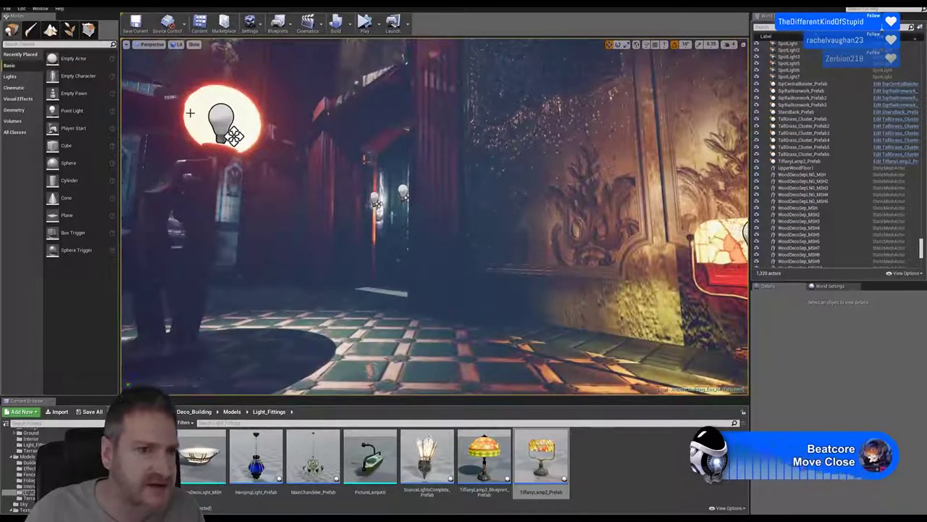
right_drag(463, 290, 551, 290)
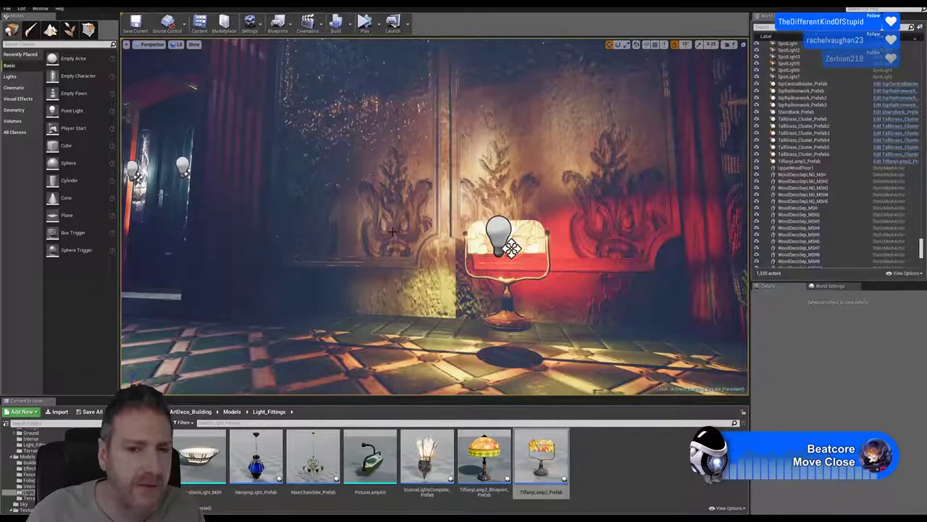
right_drag(404, 225, 313, 225)
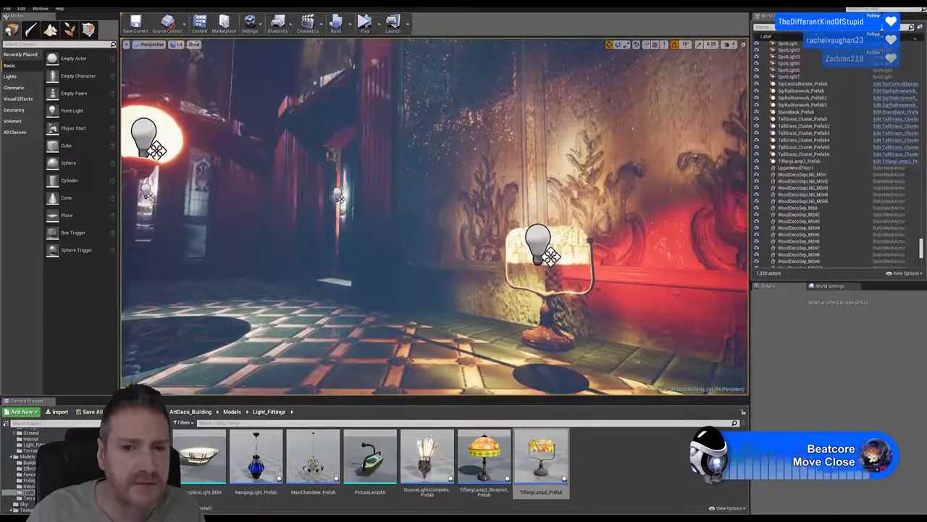
Step: Delete the Tiffany lamp from the hallway
click(549, 265)
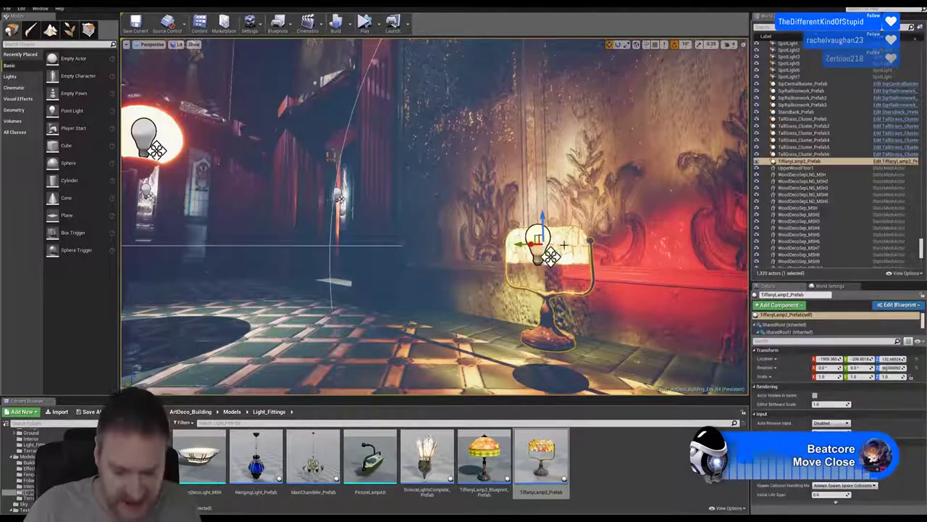
key(Delete)
right_drag(489, 242, 402, 243)
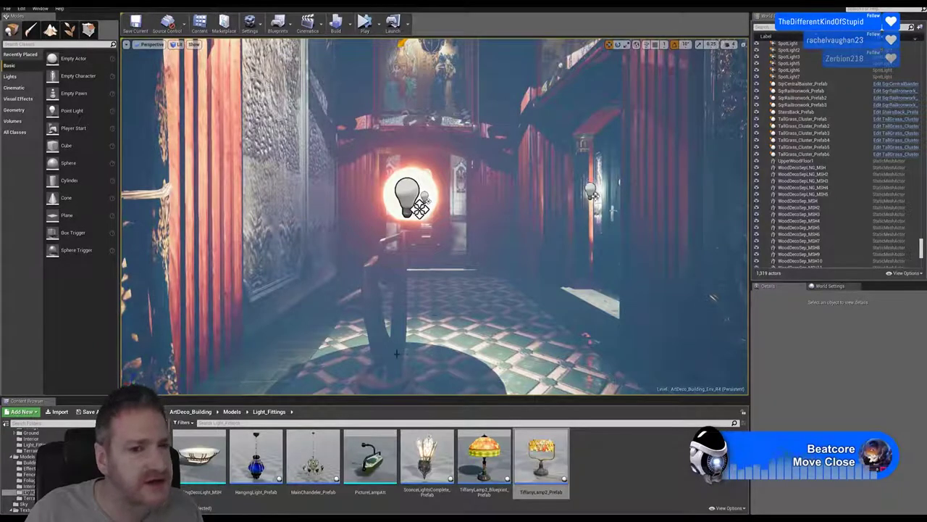
Step: Examine the point light inside the lady lamp's ball up close and from back in the hallway
mouse_move(435, 217)
right_down()
mouse_move(464, 218)
mouse_move(469, 203)
mouse_move(500, 199)
mouse_move(438, 201)
right_up()
right_drag(409, 240, 399, 241)
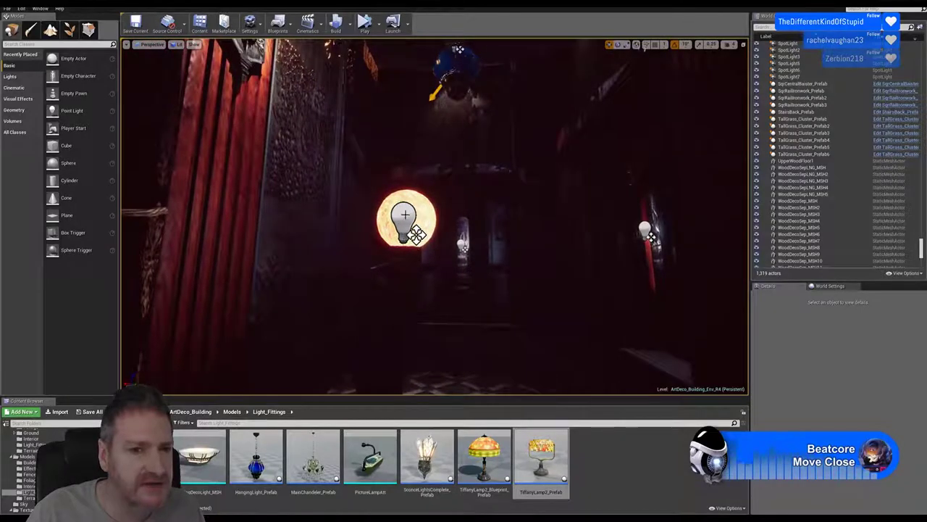
right_drag(399, 242, 398, 242)
right_drag(391, 166, 391, 166)
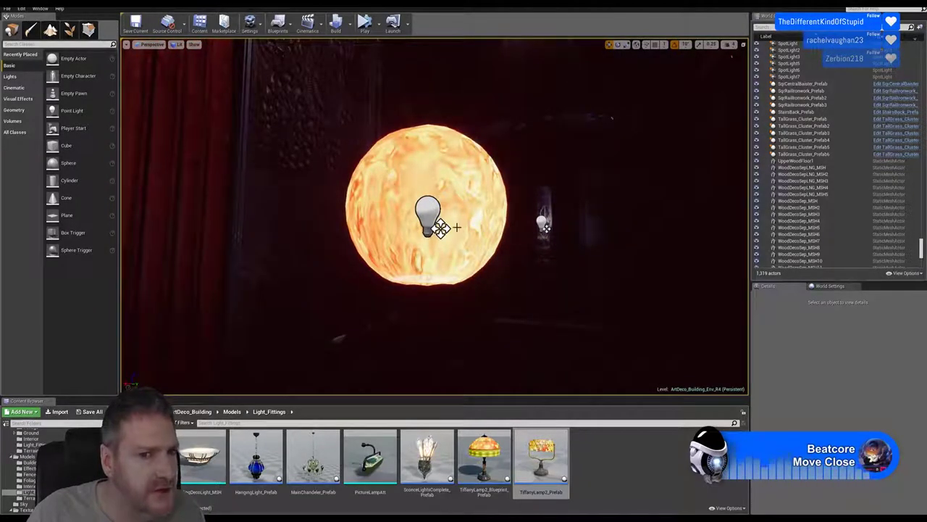
mouse_move(457, 228)
right_down()
mouse_move(472, 244)
mouse_move(489, 239)
mouse_move(475, 223)
mouse_move(460, 235)
mouse_move(500, 201)
mouse_move(492, 228)
mouse_move(465, 226)
right_up()
key(s)
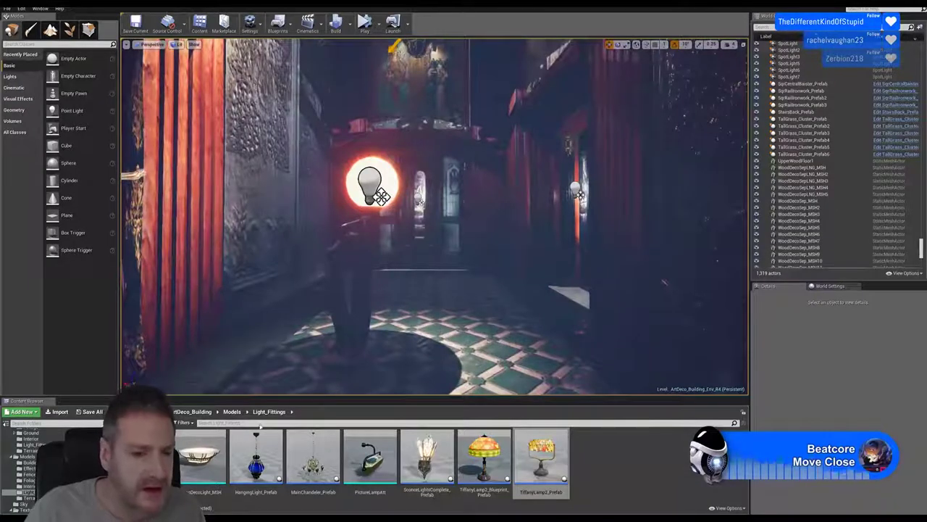
Step: Duplicate TiffanyLamp_LightFunction in the Light_Fittings materials folder as LadyLamp_LightFunction1 and review the copy's node graph
scroll(22, 471, up, 3)
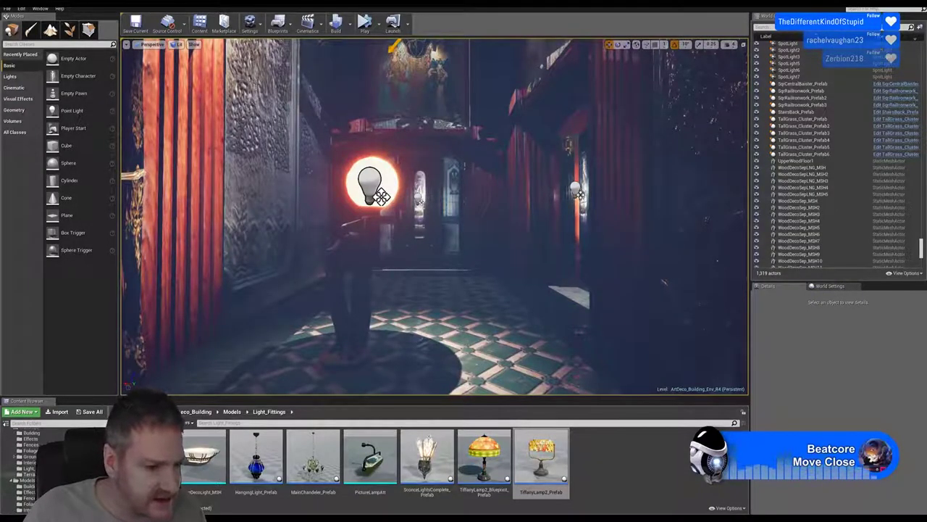
scroll(22, 470, down, 1)
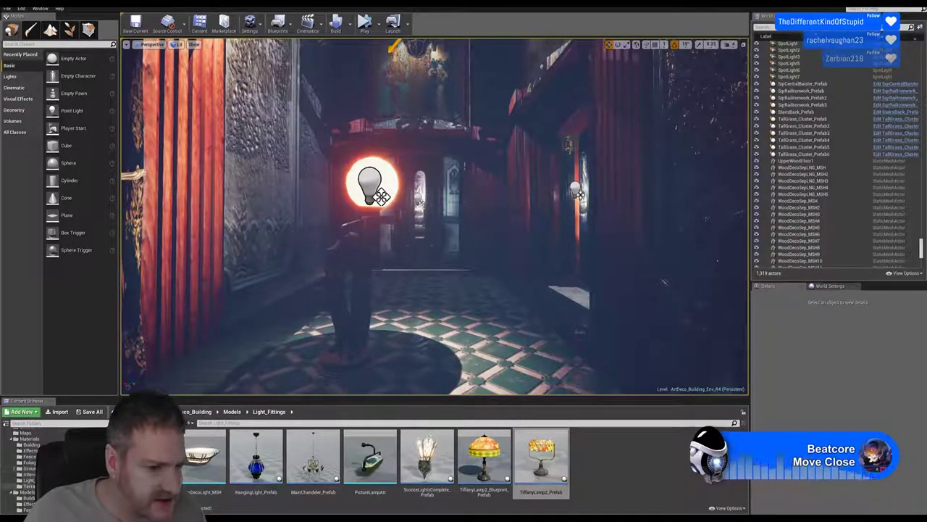
click(28, 481)
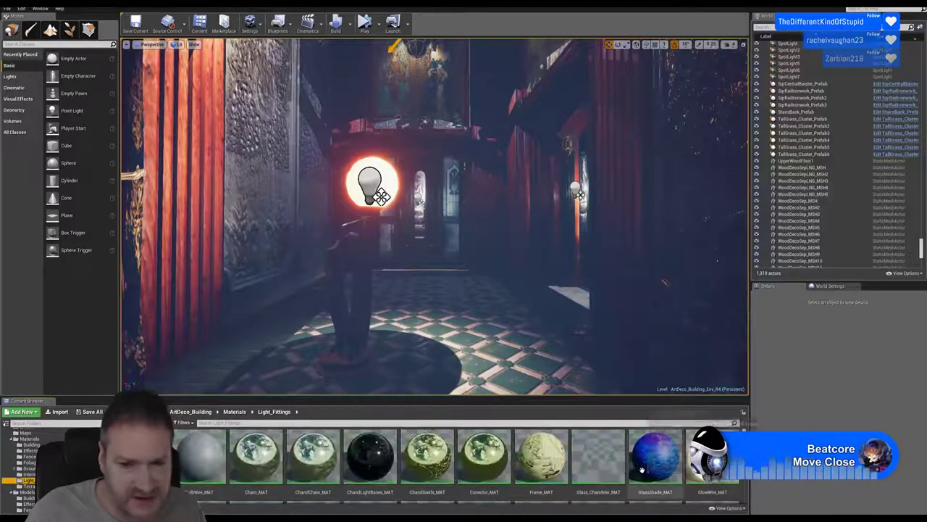
scroll(652, 473, down, 3)
scroll(652, 472, down, 2)
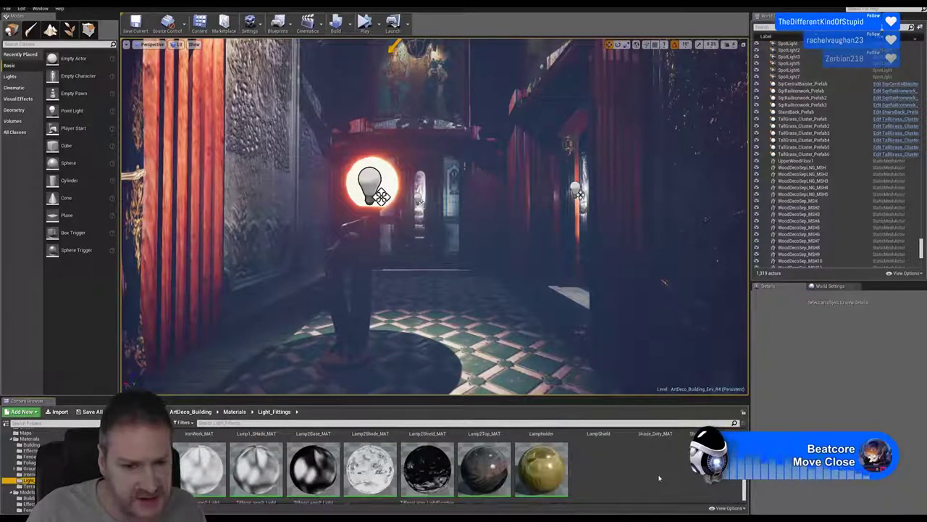
scroll(658, 479, down, 1)
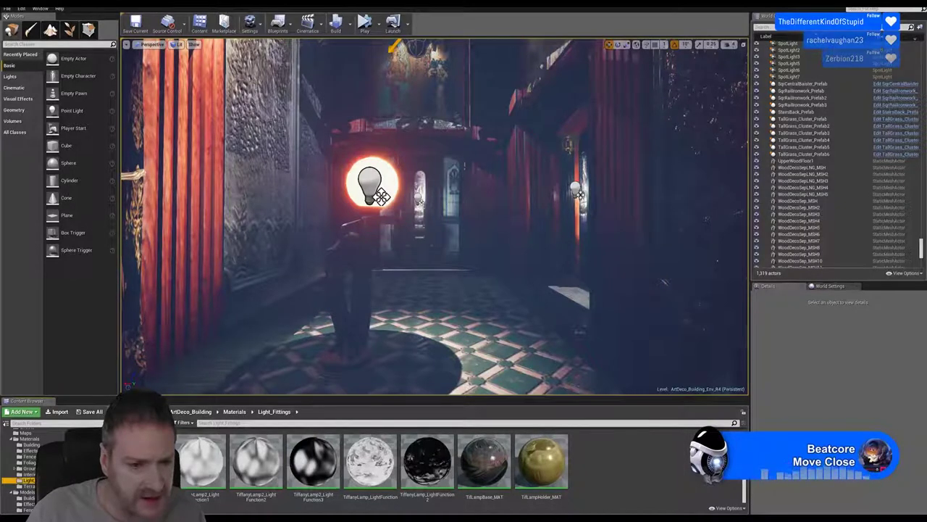
right_click(358, 458)
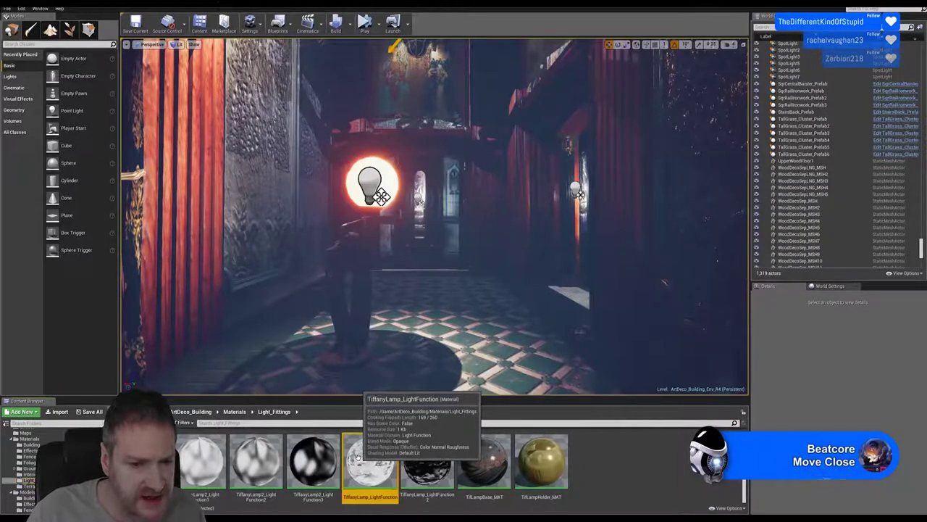
click(383, 340)
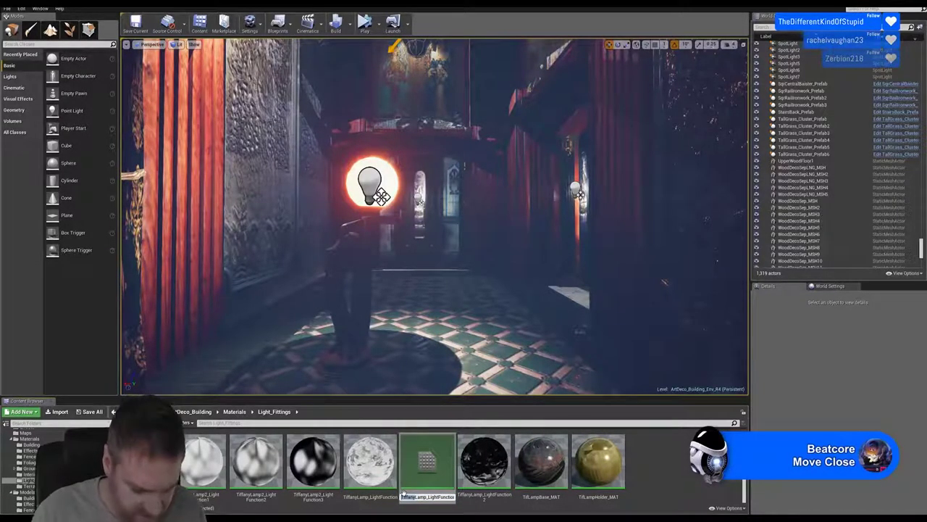
key(End)
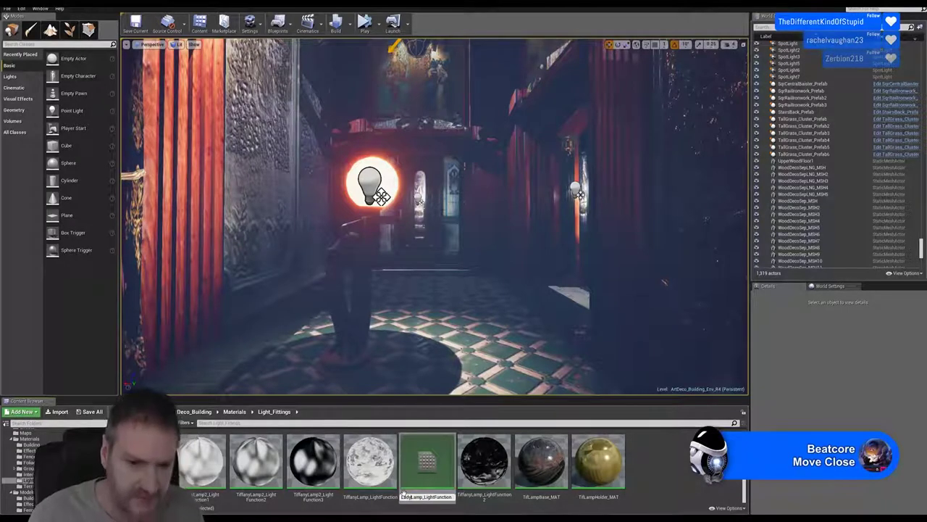
key(Return)
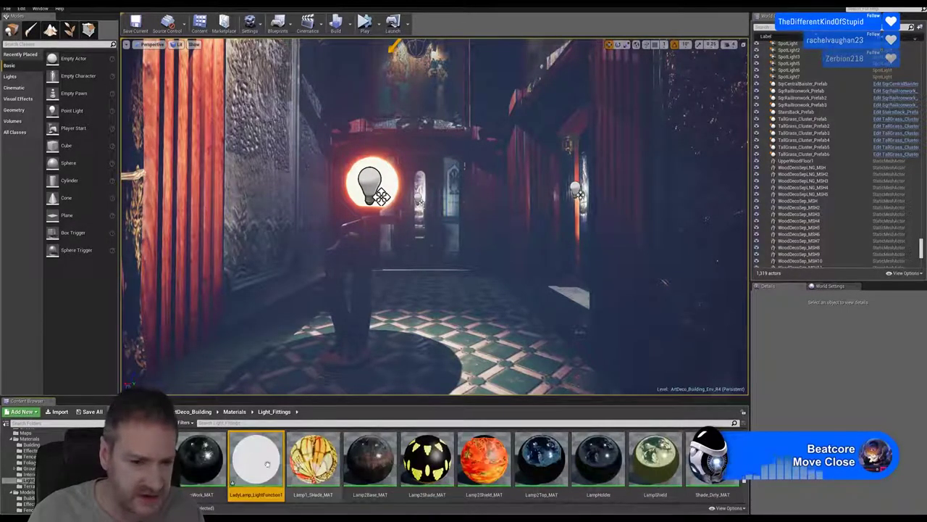
double_click(259, 472)
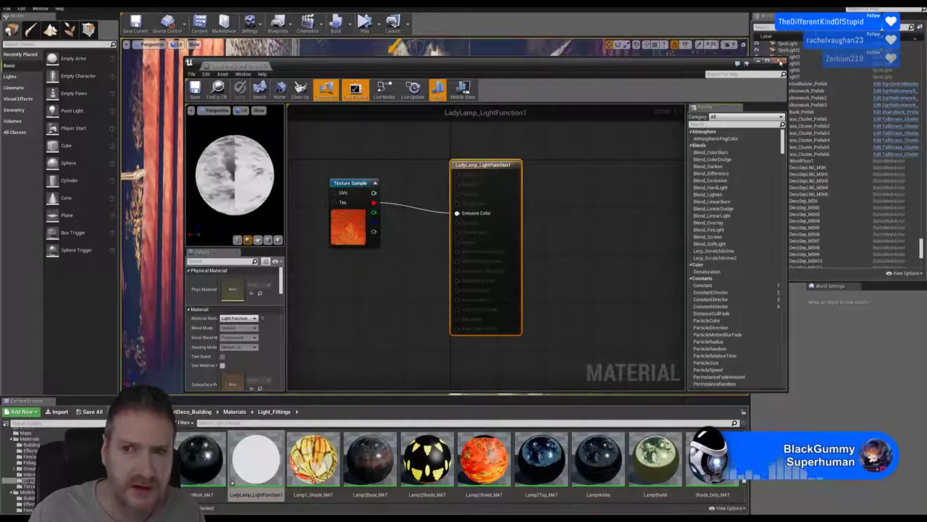
click(781, 62)
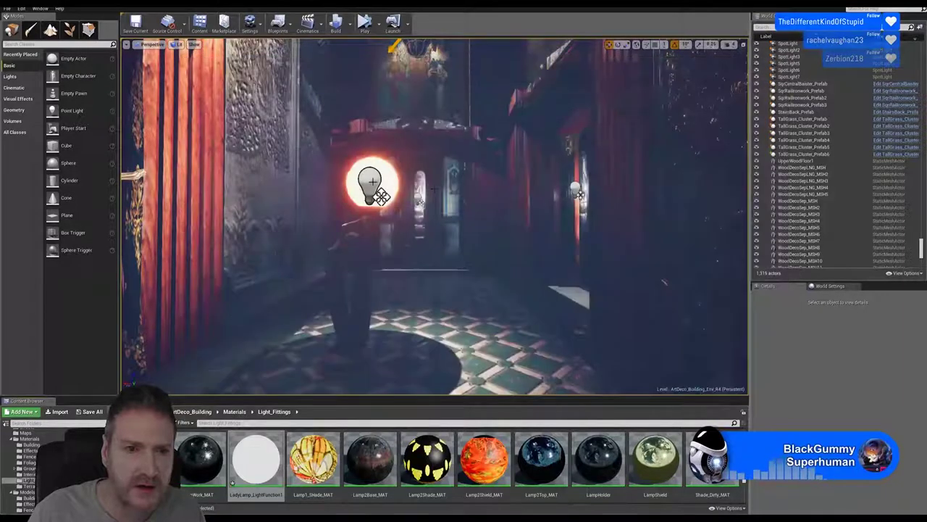
Step: Select the point light inside the lady lamp's glowing ball instead of the lamp mesh
click(382, 196)
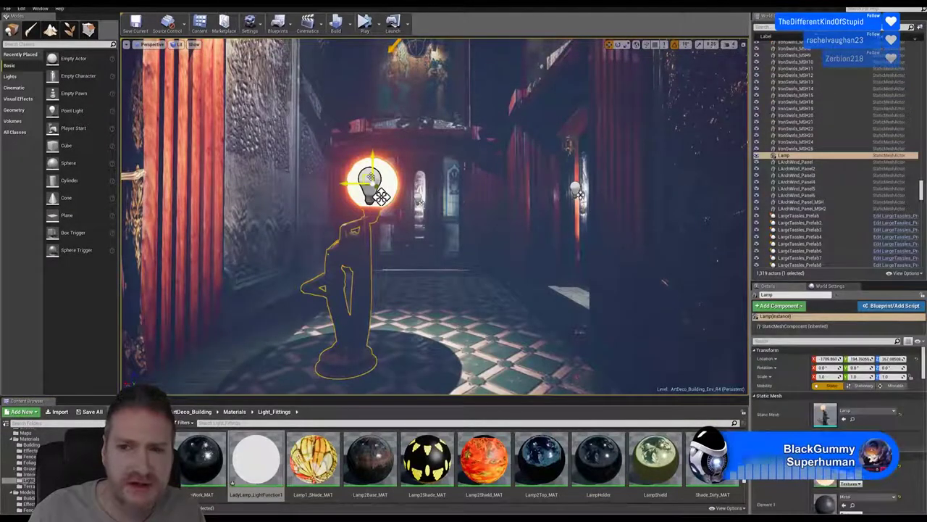
right_drag(371, 178, 345, 205)
key(w)
key(w)
key(s)
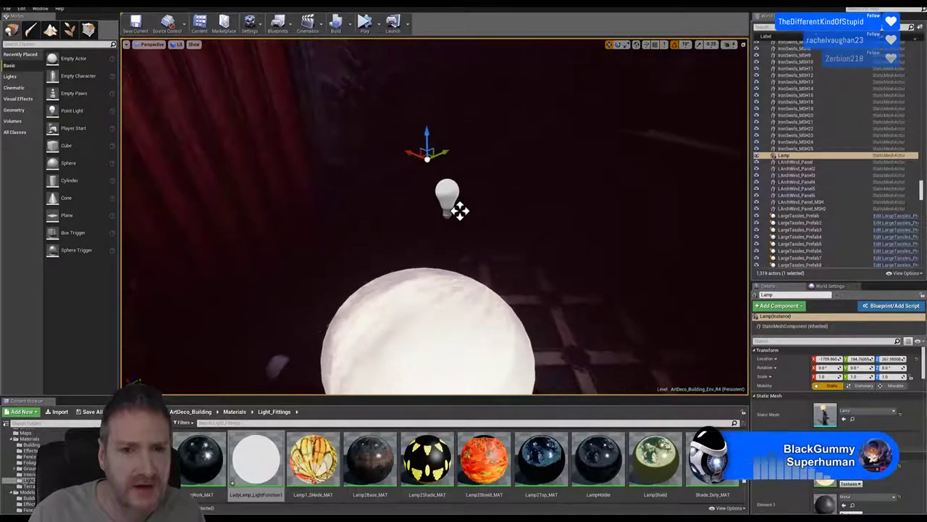
click(450, 189)
right_drag(450, 190, 462, 172)
key(a)
drag(540, 316, 423, 157)
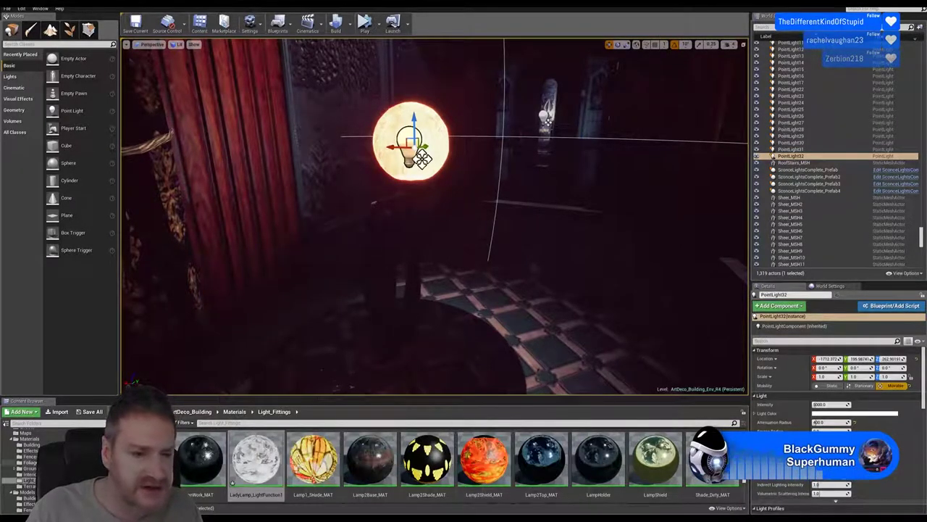
Step: Make the BallGlas material in the Models Effects folder two-sided and check the lamp's ball up close
scroll(21, 467, down, 2)
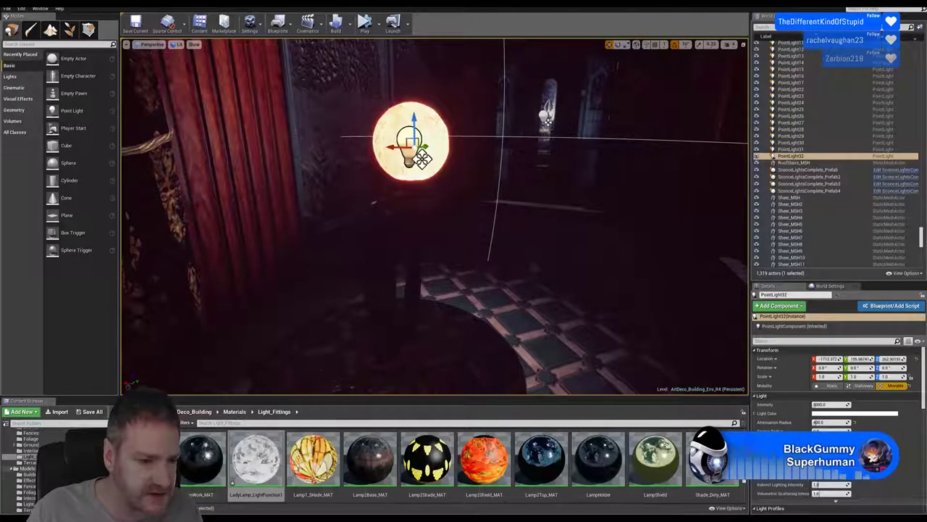
scroll(21, 468, down, 1)
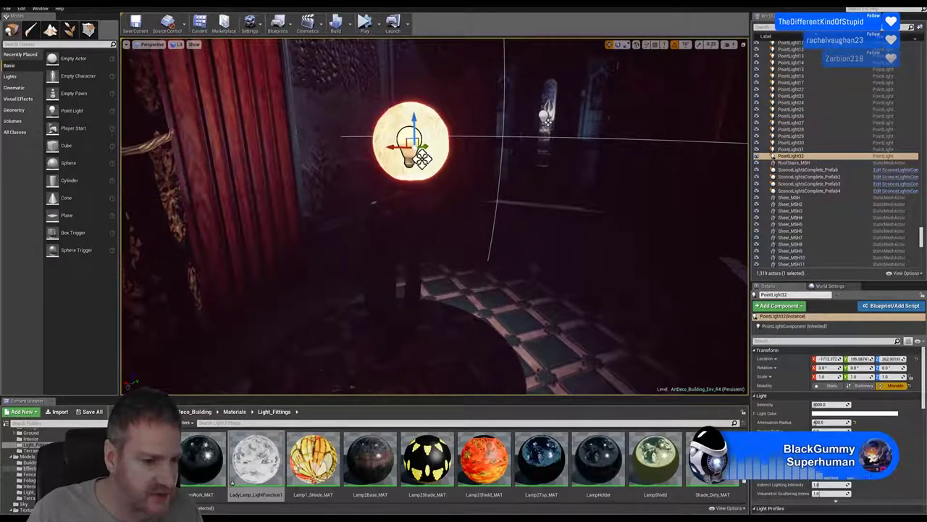
click(29, 468)
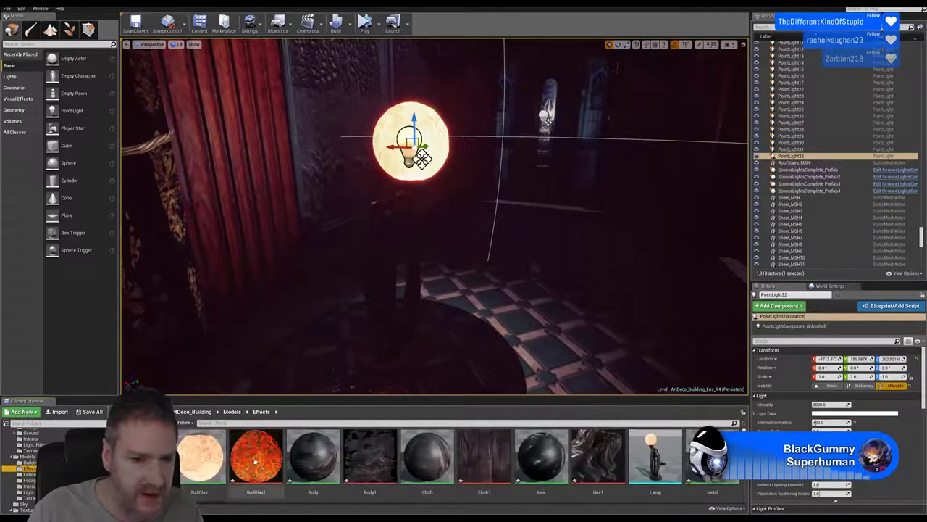
double_click(194, 453)
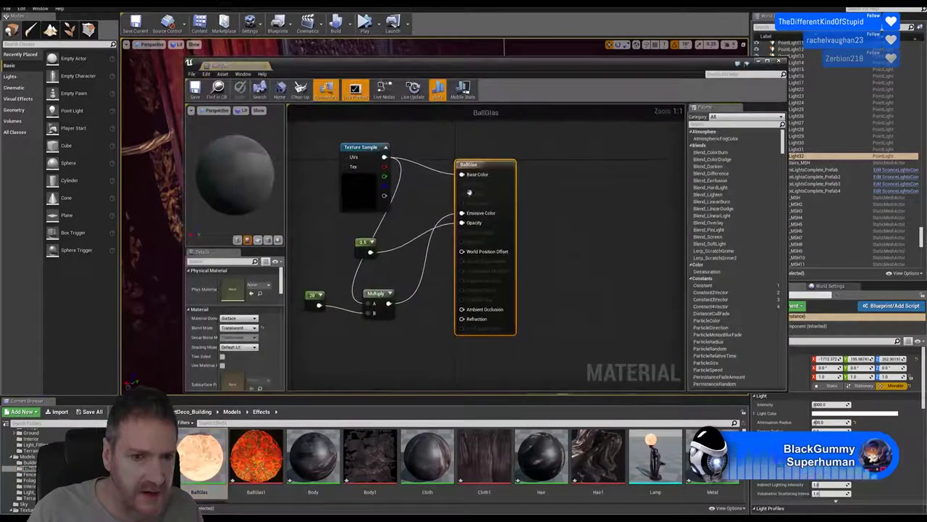
click(223, 357)
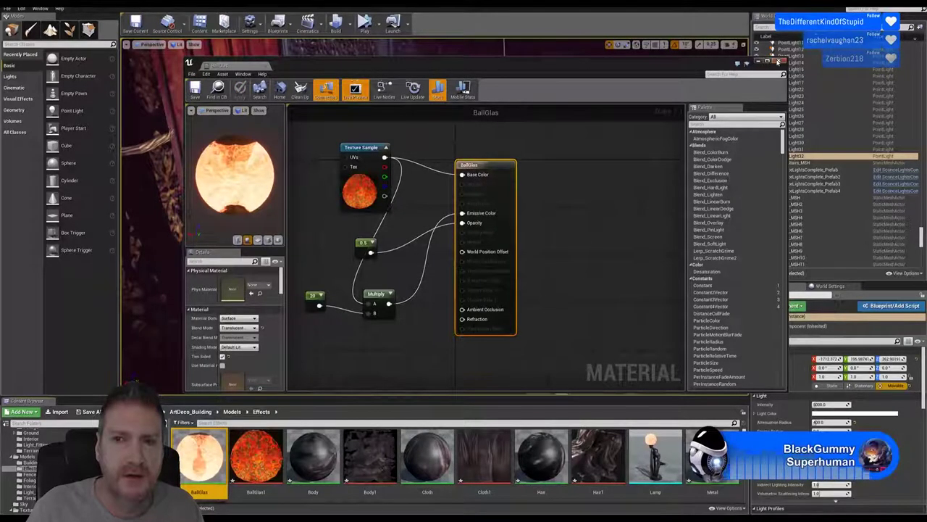
click(778, 61)
right_drag(434, 218, 413, 215)
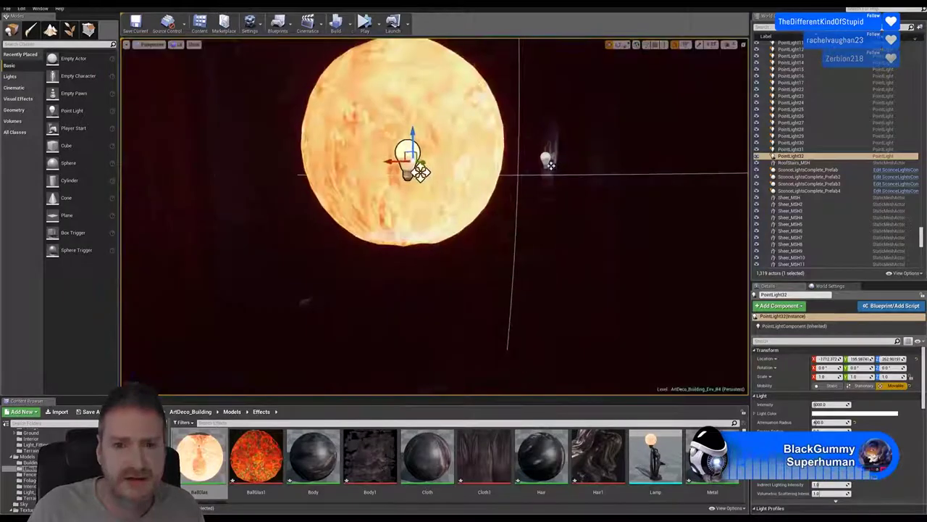
Step: Assign LadyLamp_LightFunction1 from the Light_Fittings materials folder as the light function material of the lady lamp's point light
scroll(880, 433, down, 2)
scroll(878, 431, down, 5)
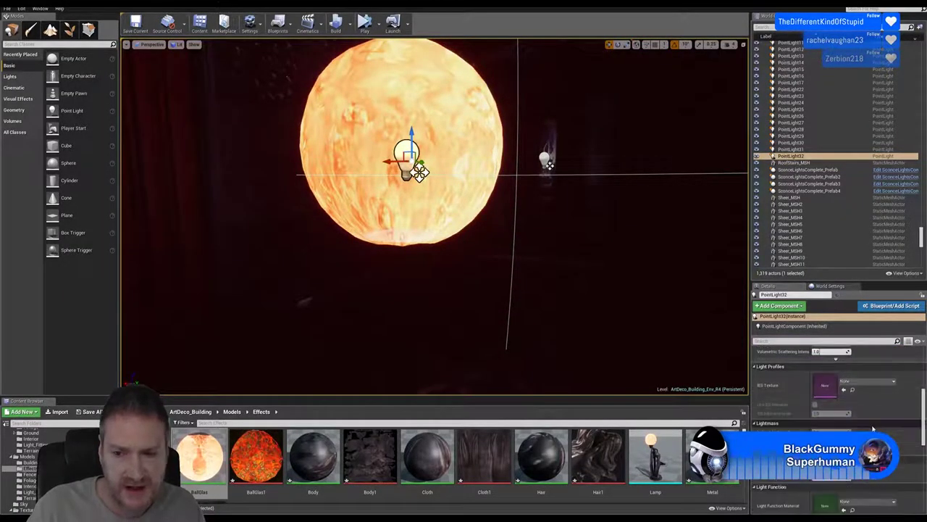
scroll(873, 429, down, 3)
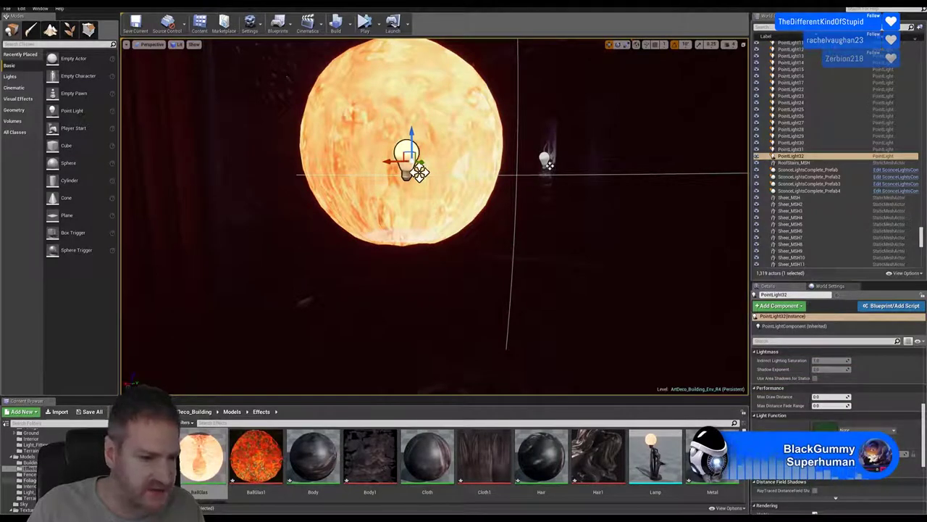
scroll(15, 475, down, 3)
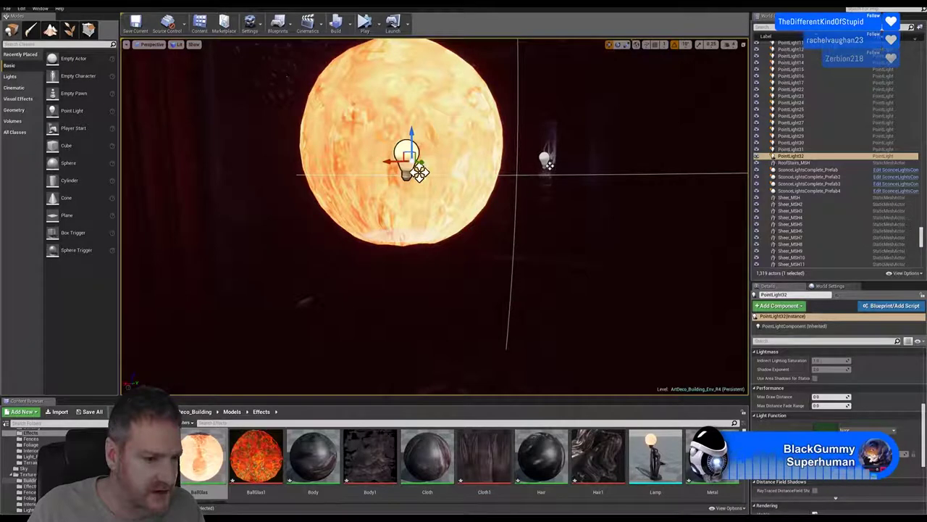
scroll(29, 464, up, 1)
click(28, 480)
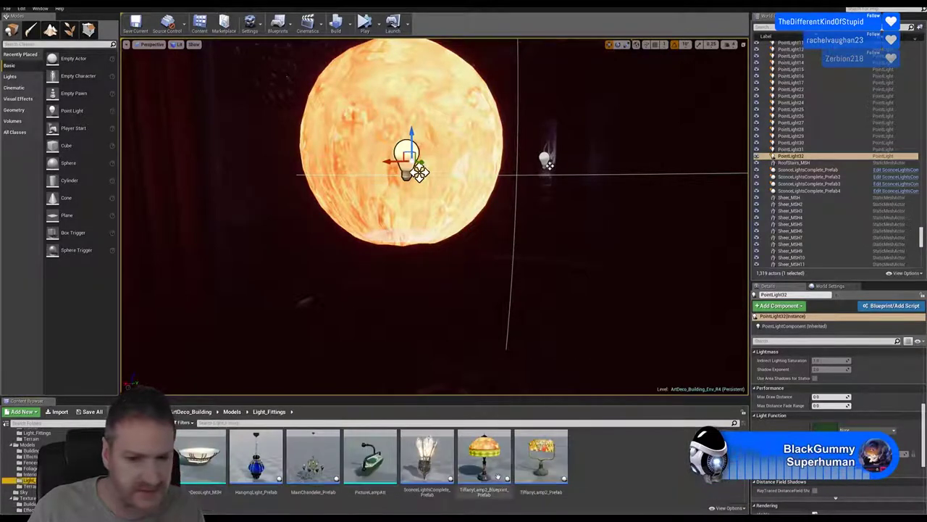
scroll(29, 463, up, 3)
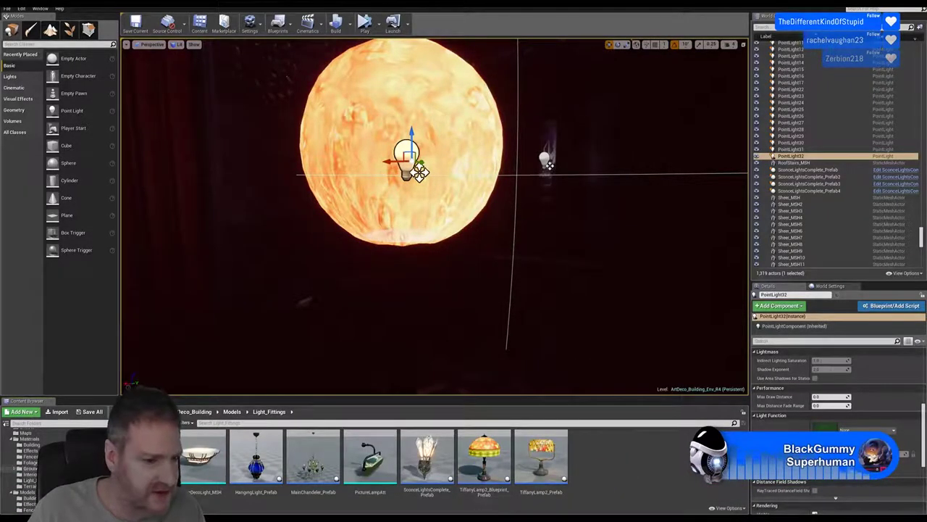
click(27, 480)
scroll(384, 487, down, 1)
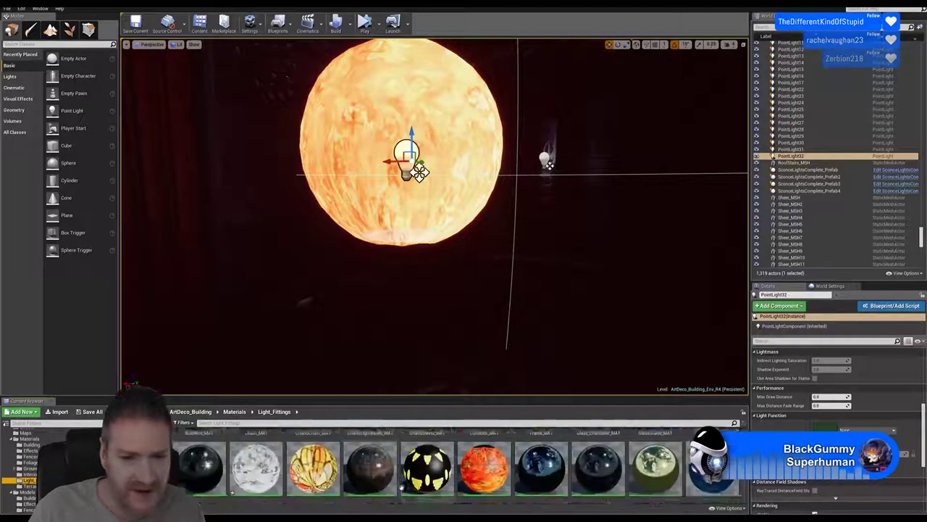
scroll(312, 449, up, 1)
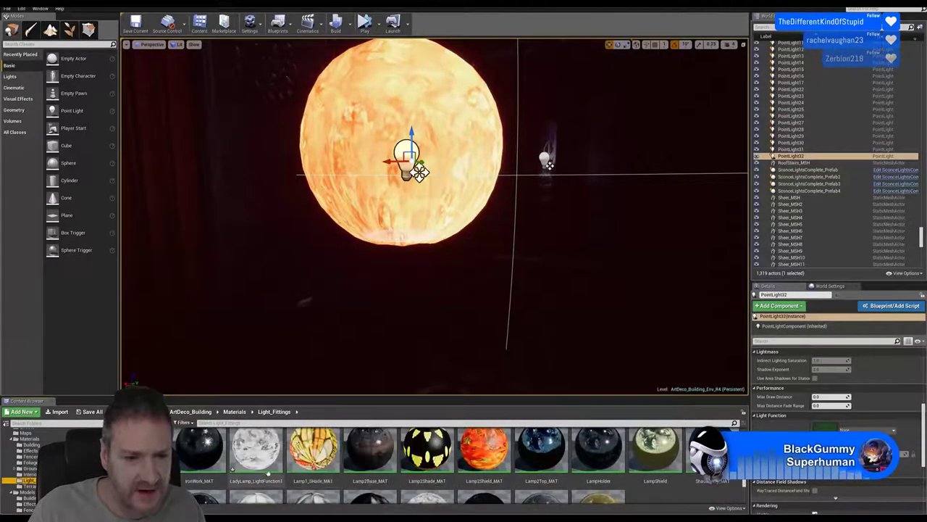
click(259, 455)
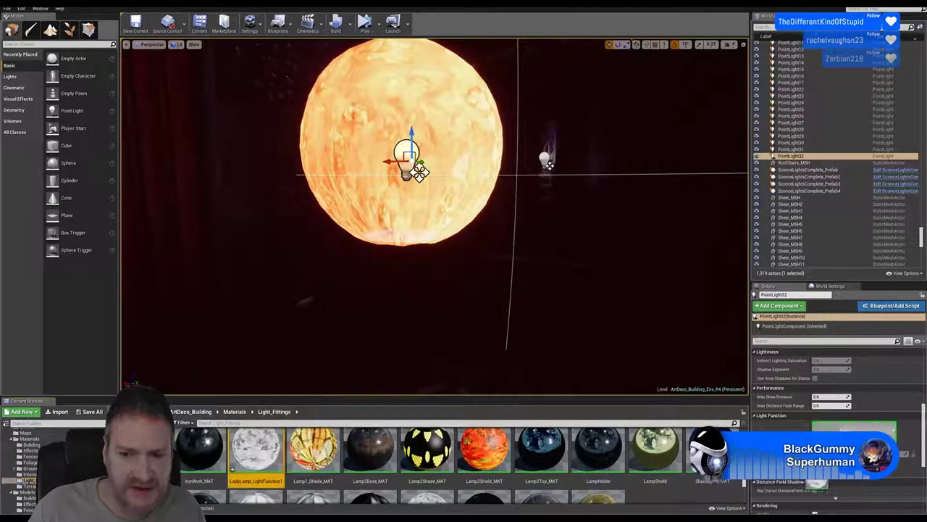
drag(855, 431, 855, 431)
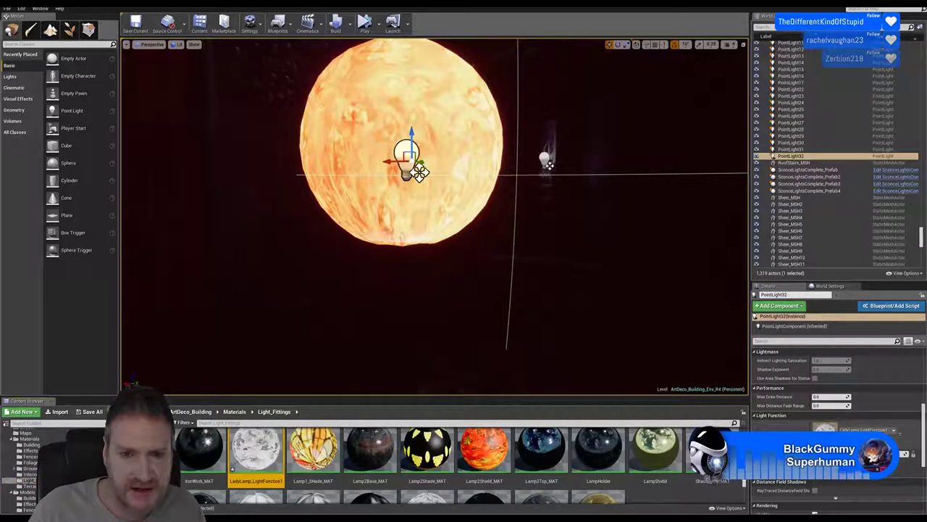
Step: Examine the lady lamp's light on the hallway walls and floor from further back, and review the point light's settings
right_drag(435, 218, 458, 180)
key(s)
scroll(435, 217, down, 8)
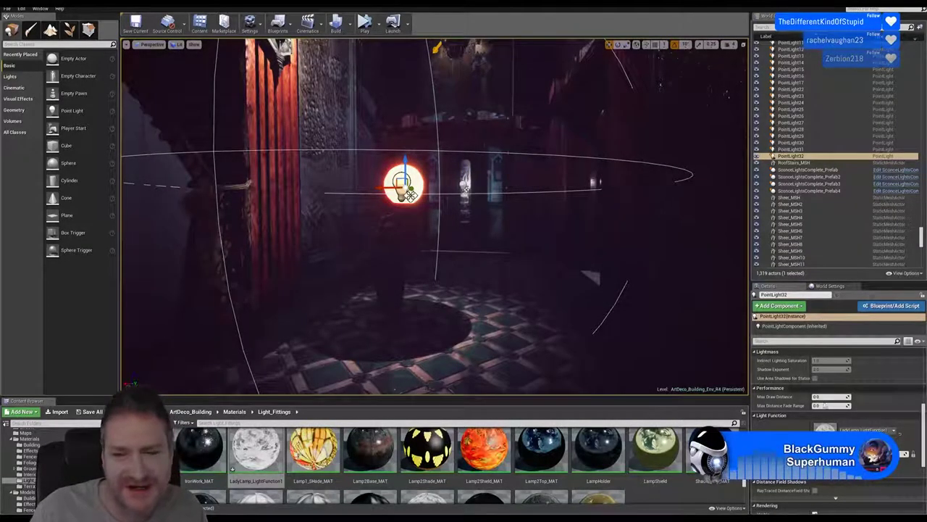
scroll(895, 411, up, 5)
scroll(895, 411, up, 3)
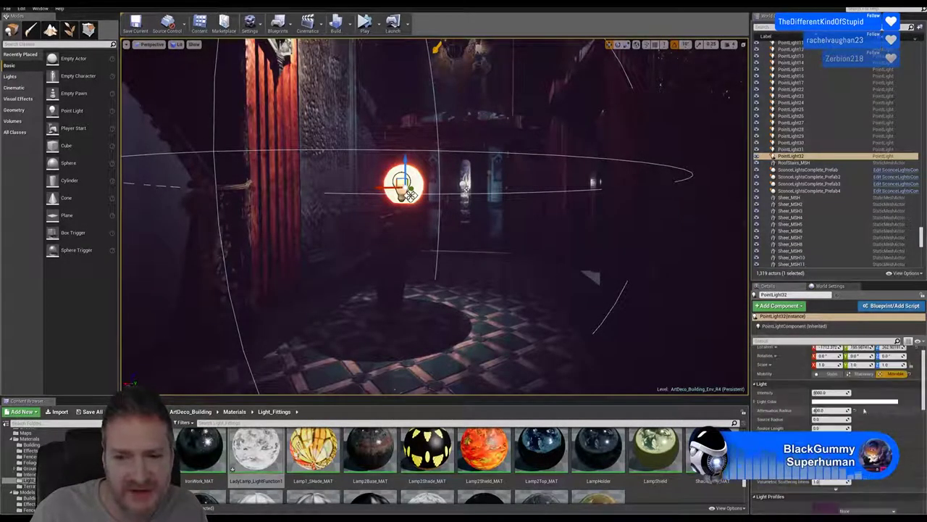